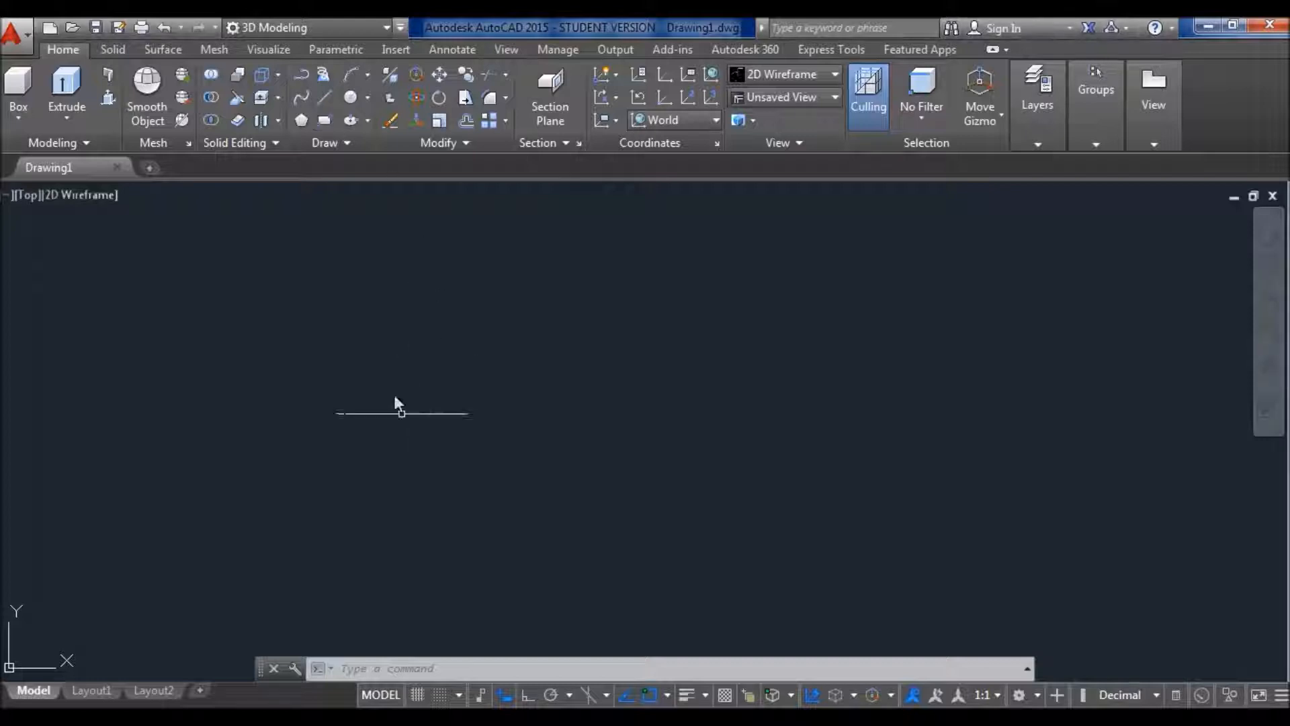
Step: Draw a rectangle 100 long and 50 wide using the Dimensions option
click(325, 120)
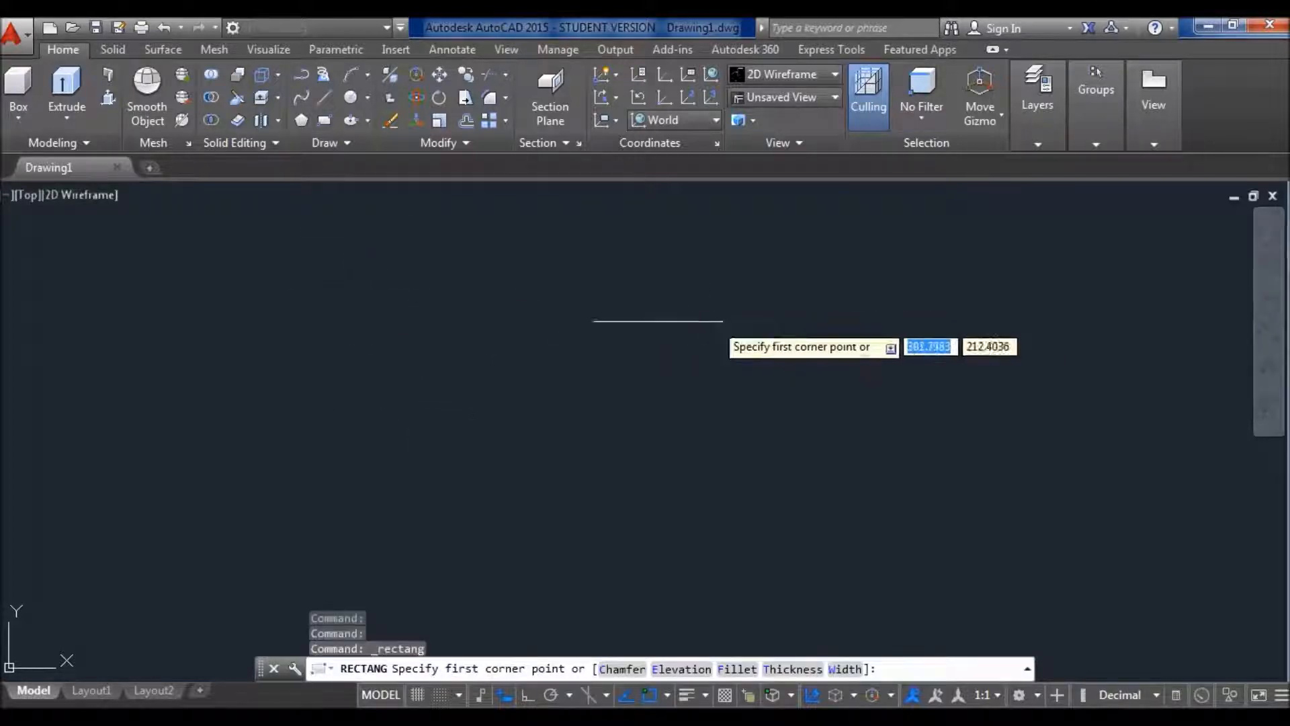
click(325, 122)
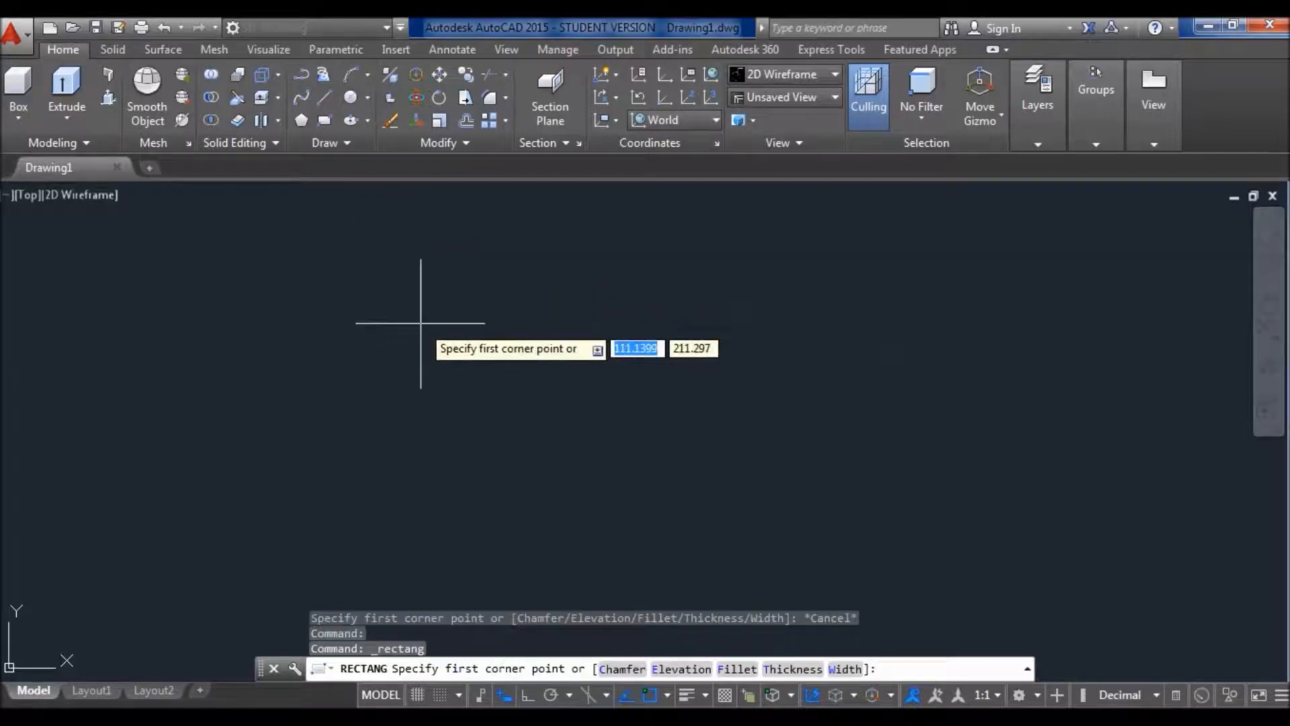
click(423, 321)
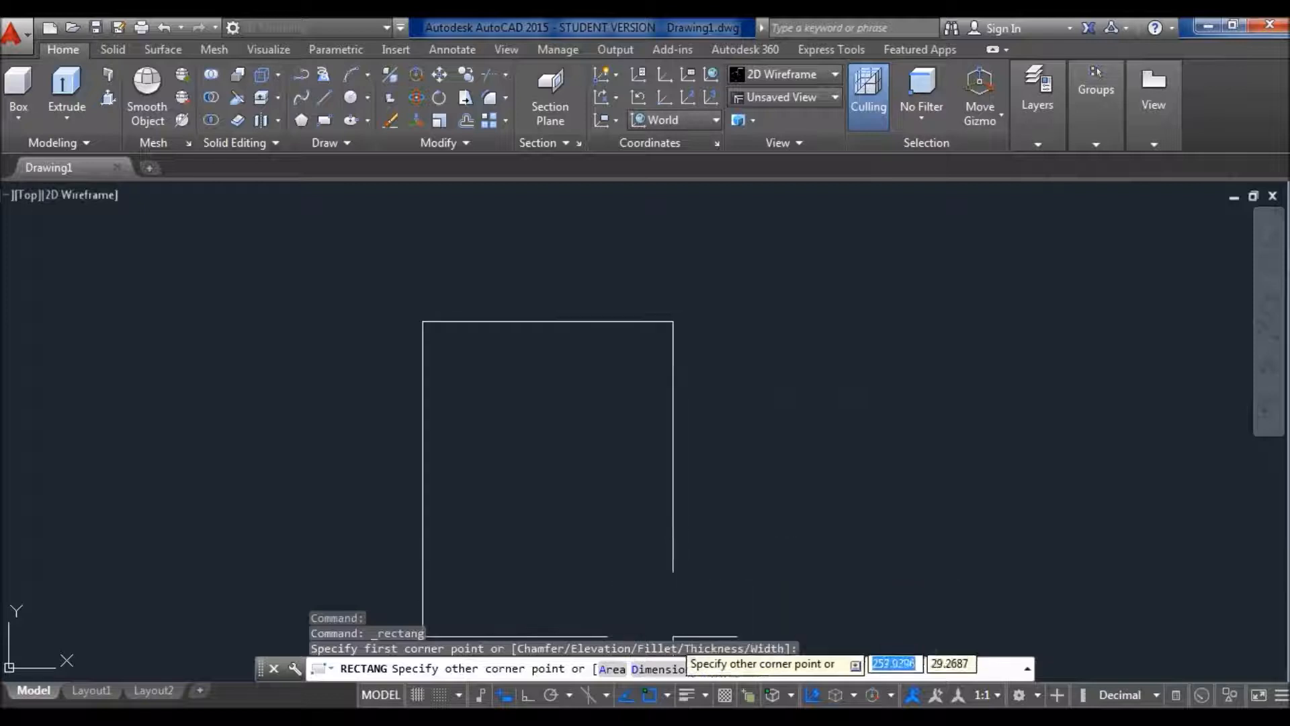
click(675, 672)
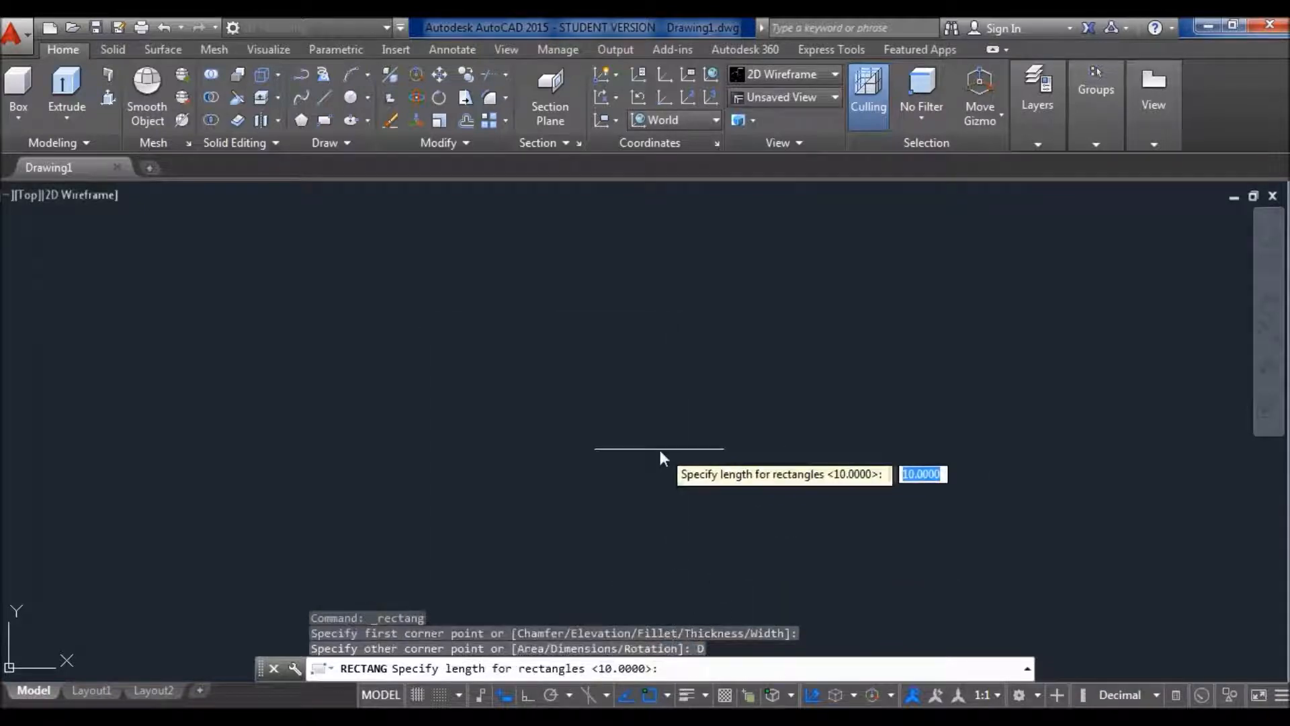
text(100)
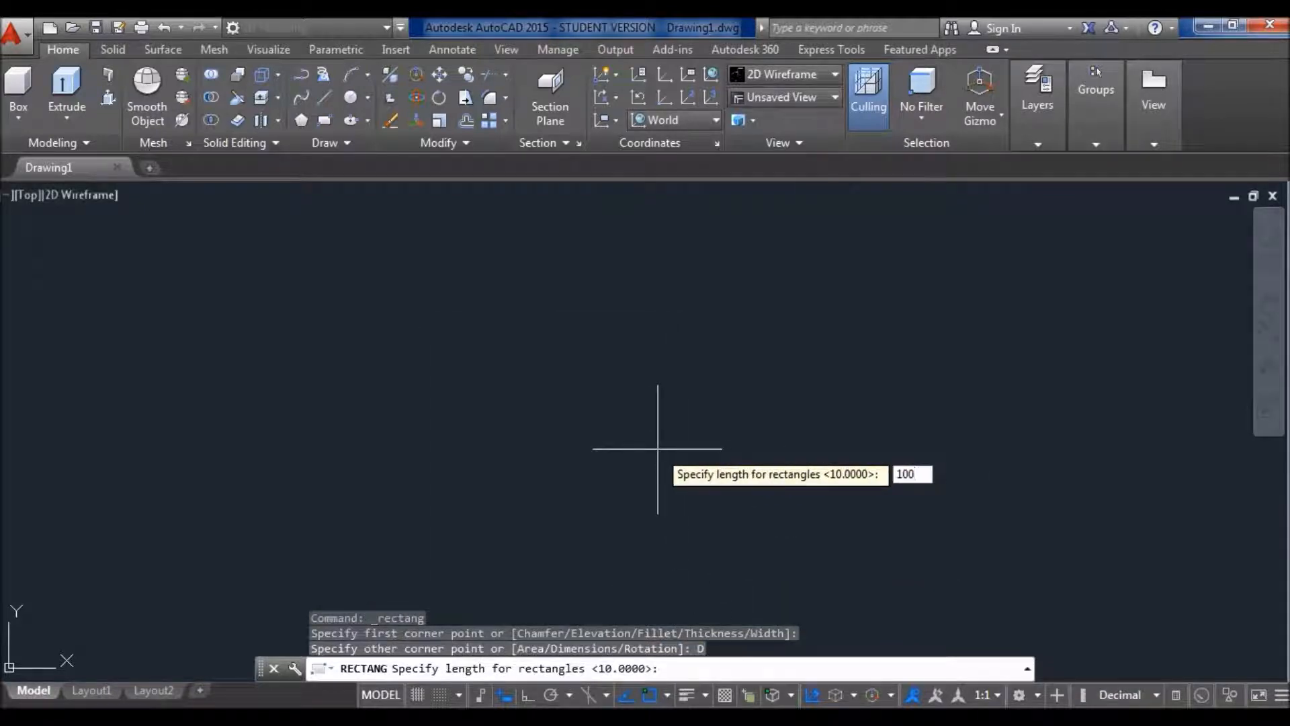
key(Return)
text(50)
key(Return)
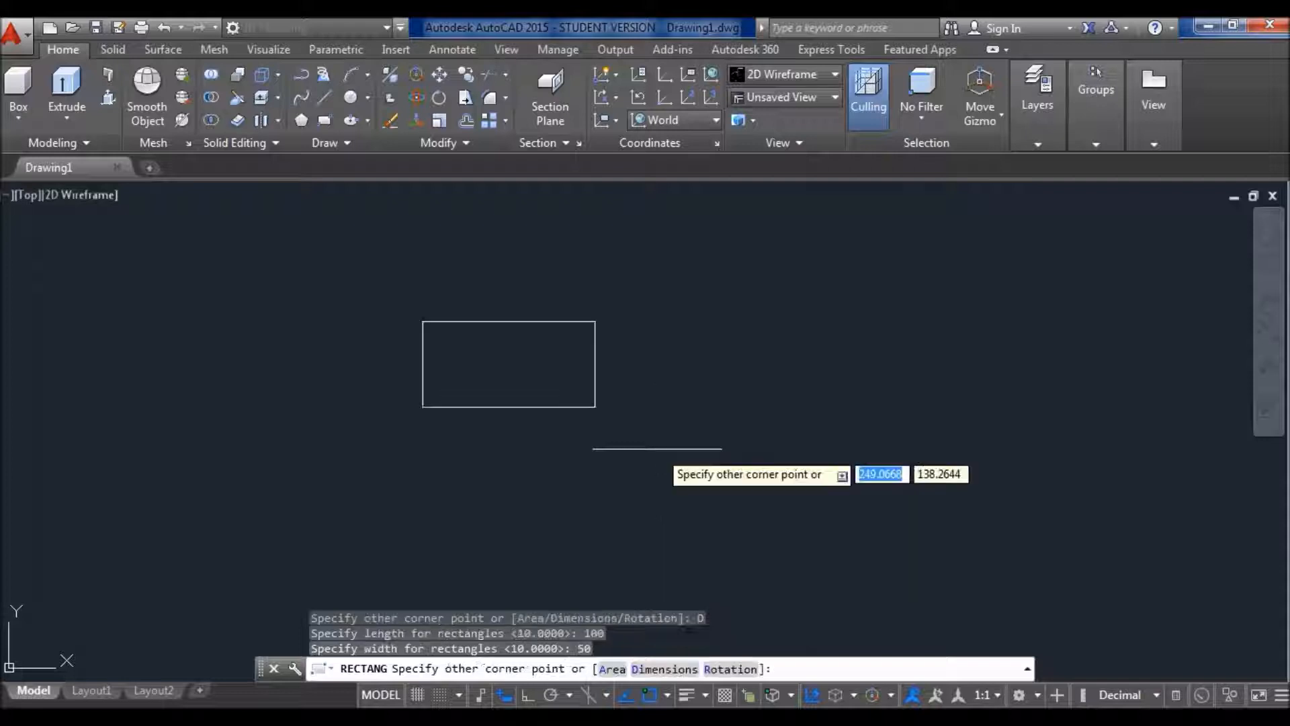
click(605, 430)
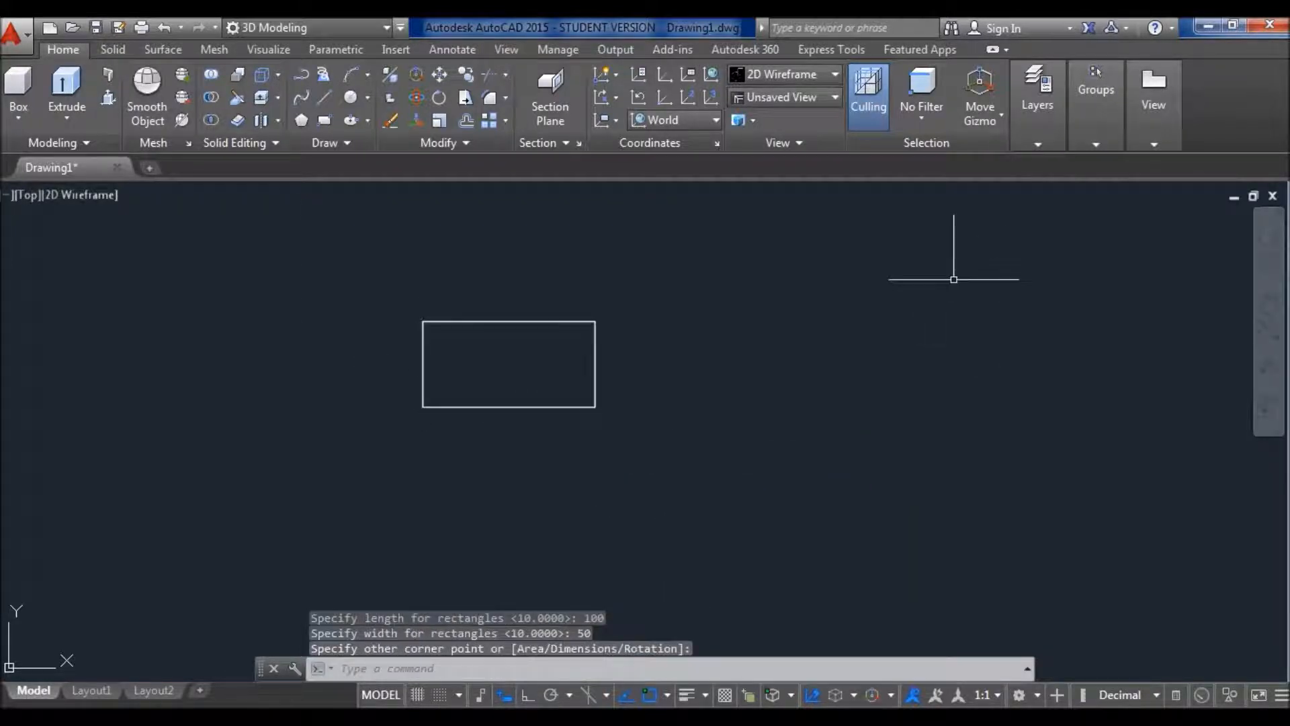
Step: Turn on the ViewCube and switch the drawing to the SE Isometric view
click(506, 49)
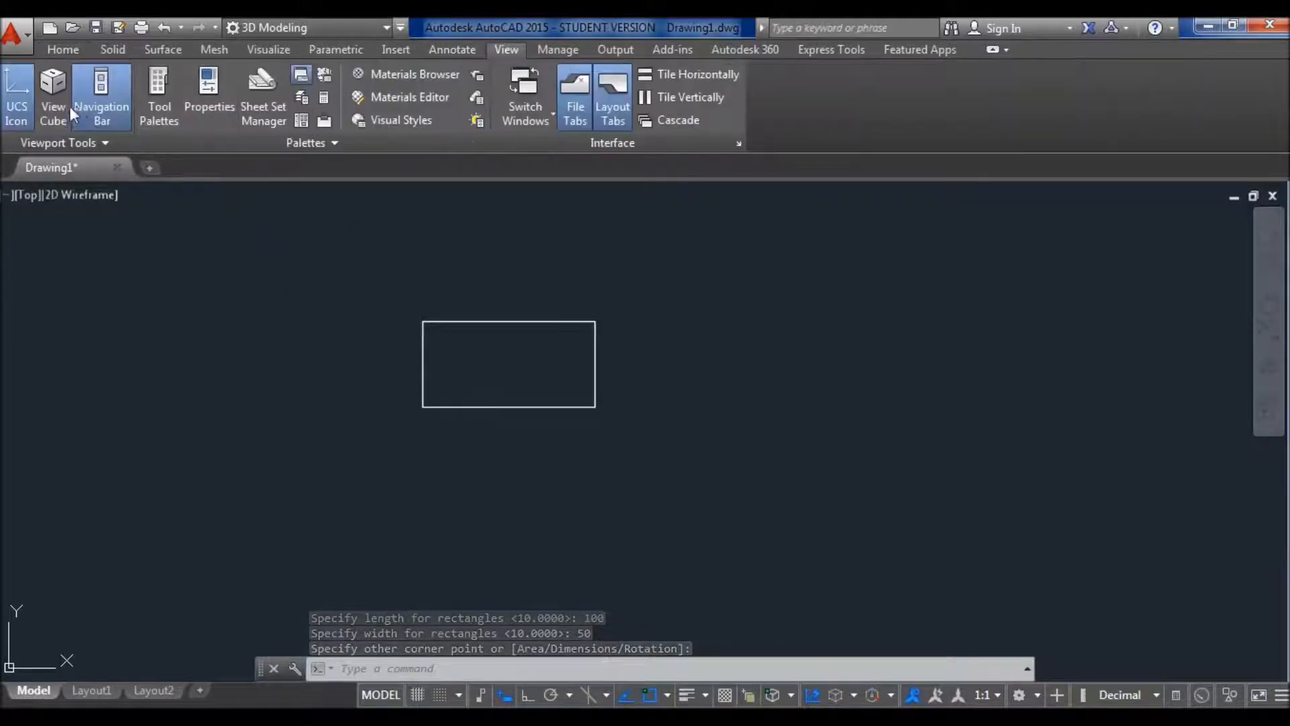
click(57, 101)
click(57, 53)
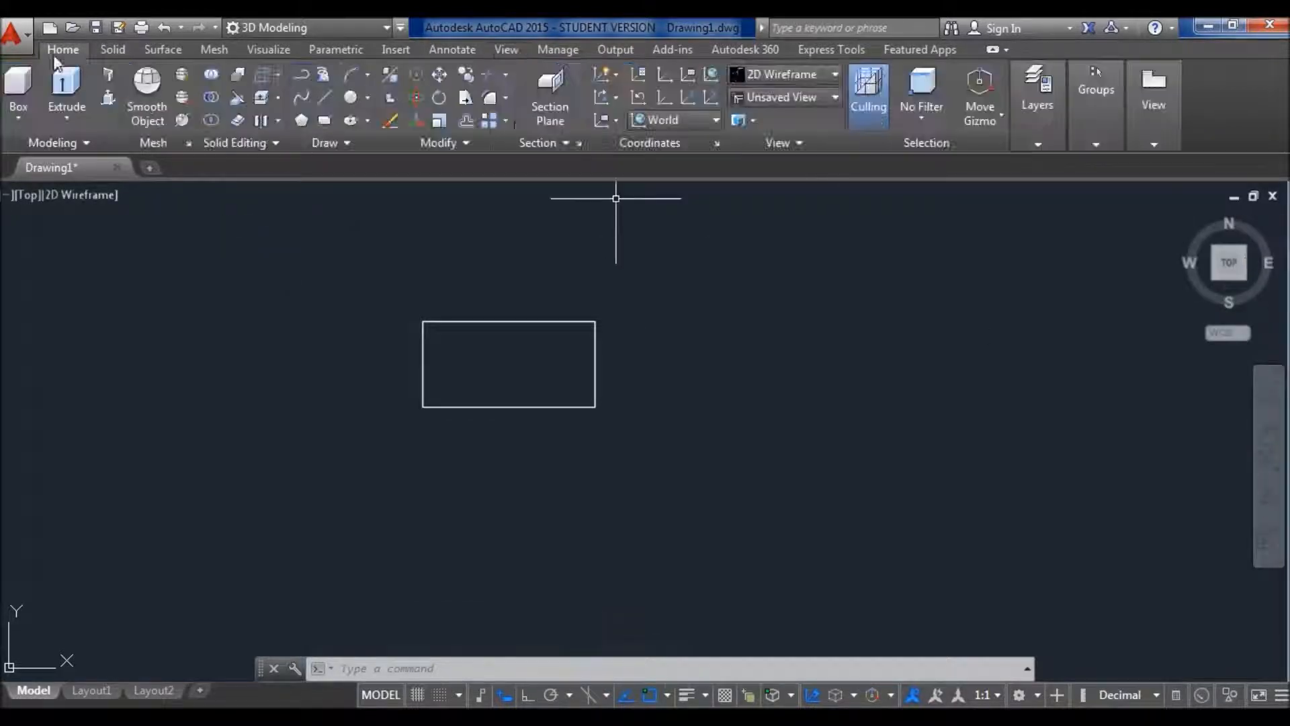
click(1246, 279)
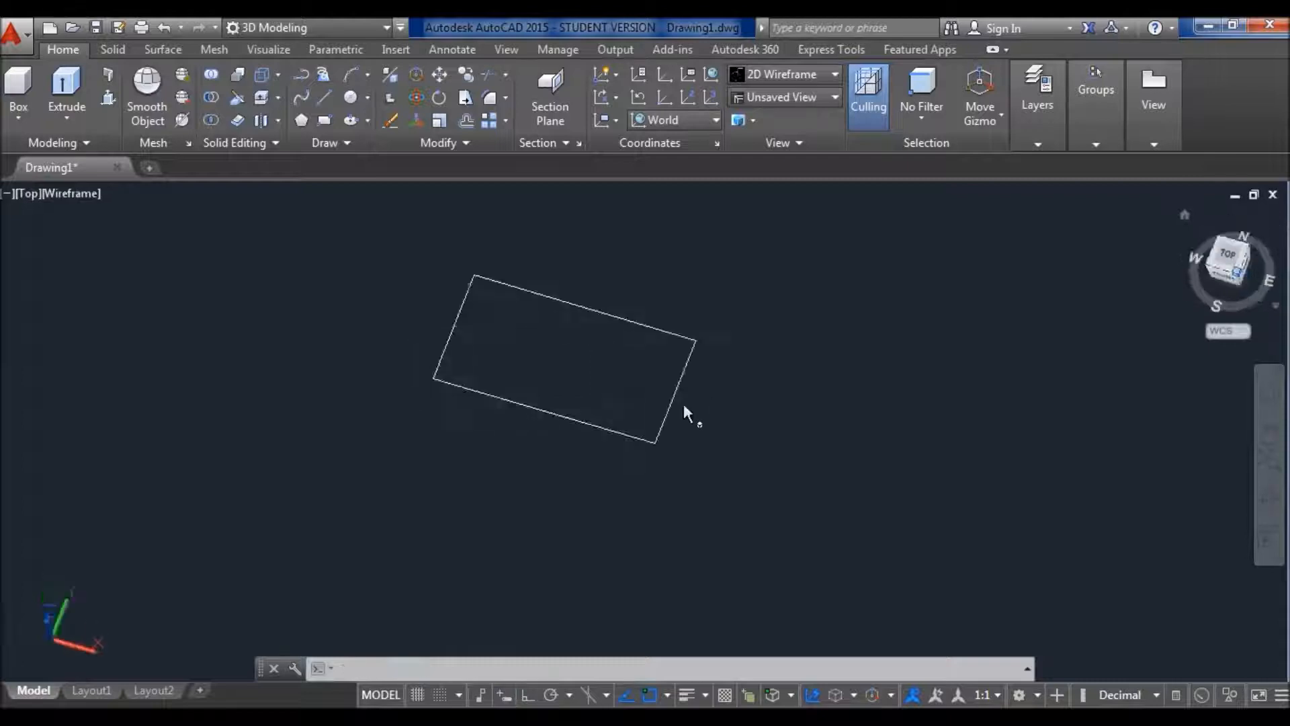
middle_drag(517, 377, 504, 379)
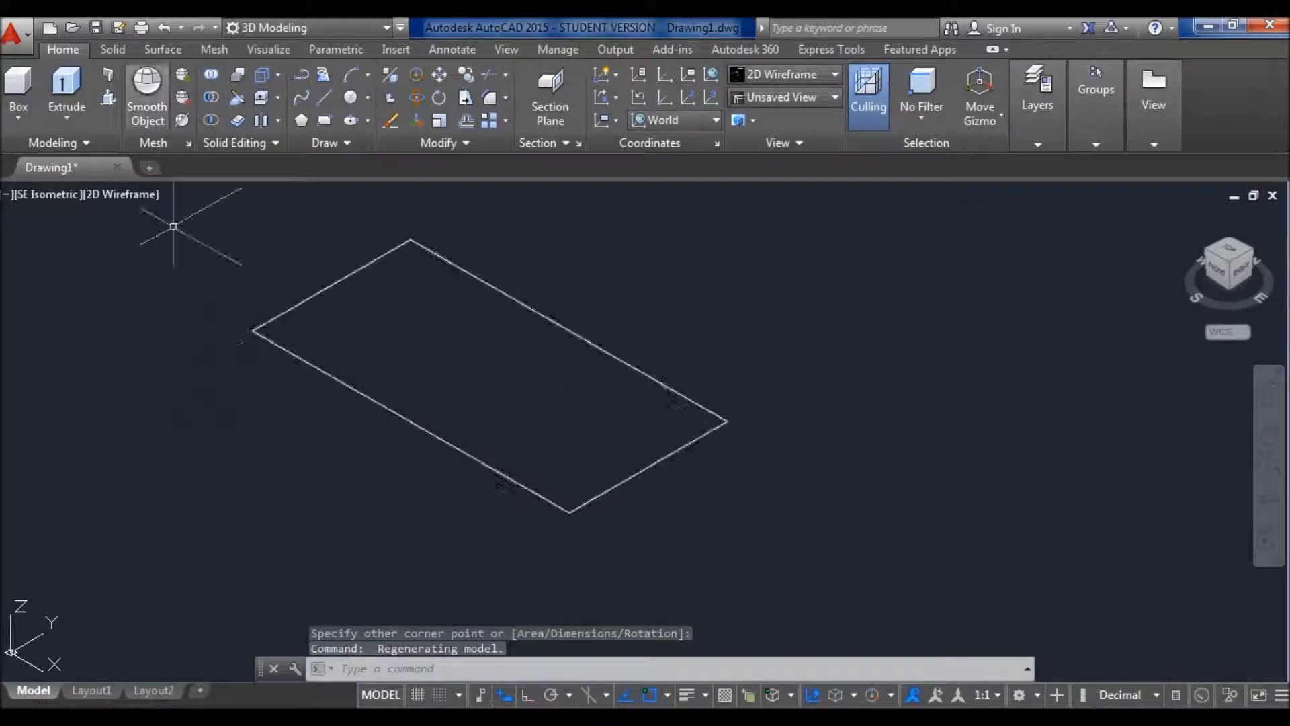
Step: Use Presspull to raise the area inside the rectangle to a height of 15
click(108, 99)
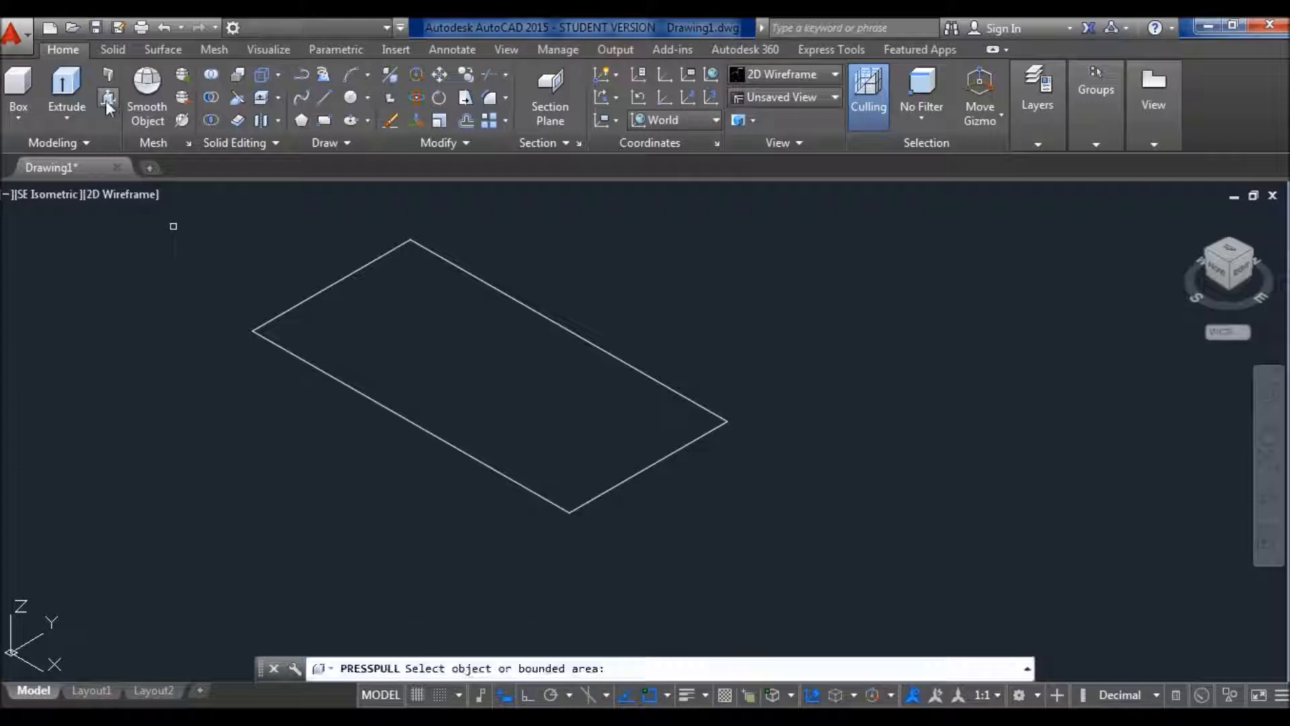
click(438, 373)
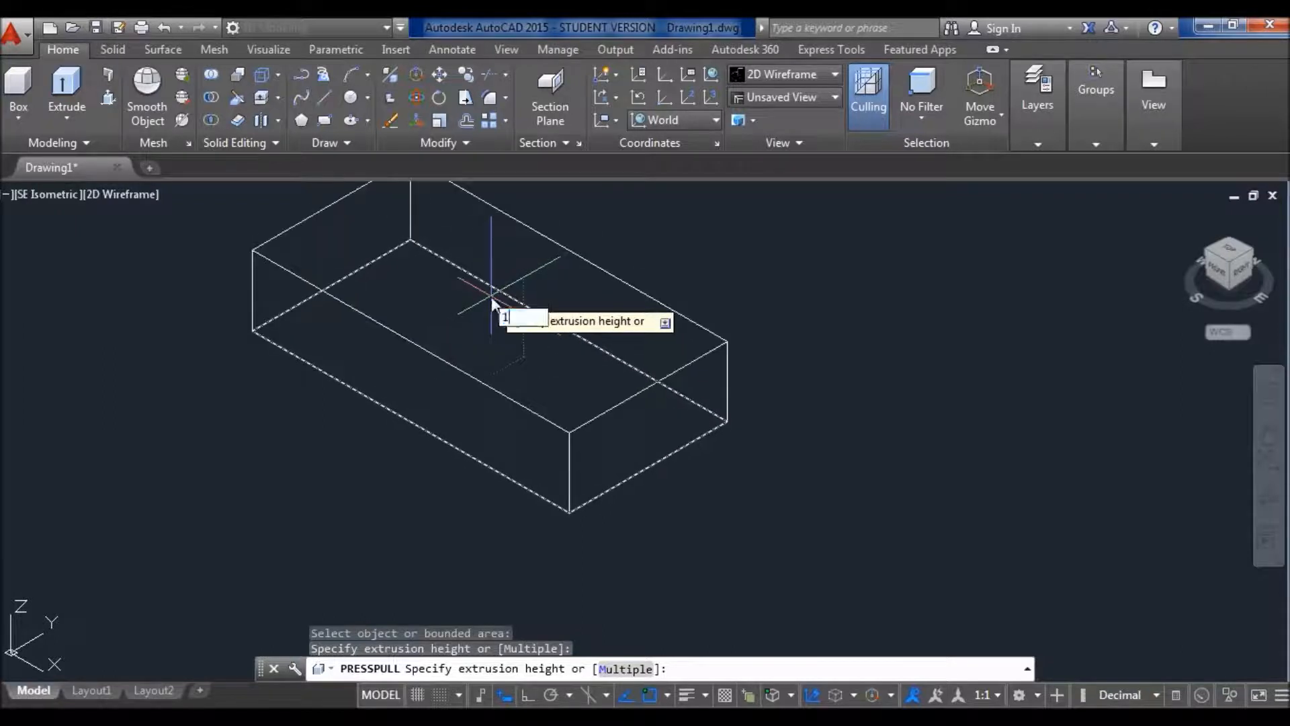
text(5)
key(Return)
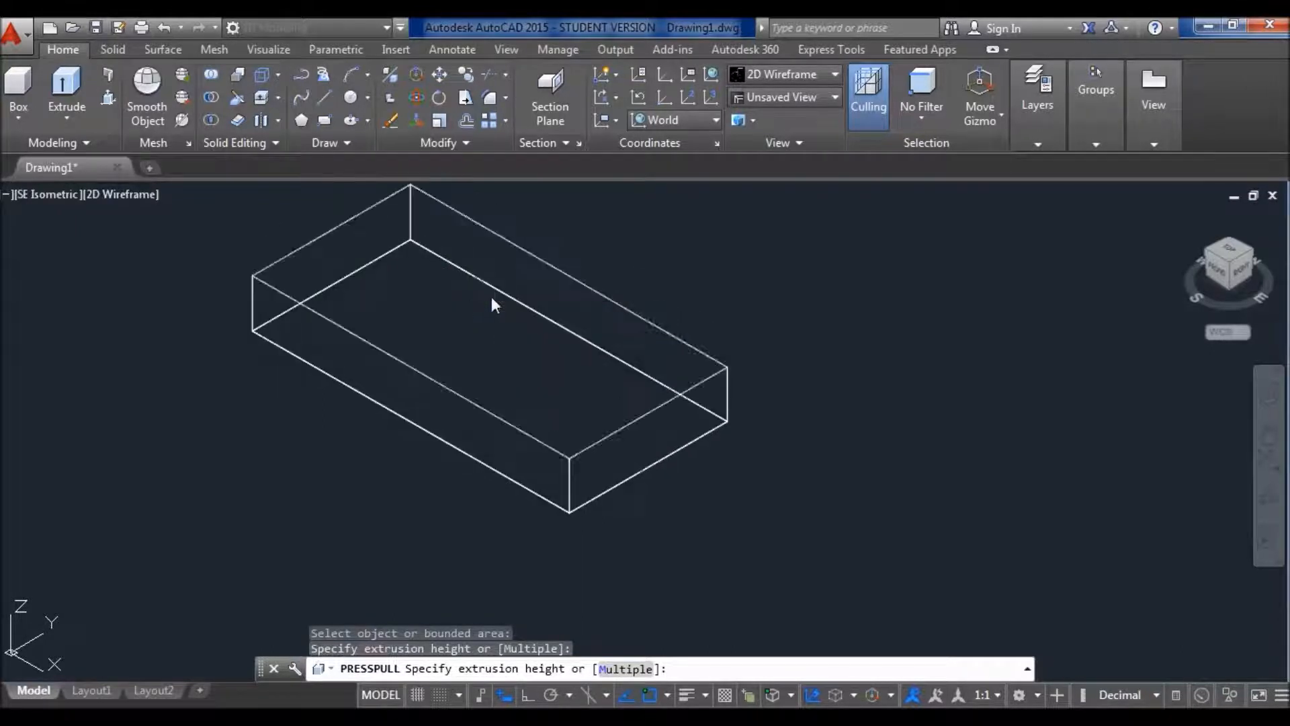
middle_drag(757, 317, 584, 400)
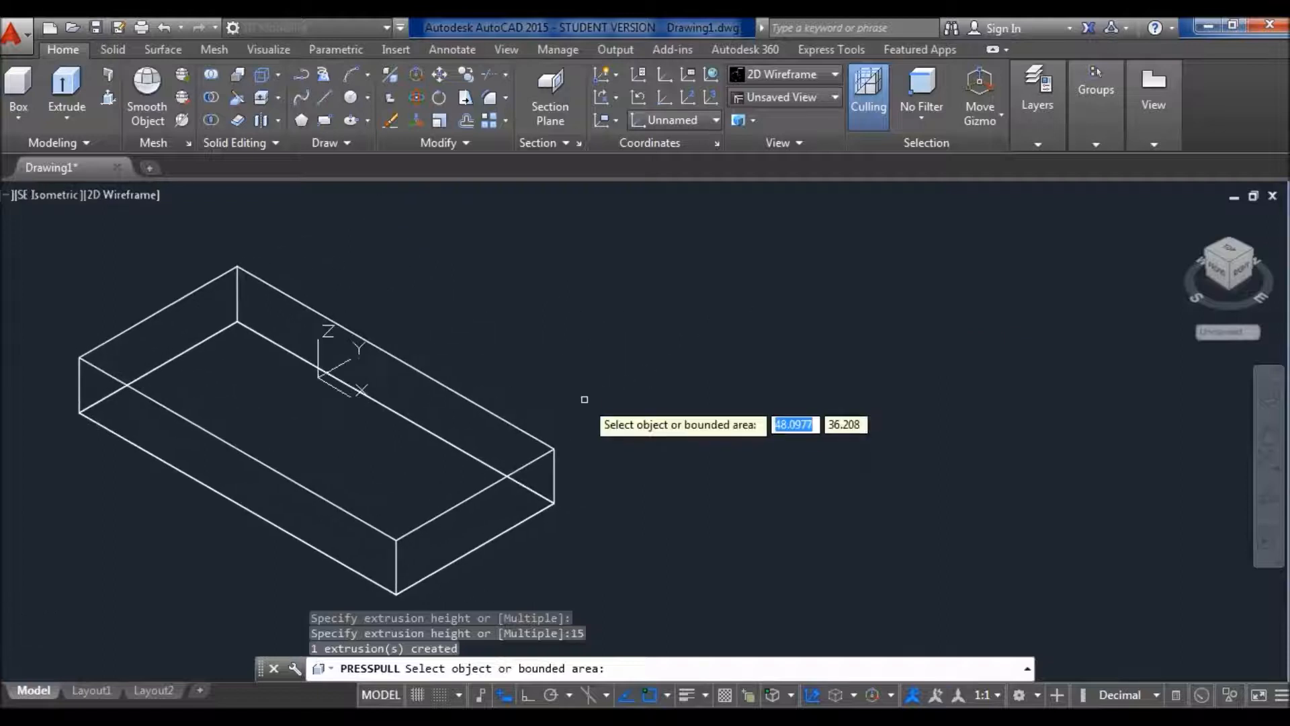
key(Escape)
Step: Draw a second rectangle, 100 long and 50 wide, in the empty space beside the solid box
click(330, 123)
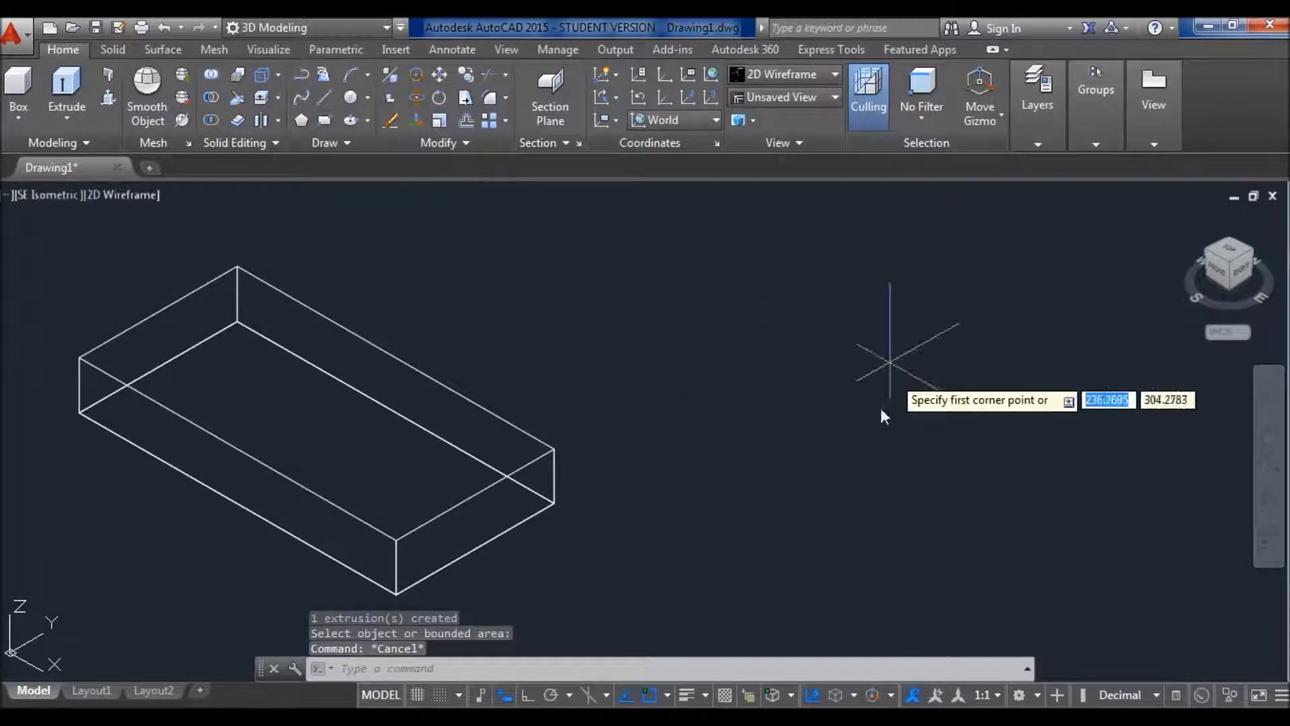
click(877, 348)
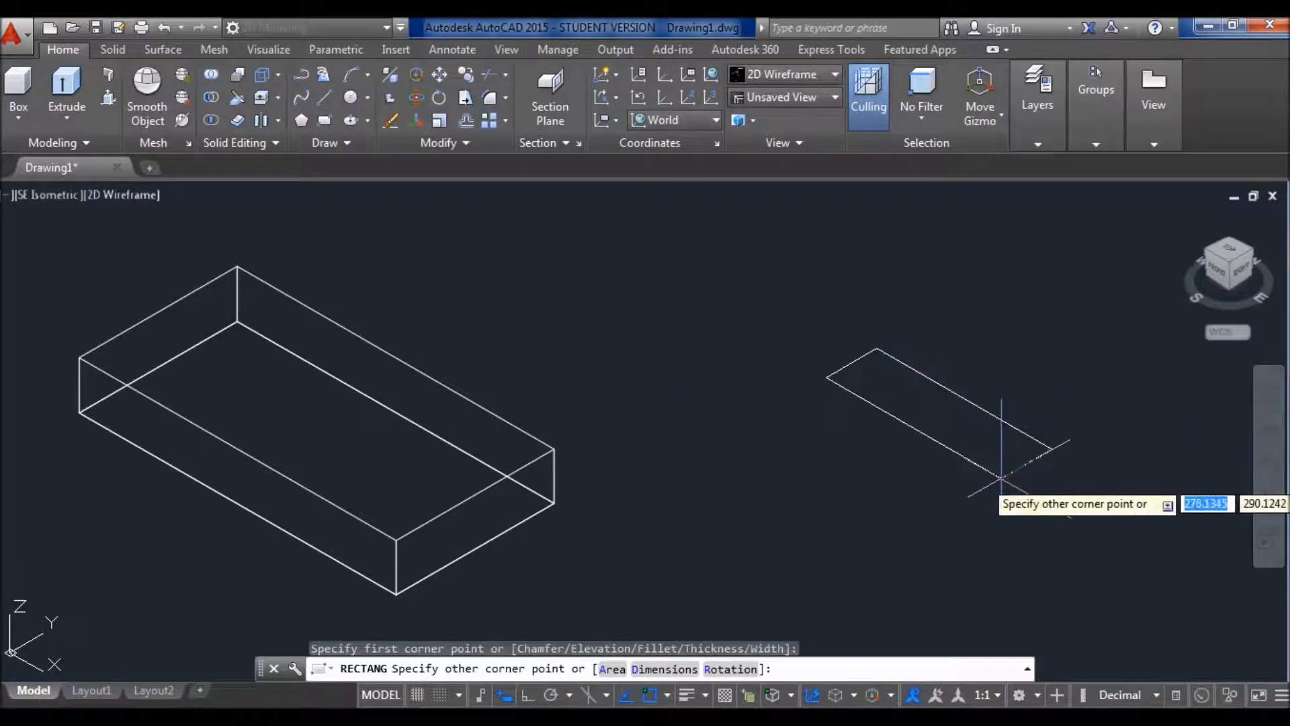
text(d)
key(Return)
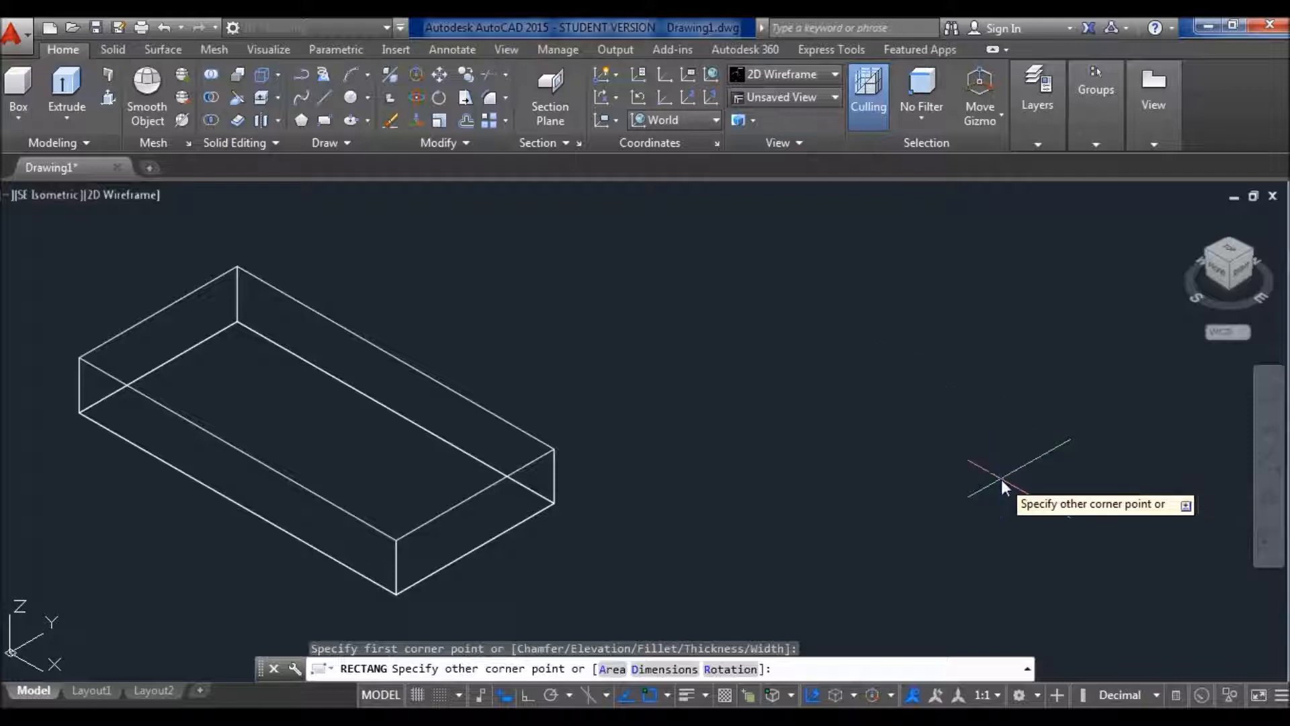
text(100)
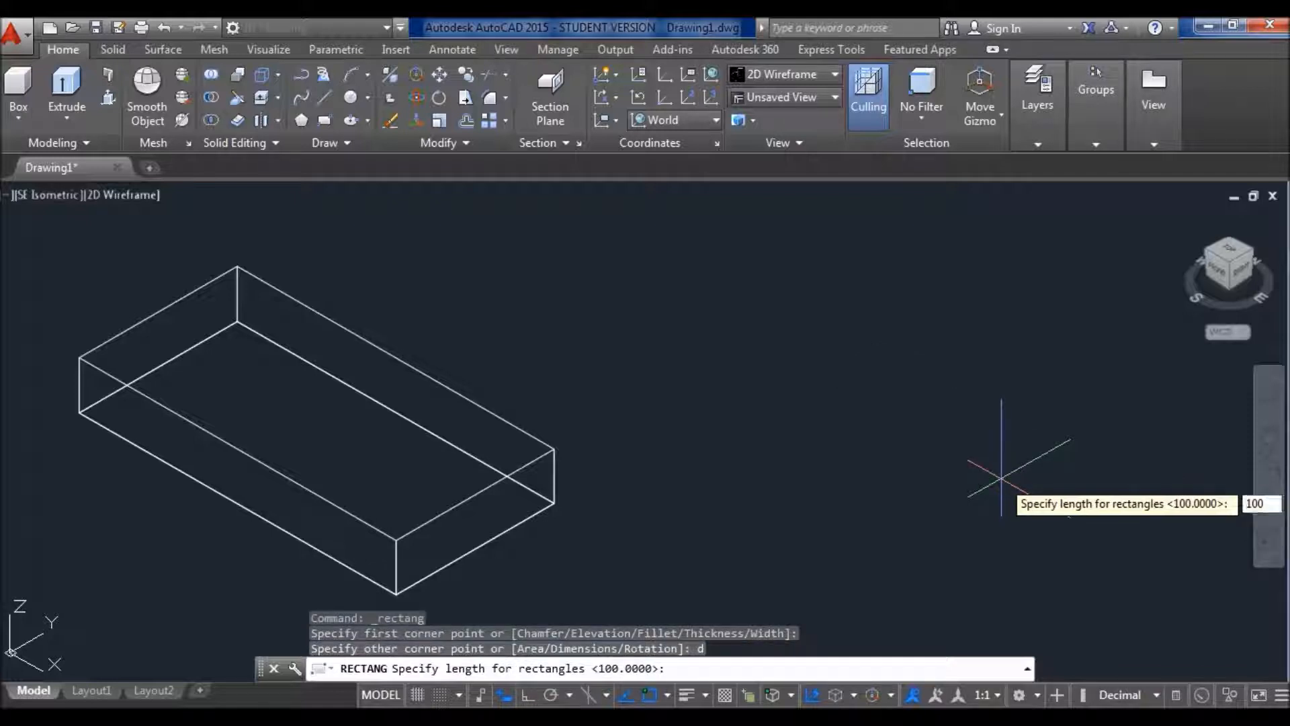
key(Return)
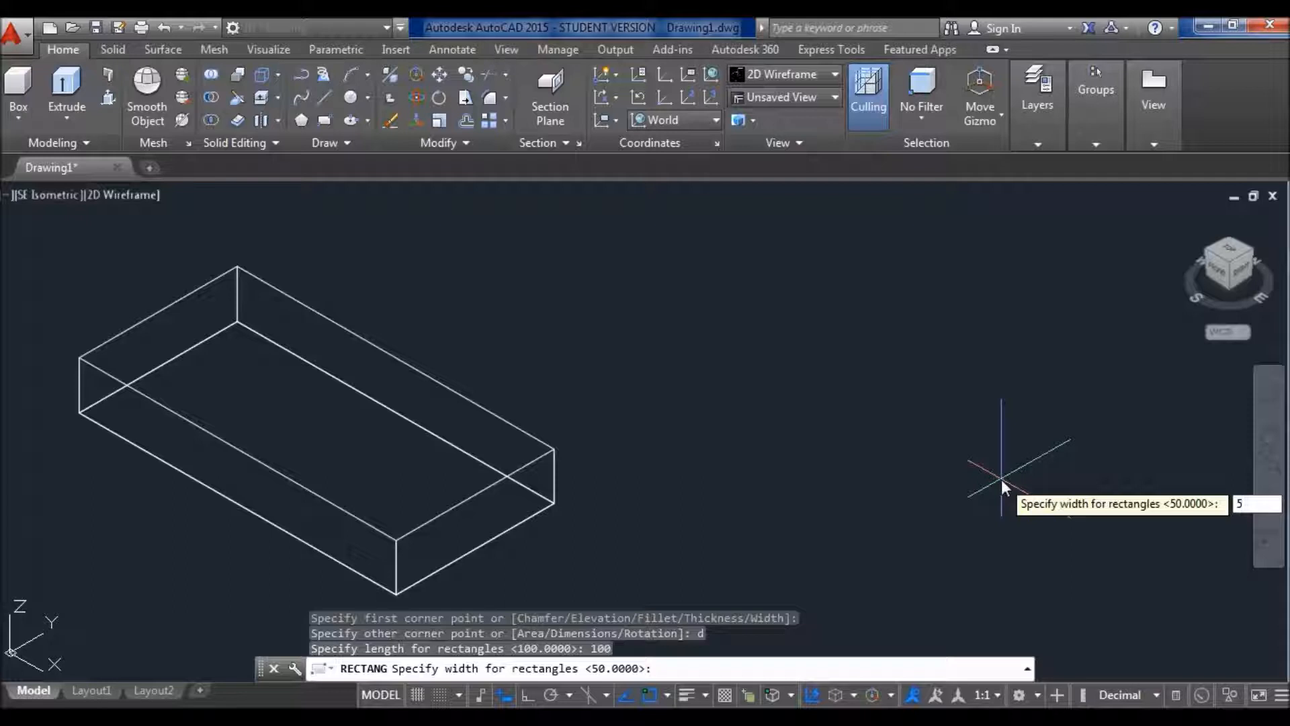
text(50)
key(Return)
click(1000, 475)
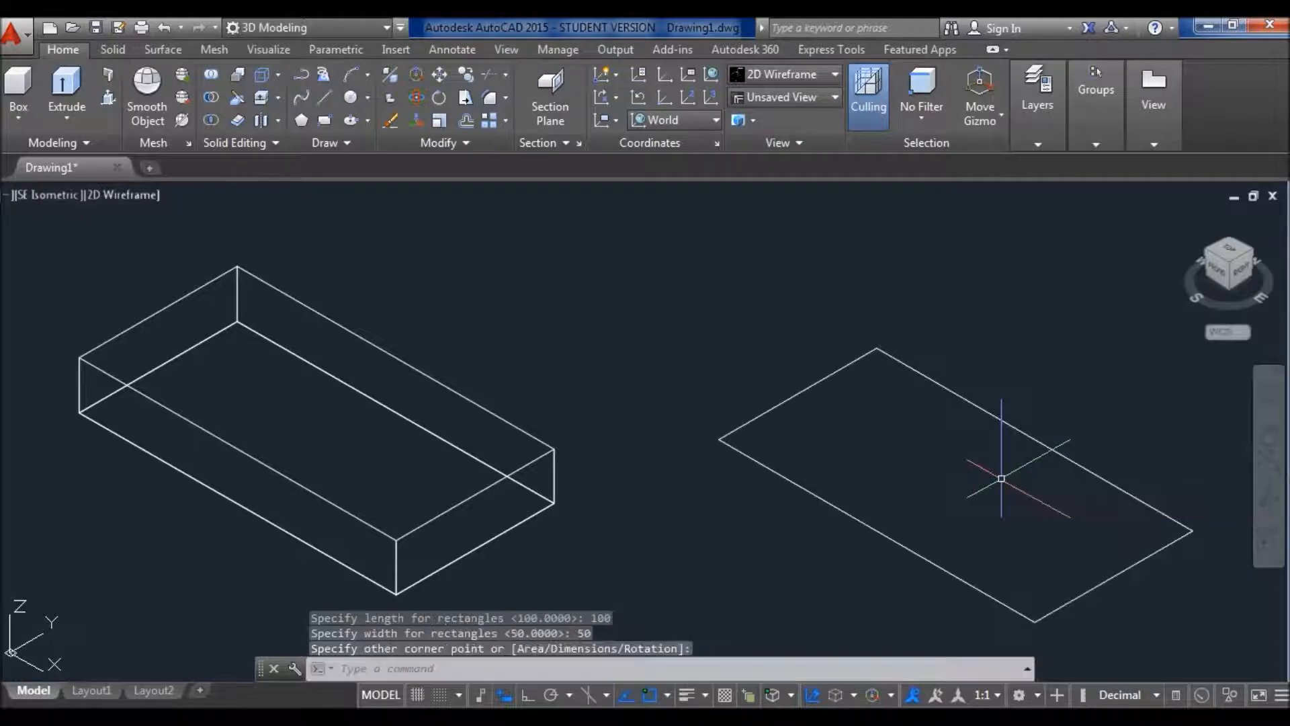
Step: Extrude the second rectangle into a solid with a height of 15
click(71, 83)
click(797, 393)
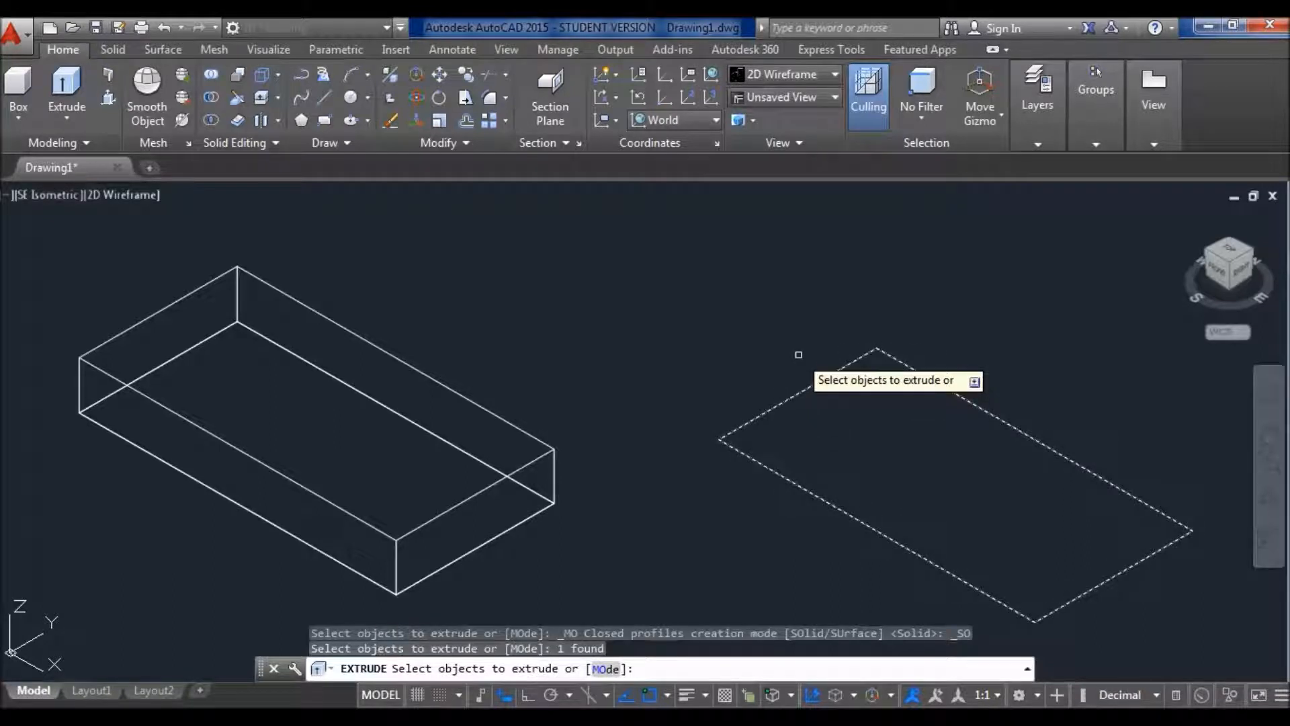
key(Return)
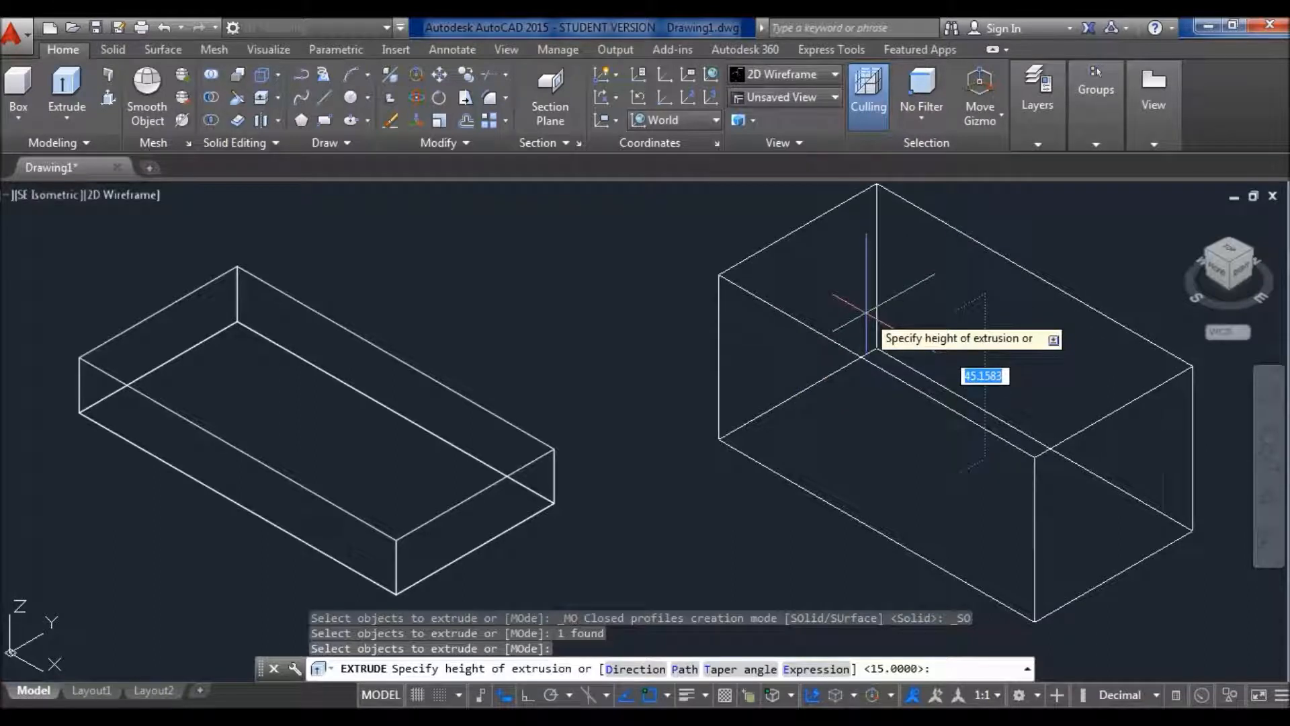
text(15)
key(Return)
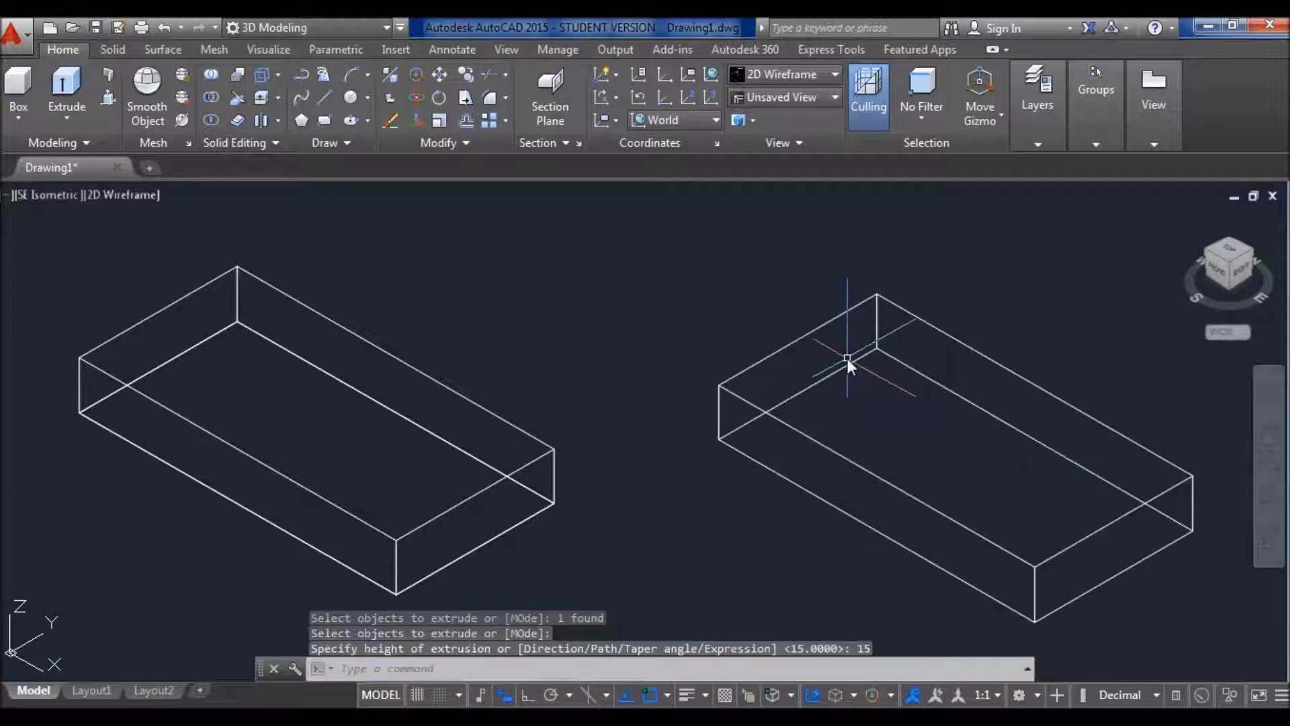
key(Escape)
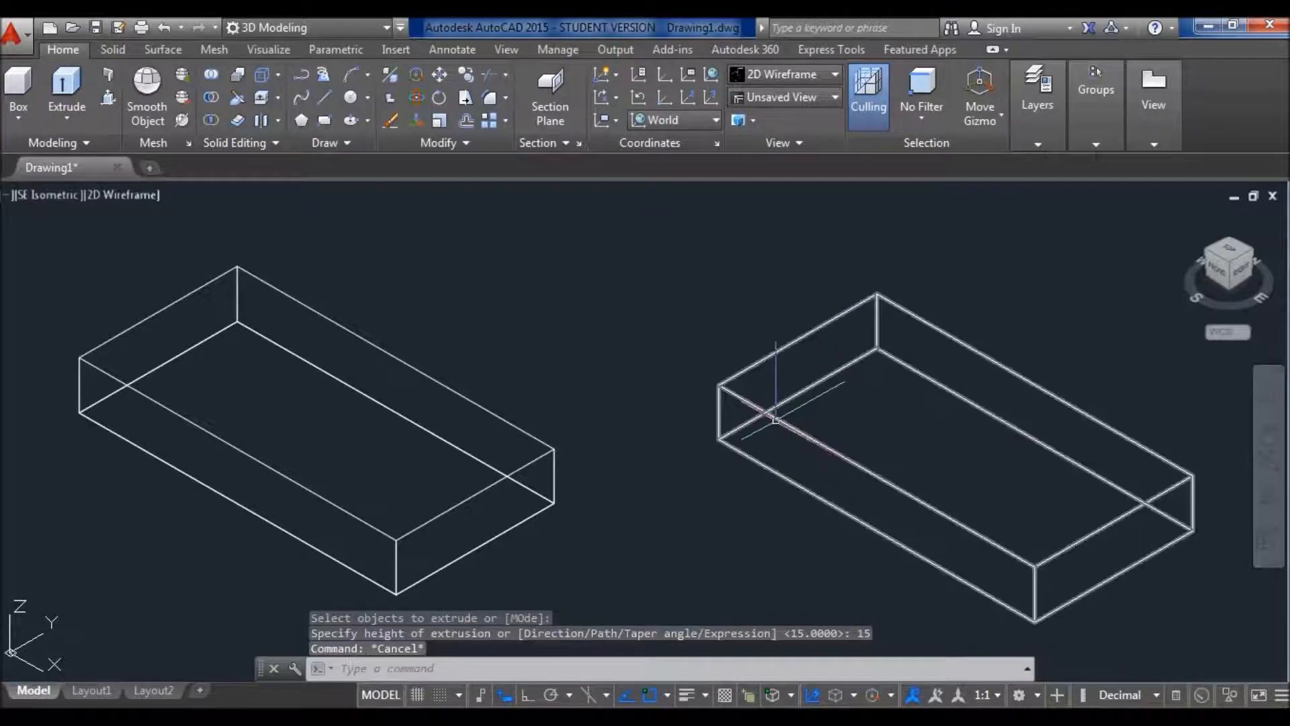
Step: Compare the grips of the extruded box and the press-pulled box, leaving both unselected
click(770, 418)
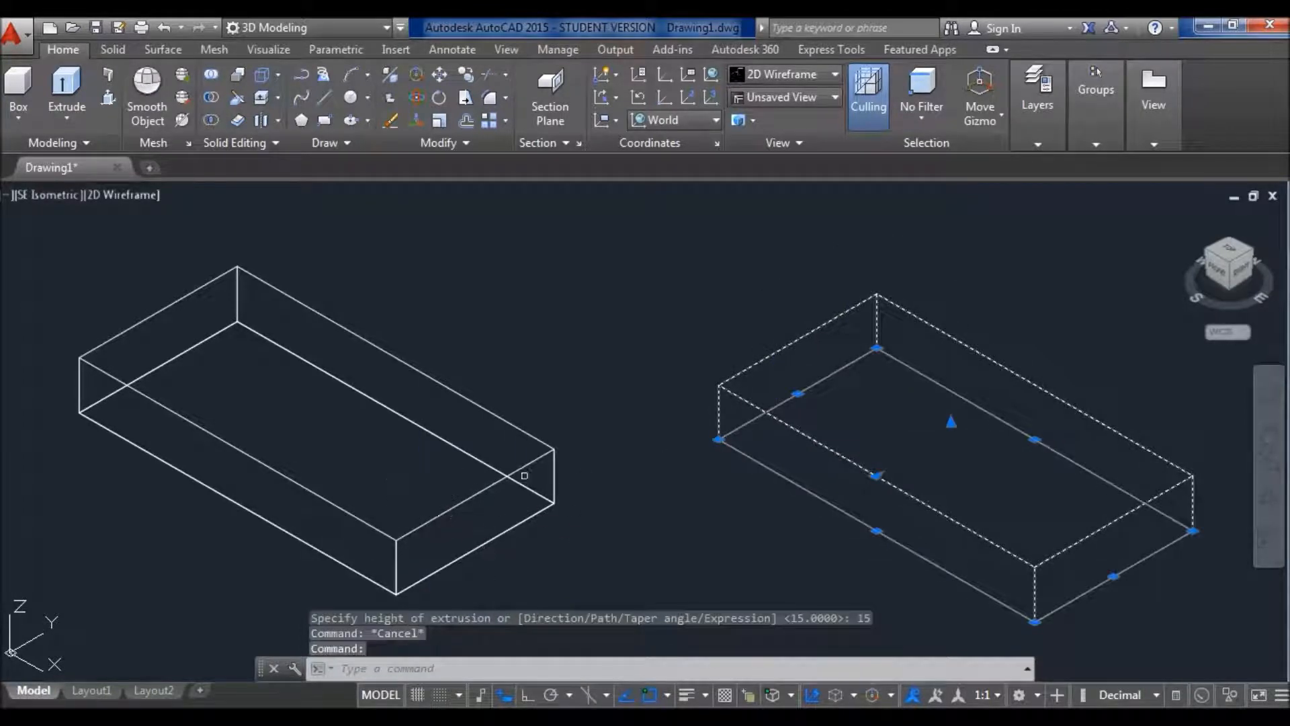
key(Escape)
click(486, 483)
key(Escape)
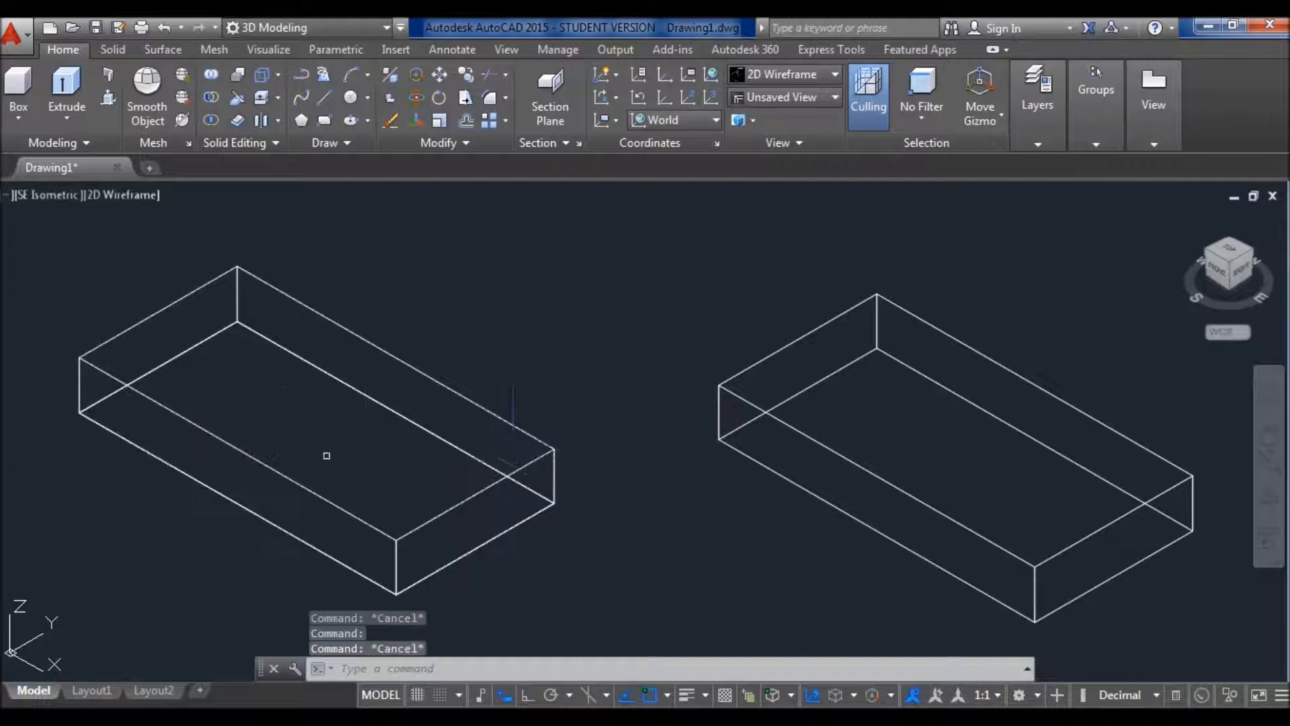
Step: Preview both boxes in the Realistic visual style and return to 2D Wireframe
click(1036, 134)
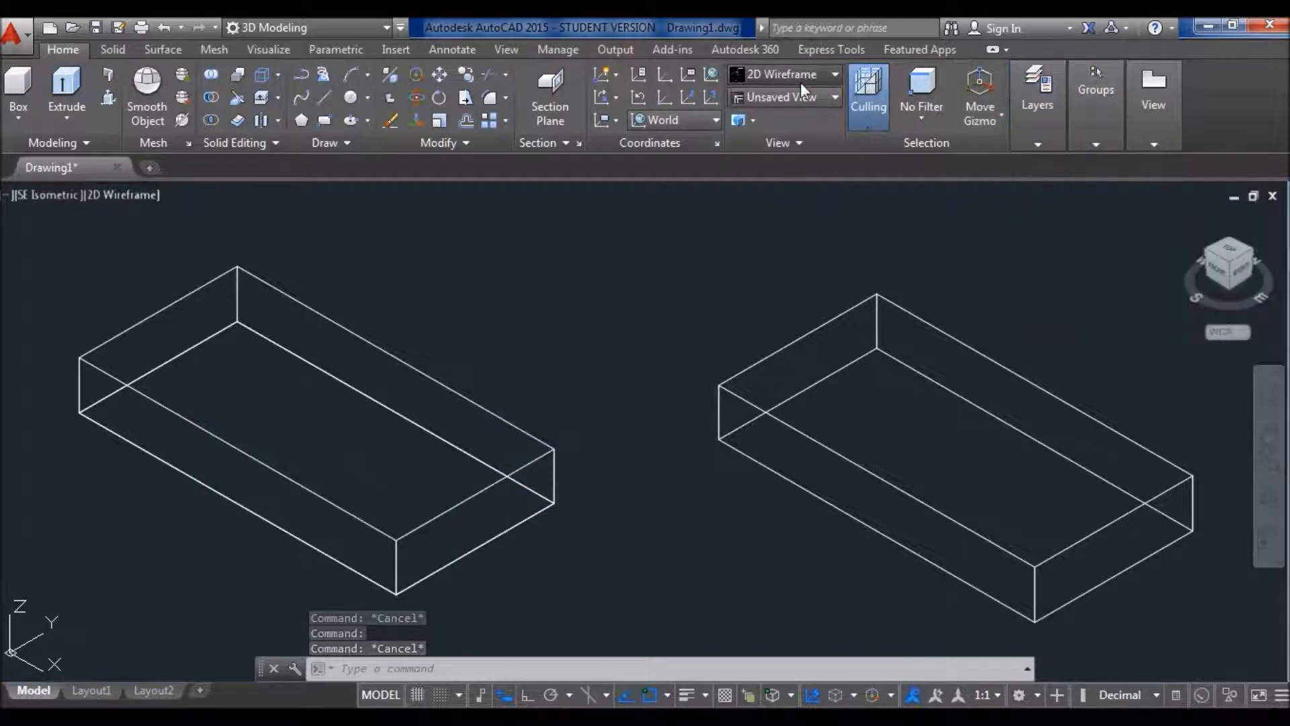
click(800, 81)
click(1011, 138)
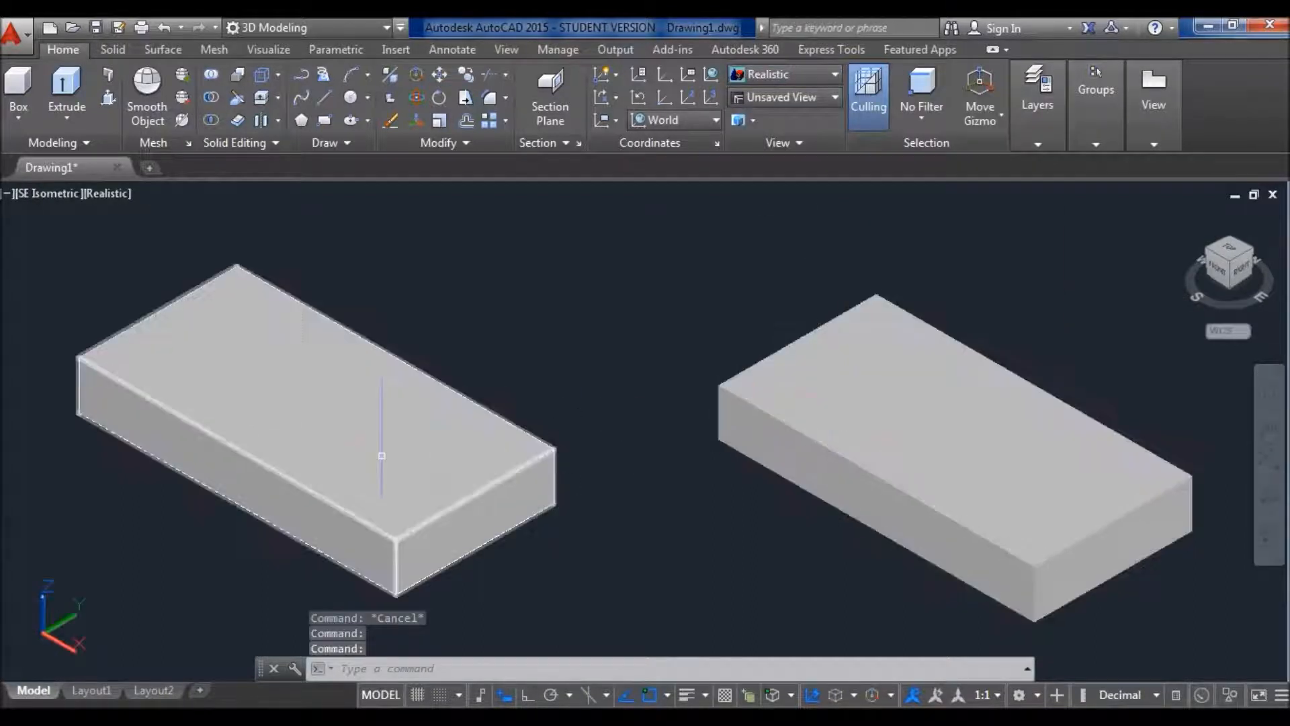
click(801, 76)
click(761, 117)
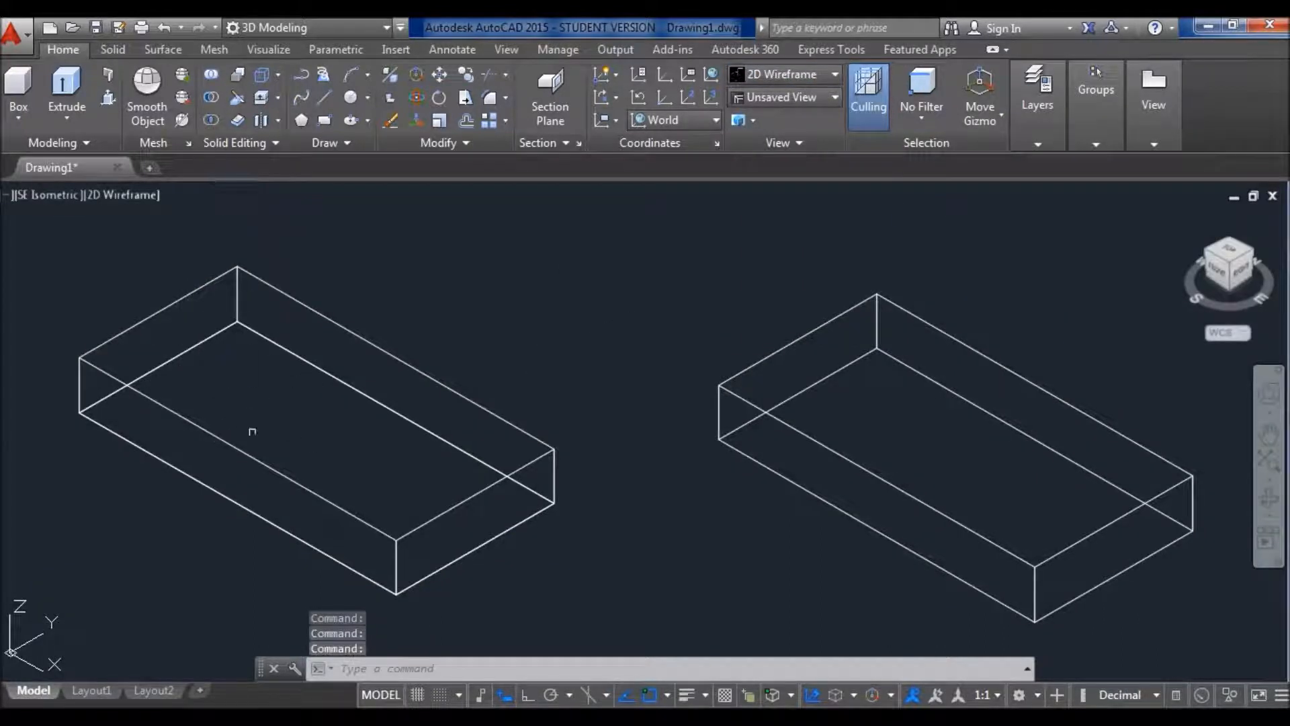
Step: Examine the edges and grips of the press-pulled box in wireframe, leaving nothing selected
click(457, 503)
key(Escape)
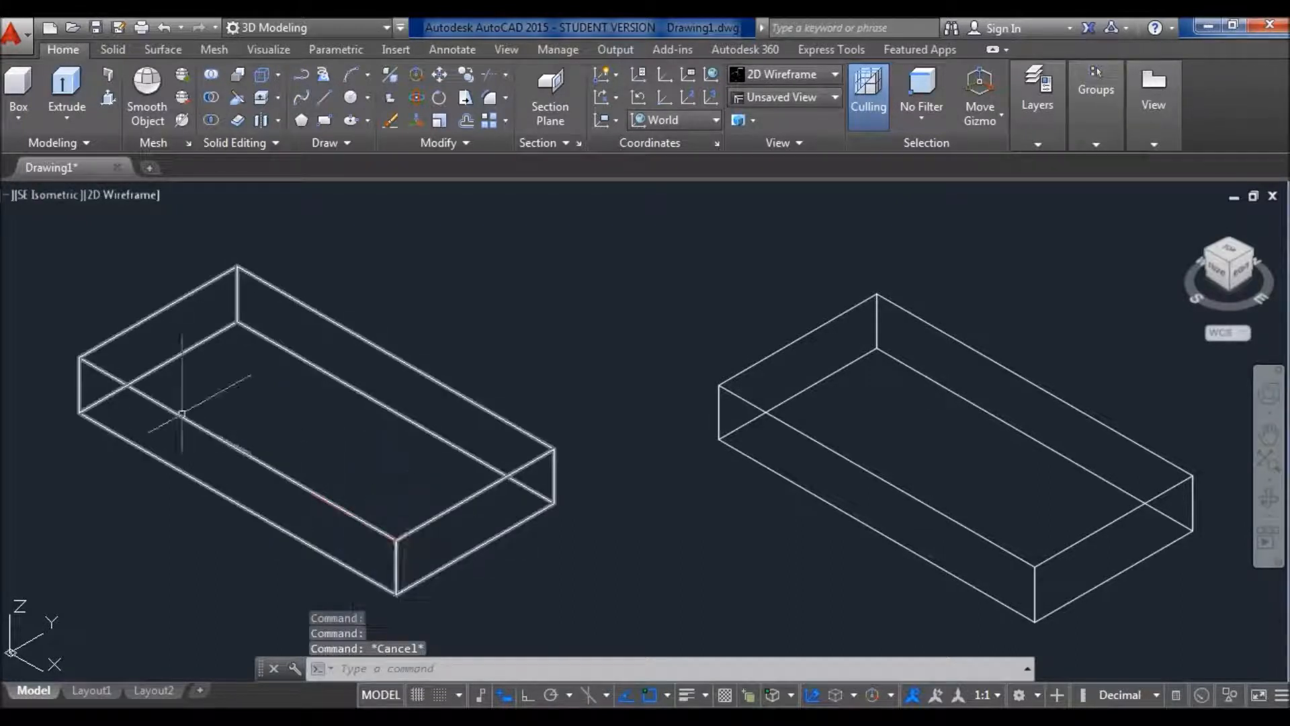
mouse_move(181, 414)
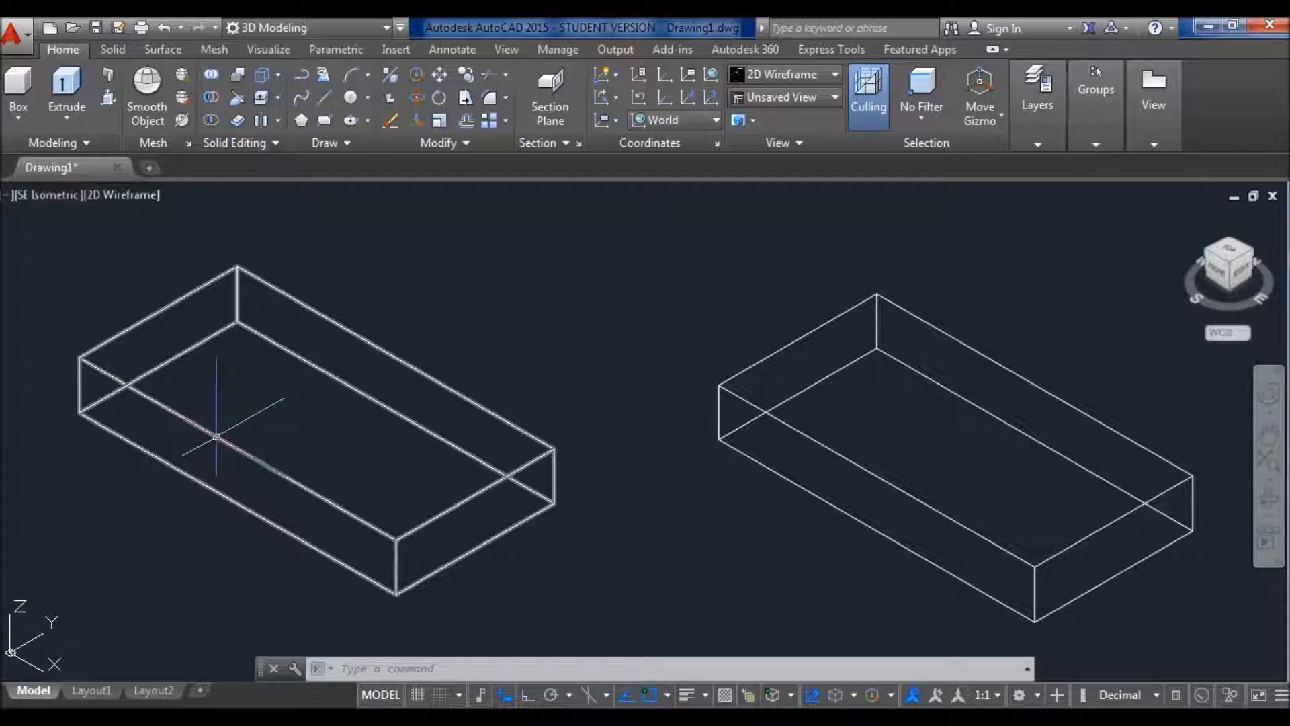
mouse_move(301, 485)
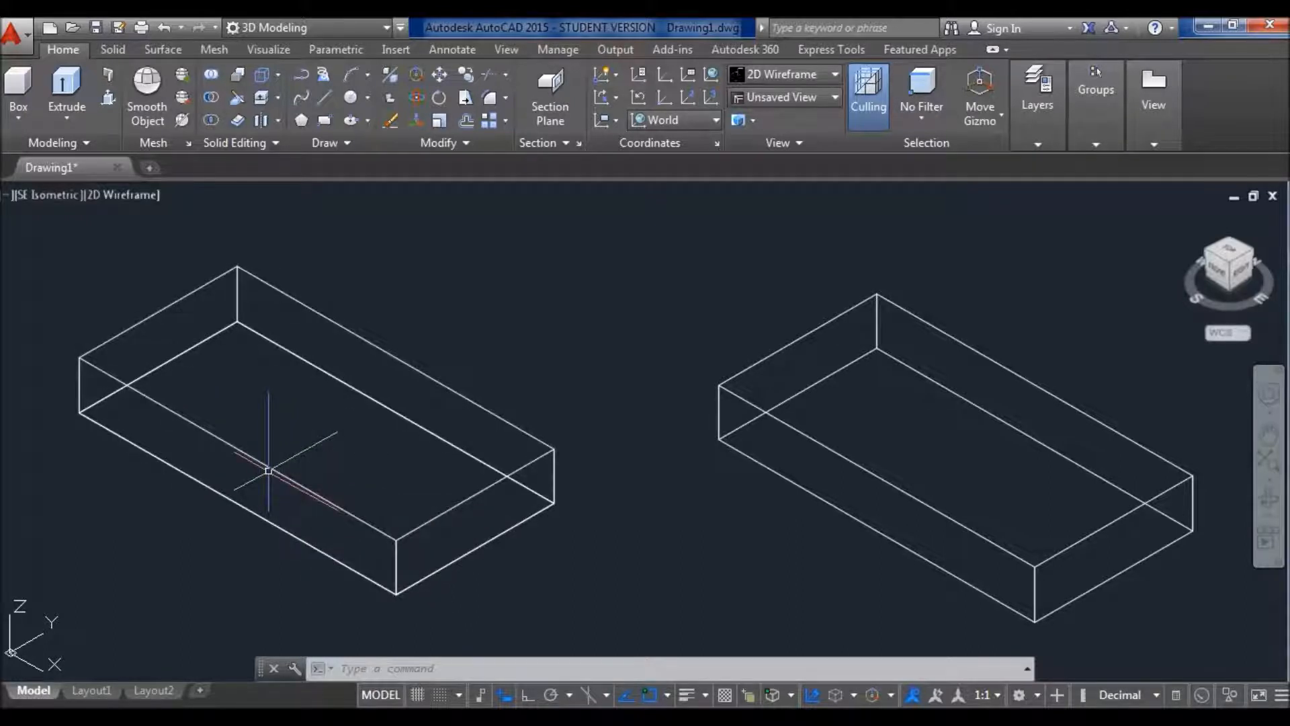
click(451, 397)
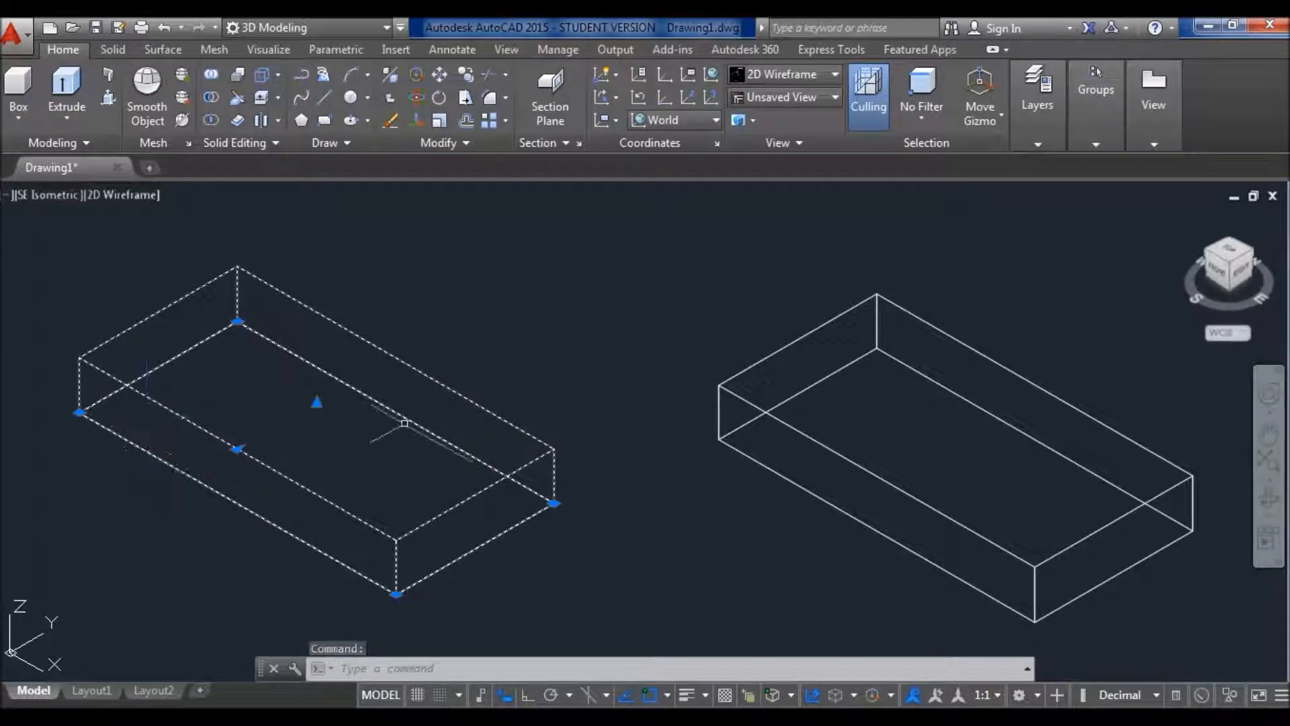
key(Escape)
key(Escape)
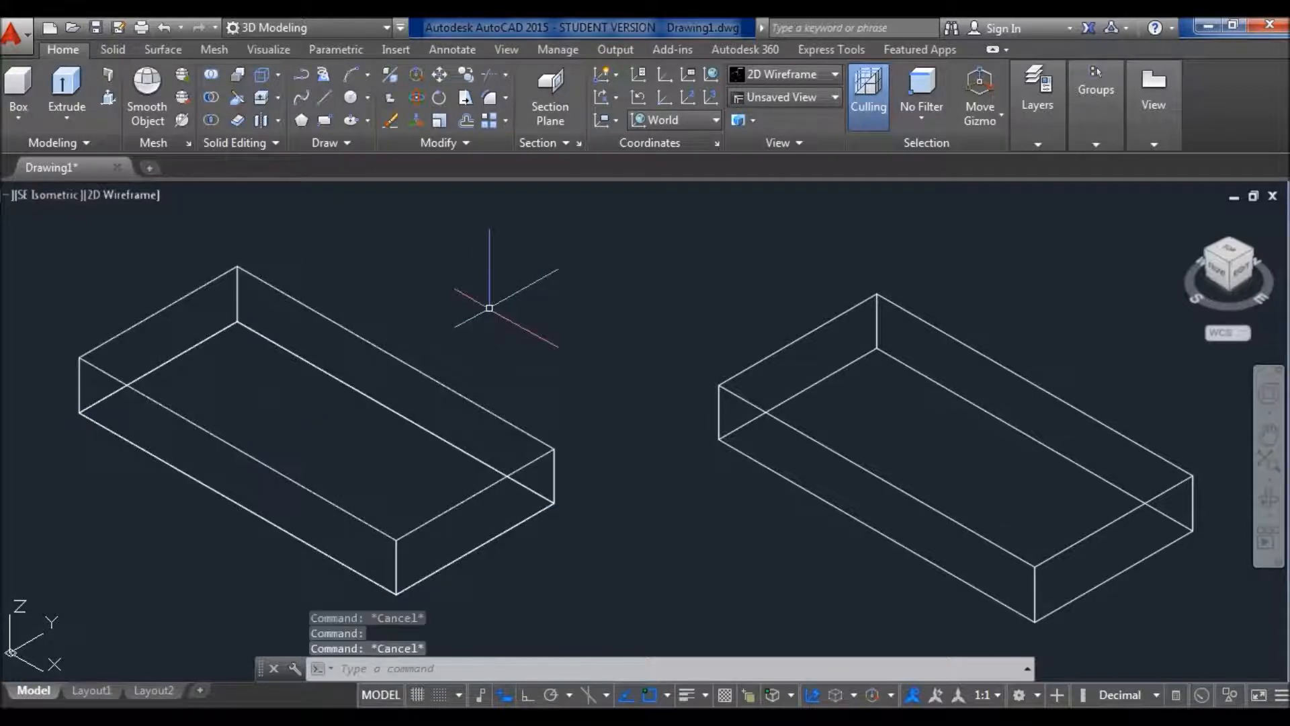
Step: Copy the front long top edge of the press-pulled box 20 inward across the top face with Ortho on
click(277, 74)
click(301, 220)
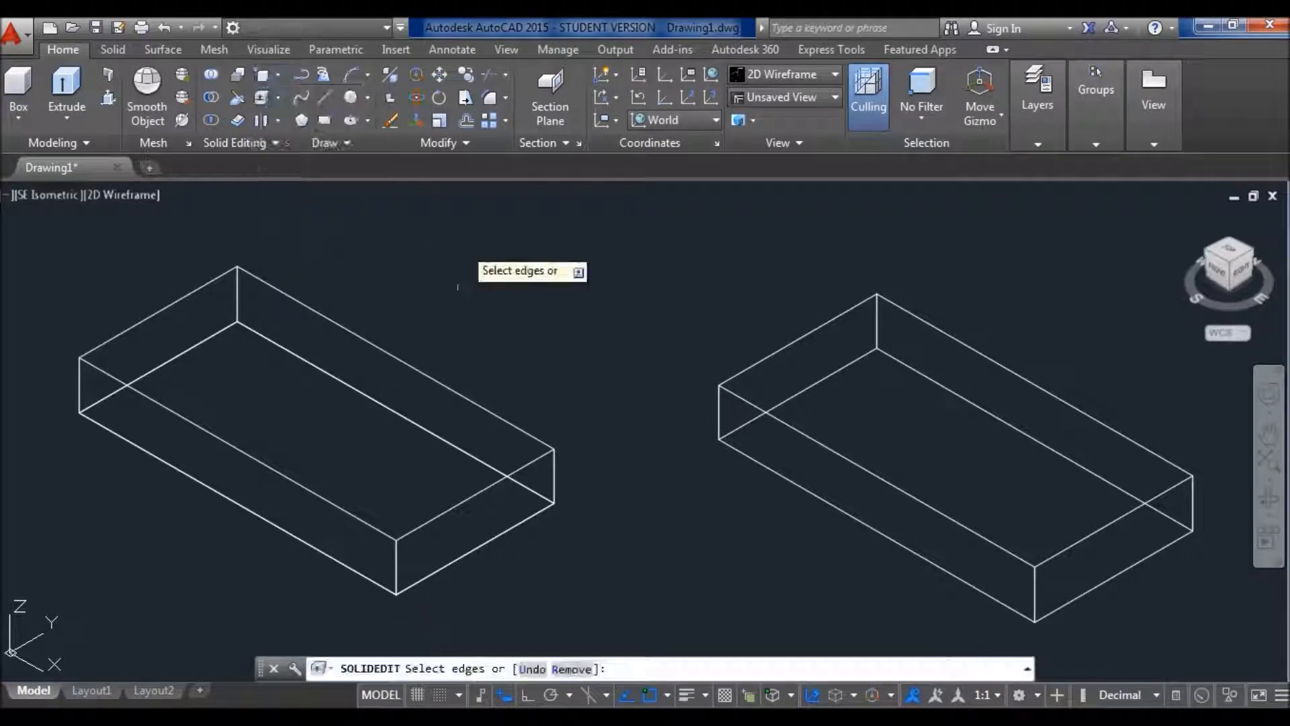
click(274, 462)
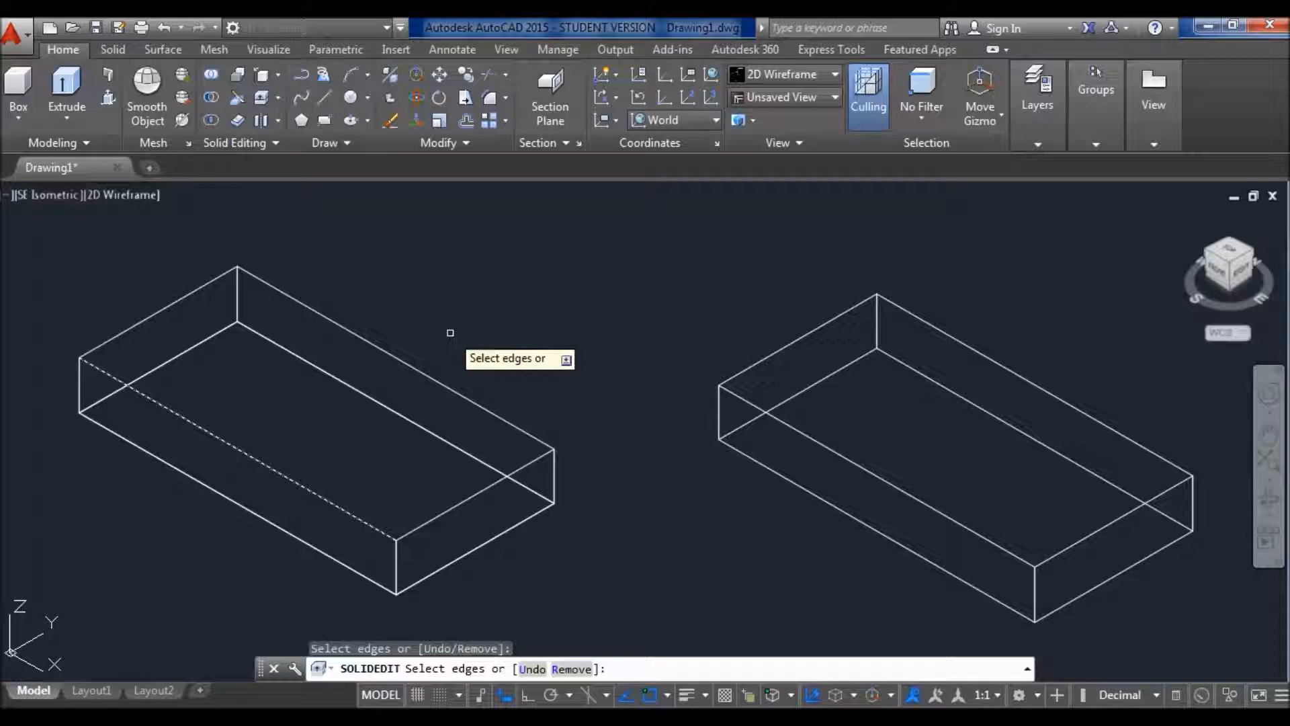
key(Return)
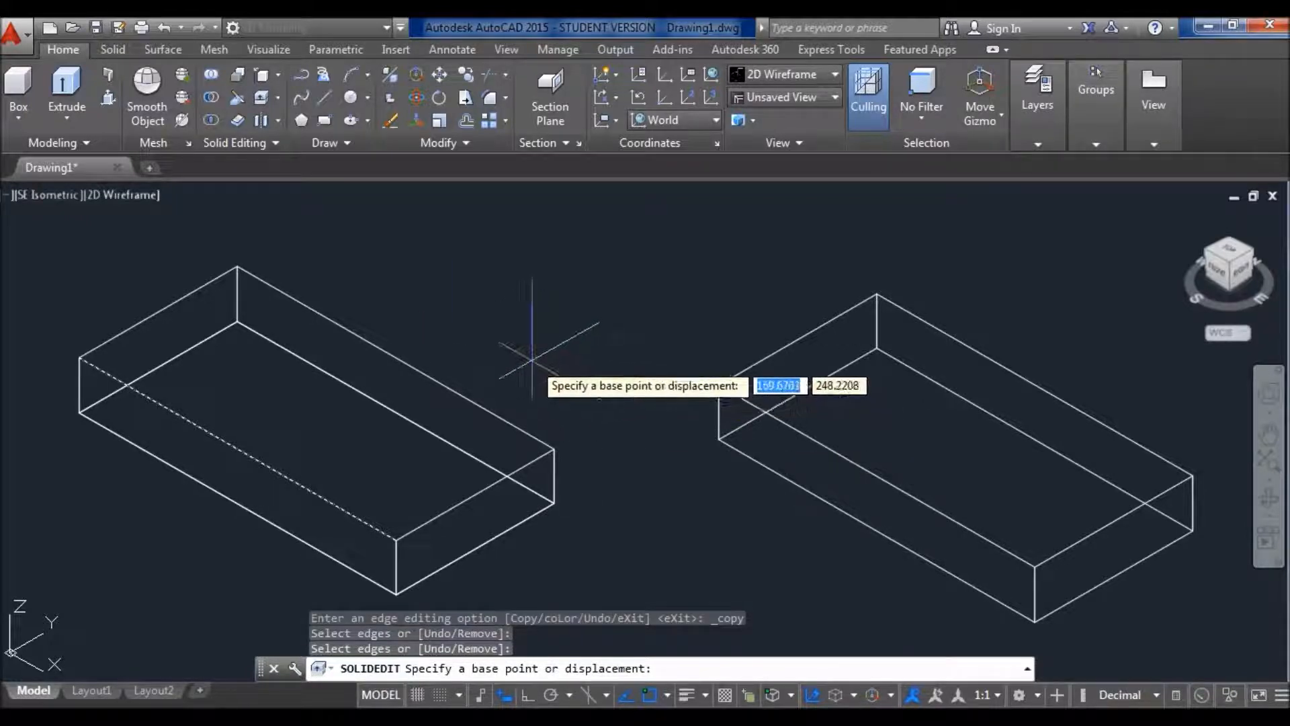
click(531, 360)
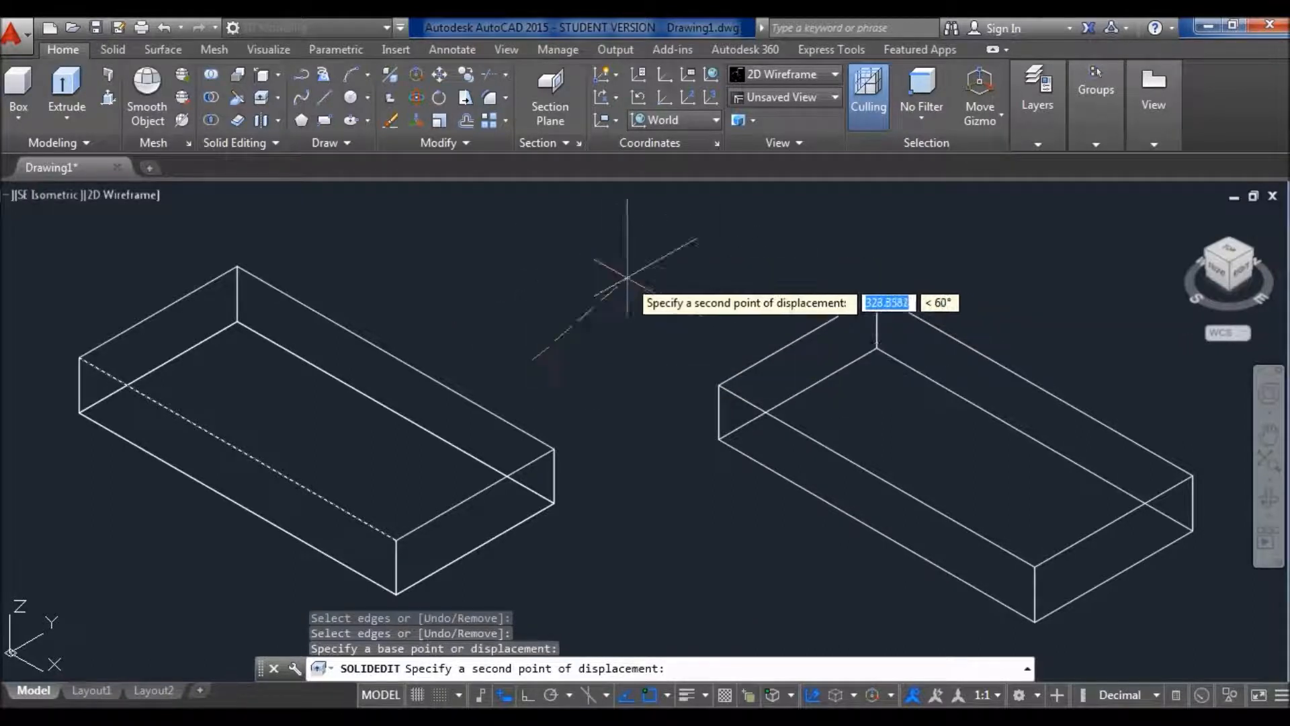
key(F8)
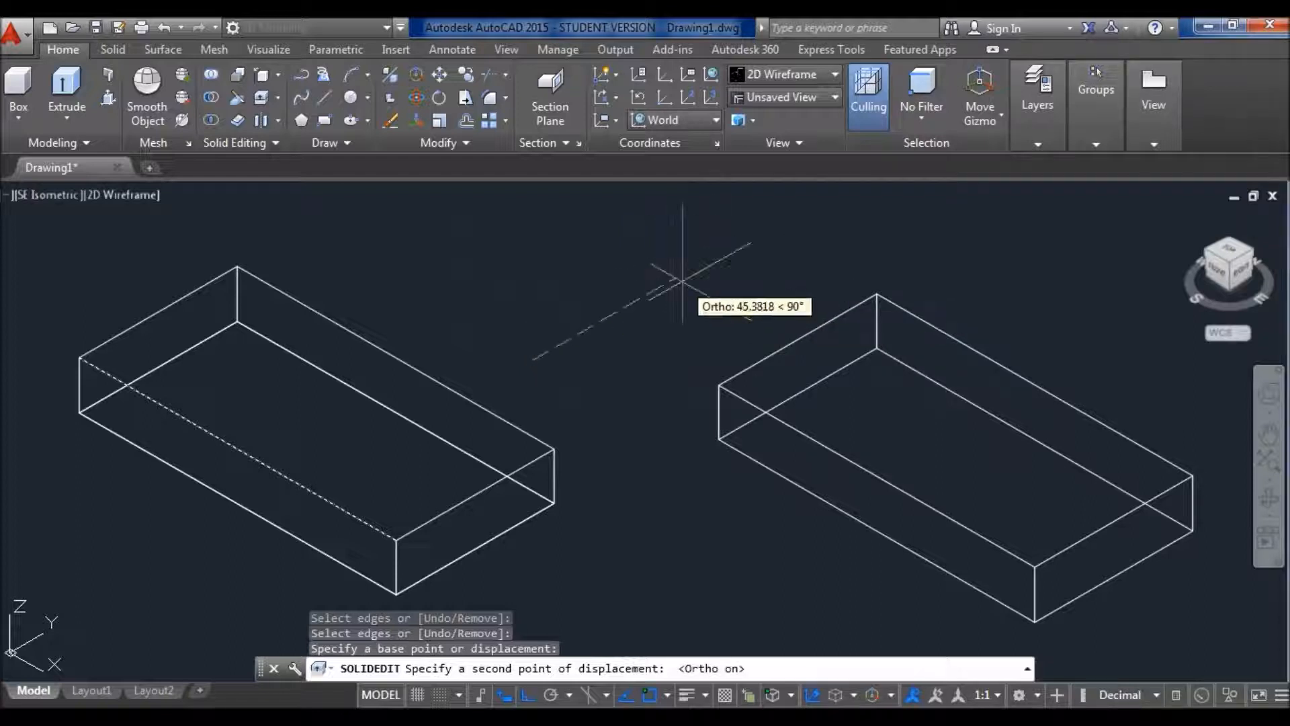
text(2)
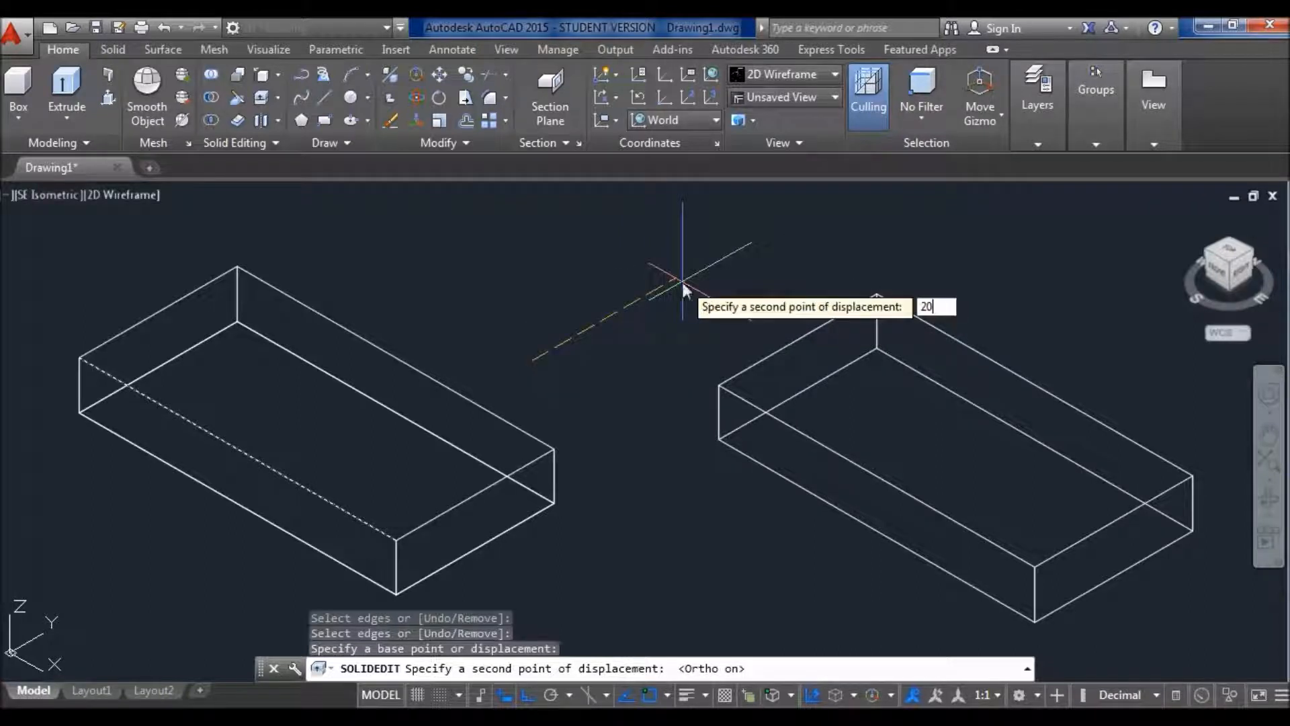
text(0)
key(Return)
key(Escape)
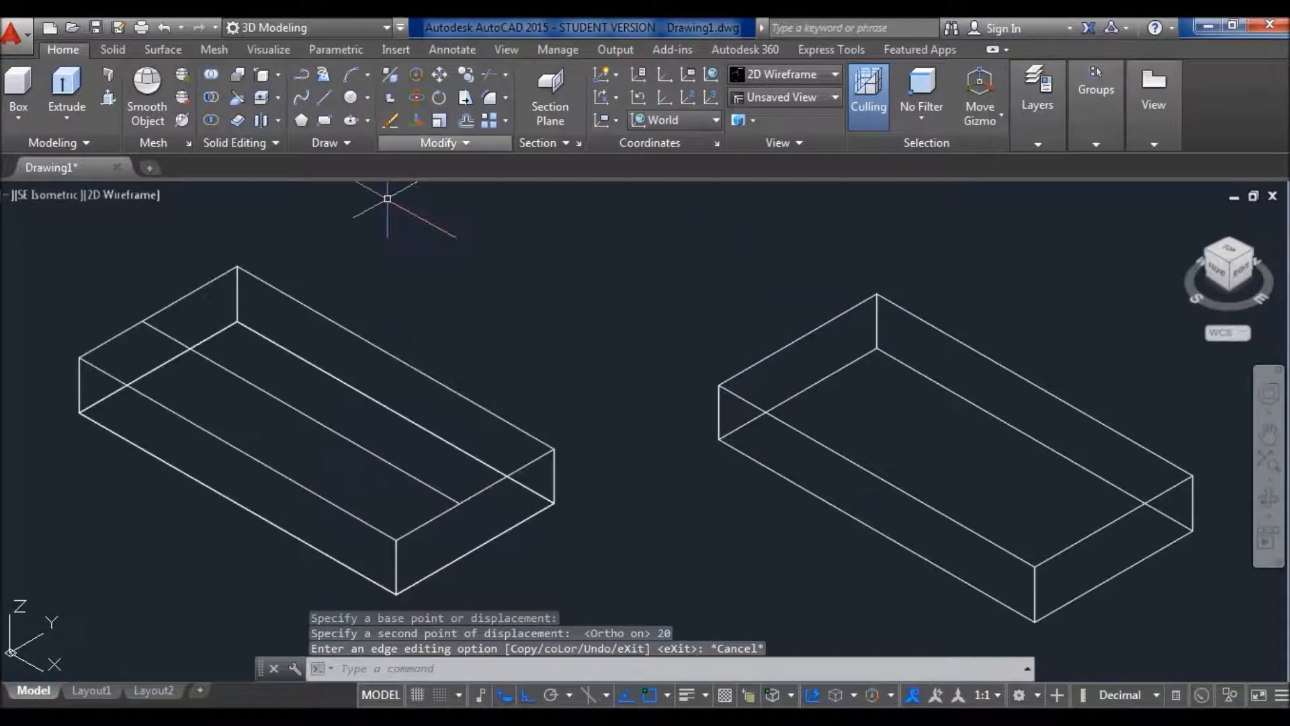
Step: Copy the same front long top edge of the press-pulled box 10 inward across the top face
click(275, 73)
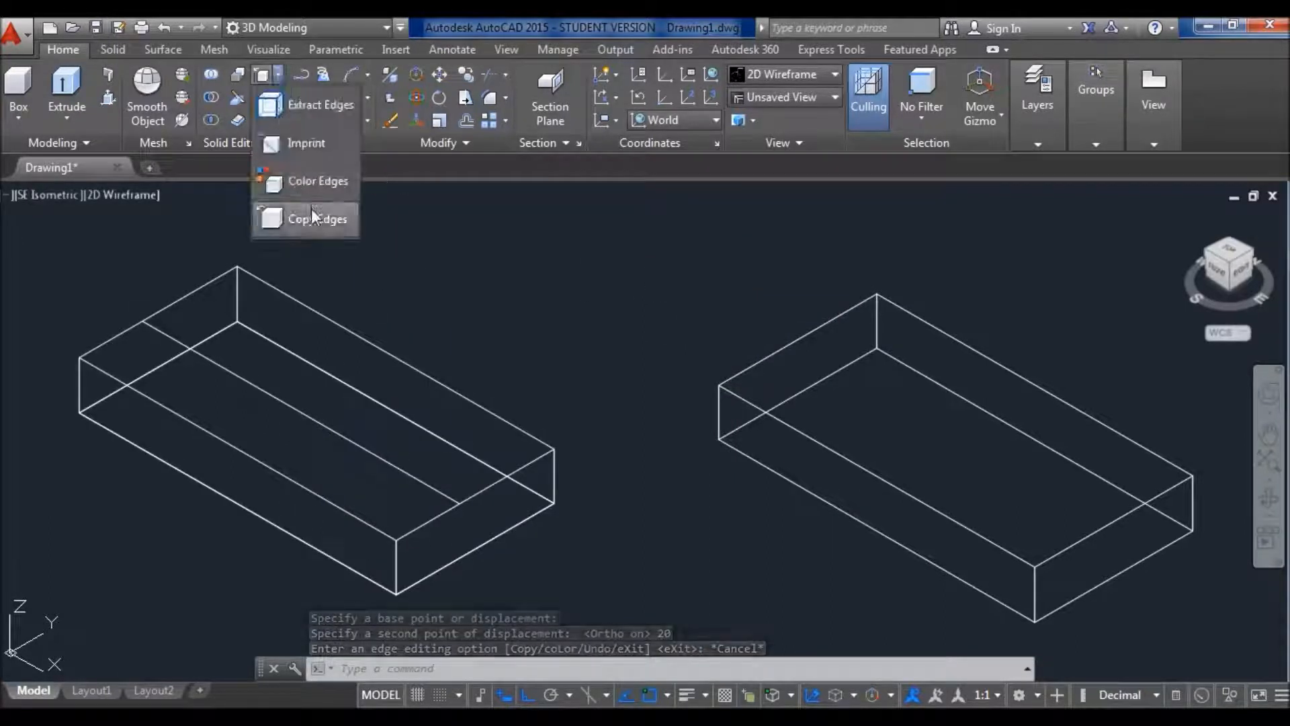
click(303, 217)
click(290, 479)
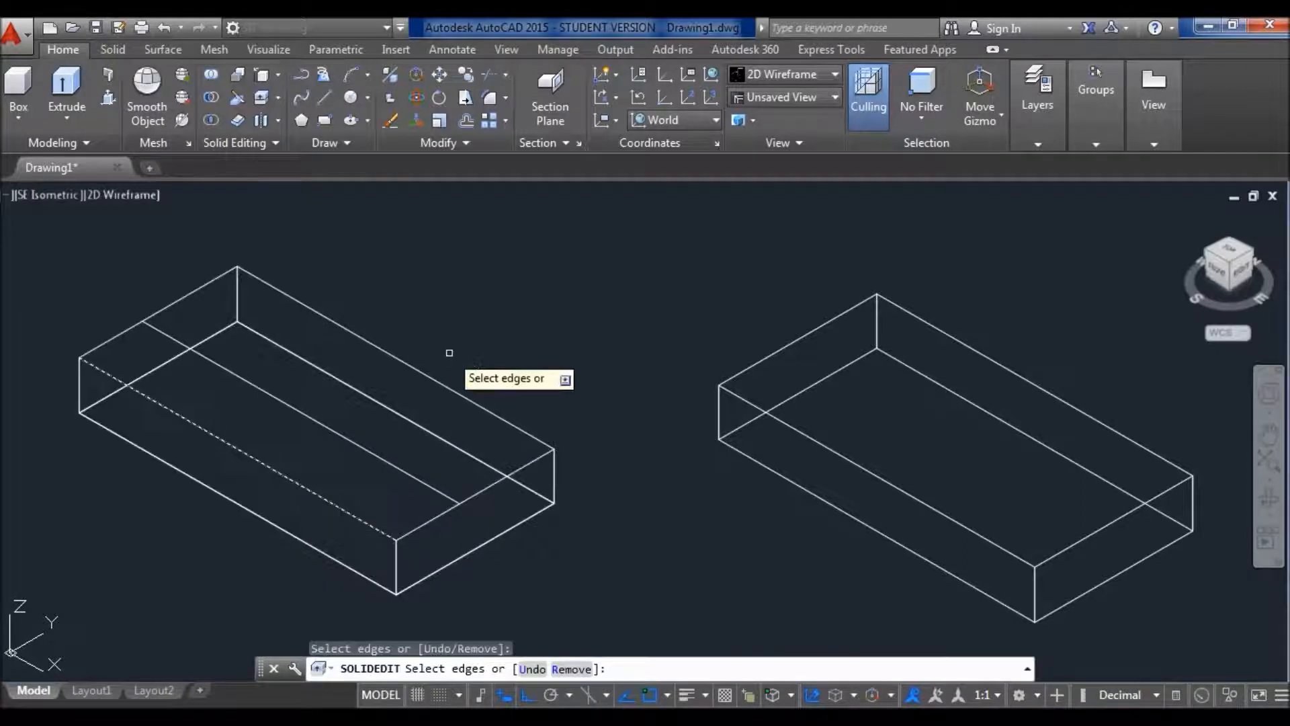
key(Return)
click(449, 346)
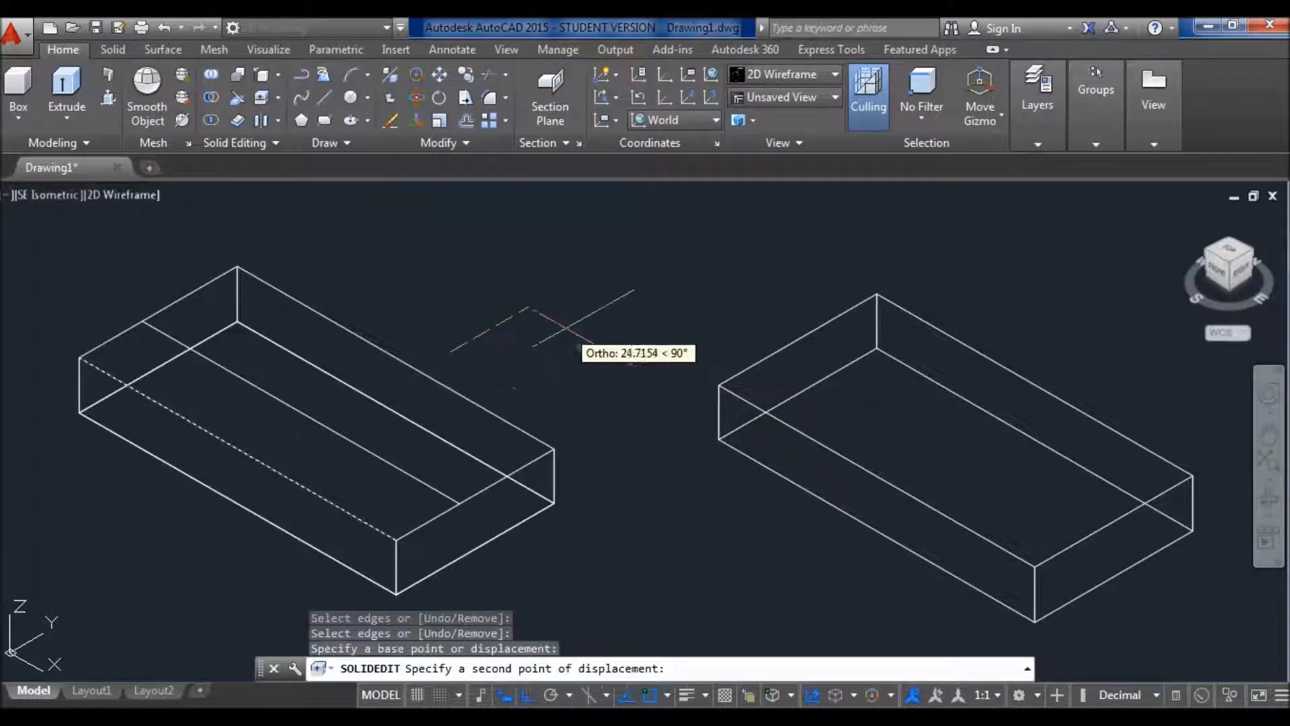
text(10)
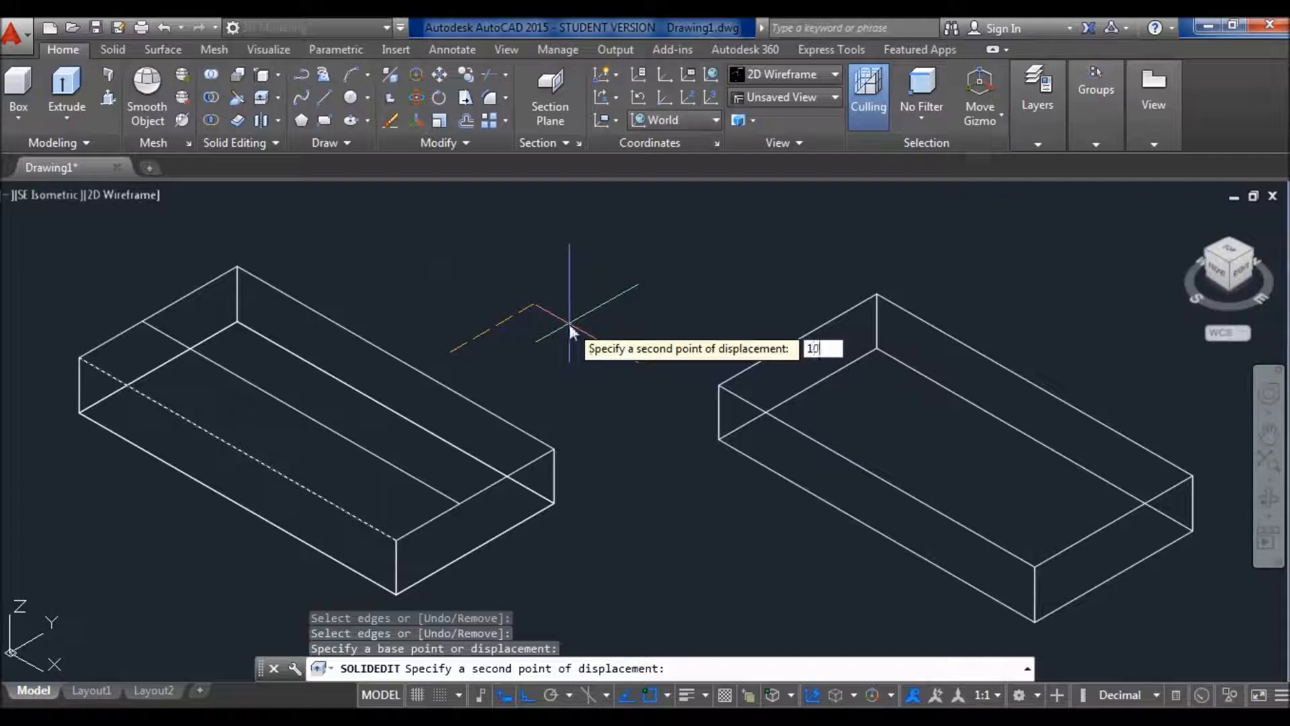
key(Return)
key(Escape)
key(Escape)
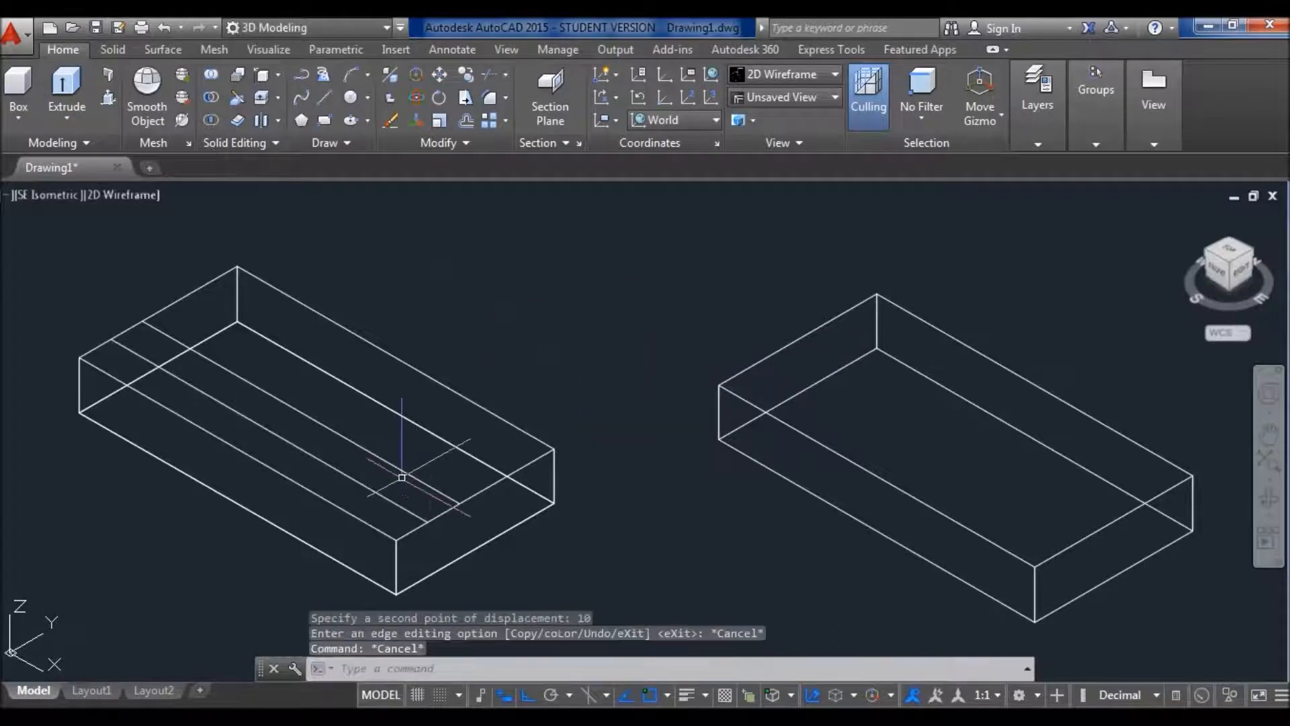
Step: Try to use Copy Edges on the copied line lying 20 from the front top edge
click(403, 471)
key(Escape)
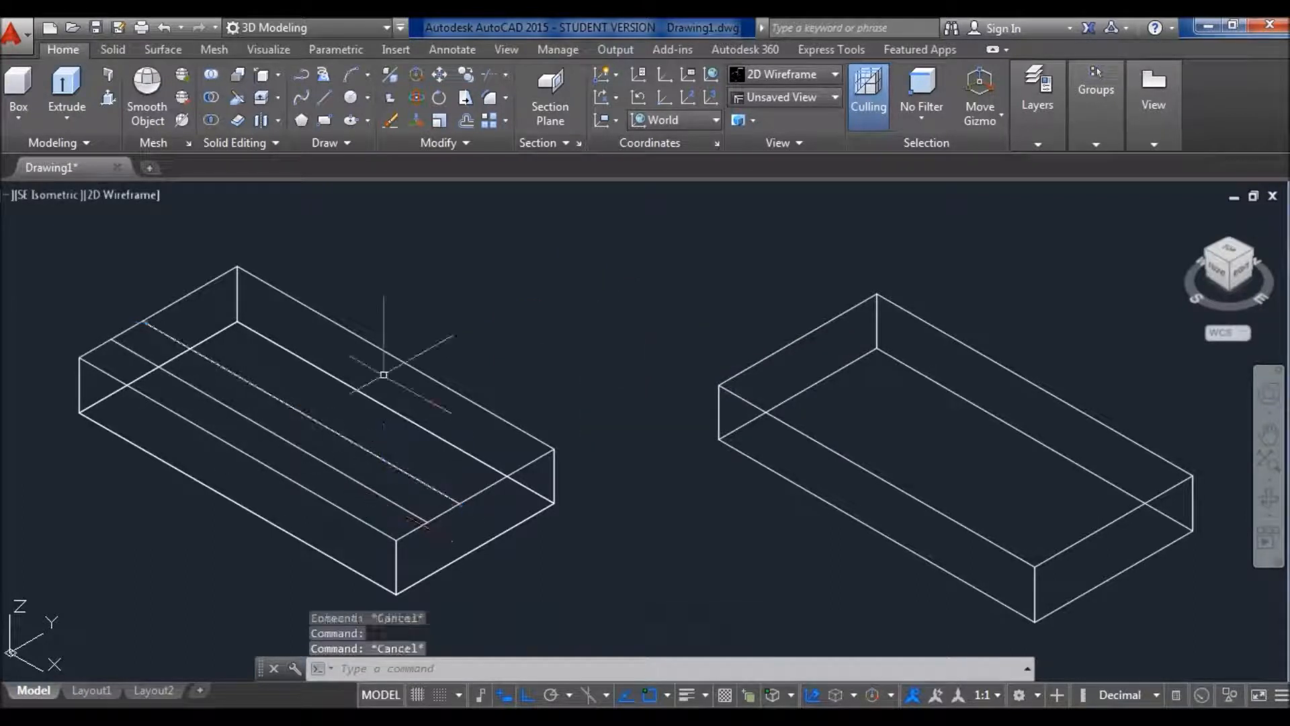
click(263, 75)
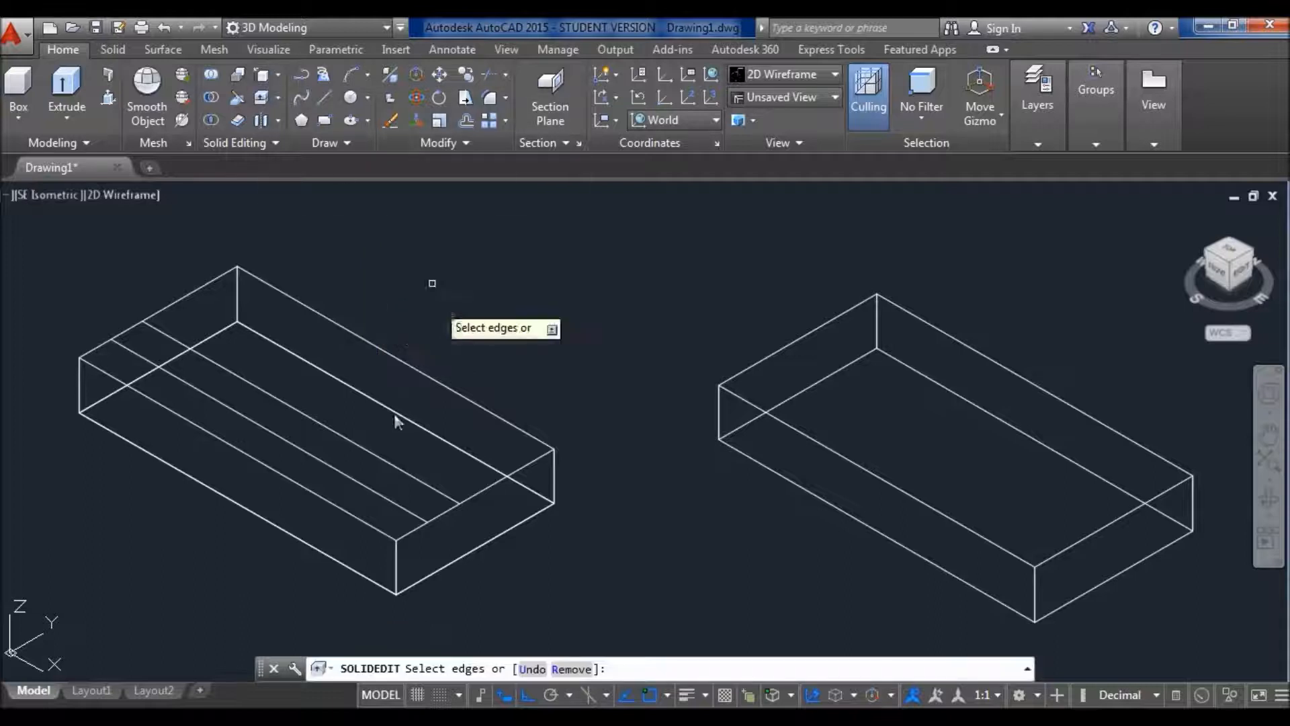
click(384, 461)
click(387, 458)
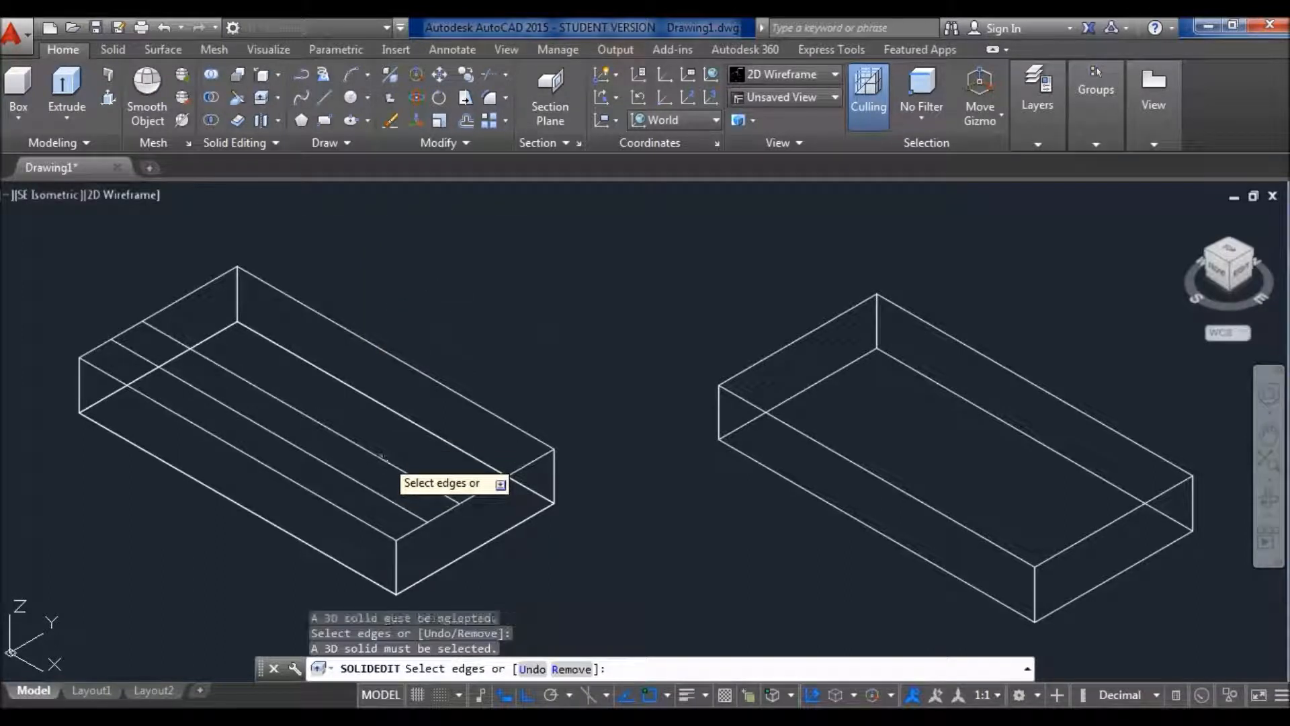
key(Escape)
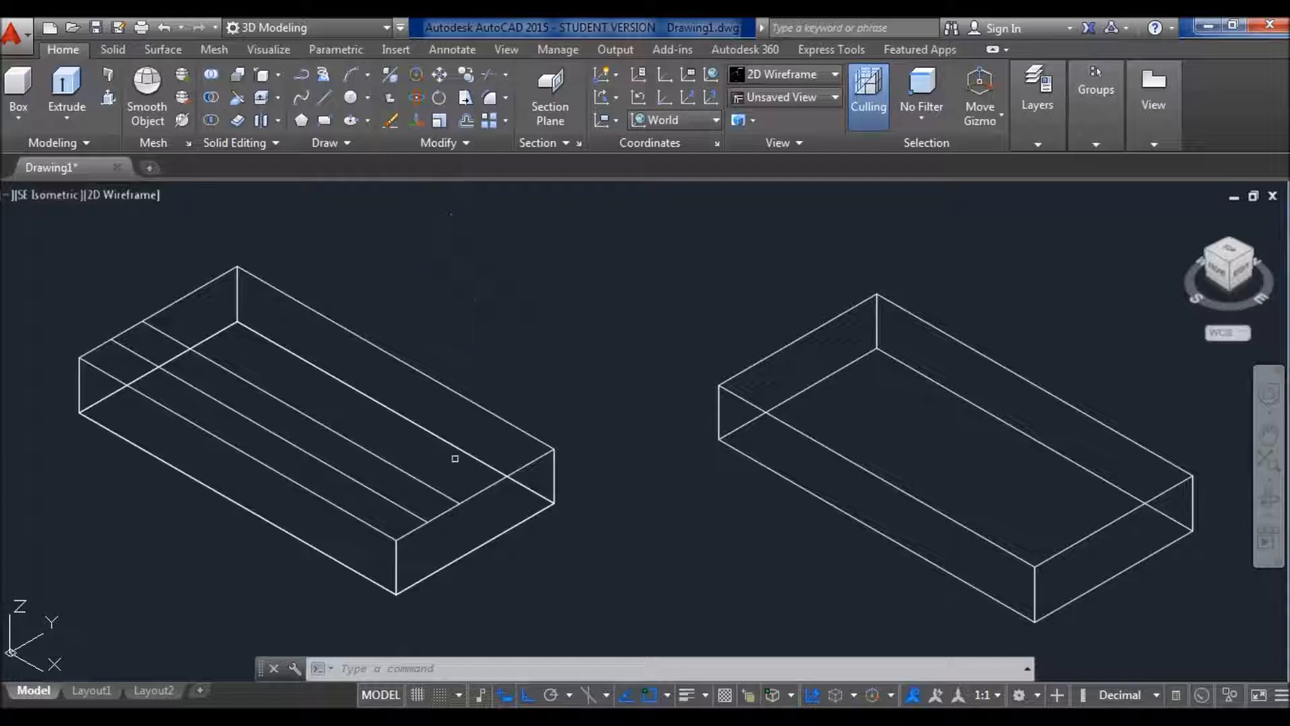
Step: Copy the short top edge at the box's near end 15 inward along the box's length
click(262, 75)
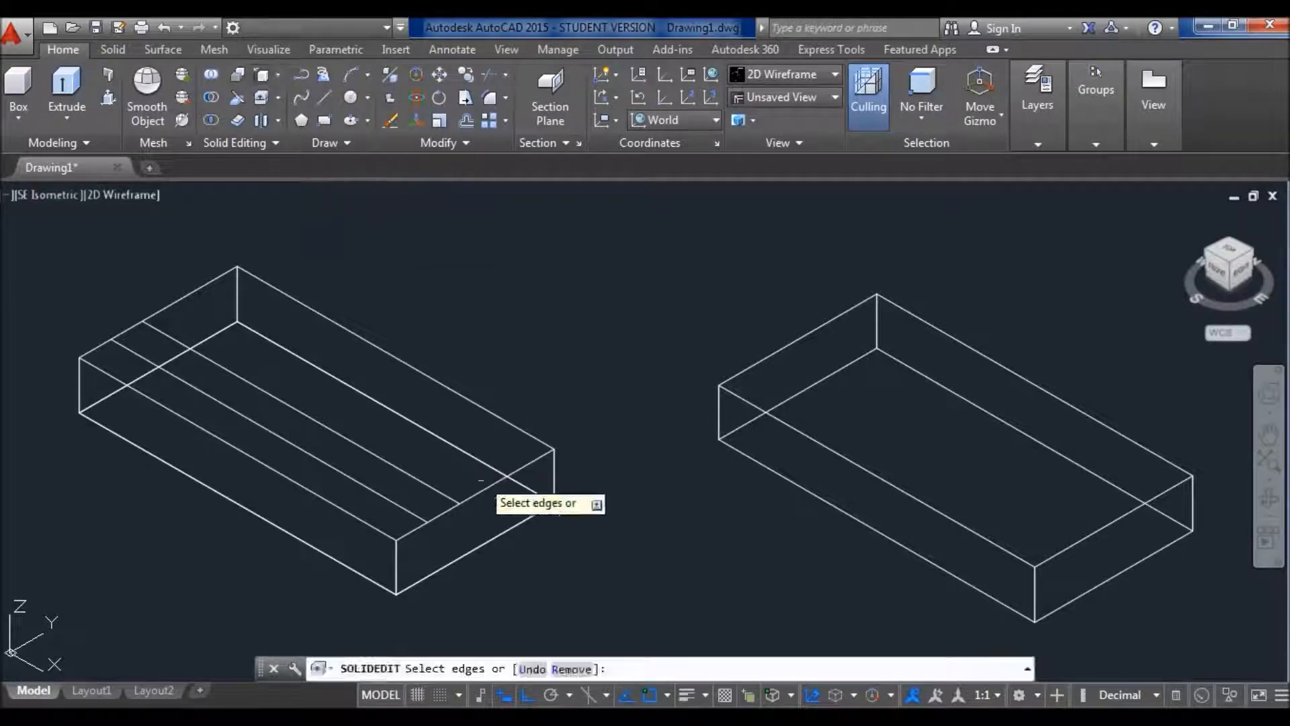
click(485, 487)
key(Return)
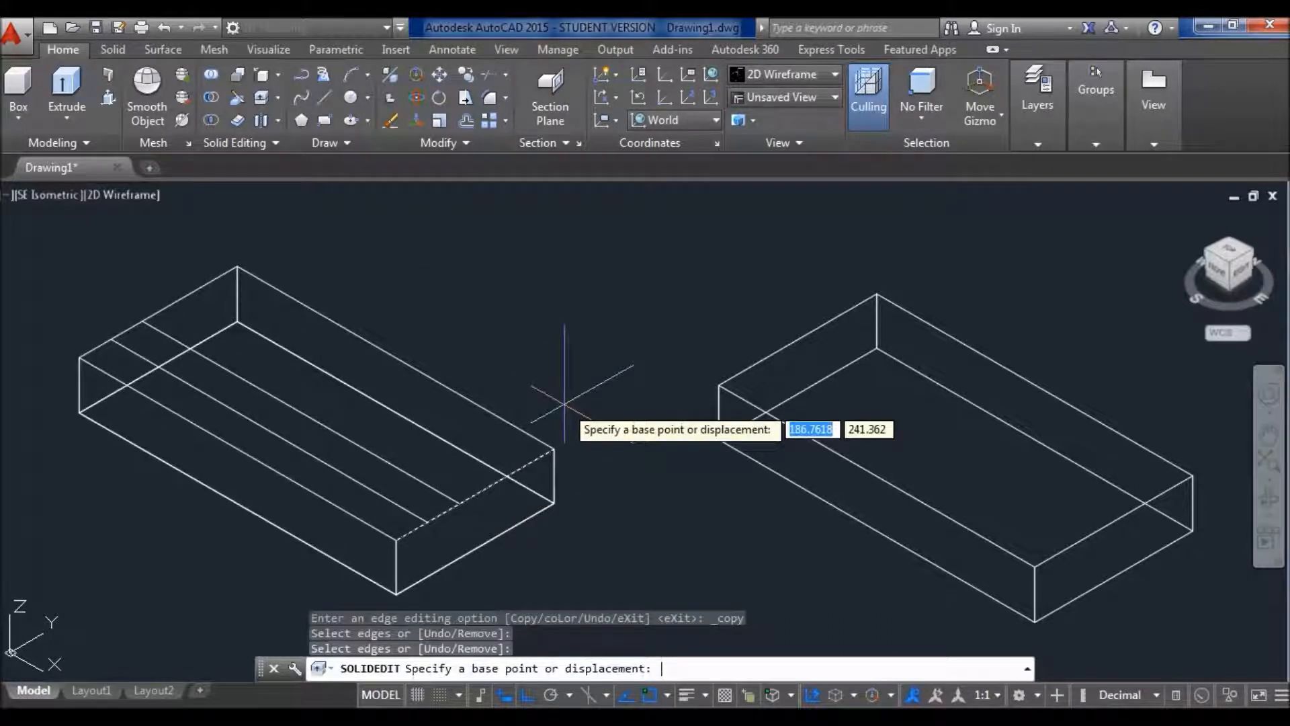
click(564, 403)
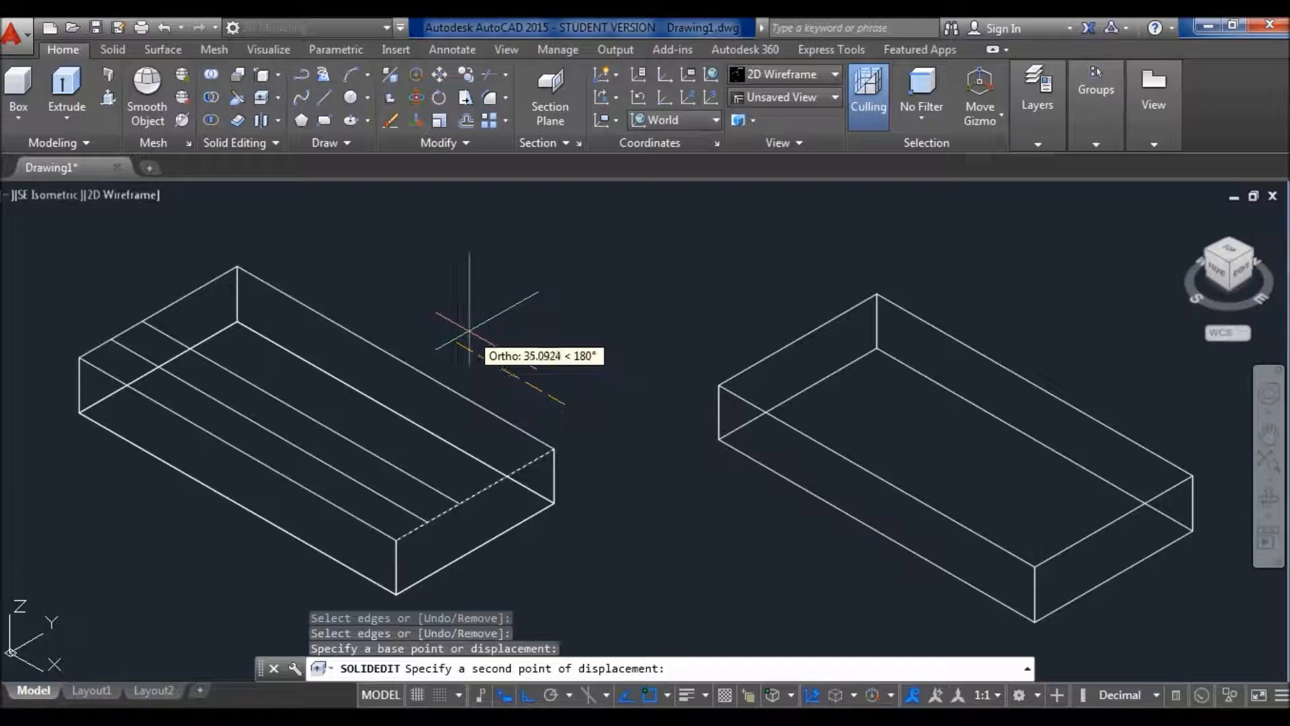
text(1)
key(Return)
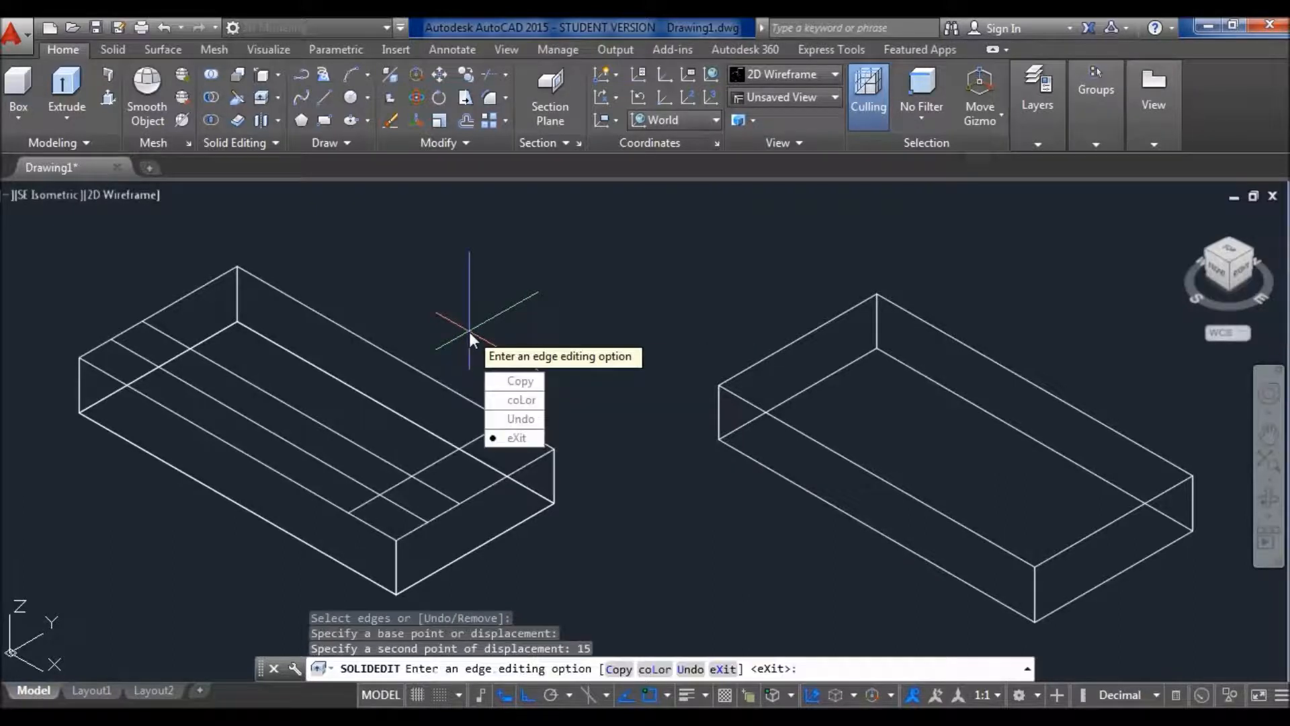
key(Escape)
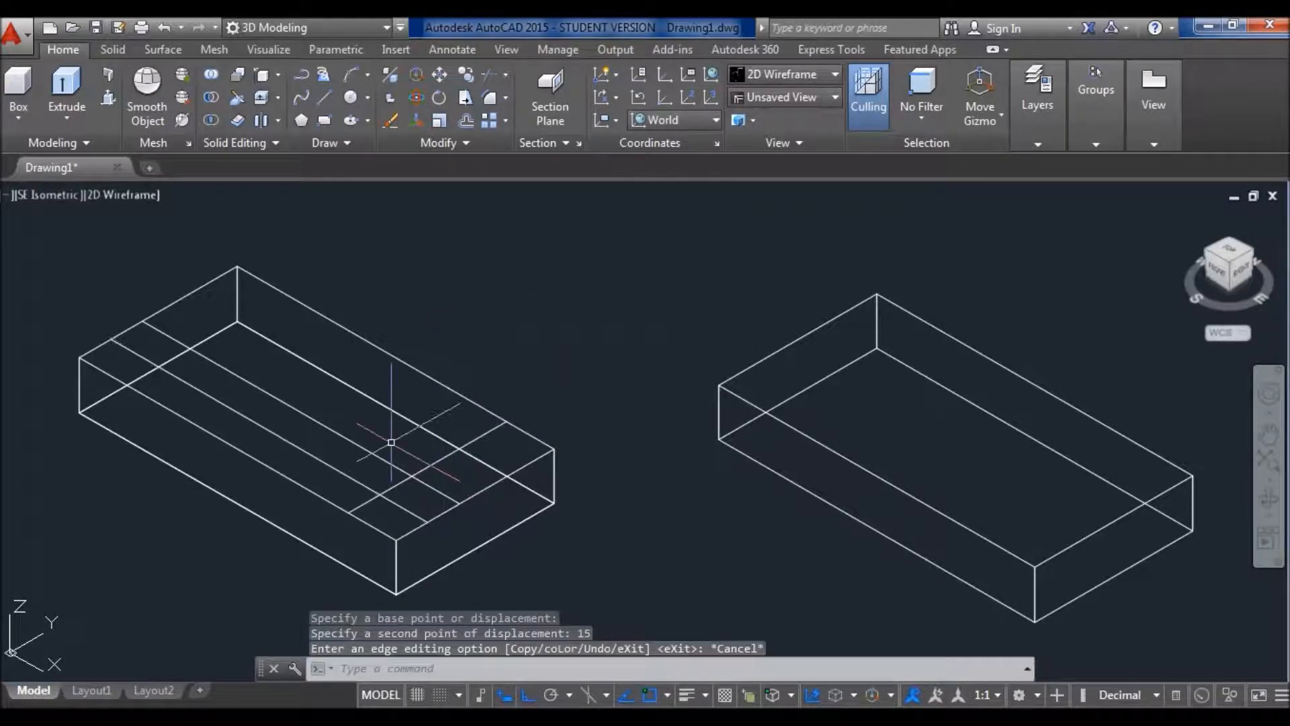
Step: Trim the three copied lines on the top face to leave a 15 by 10 slot outline open onto the short edge
scroll(389, 441, up, 3)
scroll(576, 323, up, 3)
key(Escape)
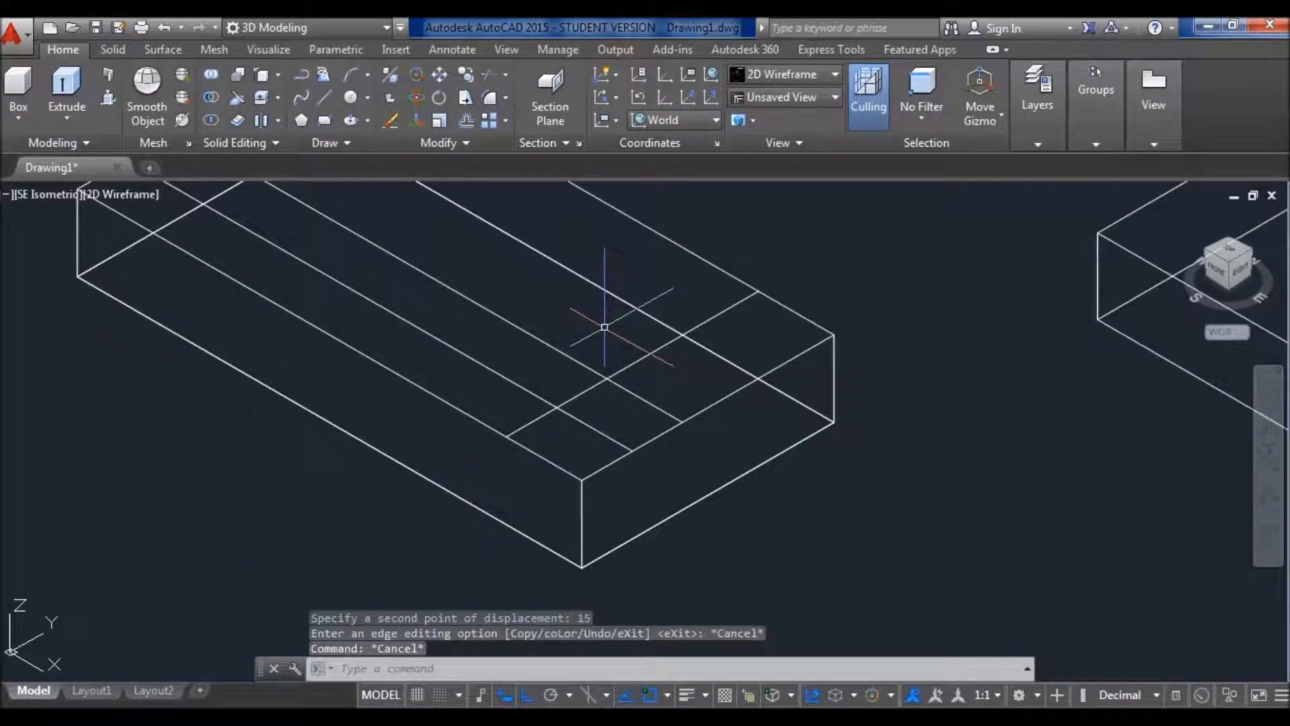
text(r)
key(Return)
key(Return)
click(646, 352)
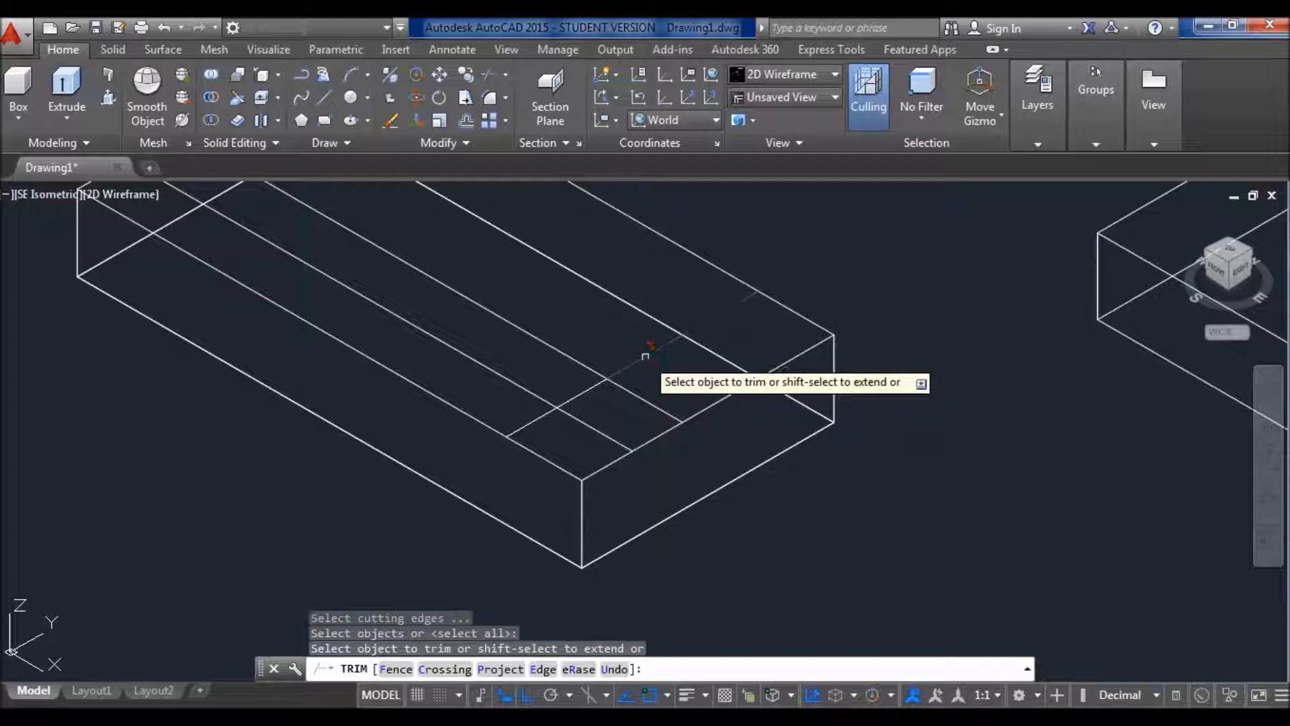
click(564, 346)
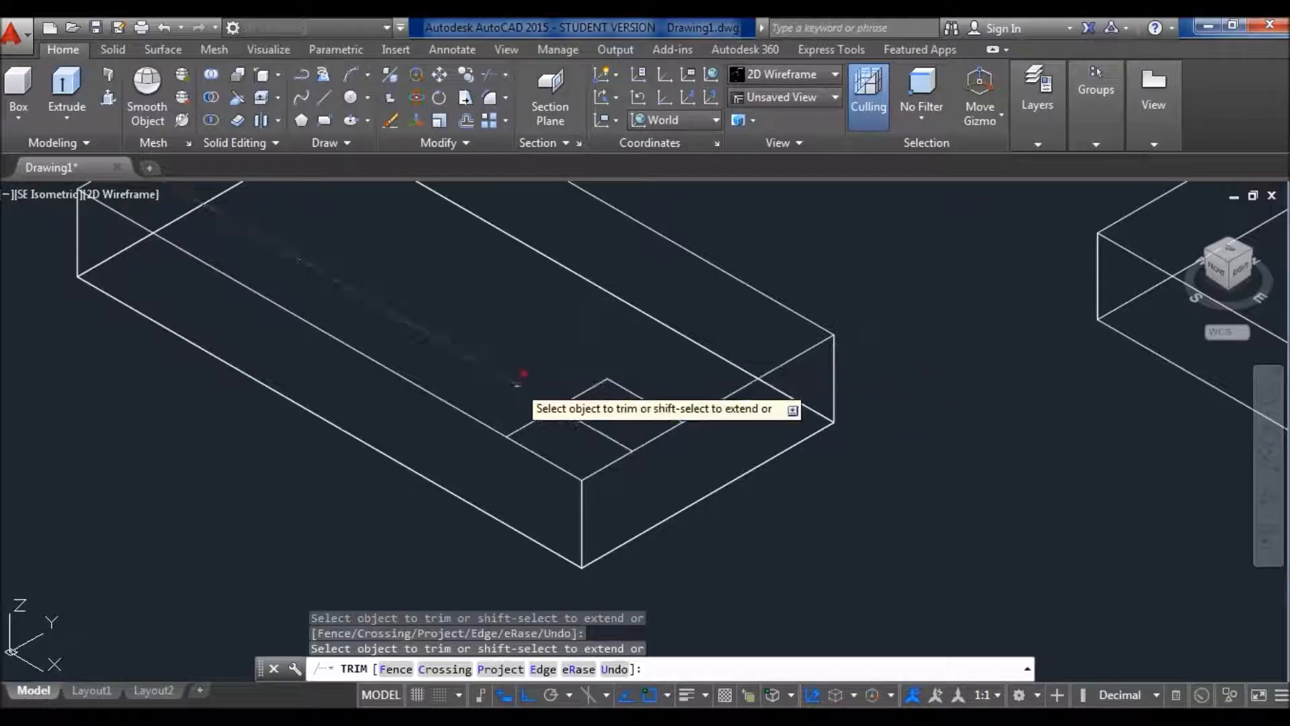
click(528, 418)
click(536, 425)
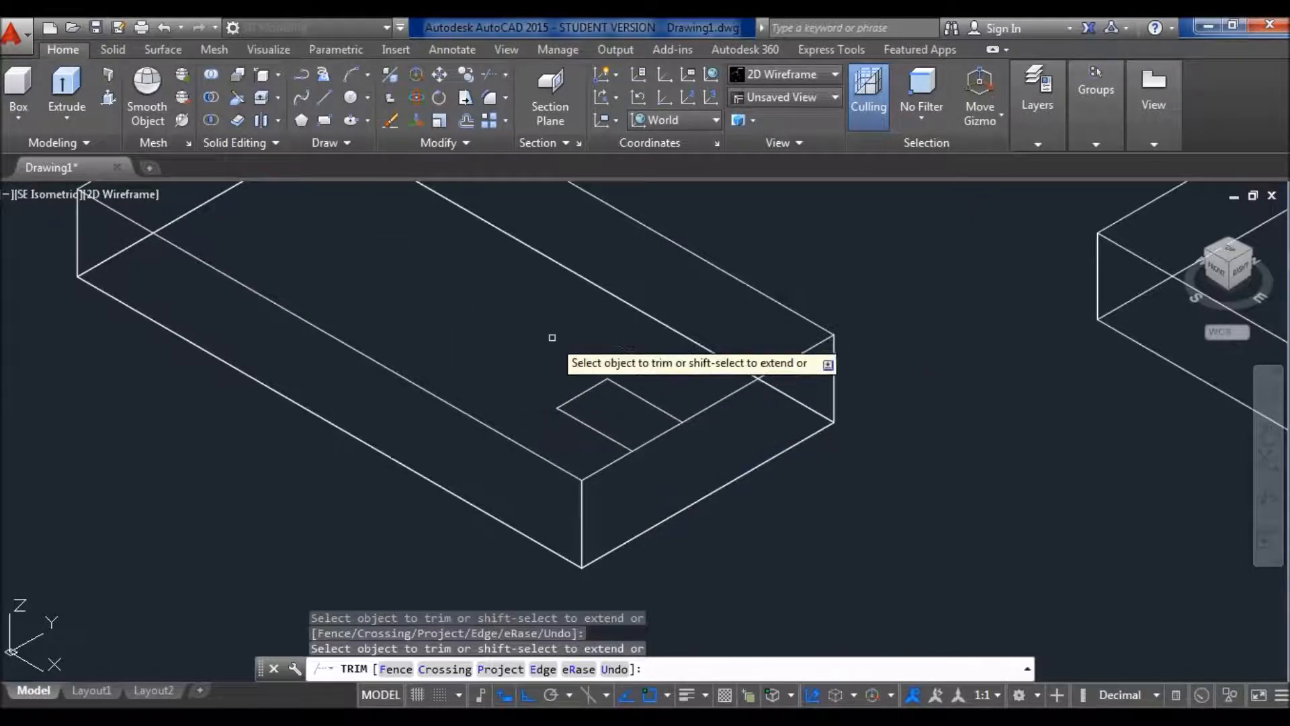
middle_drag(550, 336, 530, 416)
key(Escape)
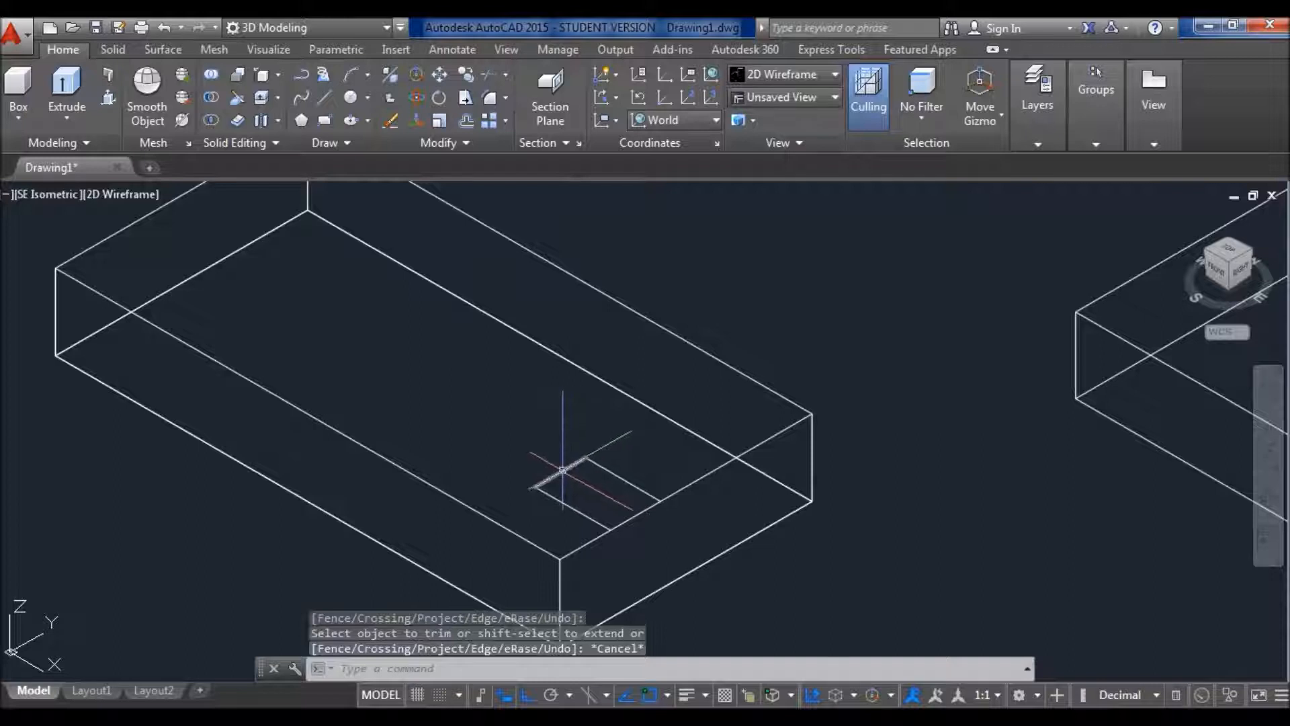
key(Escape)
key(Escape)
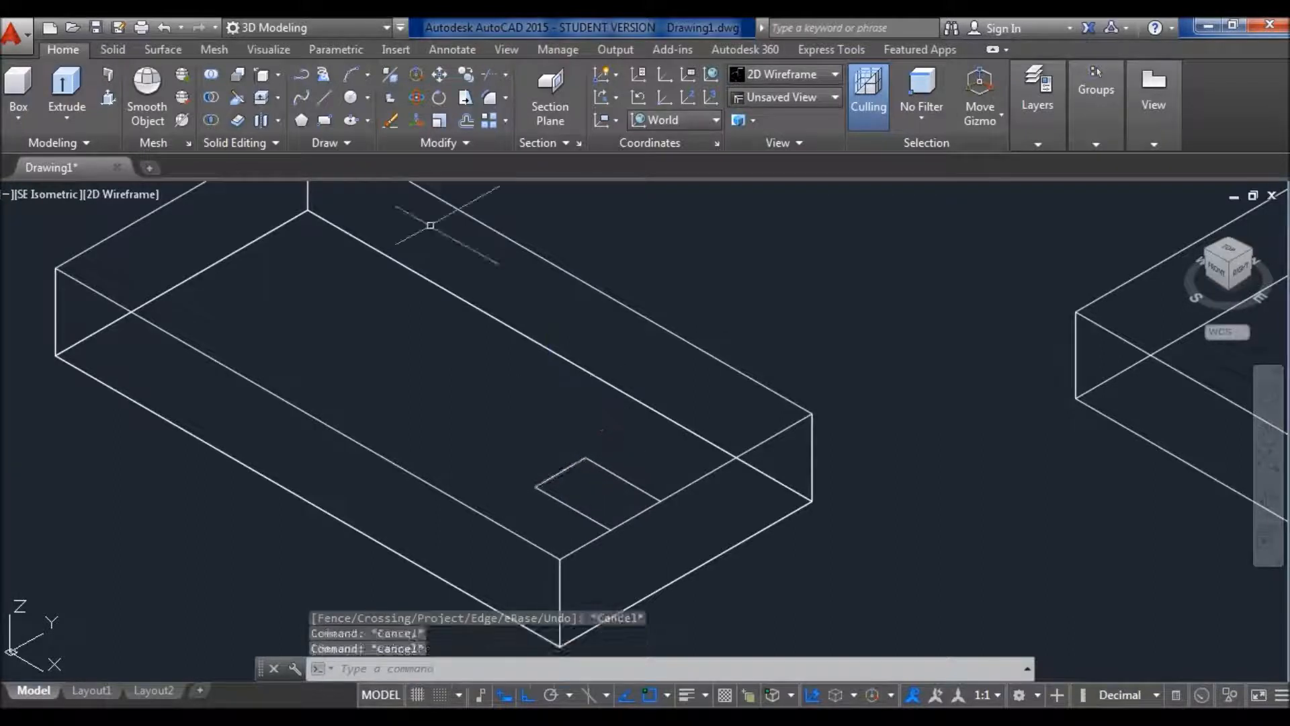
Step: Start a Center, Start, End arc and turn on the Endpoint and Midpoint object snaps
click(366, 75)
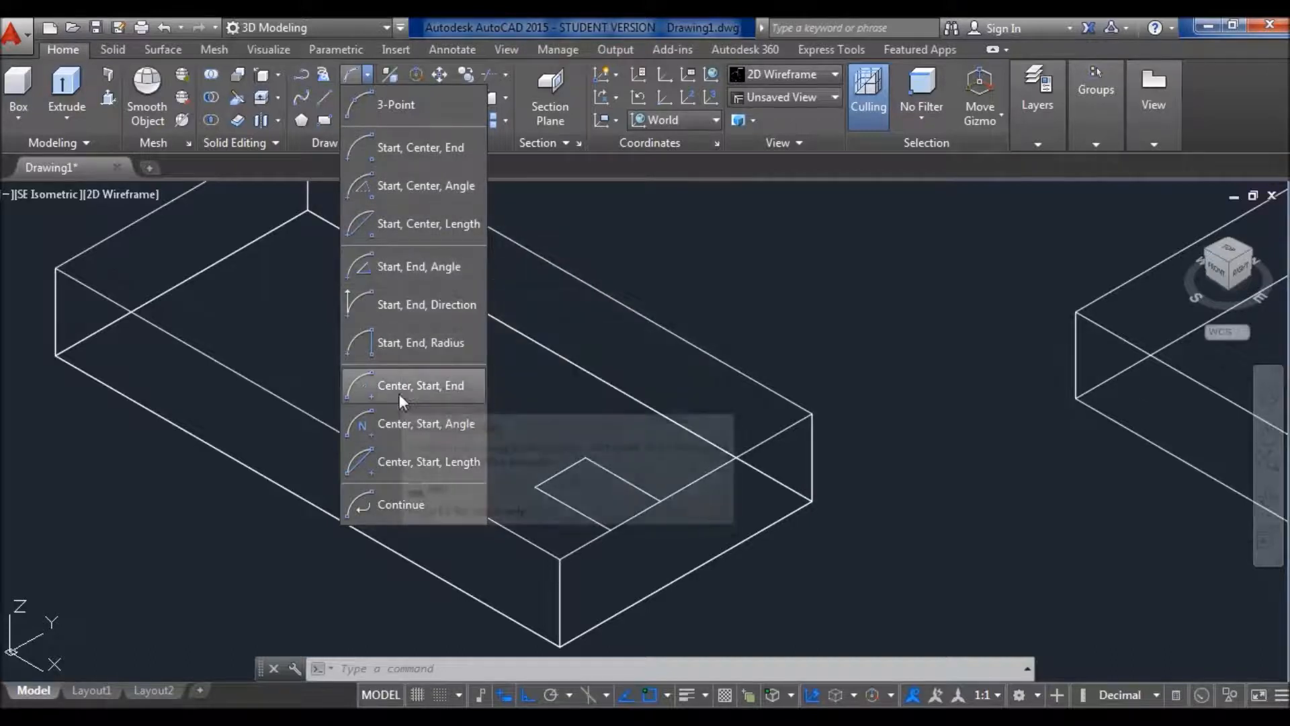
click(437, 386)
scroll(592, 488, up, 4)
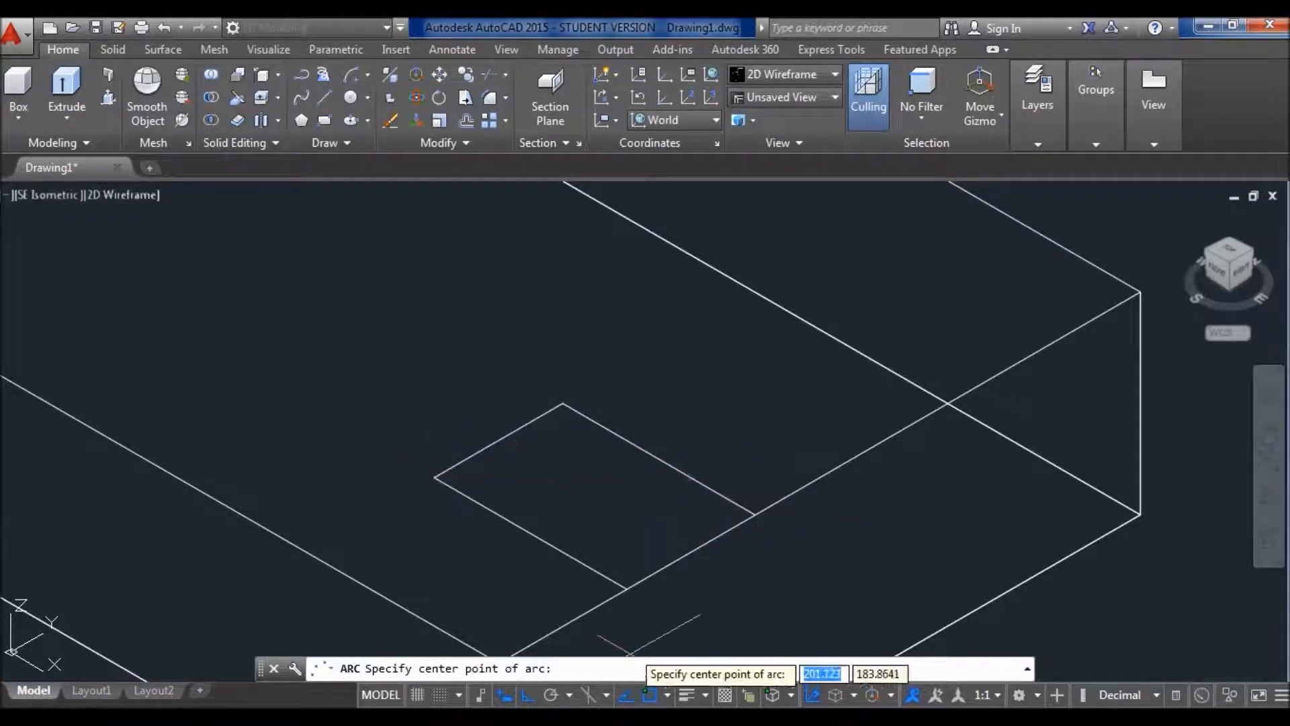
right_click(649, 698)
click(692, 367)
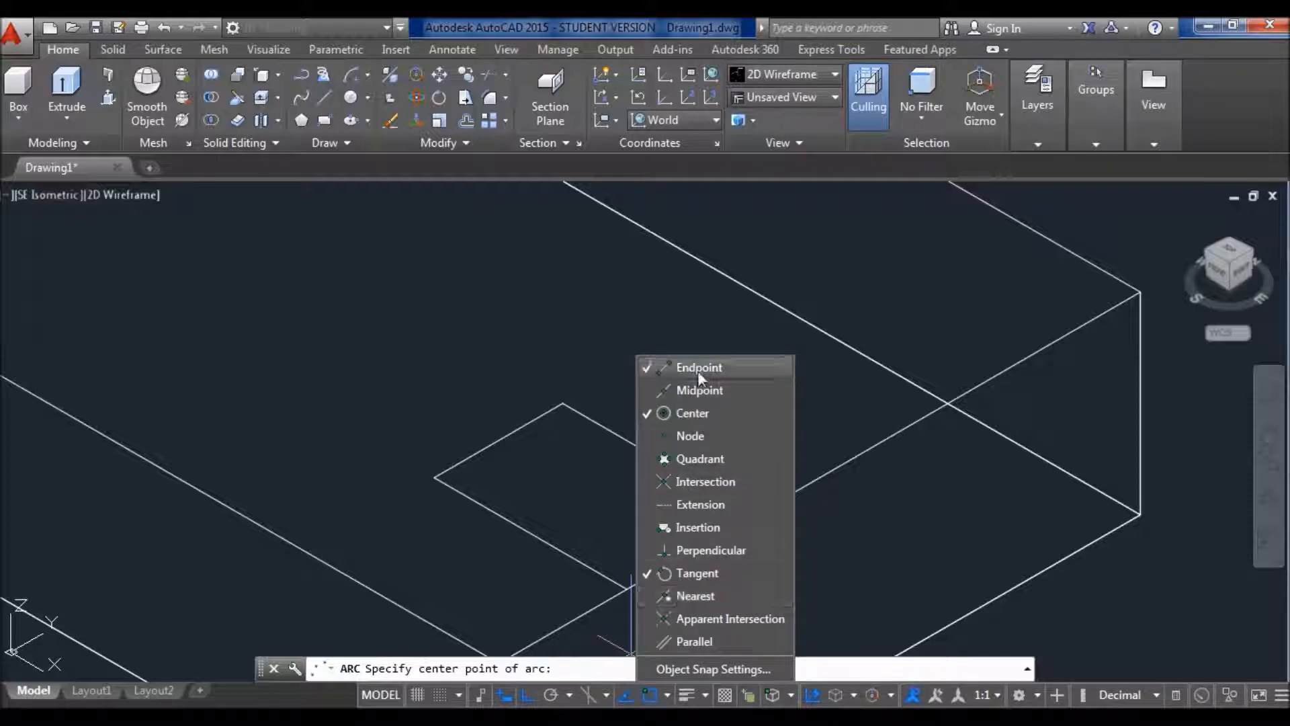
click(704, 390)
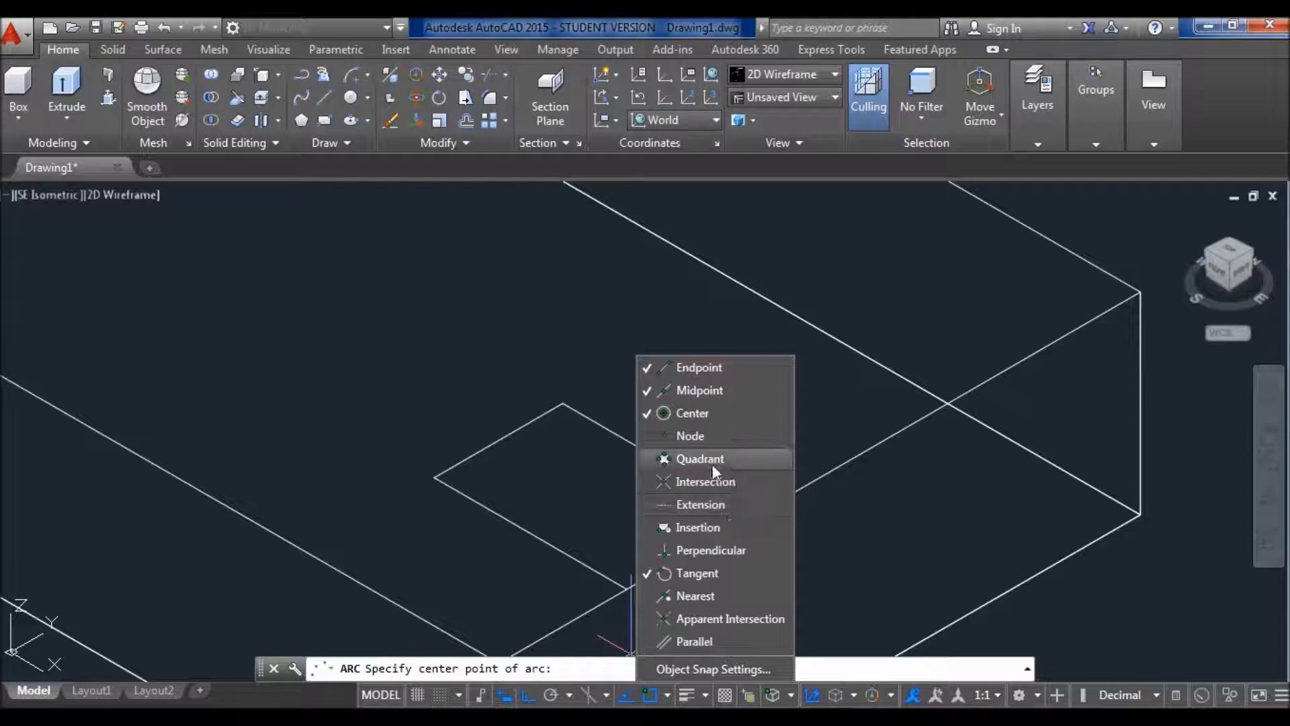
click(512, 575)
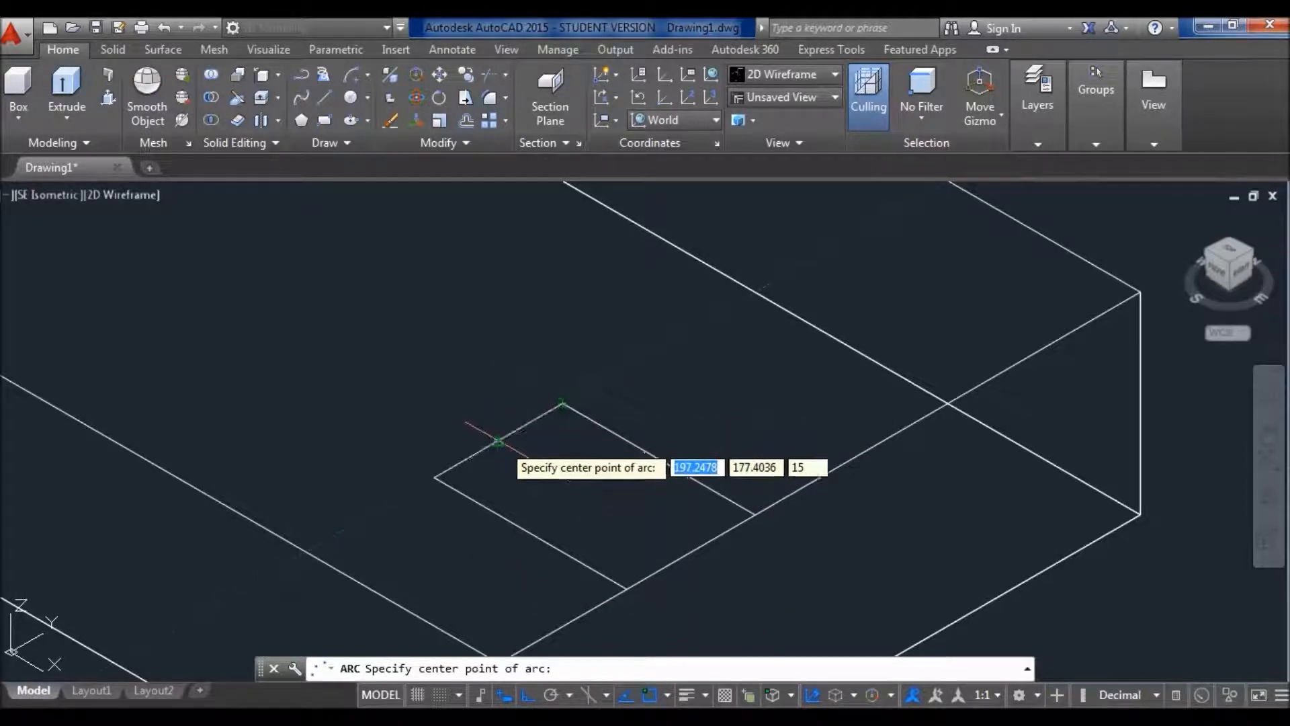
Step: Draw a semicircular arc centred on the midpoint of the outline's inner short line, spanning its two endpoints and bulging inward
click(500, 442)
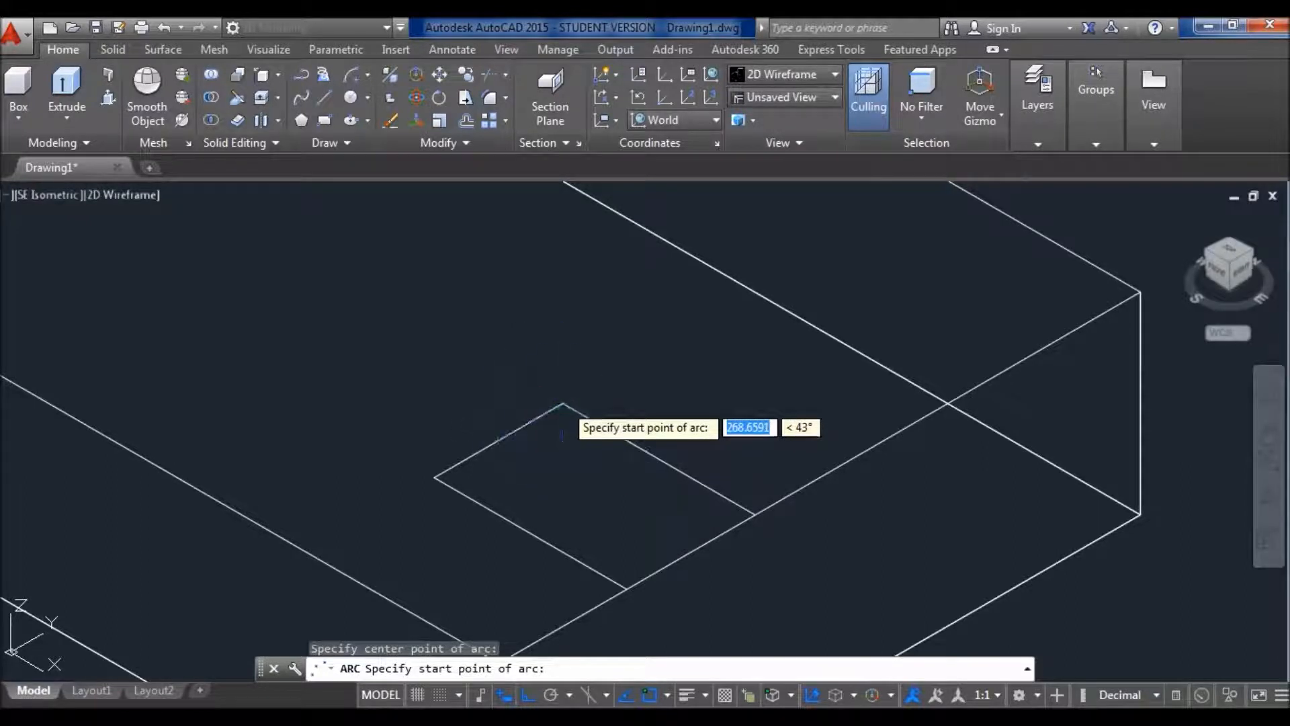
click(562, 404)
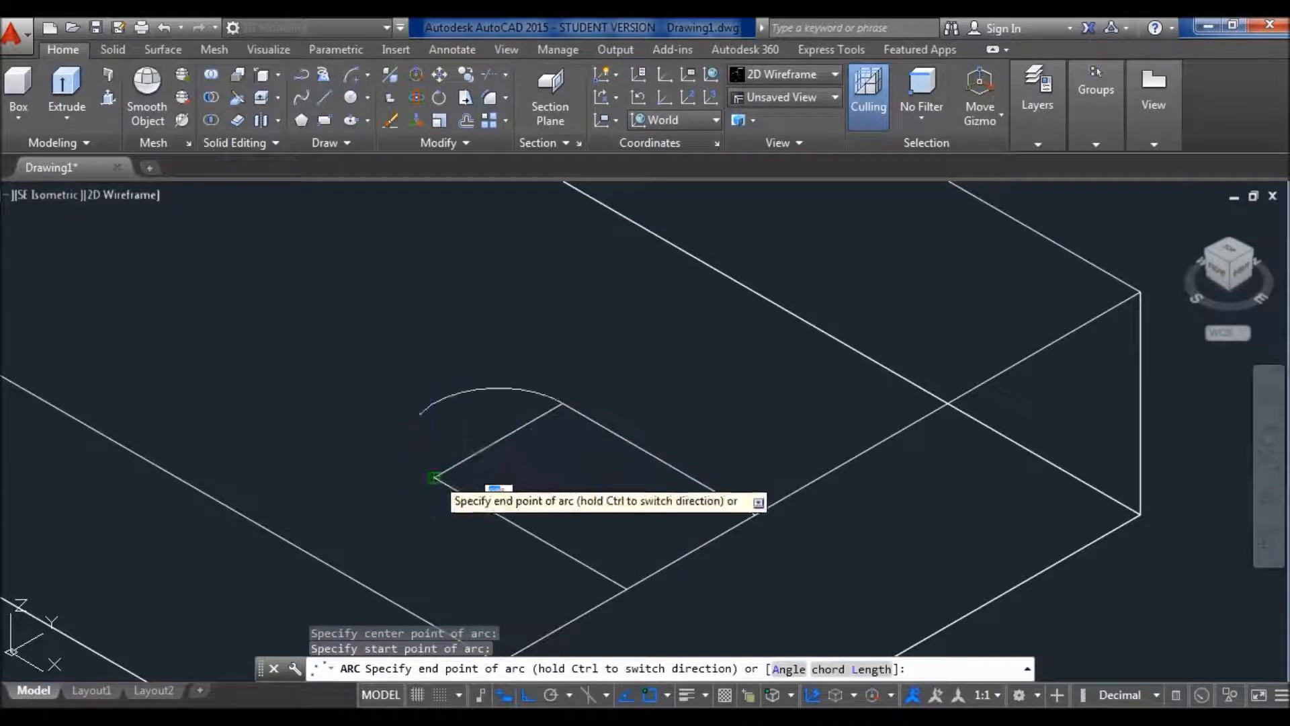
click(433, 478)
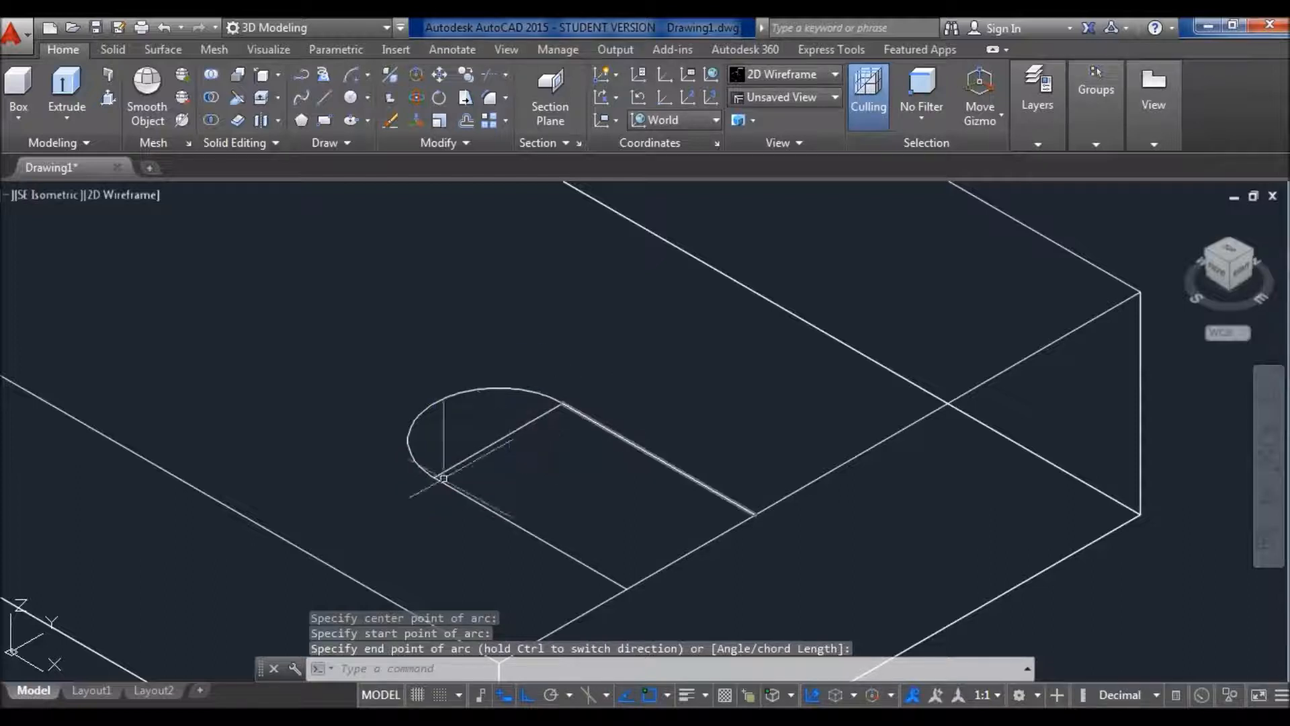
Step: Replace the semicircular arc with a circle centred on the inner short line's midpoint and passing through its endpoint
click(451, 394)
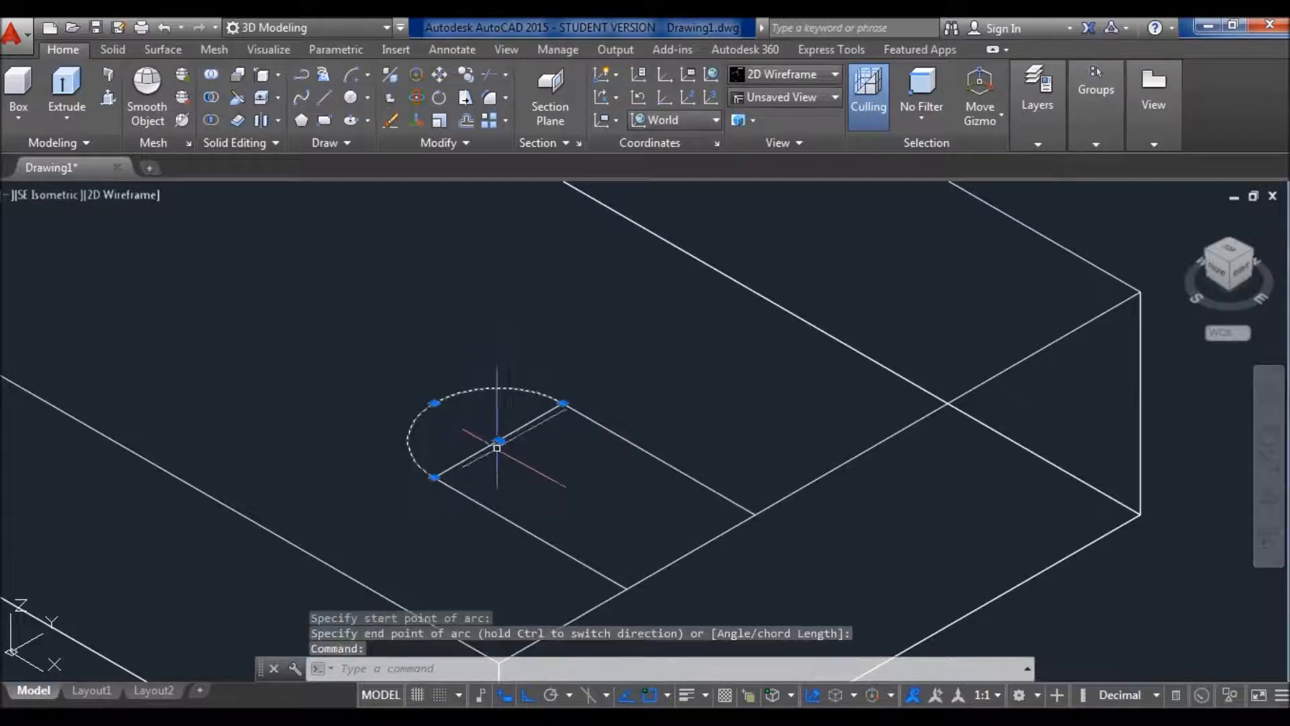
key(Delete)
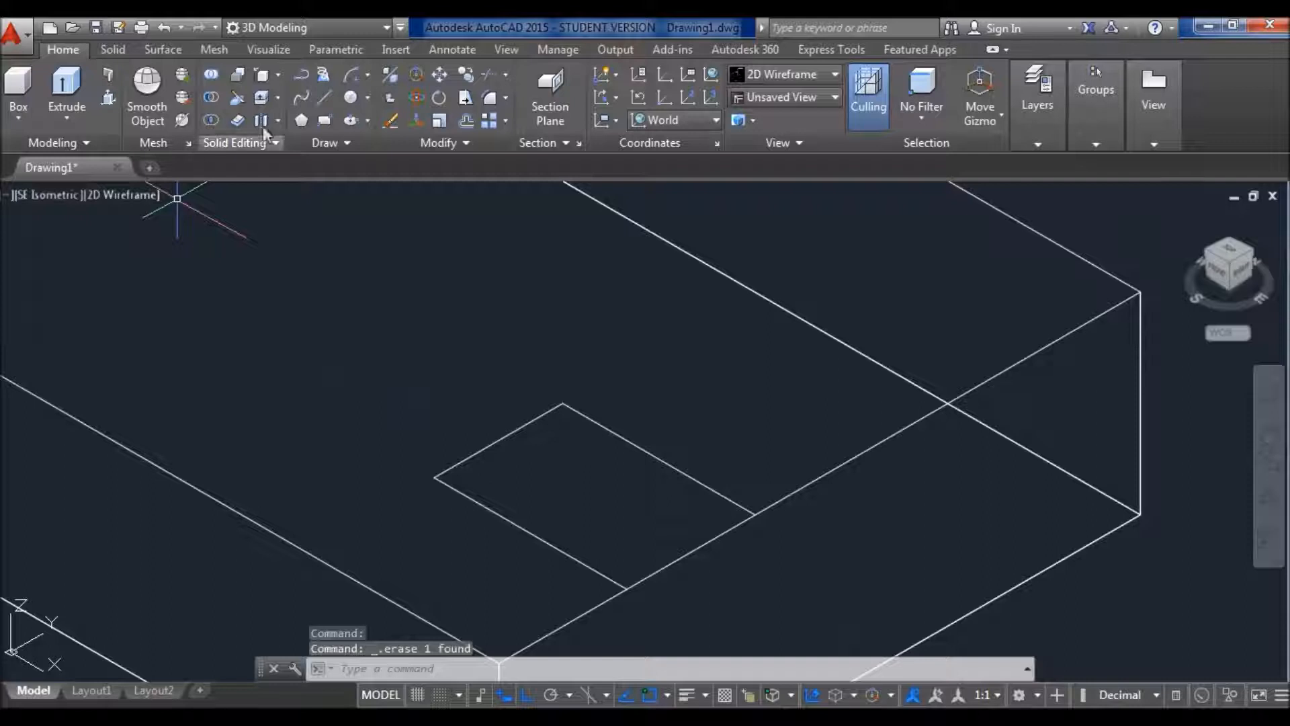
click(350, 99)
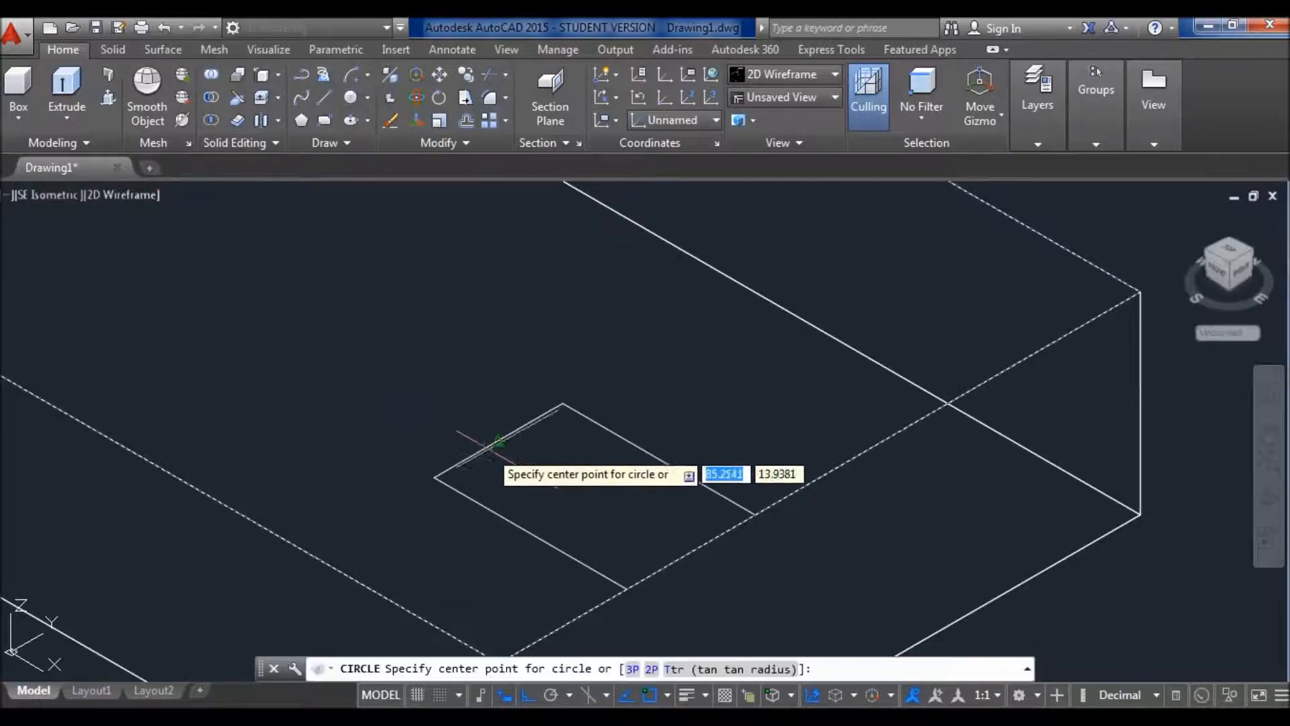
click(499, 440)
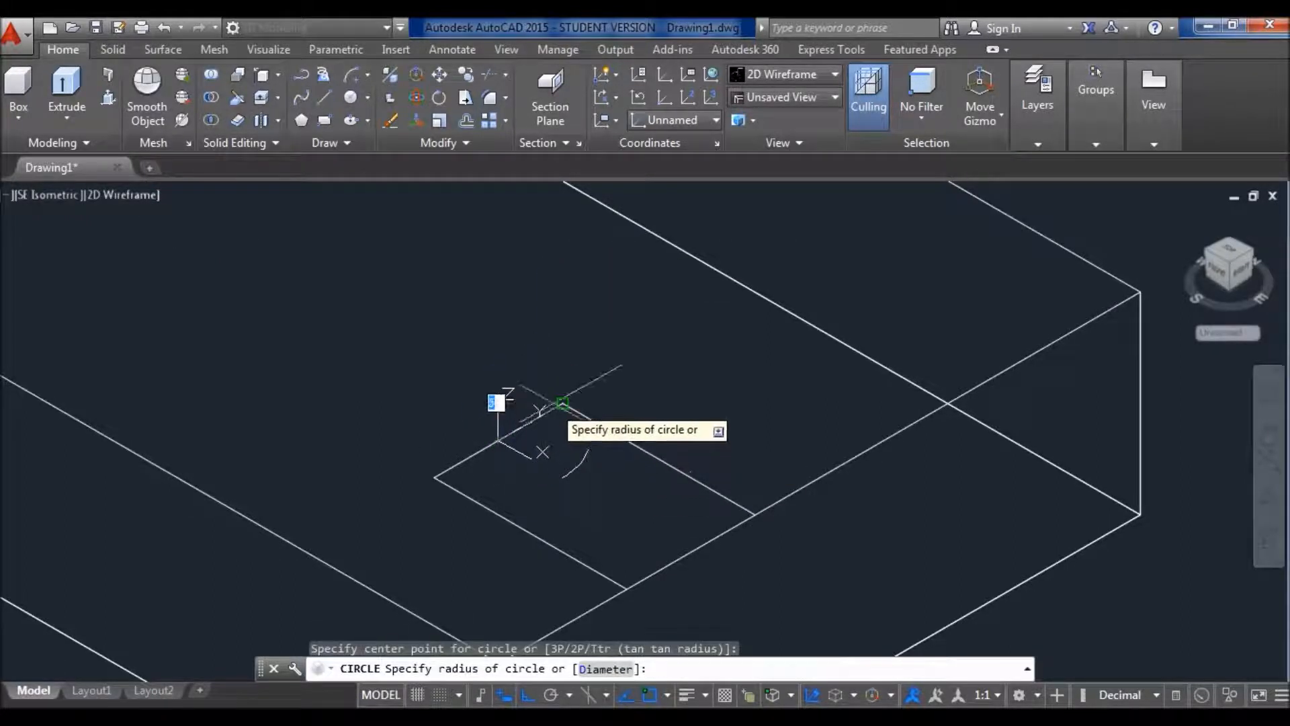
click(558, 402)
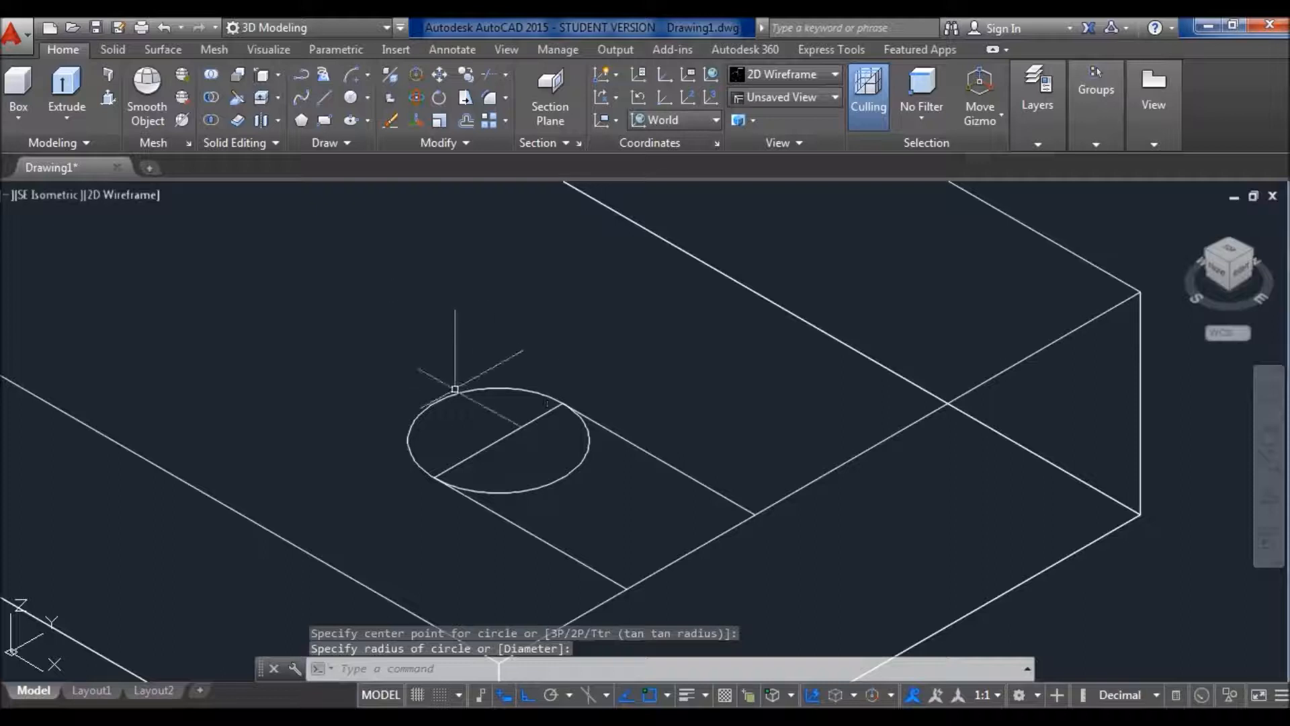
Step: Trim away the half of the circle that lies inside the slot outline
text(tr)
key(Return)
key(Return)
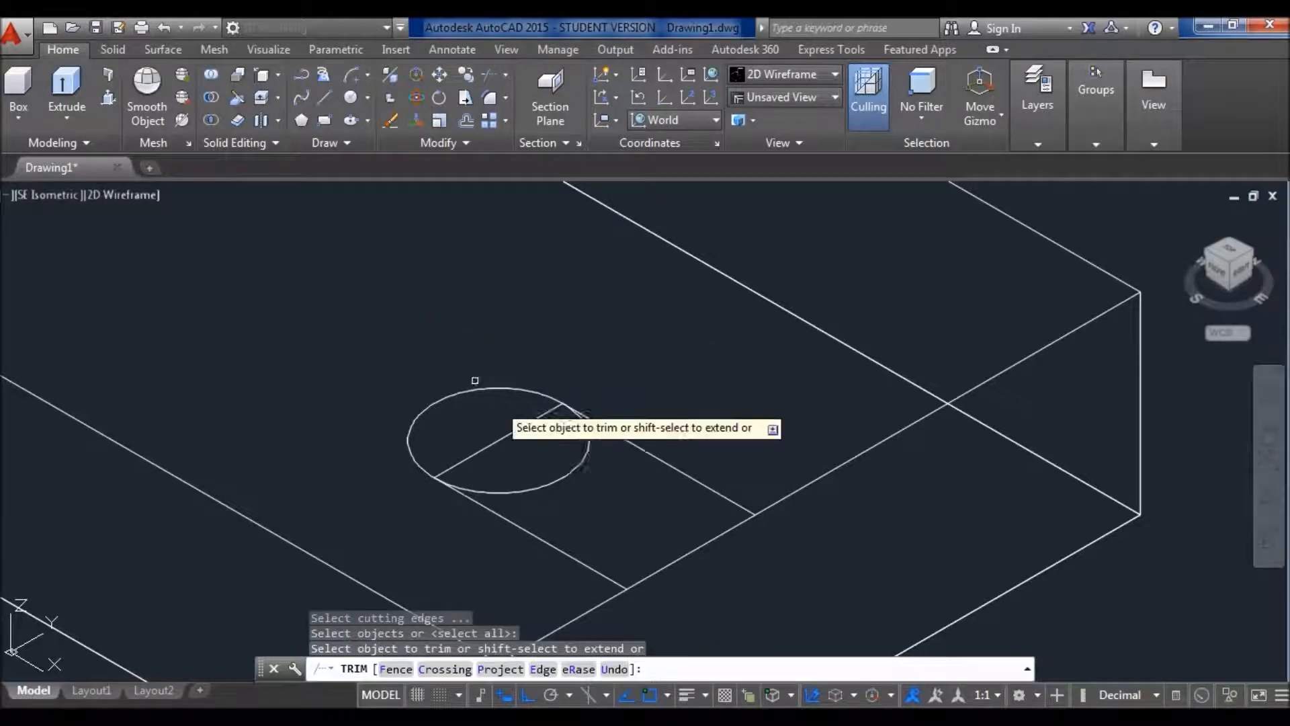
click(573, 475)
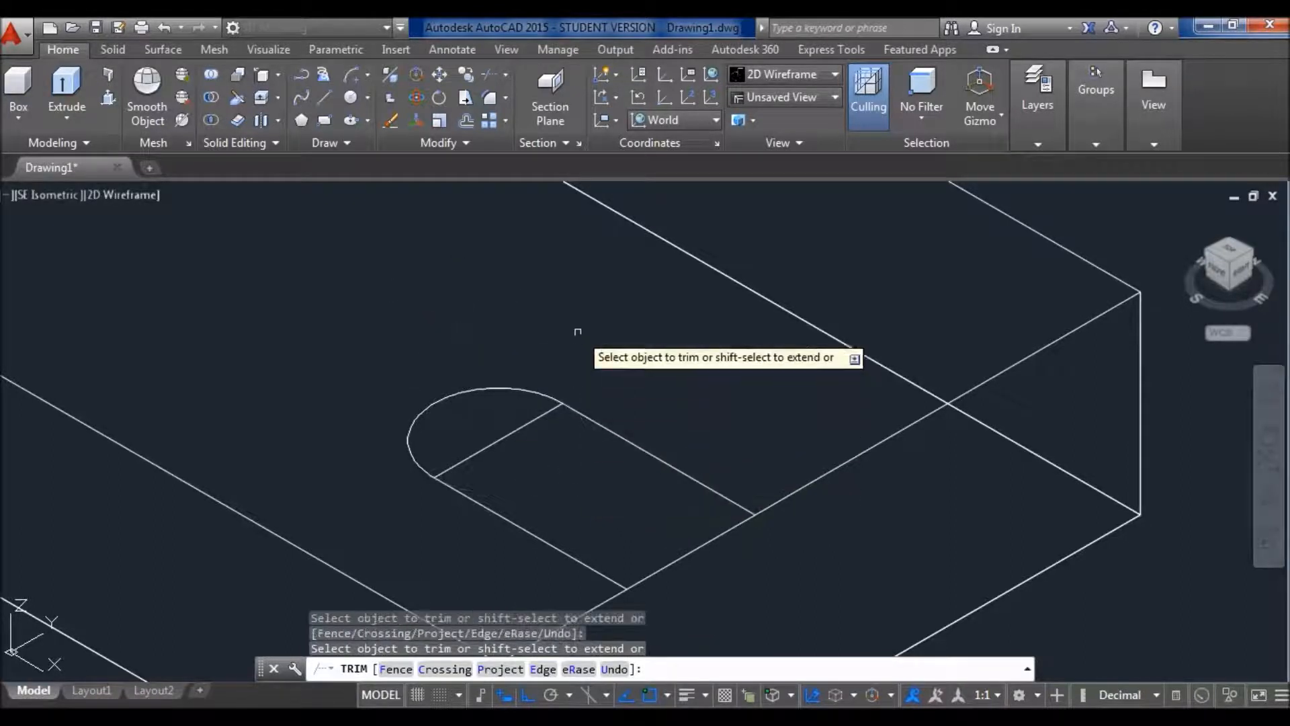
key(Escape)
Step: Erase the remaining semicircle and the outline's inner short line, keeping only the two parallel slot lines
click(451, 387)
click(462, 416)
click(462, 415)
click(443, 379)
key(Delete)
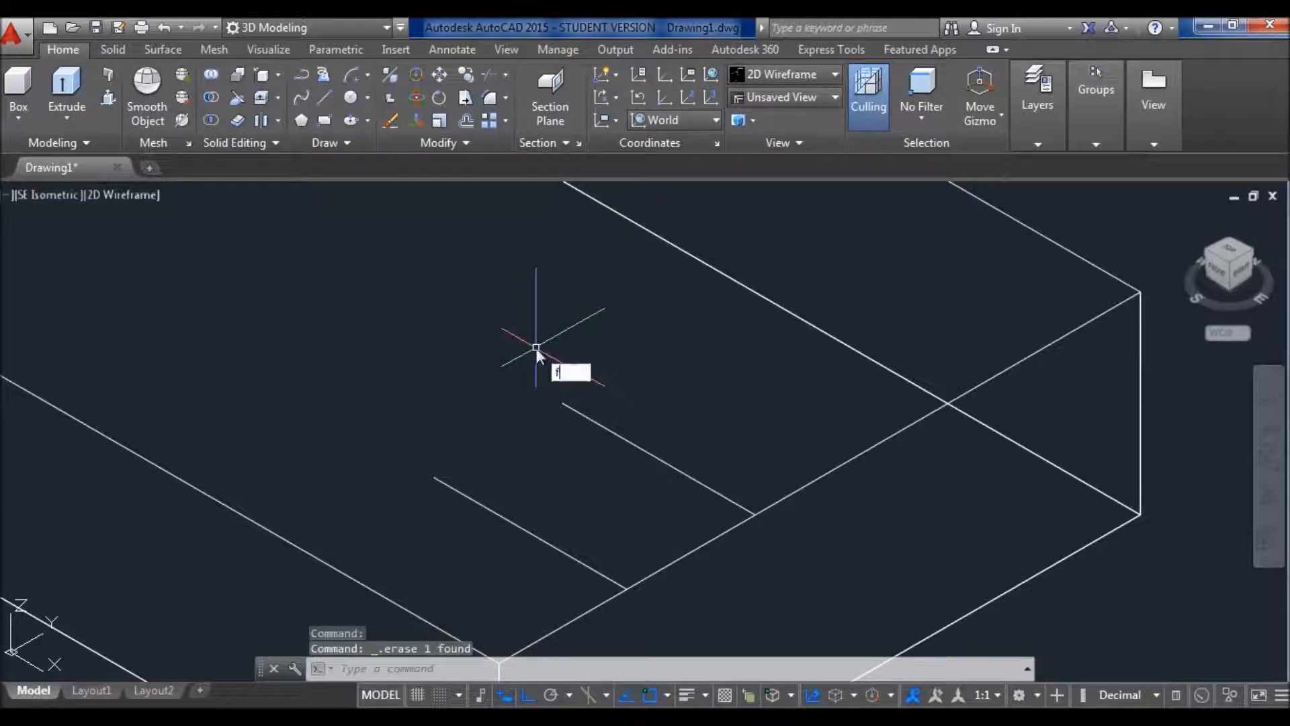
Step: Try joining the two parallel slot lines with Fillet at radius 0, starting from the line nearer the corner, and undo it
key(Return)
text(r)
key(Return)
text(0)
key(Return)
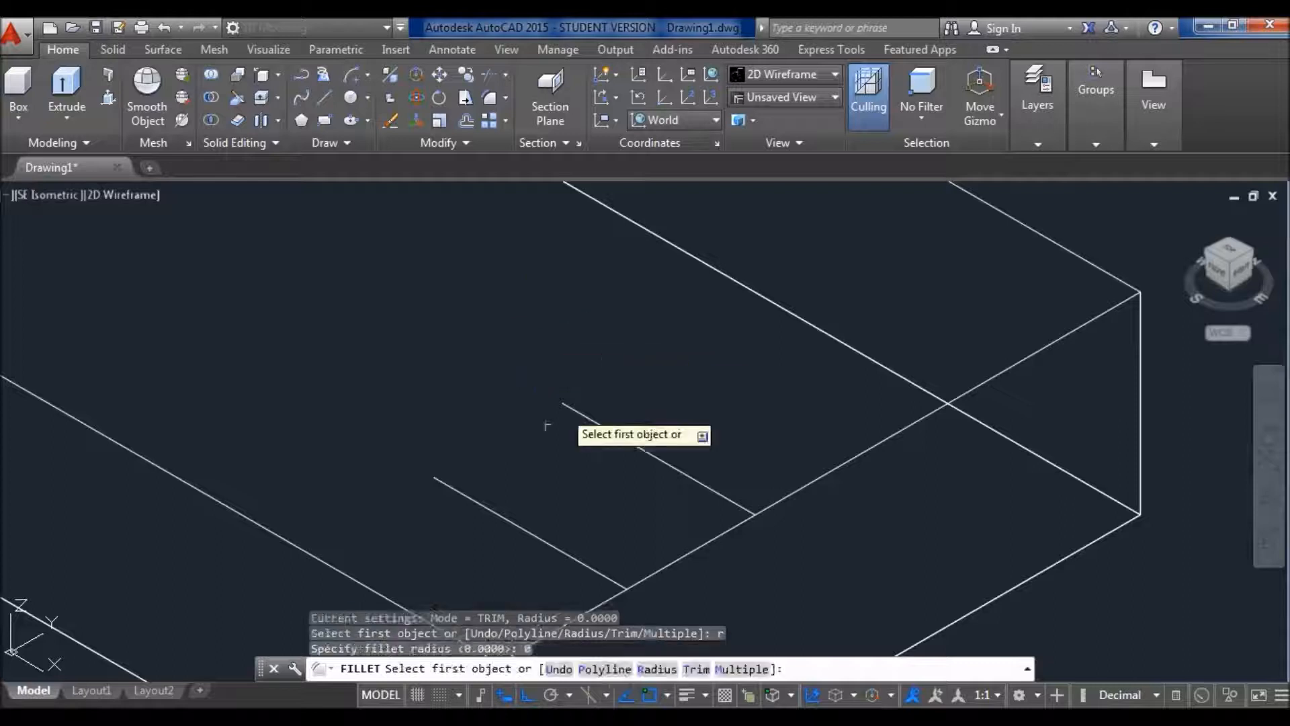
click(492, 514)
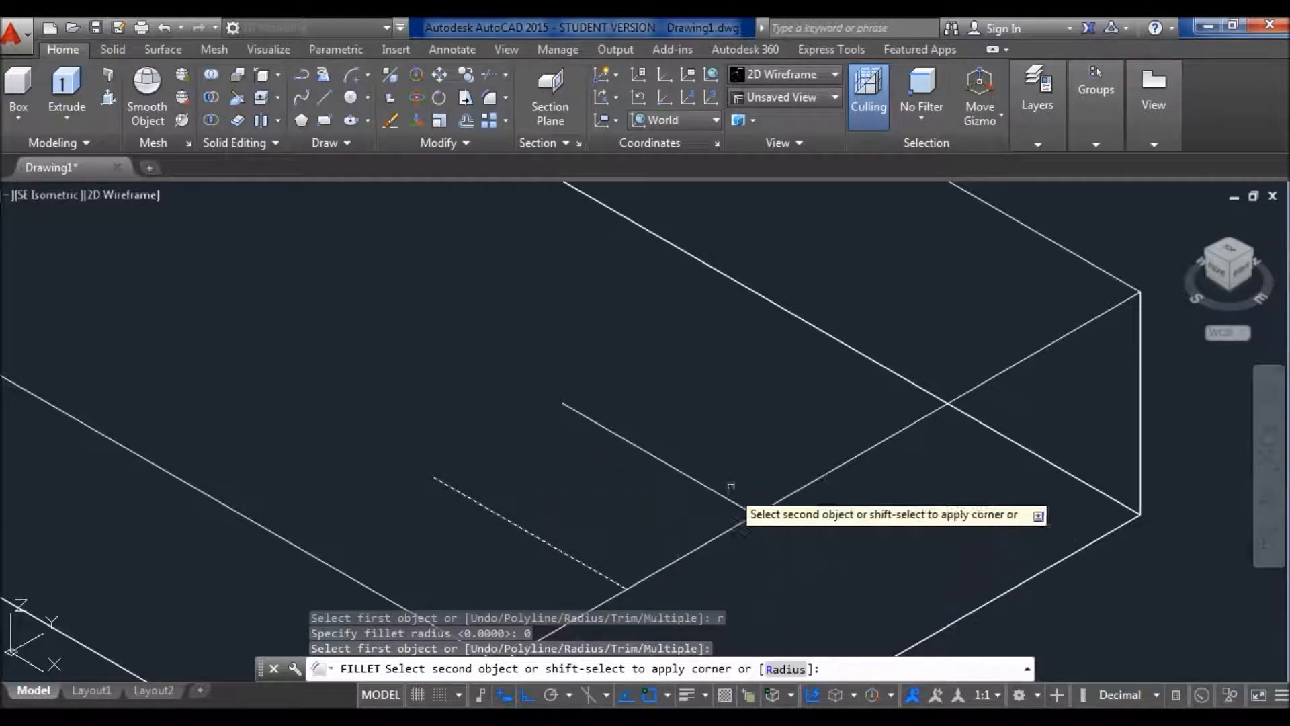
click(655, 457)
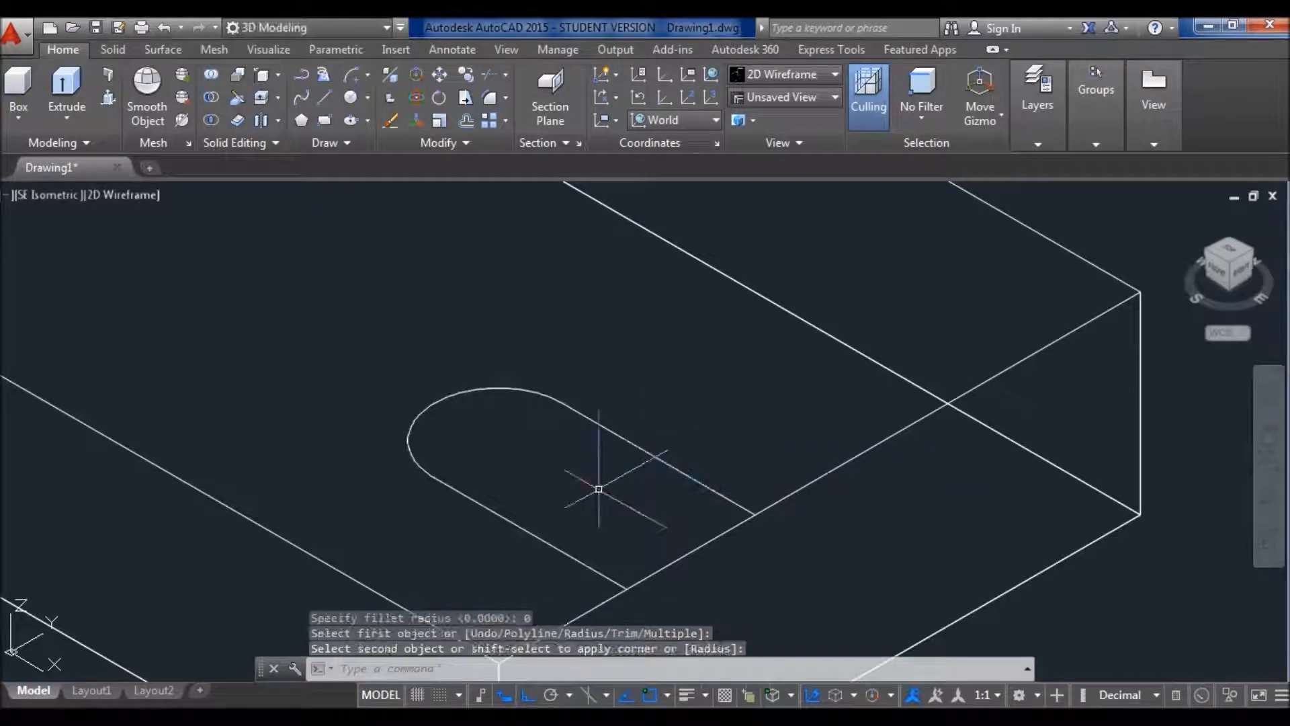
key(ctrl+z)
Step: Fillet the two parallel slot lines with radius 0 to close their inner ends with a semicircle
key(Return)
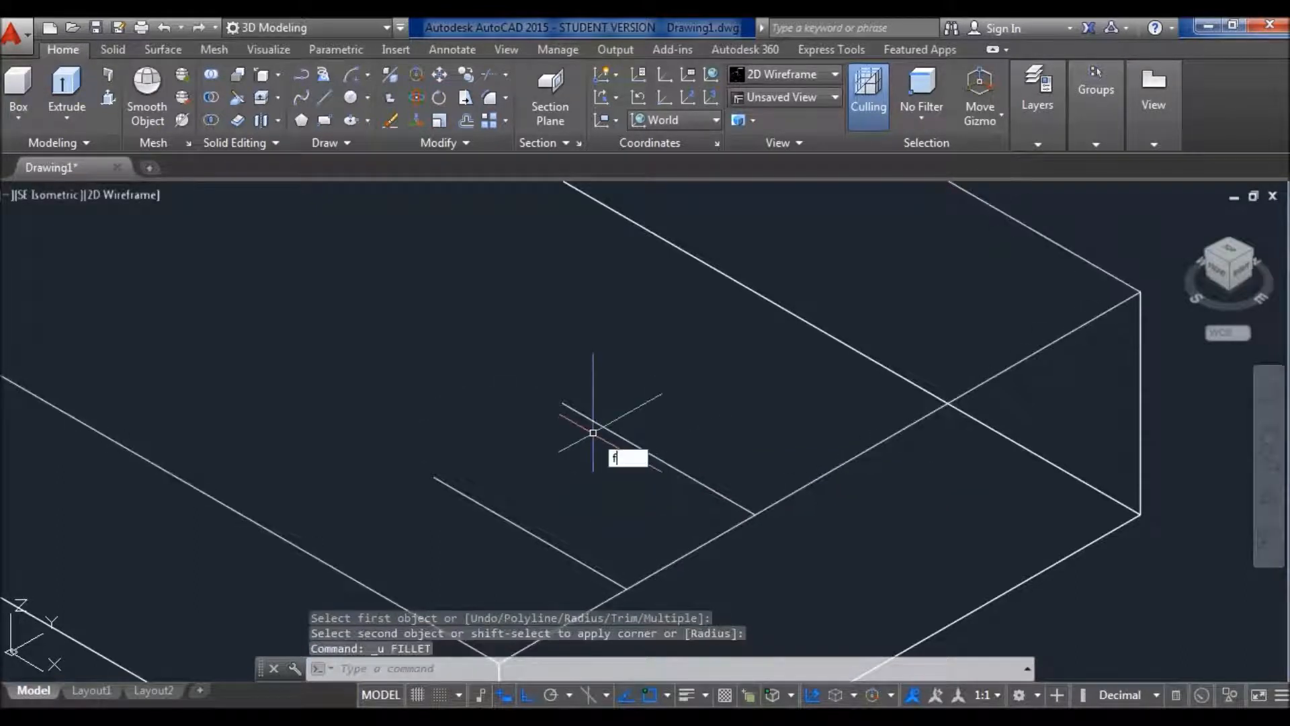
text(r)
key(Return)
text(0)
key(Return)
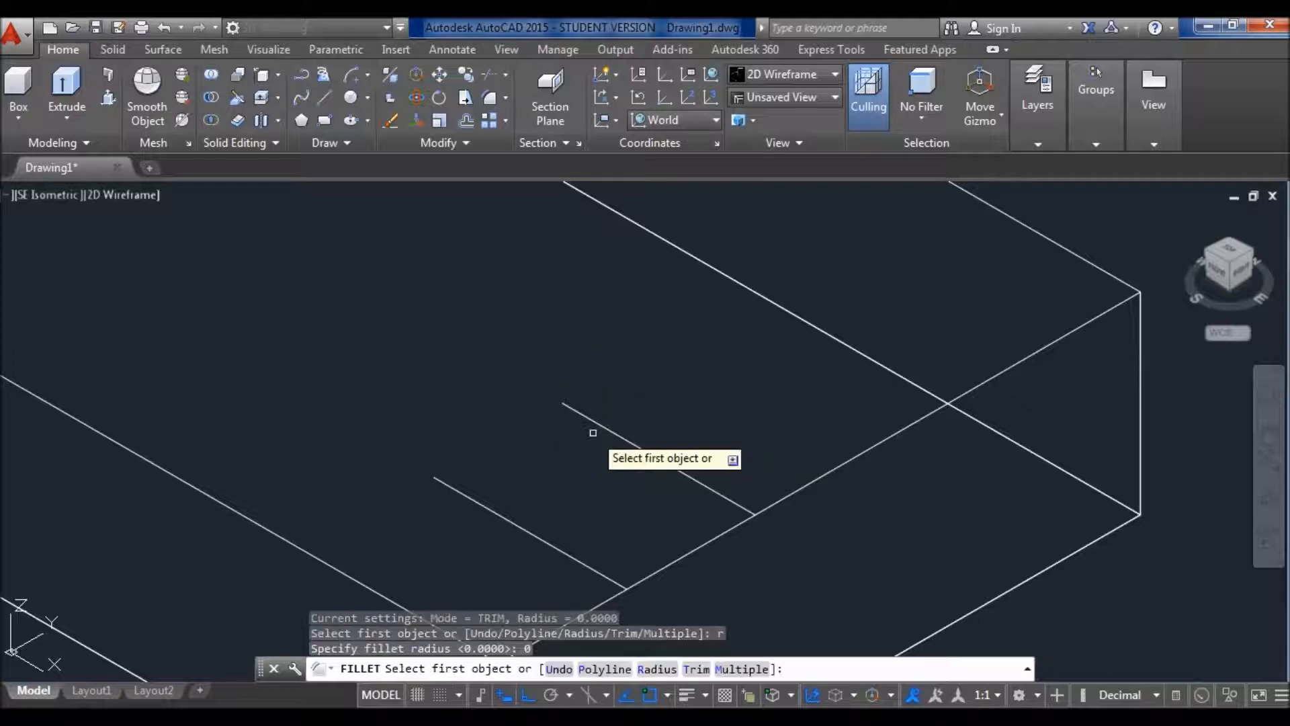
click(621, 437)
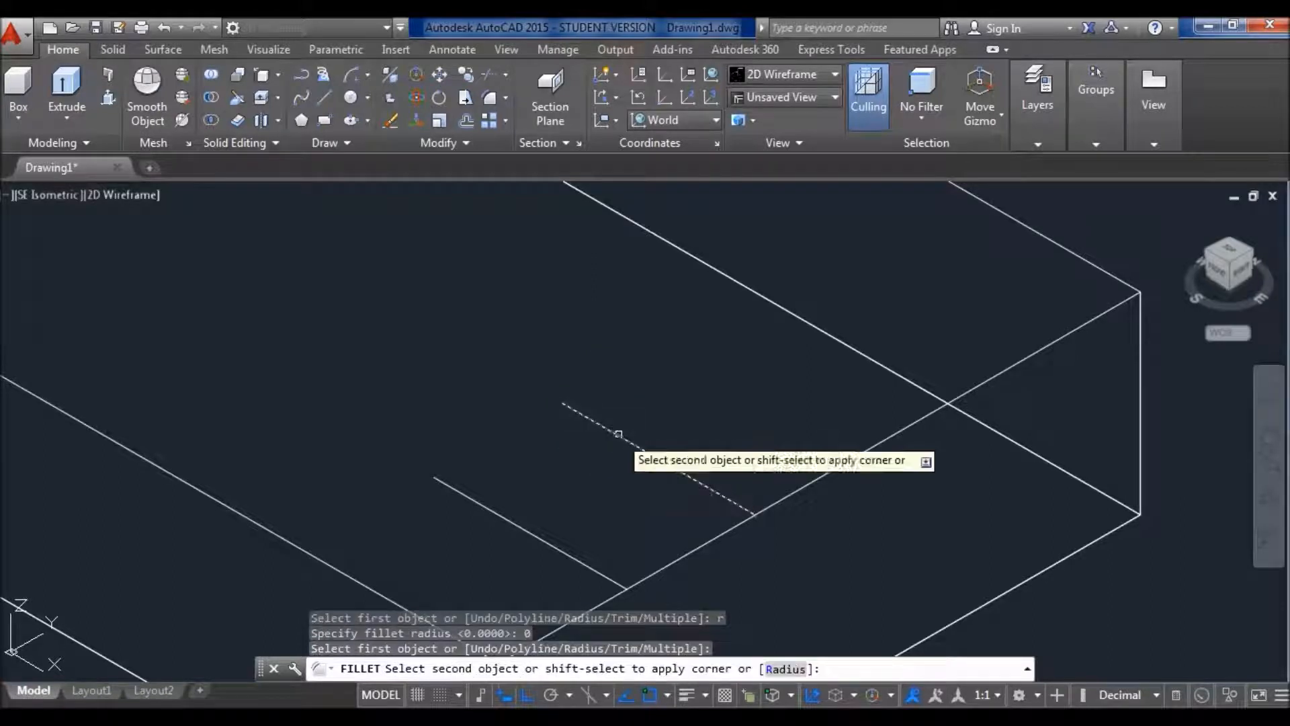
click(557, 548)
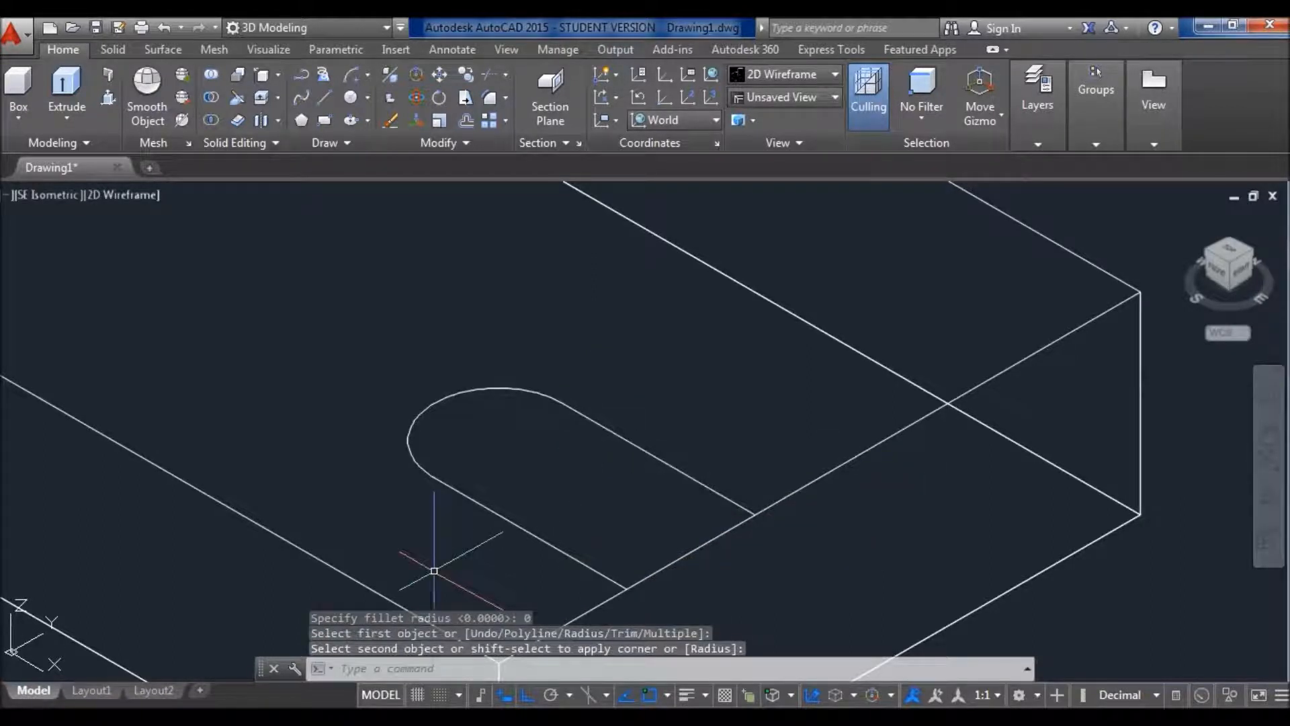
scroll(522, 391, down, 2)
key(Escape)
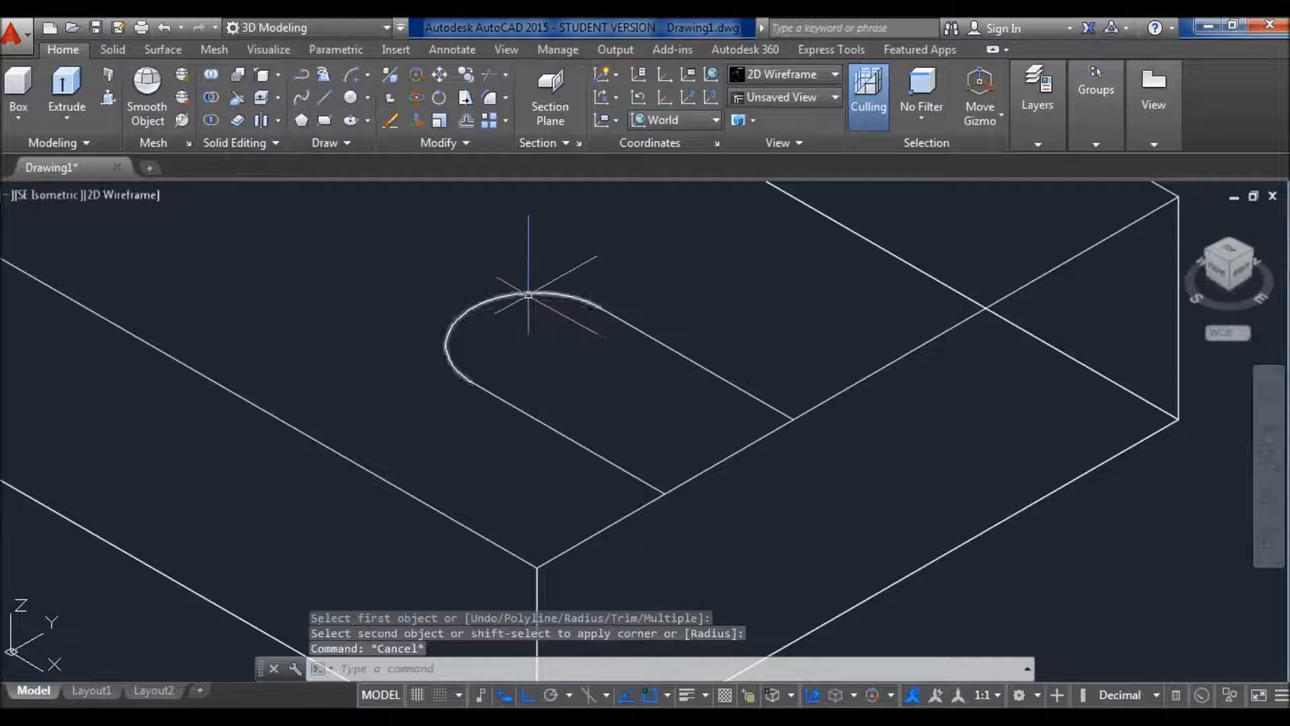
Step: Presspull the round-ended slot area down about 31, past the box's underside, to cut the slot through the solid
scroll(609, 408, down, 3)
middle_drag(542, 438, 554, 384)
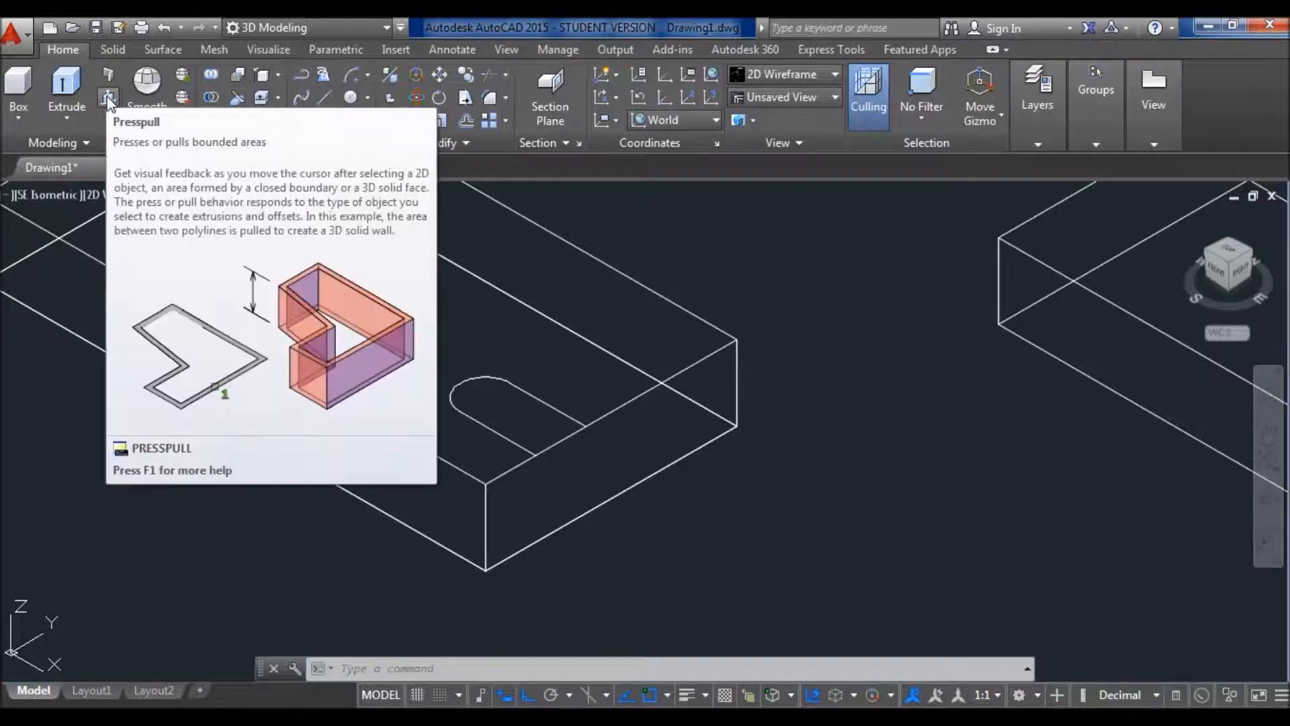
click(107, 97)
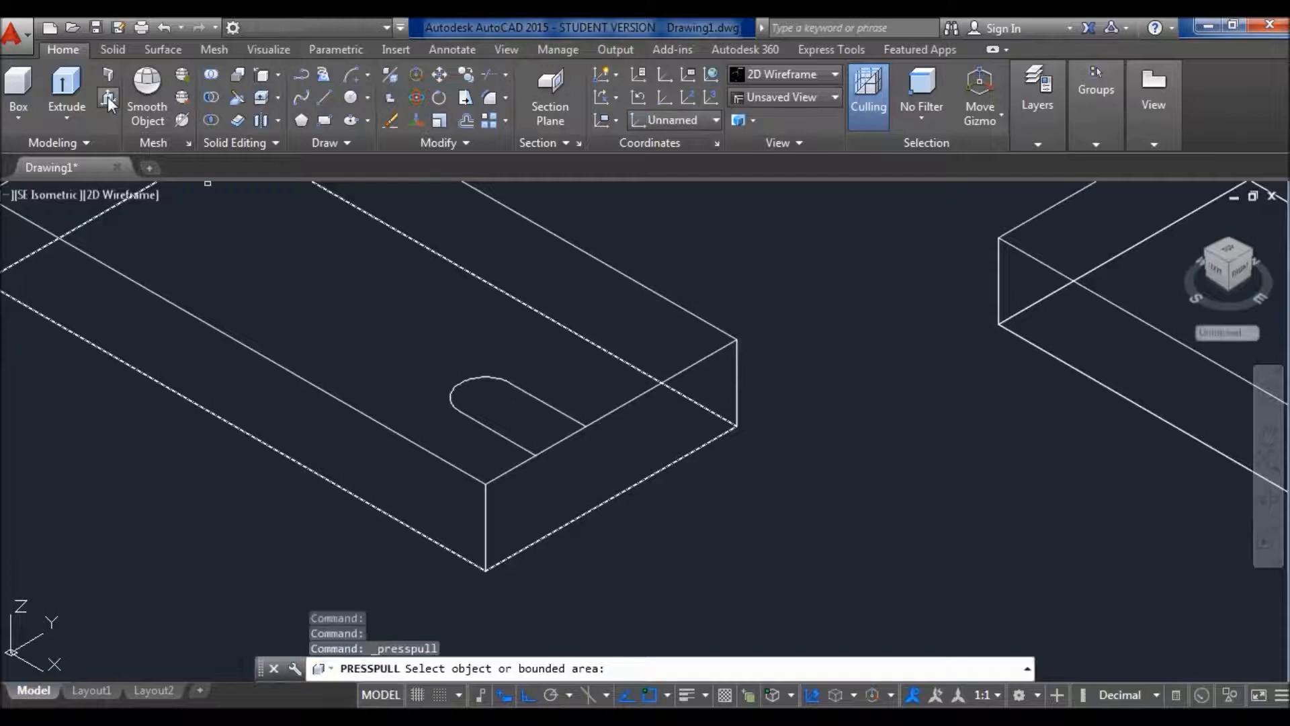
click(517, 411)
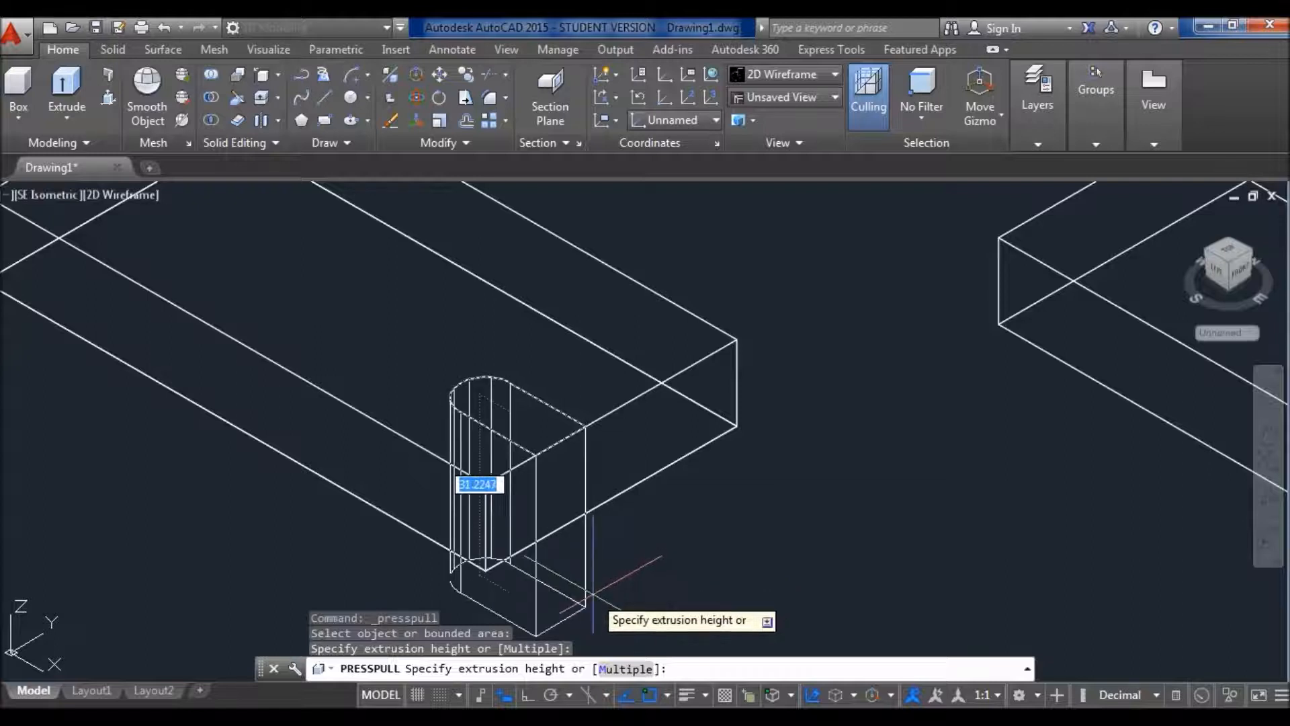
click(587, 588)
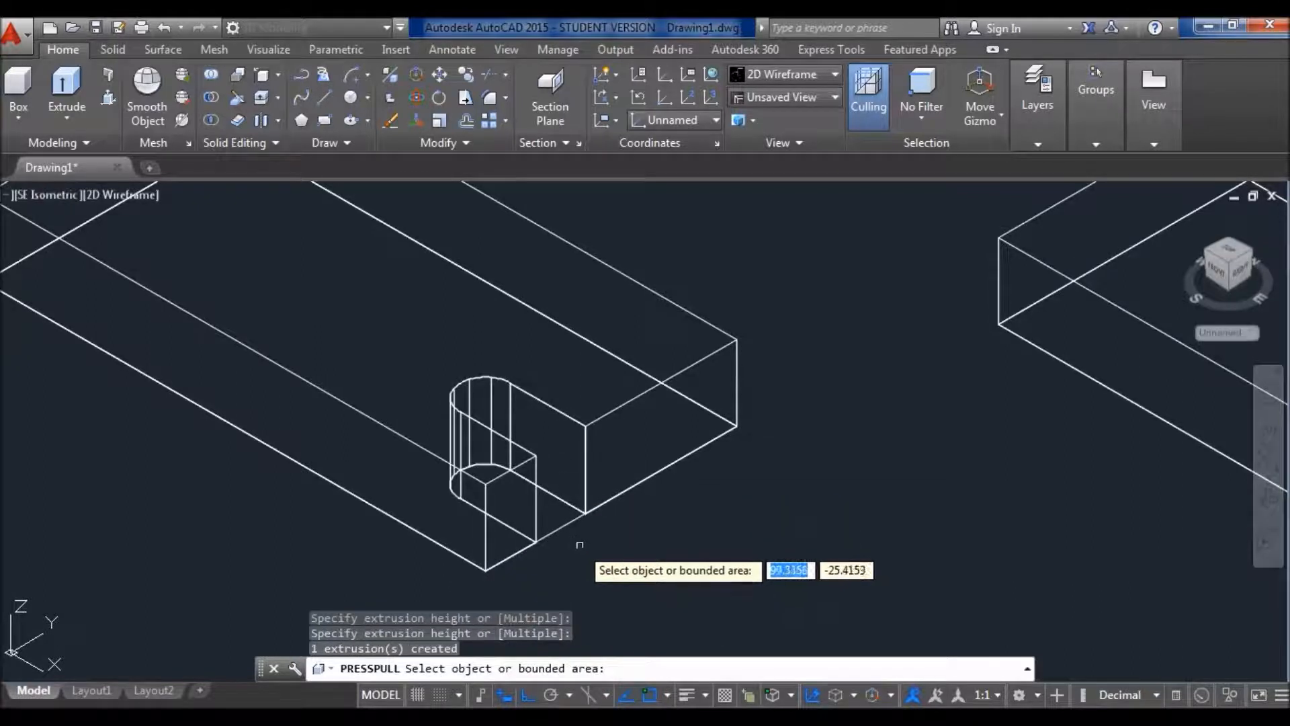
key(Return)
Step: Try erasing the rectangle left at the base of the slotted box, and undo the erasure
click(568, 522)
key(Delete)
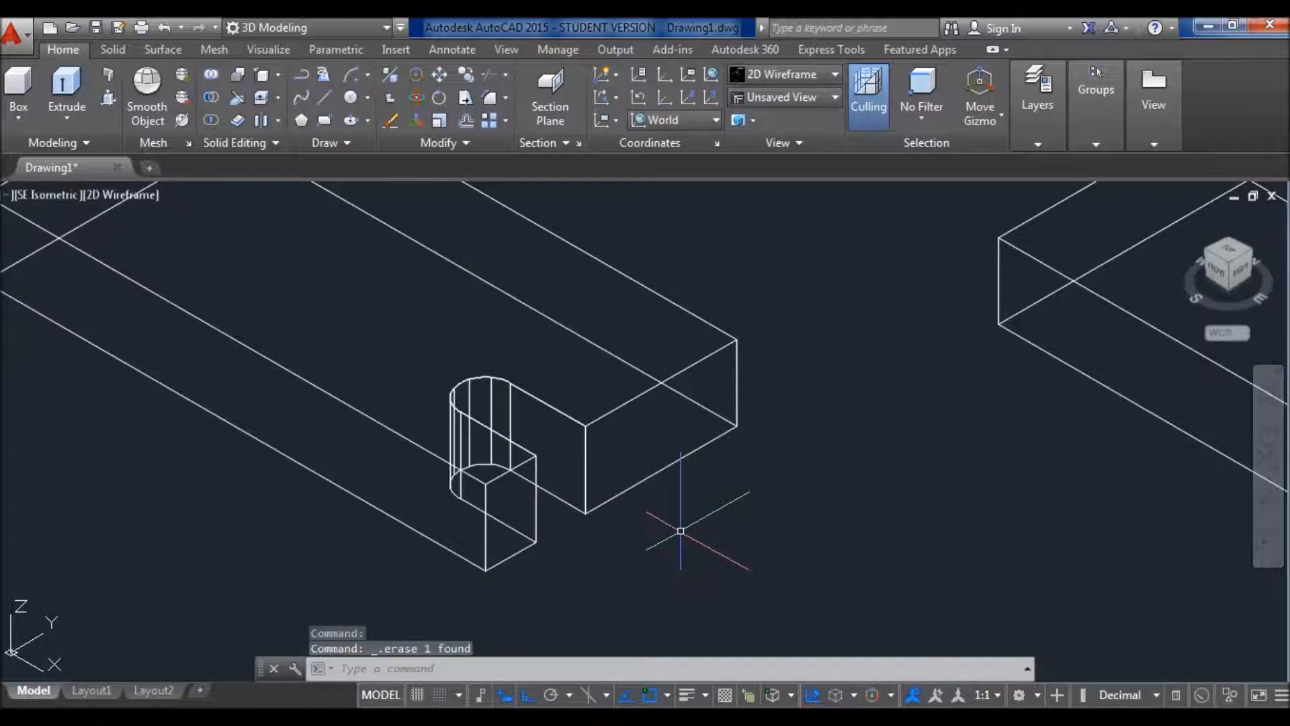
key(ctrl+z)
Step: Erase the leftover base rectangle that spans the slot opening at the bottom of the press-pulled box
click(557, 538)
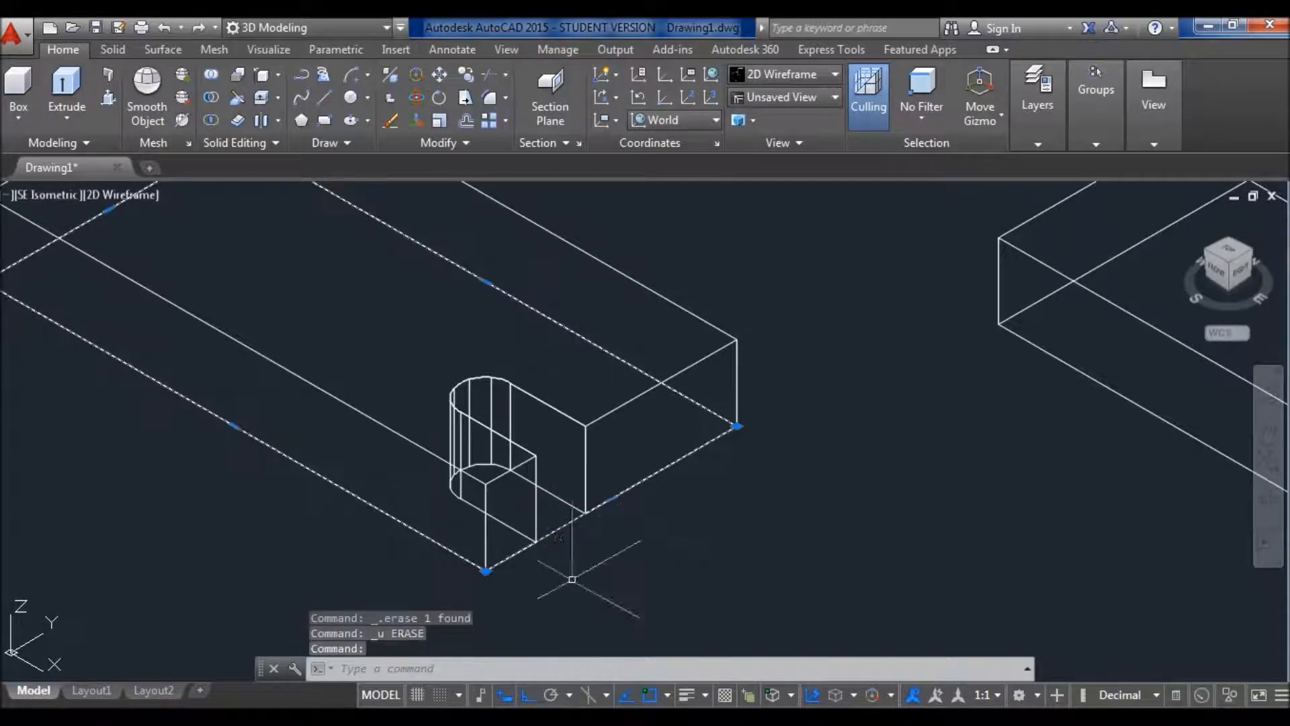
scroll(825, 407, down, 2)
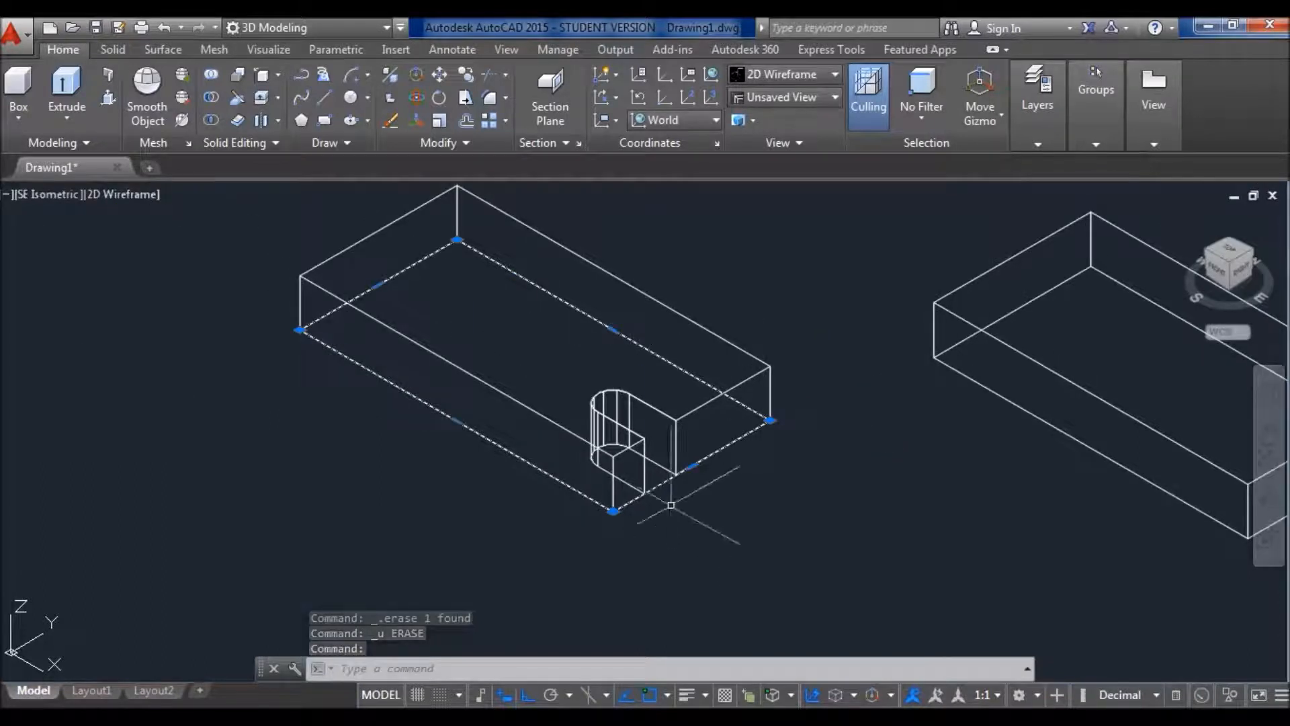
scroll(669, 500, up, 2)
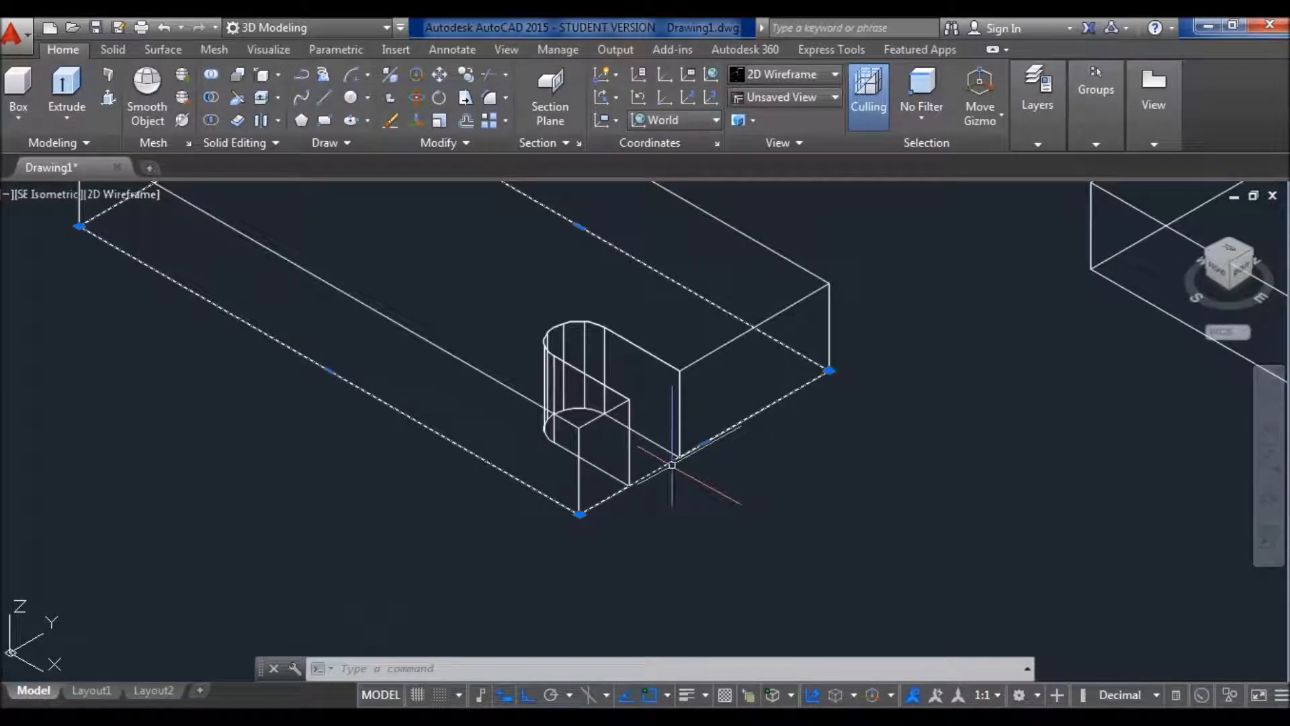
key(Delete)
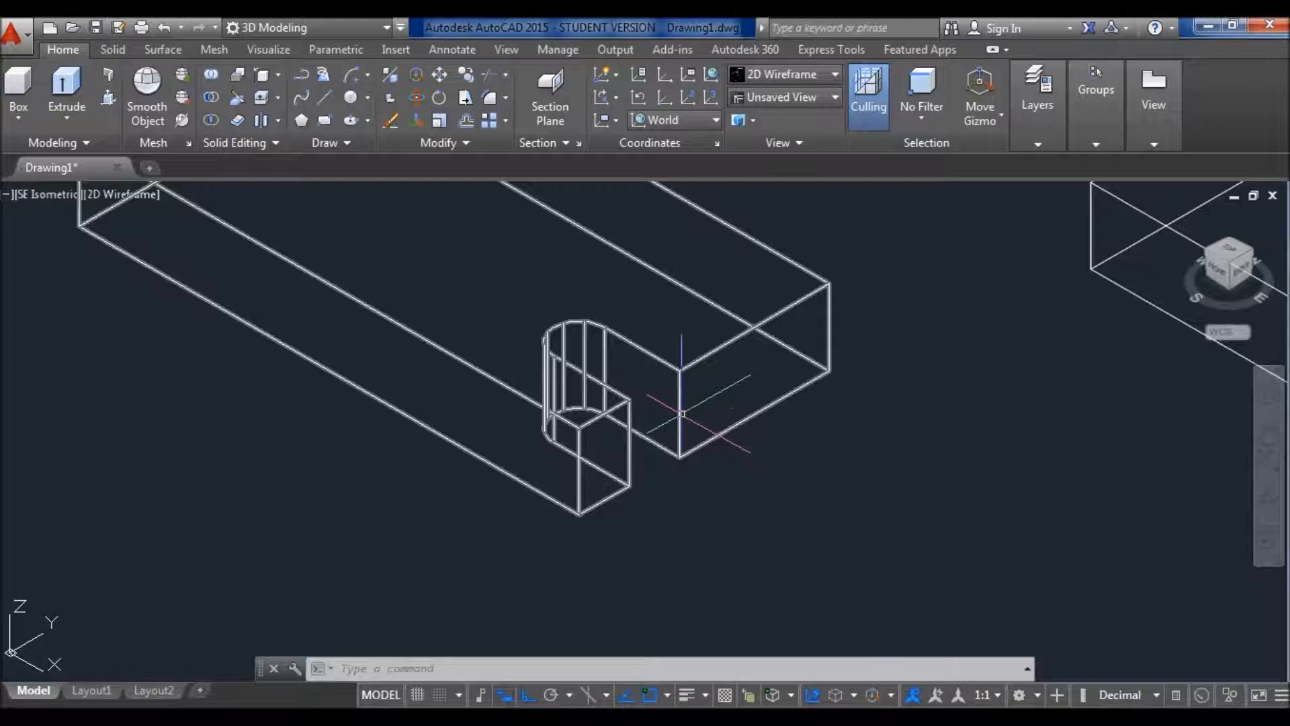
Step: Select the extruded box to examine whether a separate base rectangle remains, and clear the selection
scroll(693, 452, down, 5)
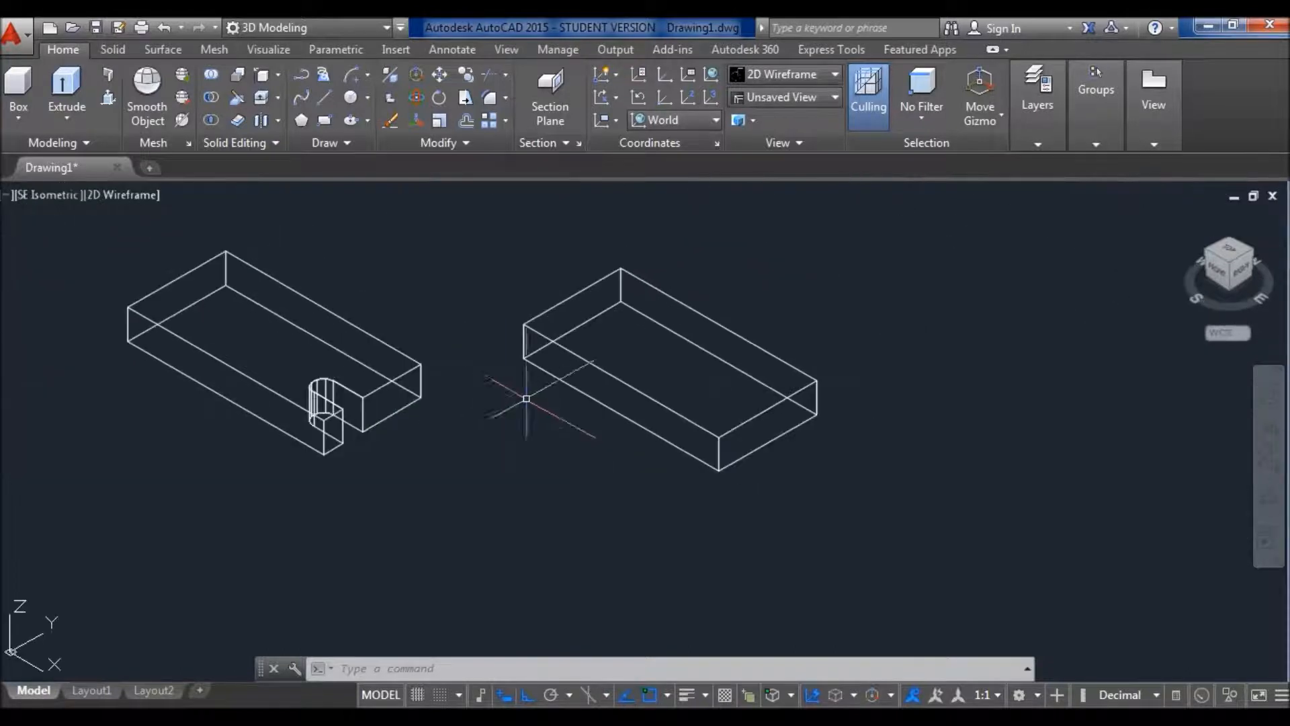
middle_drag(779, 388, 606, 371)
scroll(577, 371, up, 2)
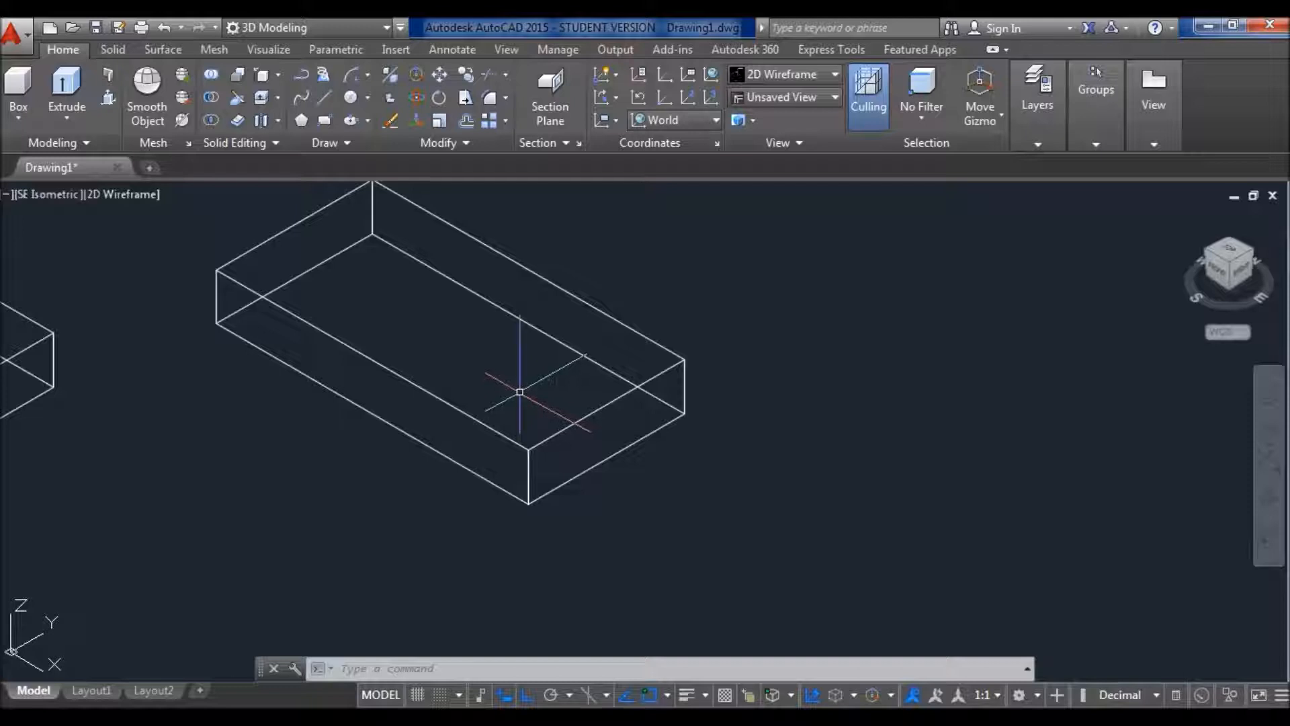
click(433, 401)
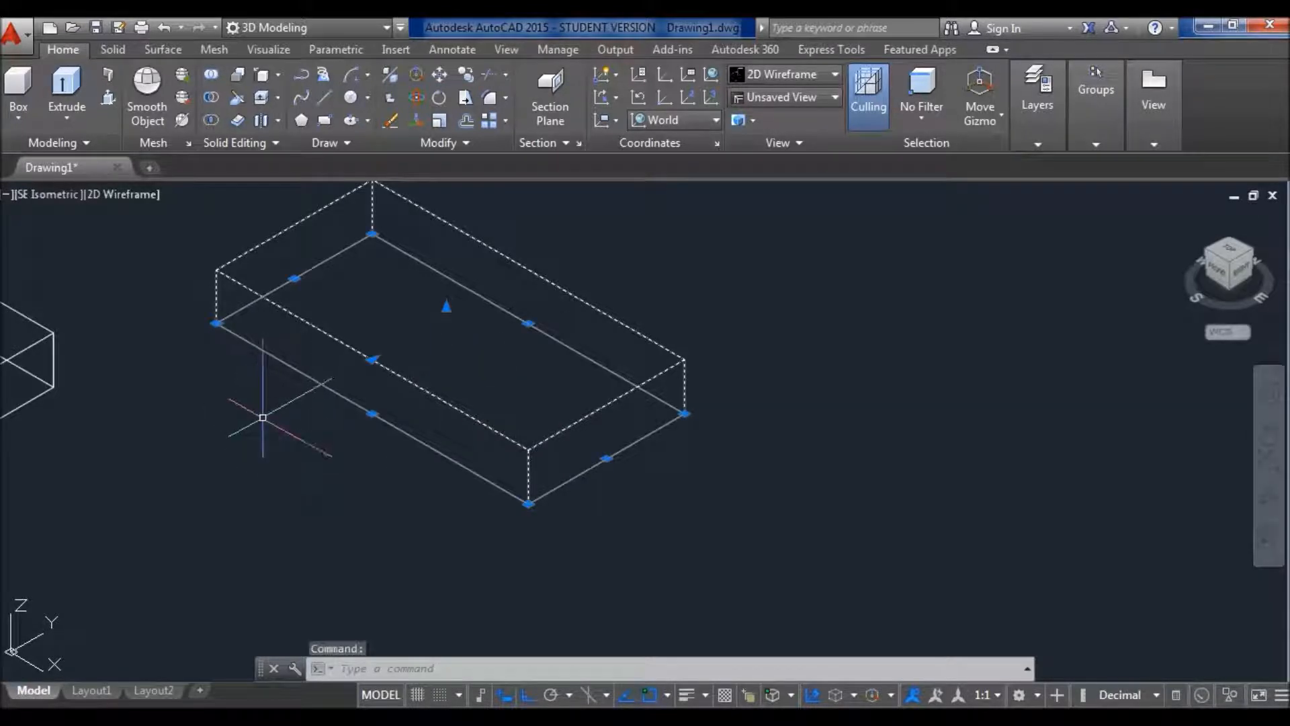
key(Delete)
key(Escape)
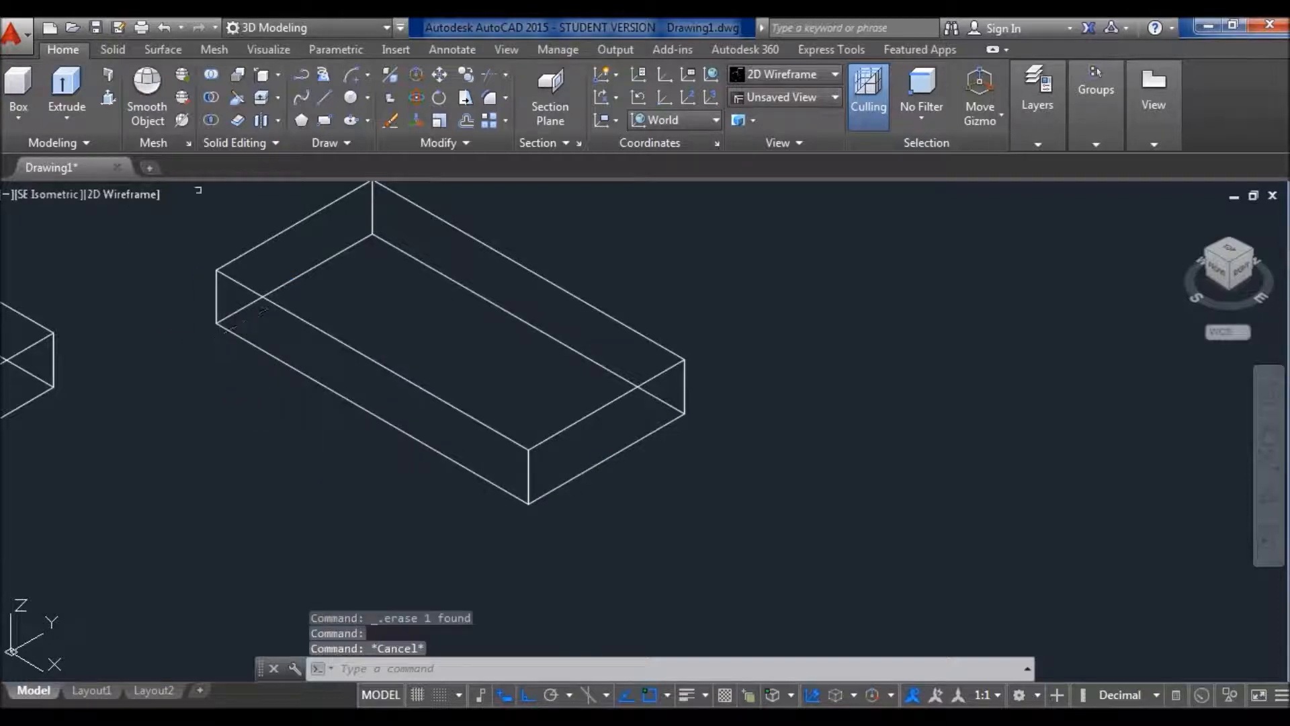
Step: Copy the extruded box's near long top edge 10 inward across the box's width
click(262, 76)
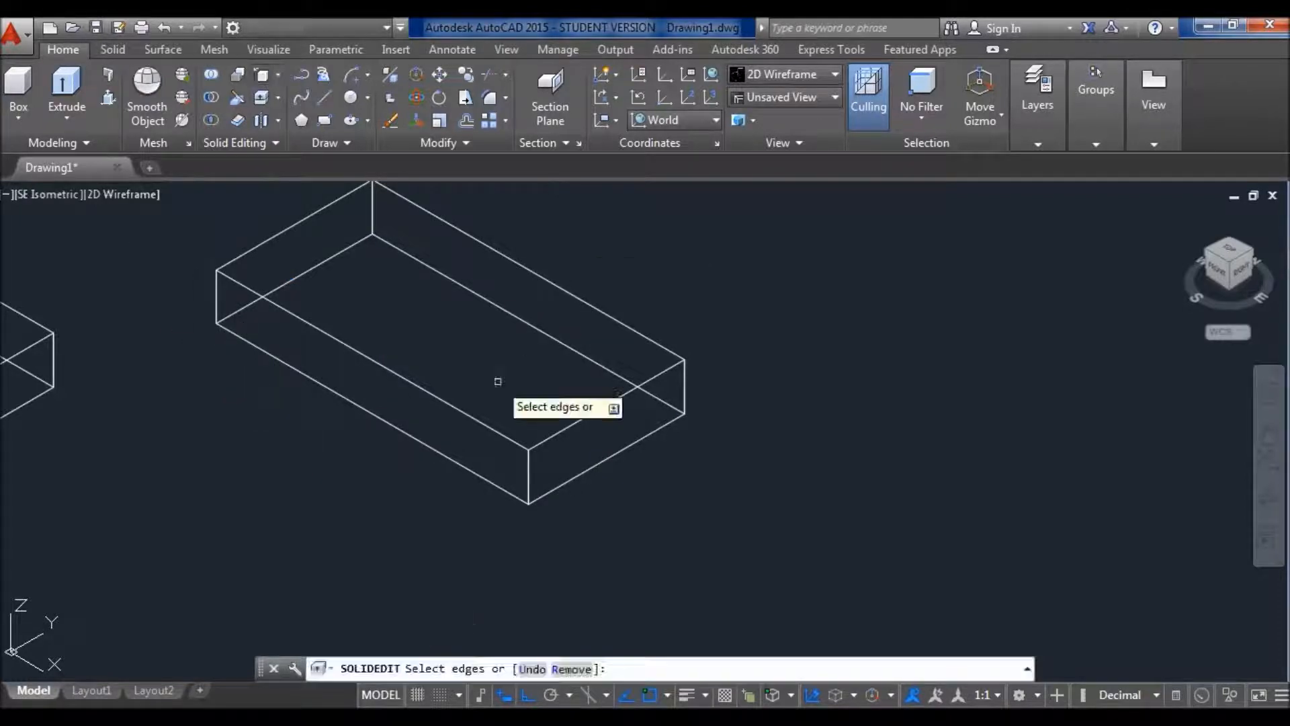
click(457, 409)
key(Return)
click(691, 545)
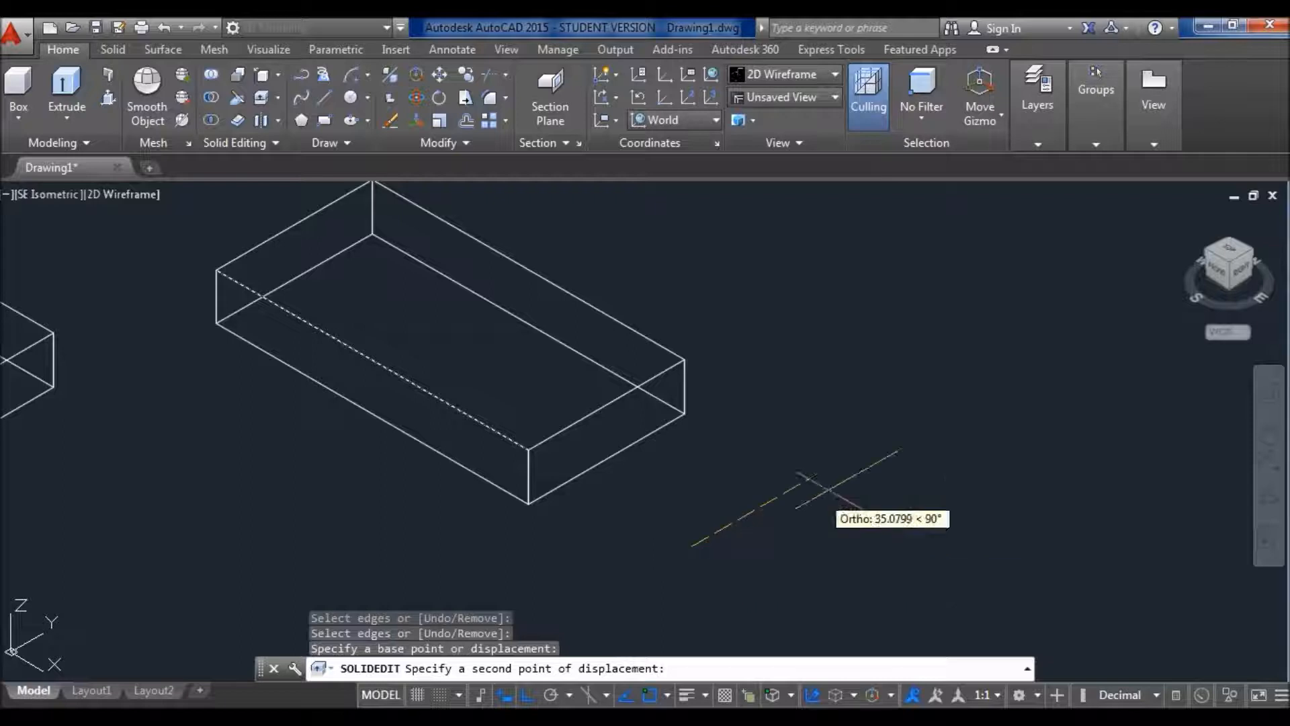
text(10)
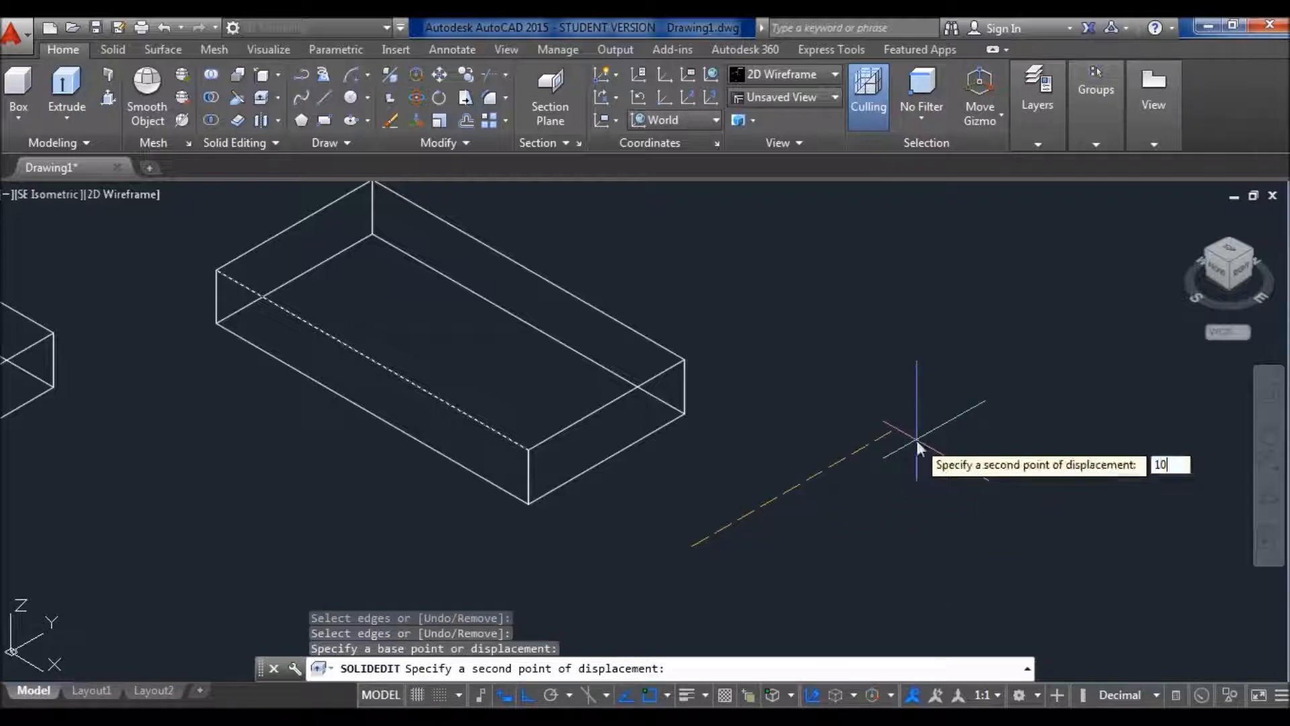
key(Return)
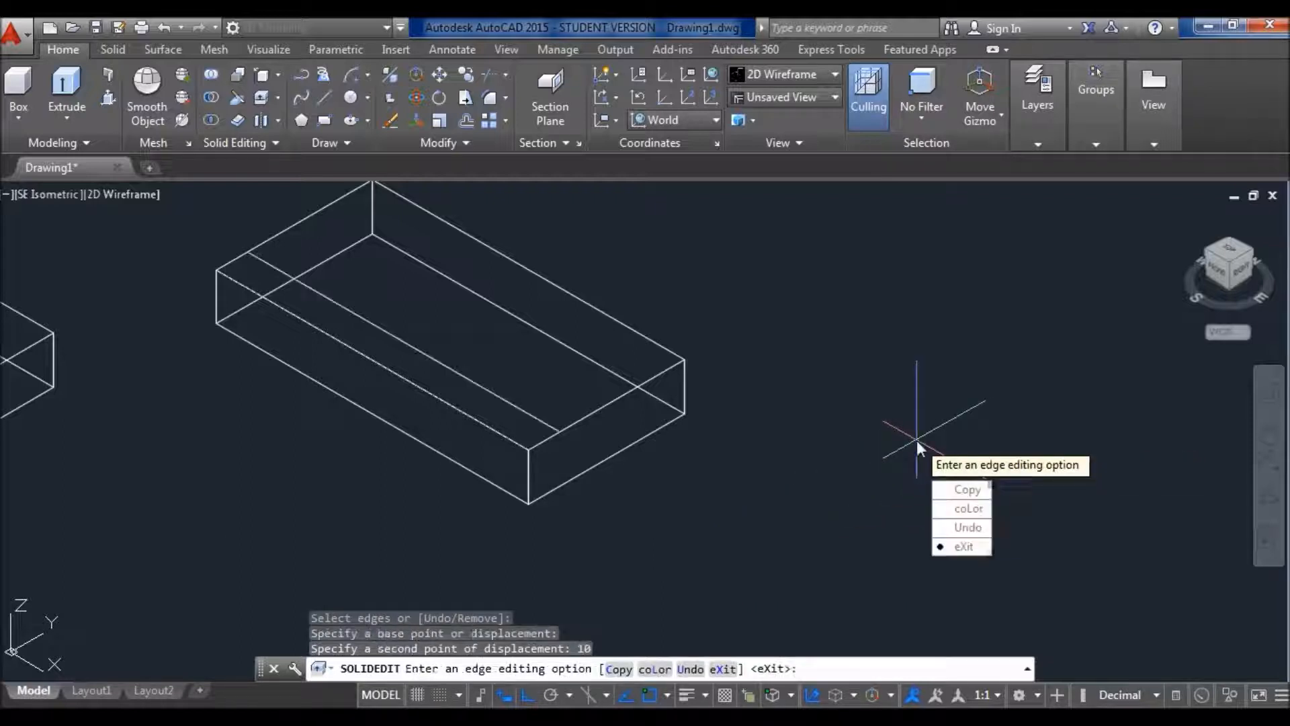
Step: Copy the extruded box's near long top edge 20 inward across the box's width
click(949, 498)
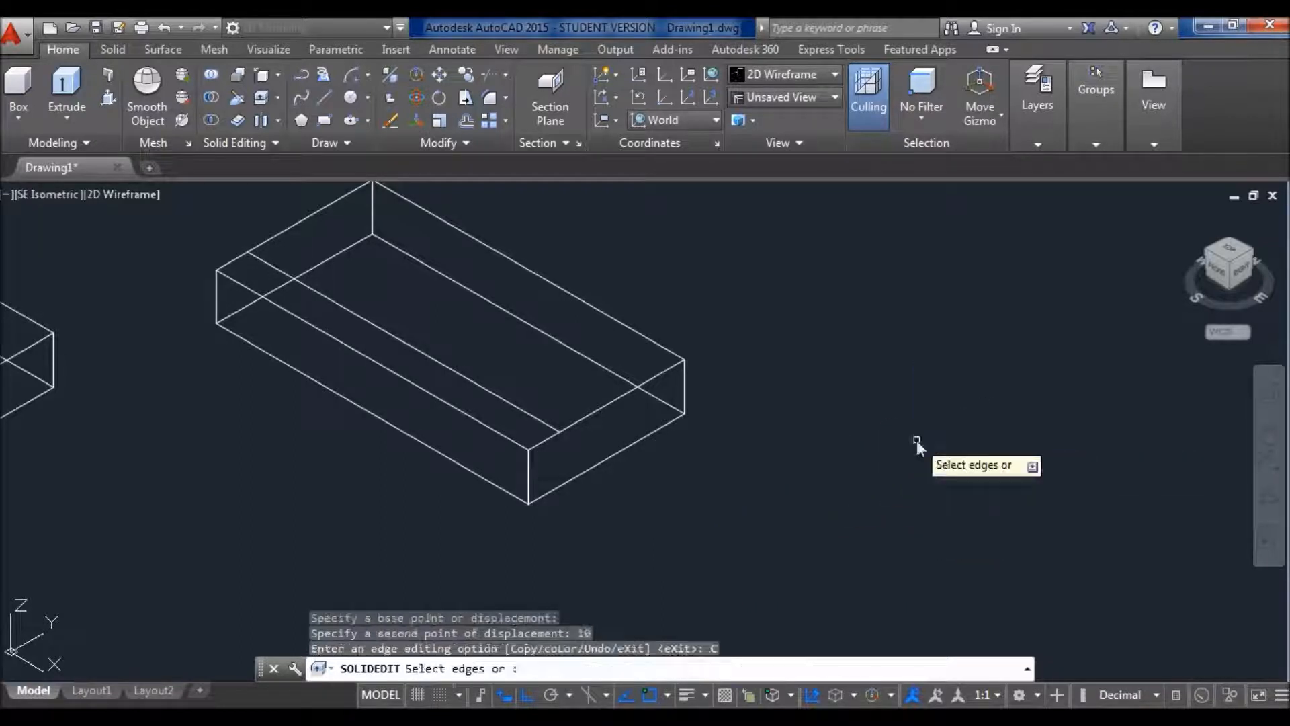
click(498, 429)
key(Return)
click(674, 470)
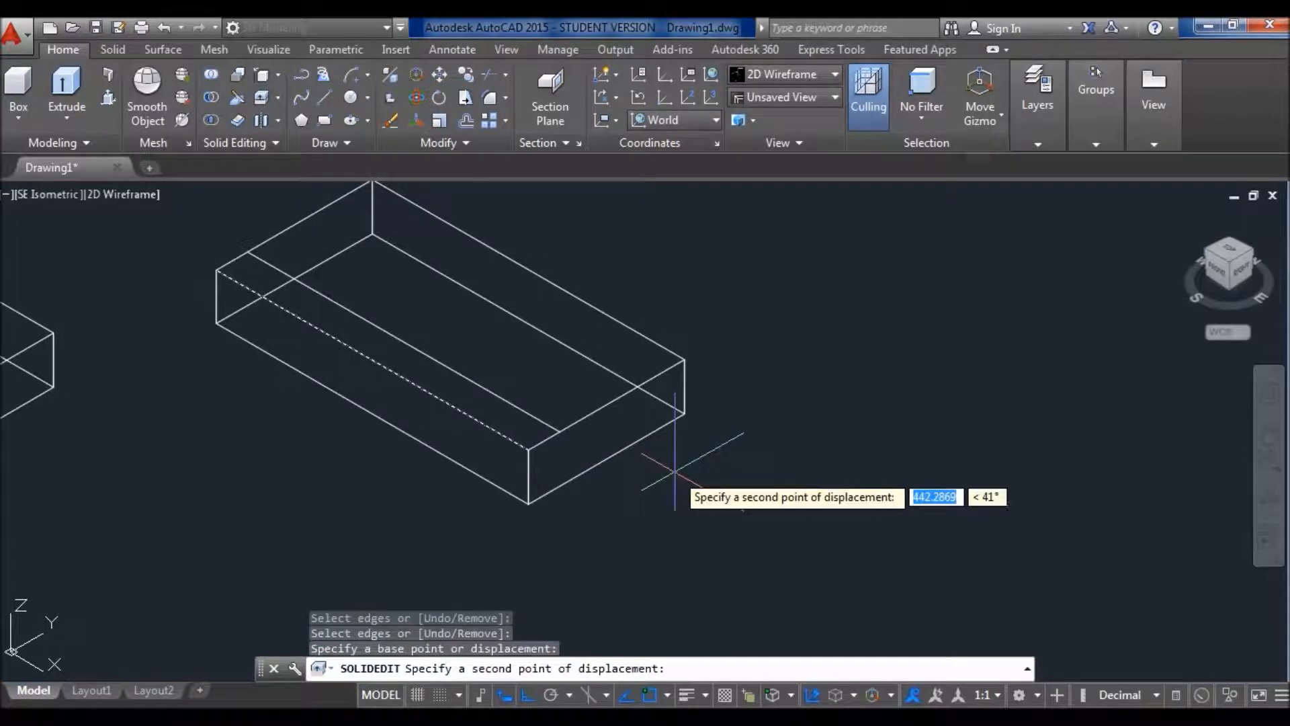
text(20)
key(Return)
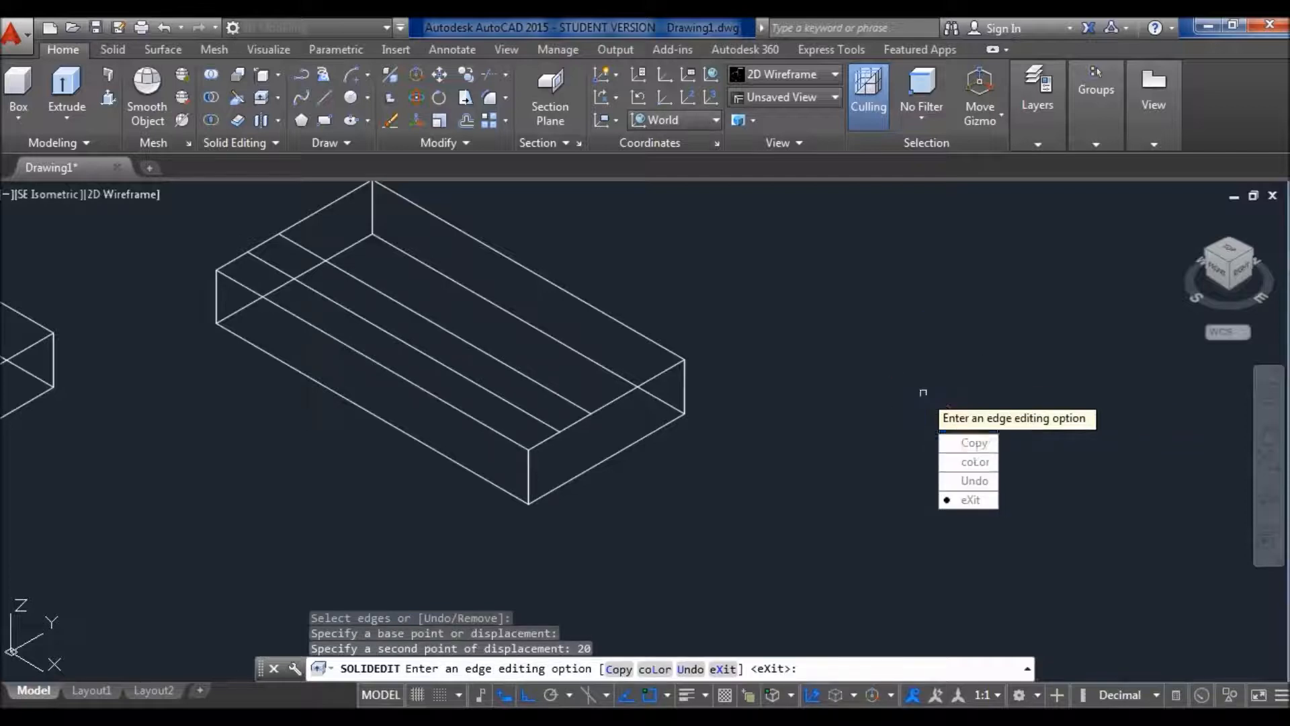
Step: Copy the extruded box's near short top edge 2 inward along the box's length
text(c)
key(Return)
click(626, 391)
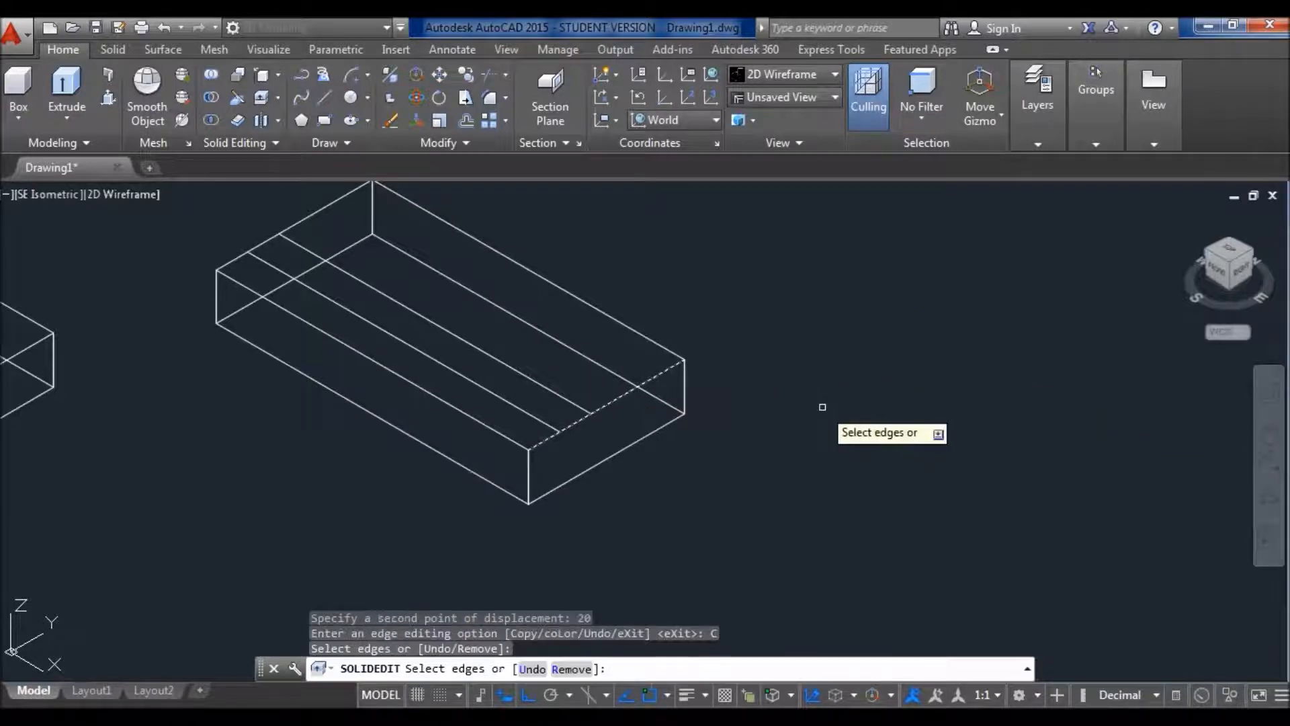
key(Return)
click(950, 432)
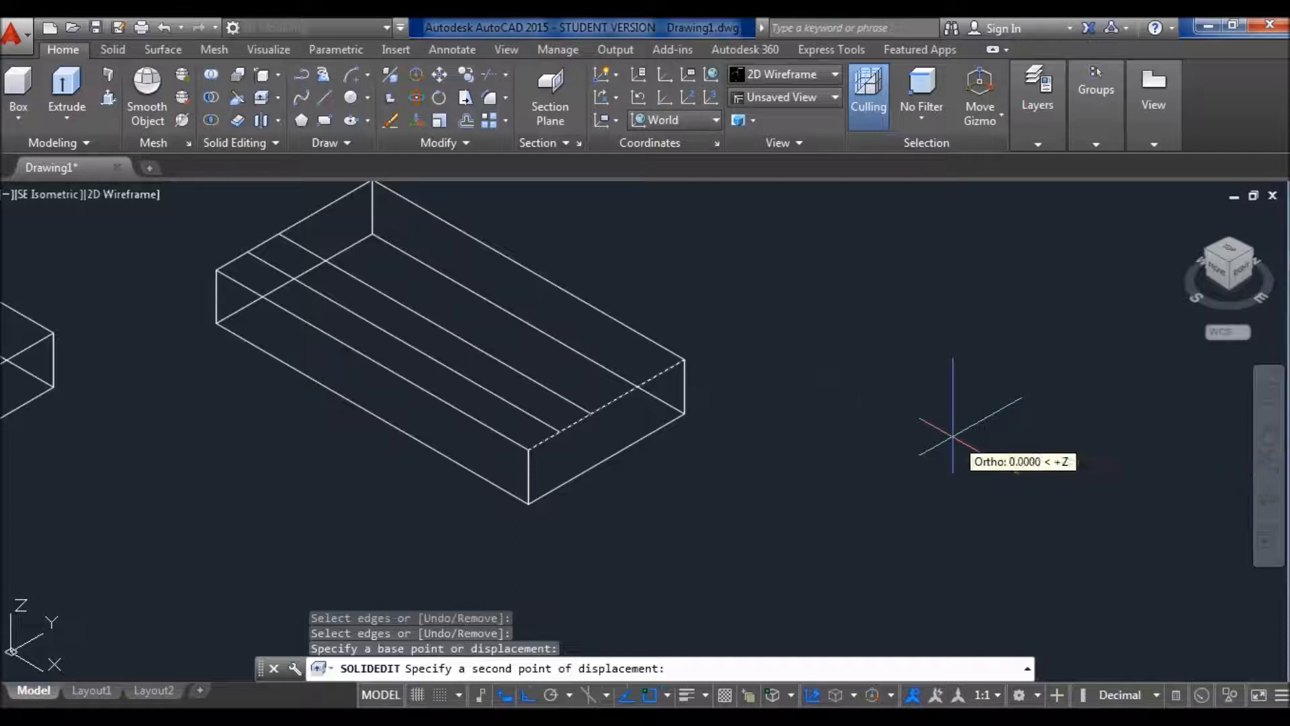
text(2)
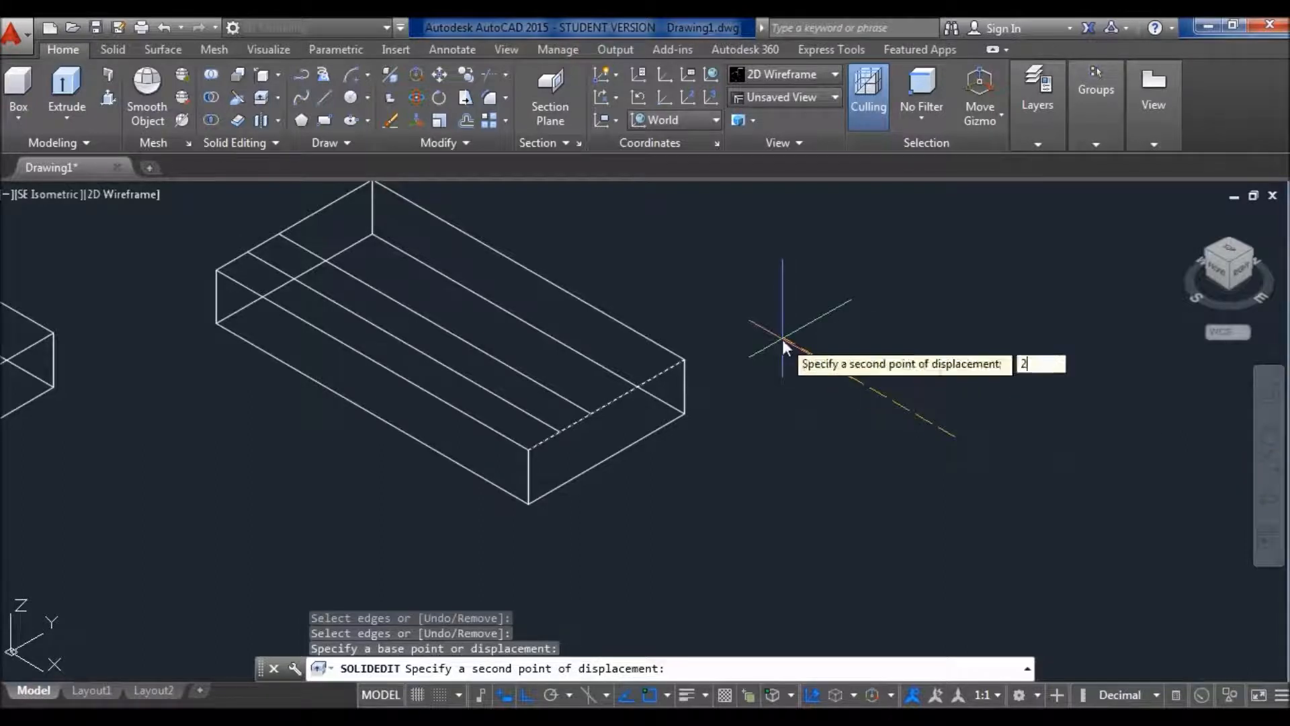
key(Return)
key(Escape)
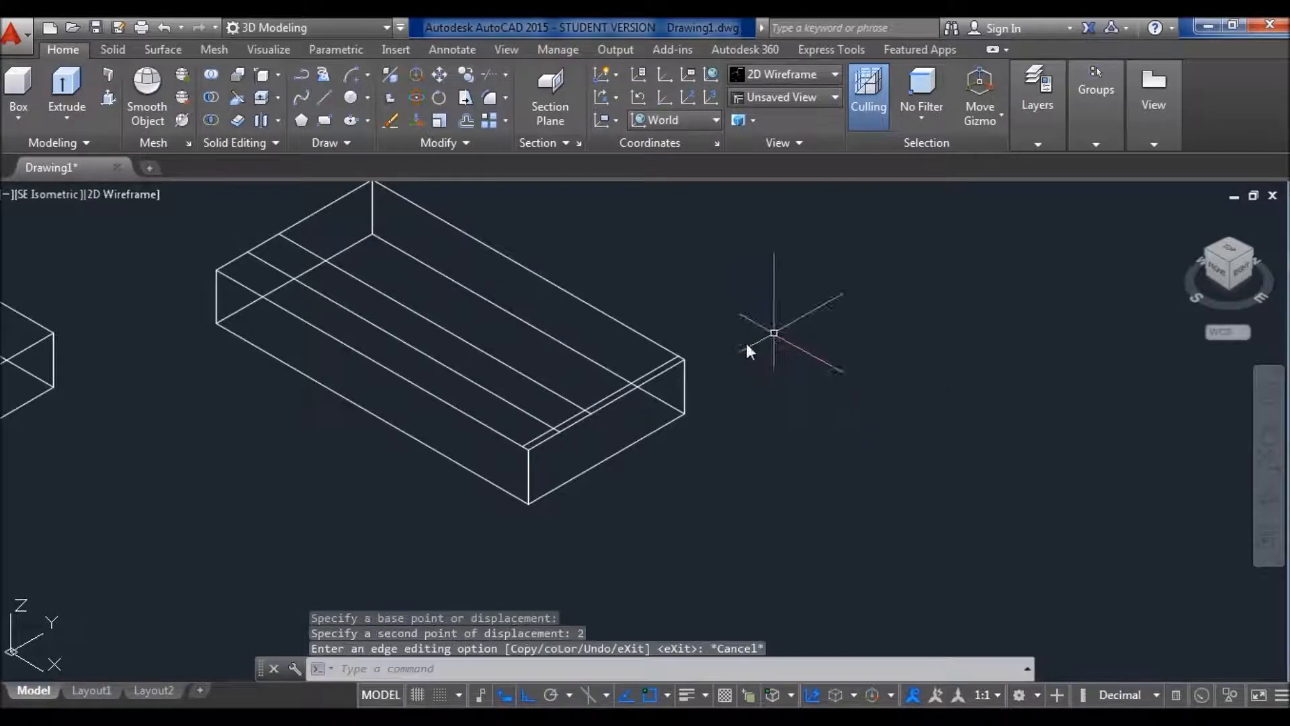
Step: Undo and redo the edge copies, and erase the copied line 2 inward from the box's short end
key(ctrl+z)
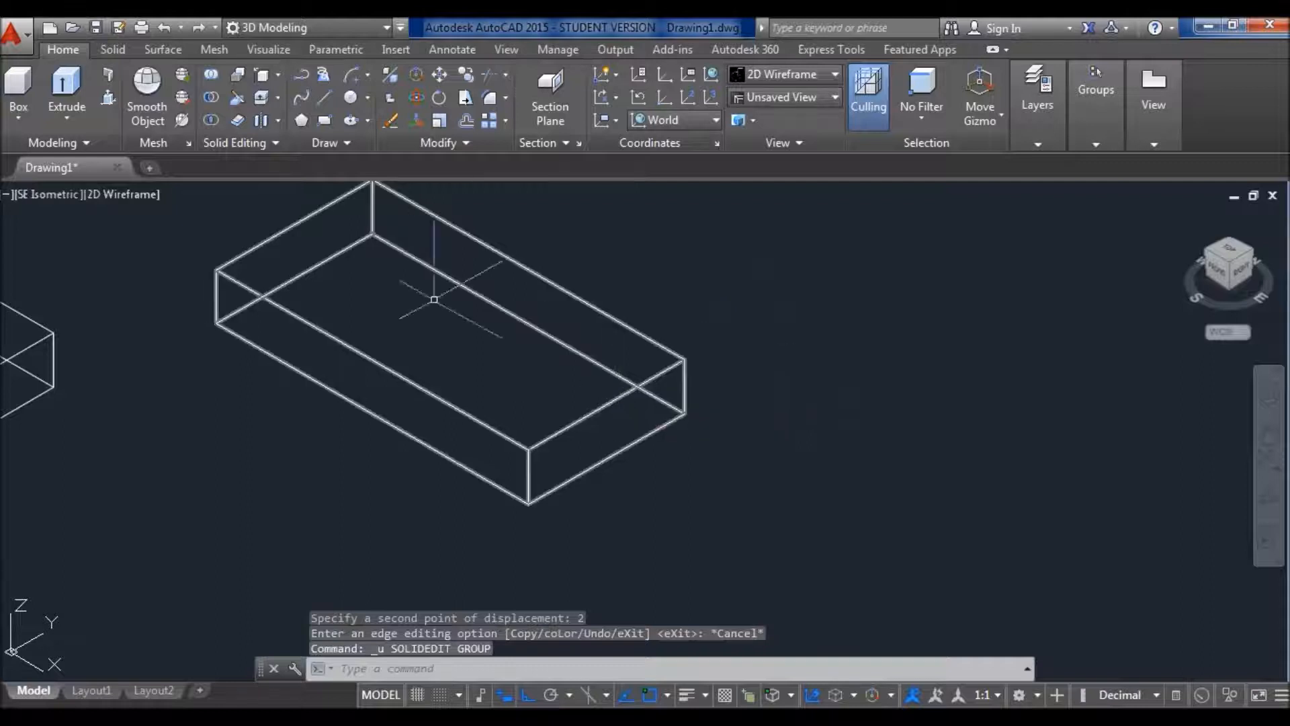
click(198, 26)
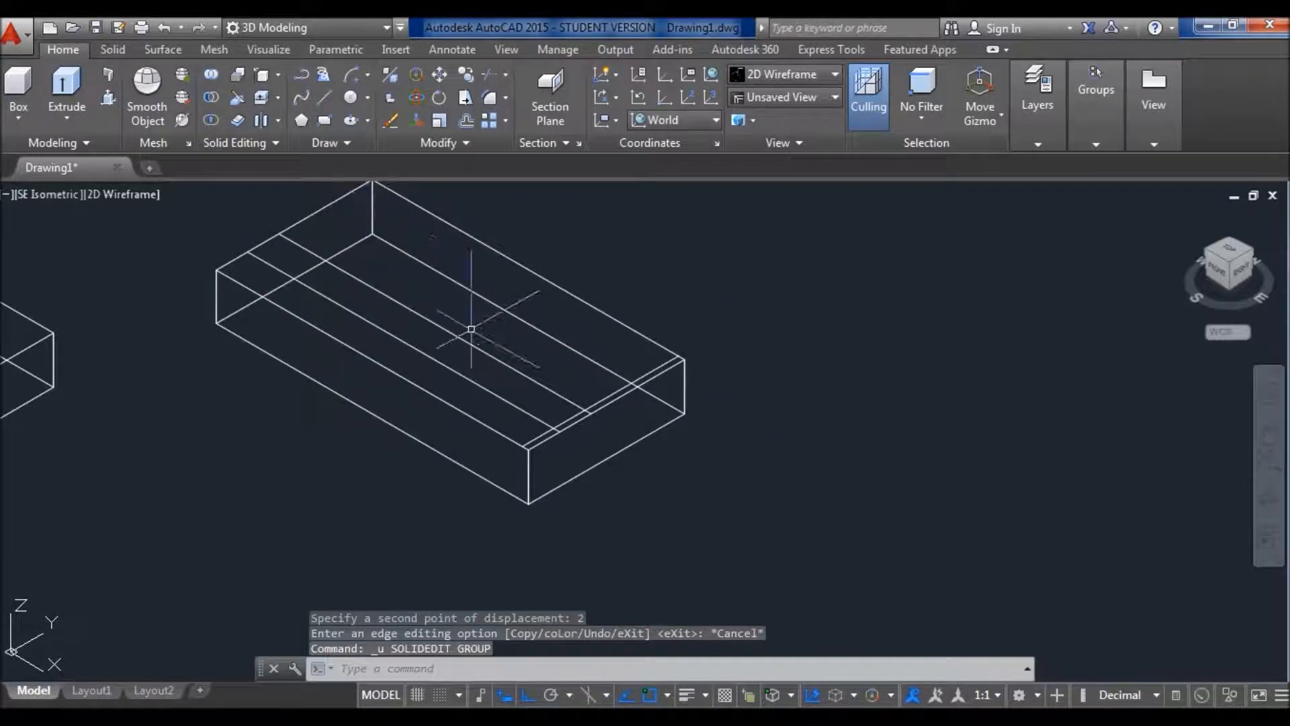
click(625, 388)
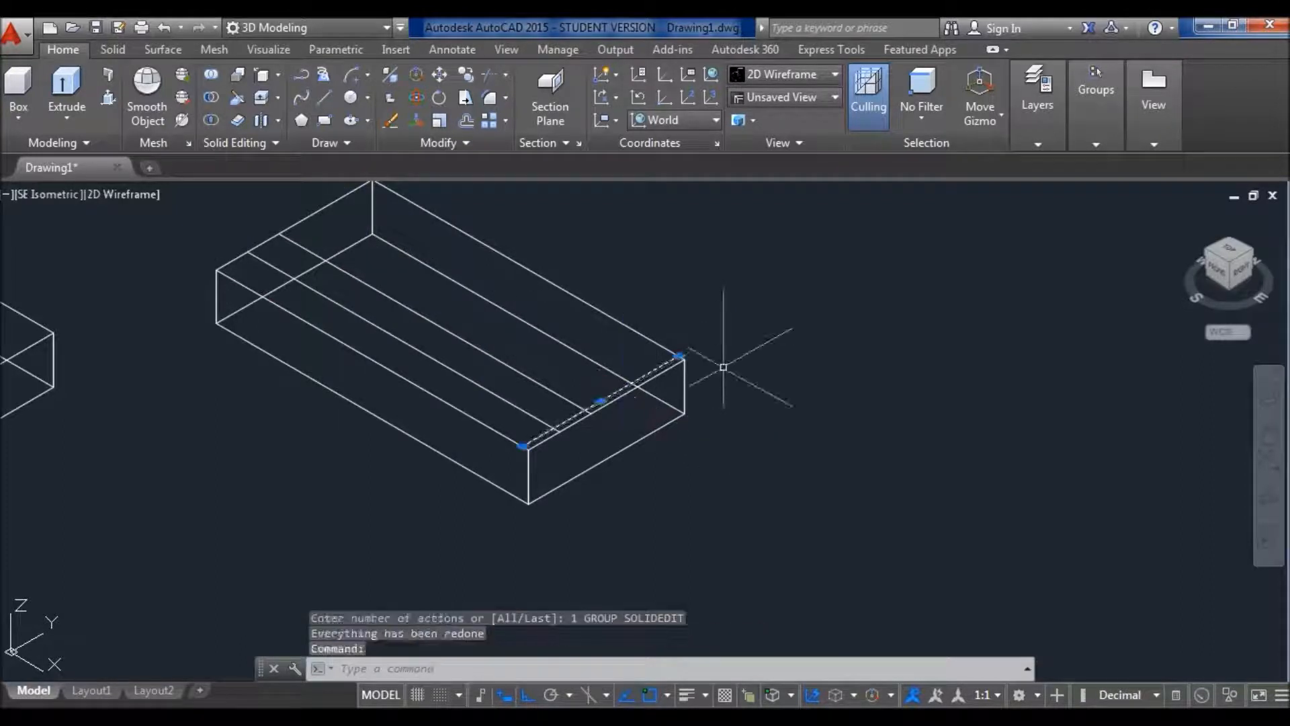
key(Delete)
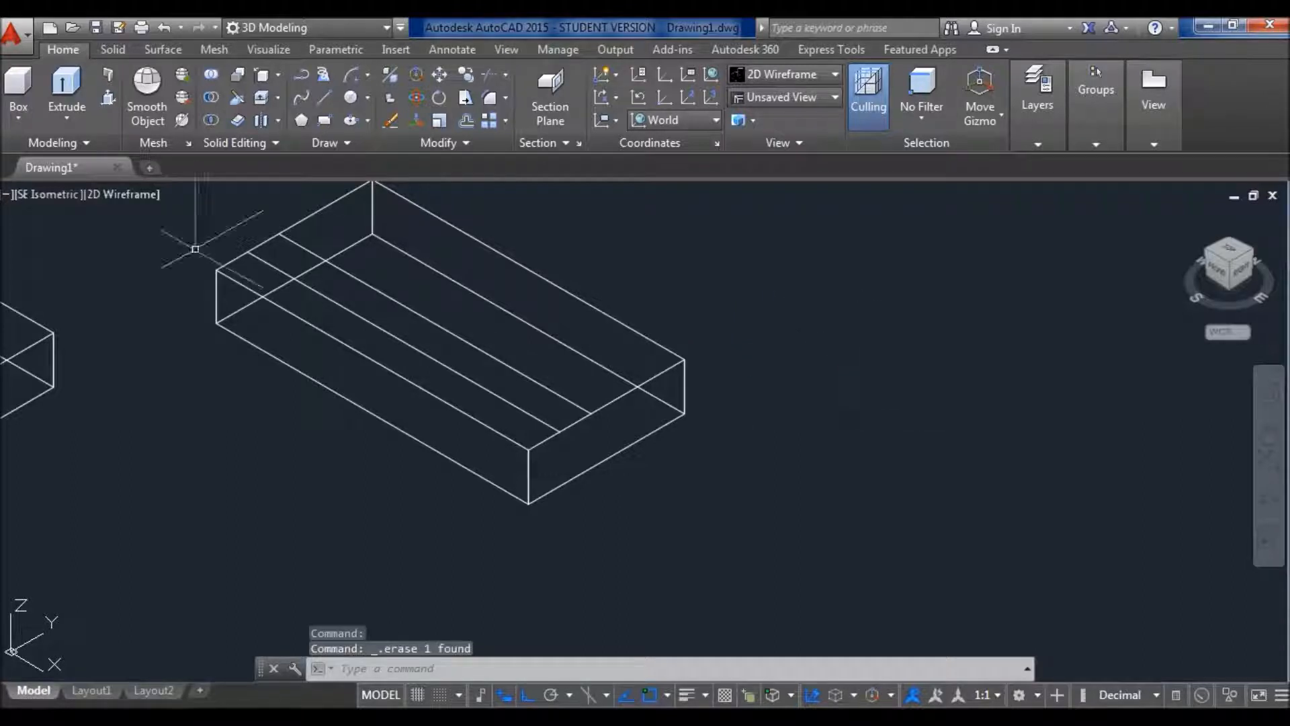
Step: Copy the extruded box's near short top edge 20 inward along the box's length
key(Return)
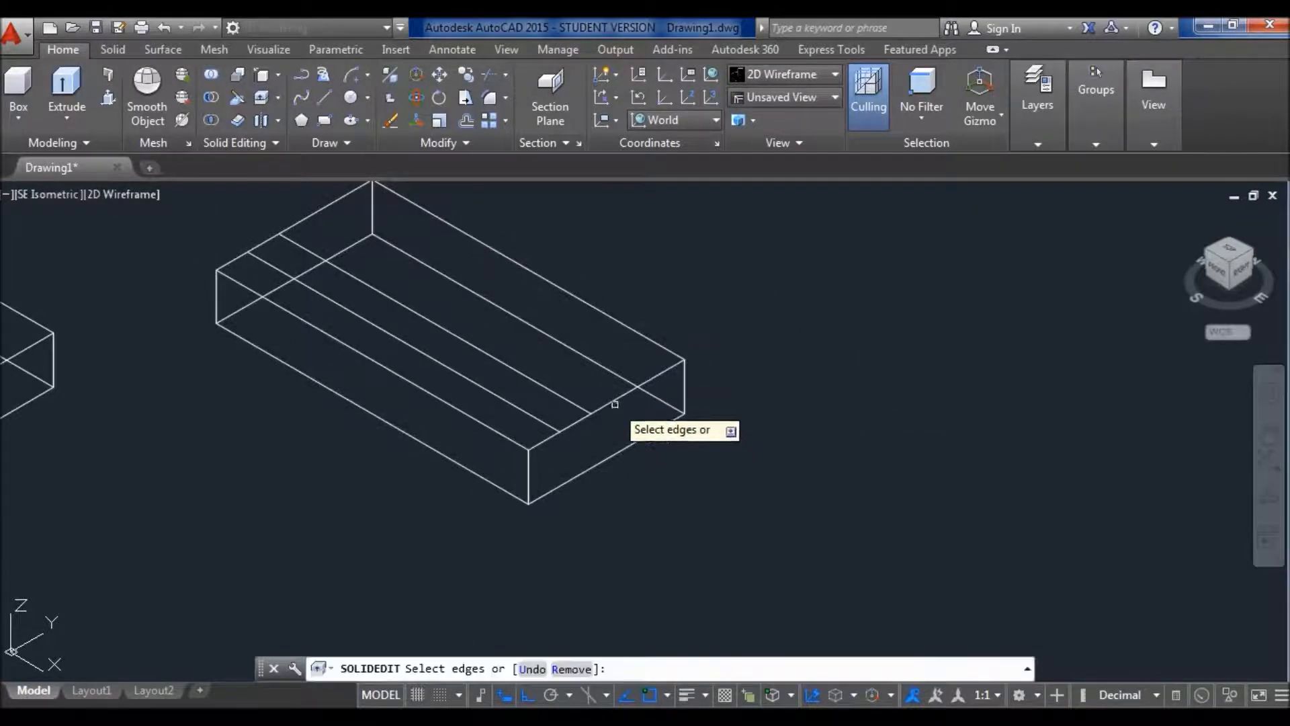
click(609, 404)
key(Return)
click(820, 397)
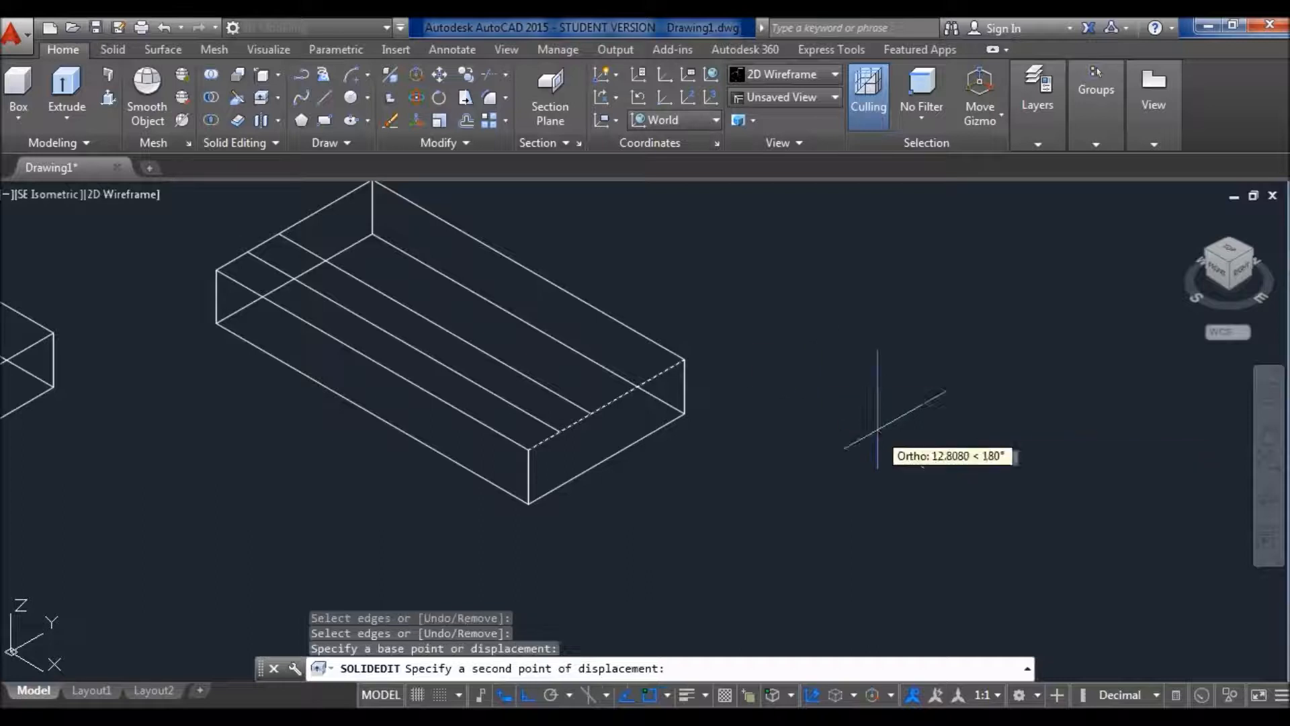
text(20)
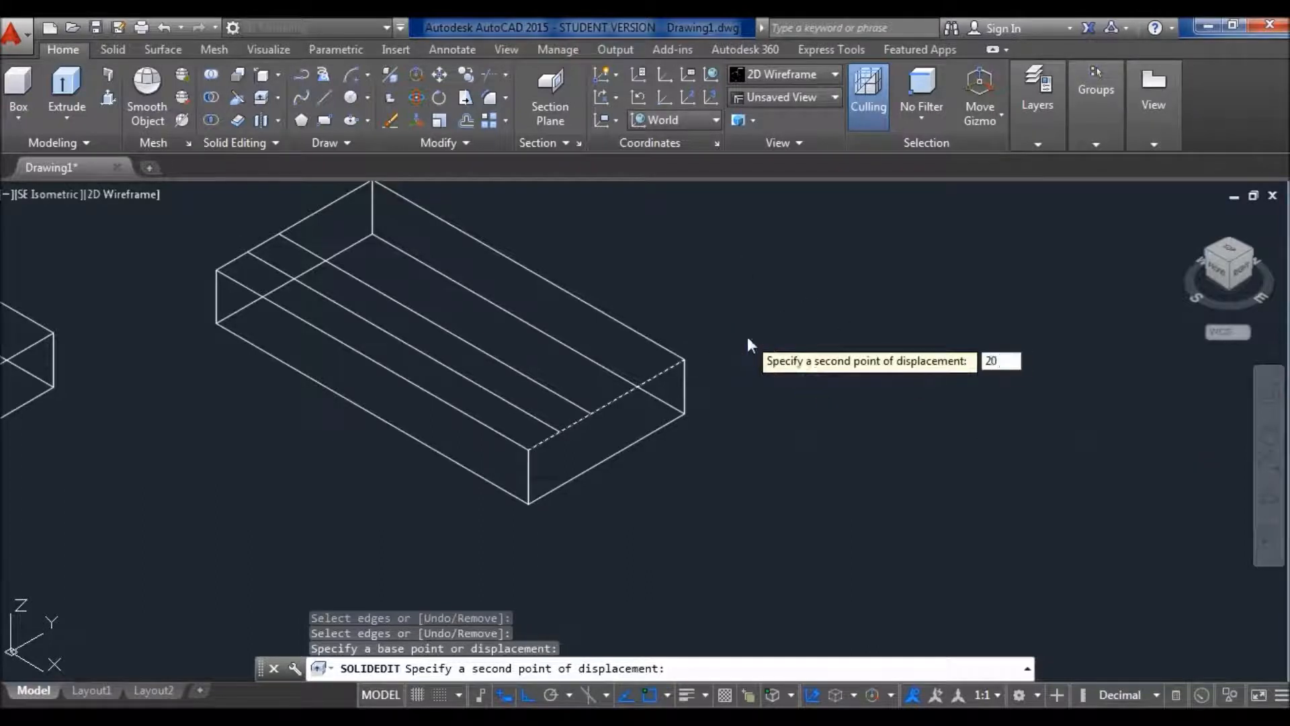
key(Return)
key(Escape)
Step: Trim the copied edge lines to a small rectangular slot outline open at the box's near short edge
scroll(577, 303, up, 2)
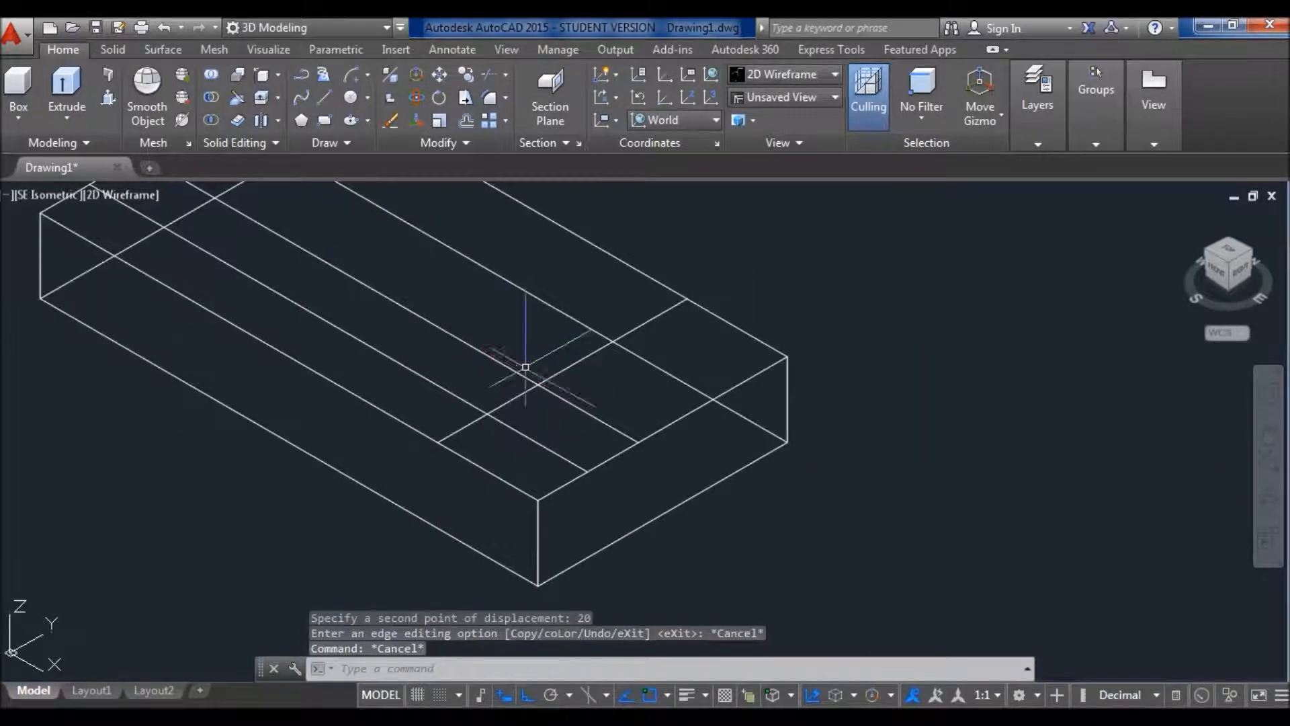
key(Return)
key(Return)
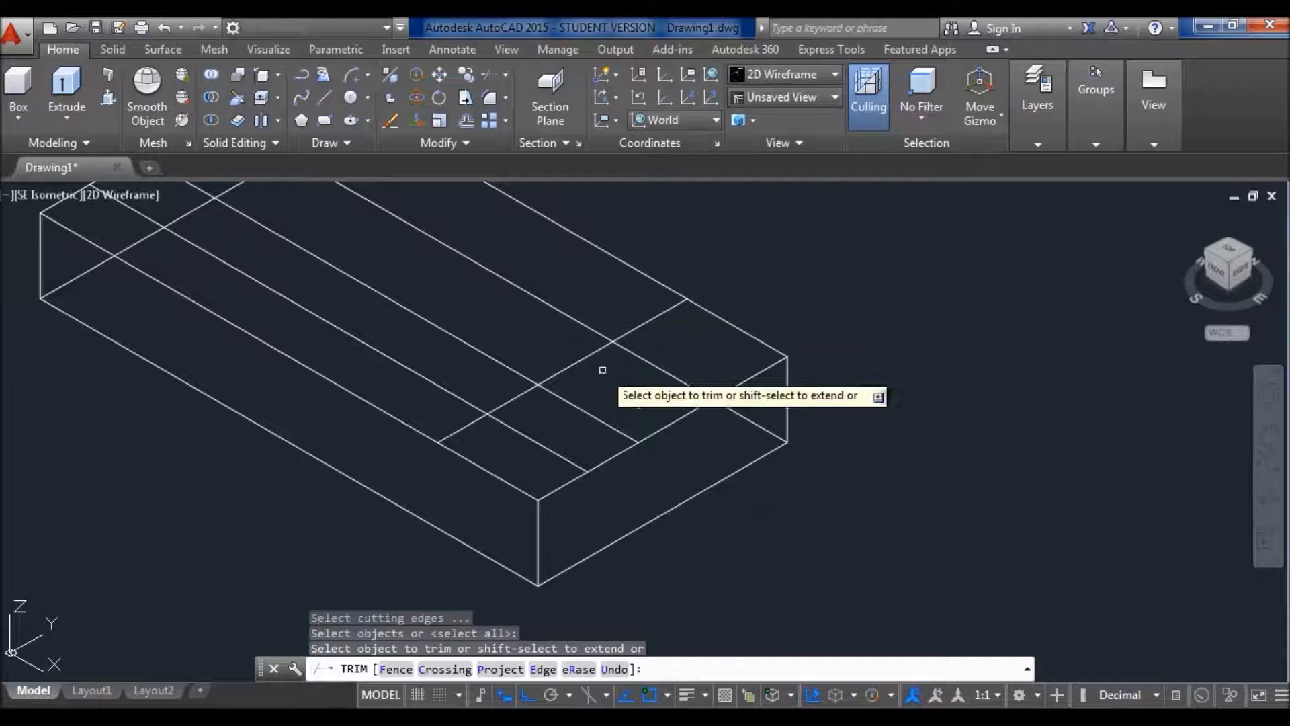
click(586, 357)
click(504, 363)
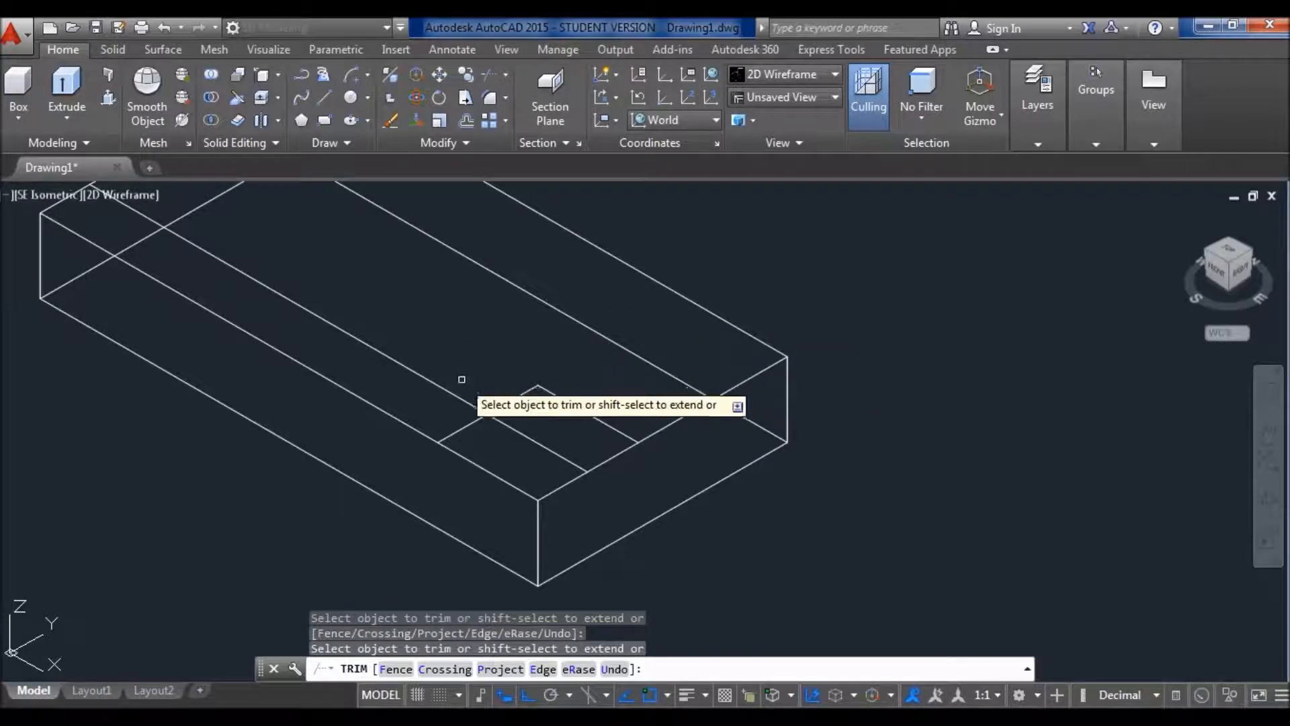
click(462, 400)
click(462, 423)
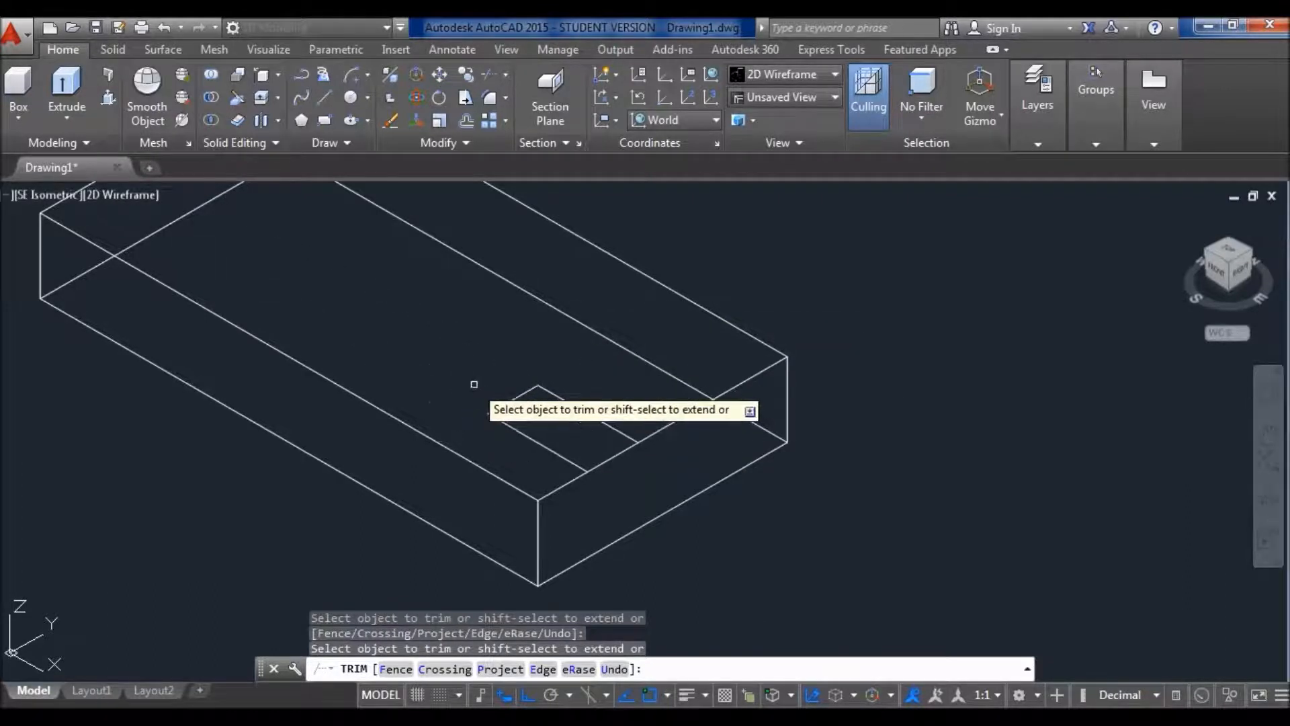
key(Escape)
Step: Erase the short cross line closing the slot outline's inner end
scroll(485, 368, up, 2)
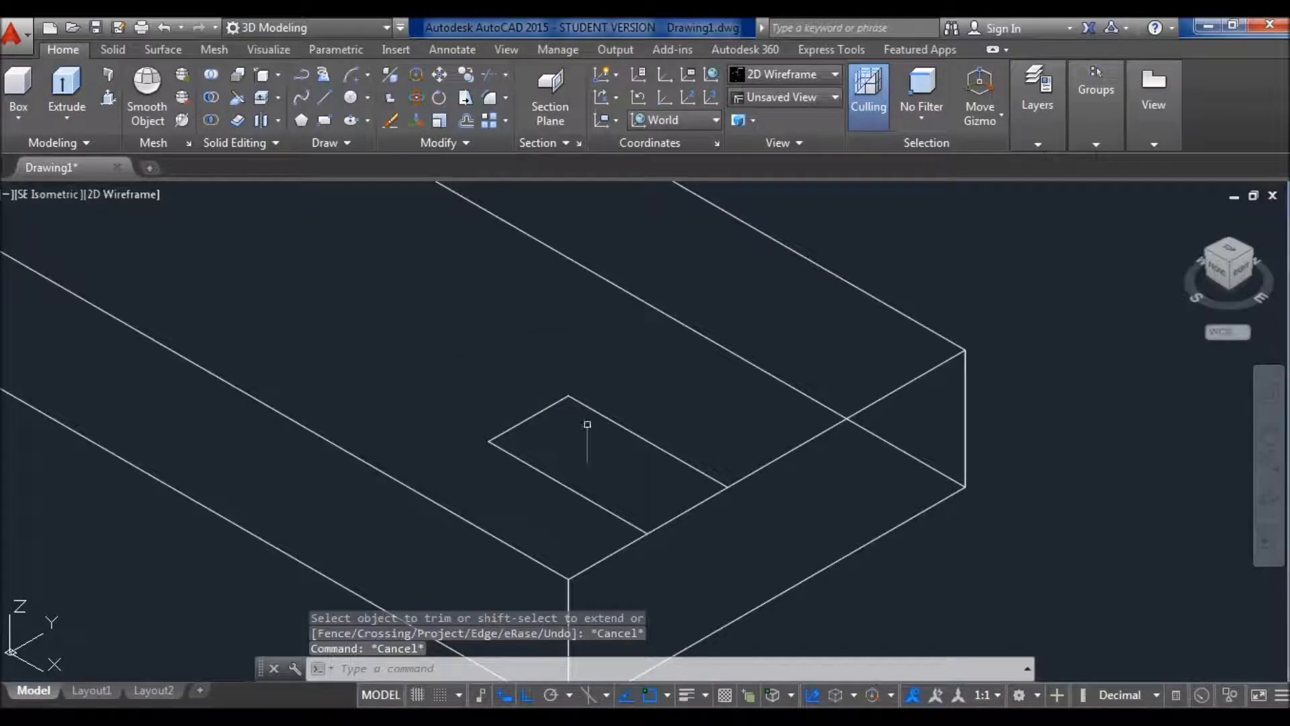
click(525, 422)
key(Delete)
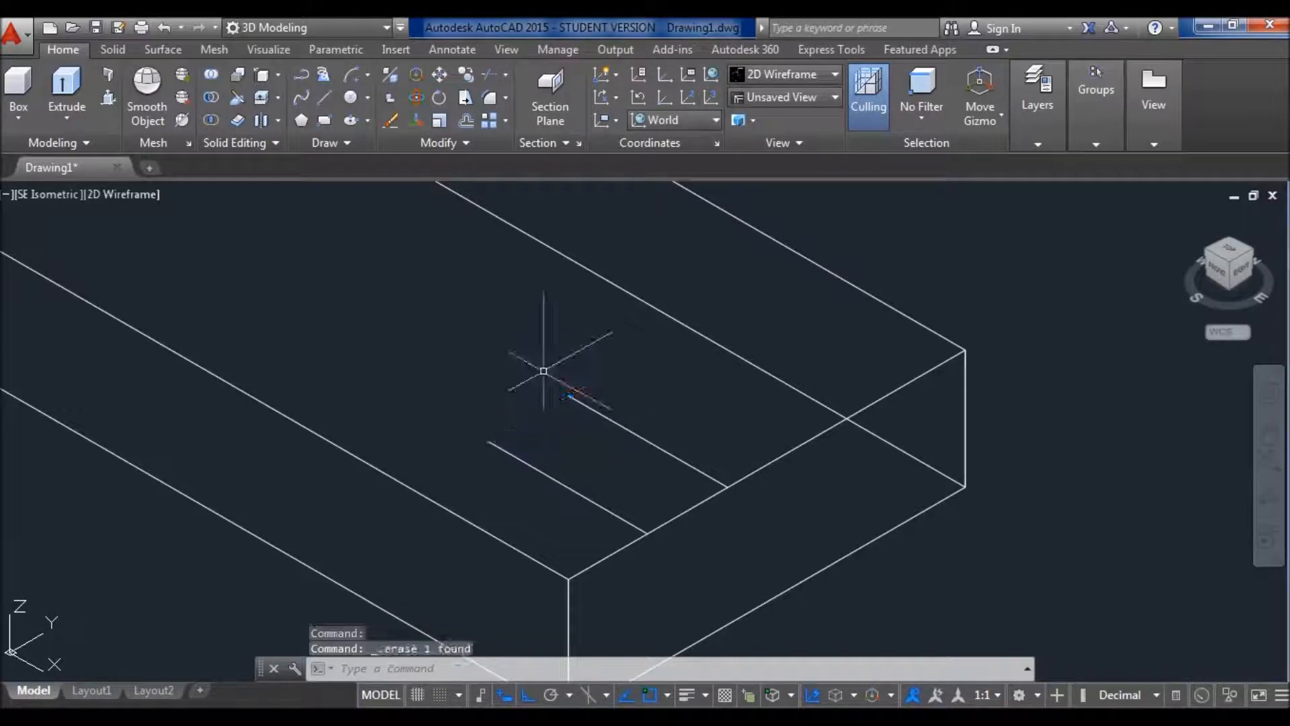
Step: Round the slot's inner end by filleting its two parallel side lines with the fillet radius set to 0
key(Return)
text(r)
key(Return)
text(0)
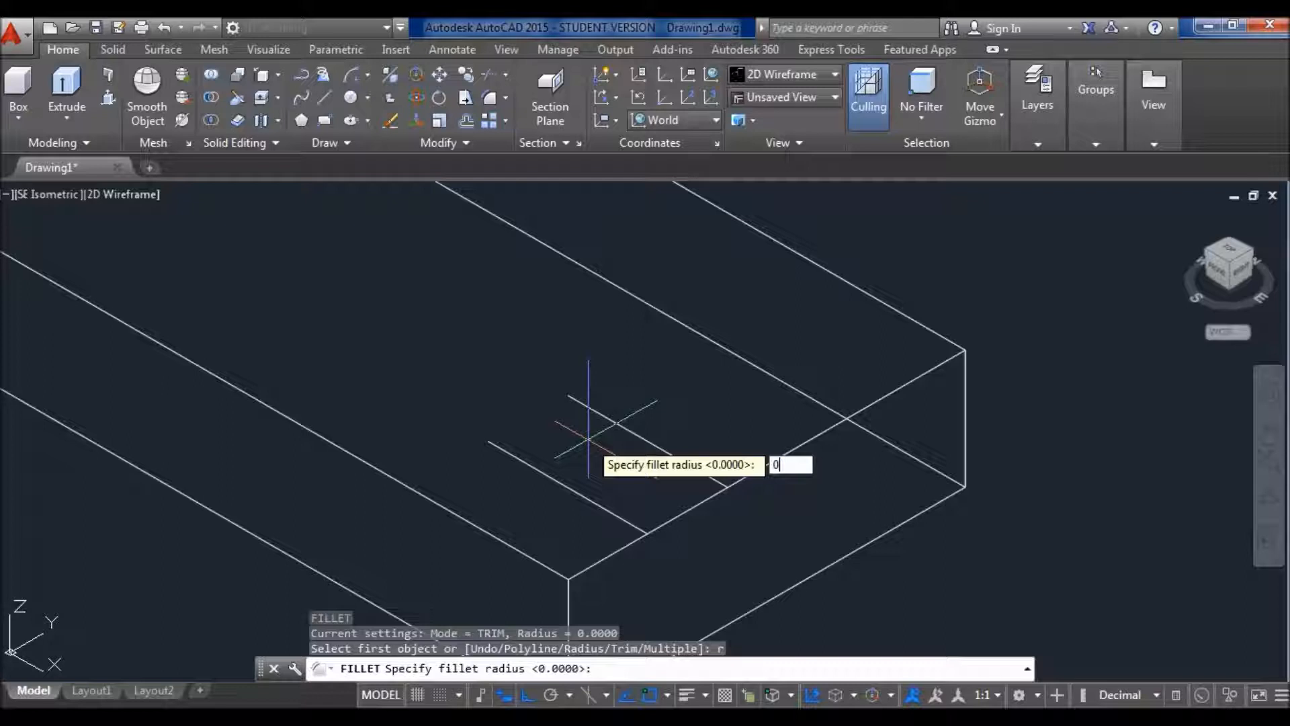
key(Return)
click(558, 471)
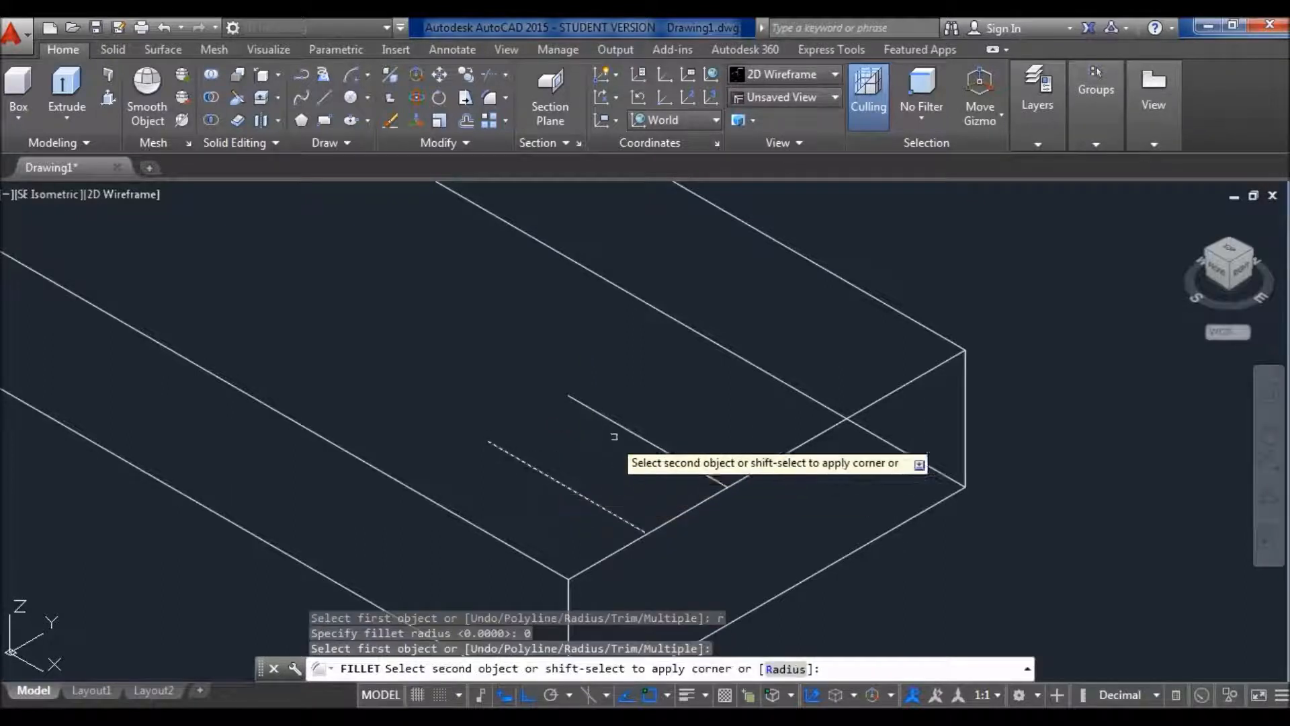
key(Escape)
Step: Try to extrude the slot's round end arc downward while the outline is still separate pieces, and cancel the extrusion
scroll(672, 361, down, 3)
scroll(754, 337, up, 2)
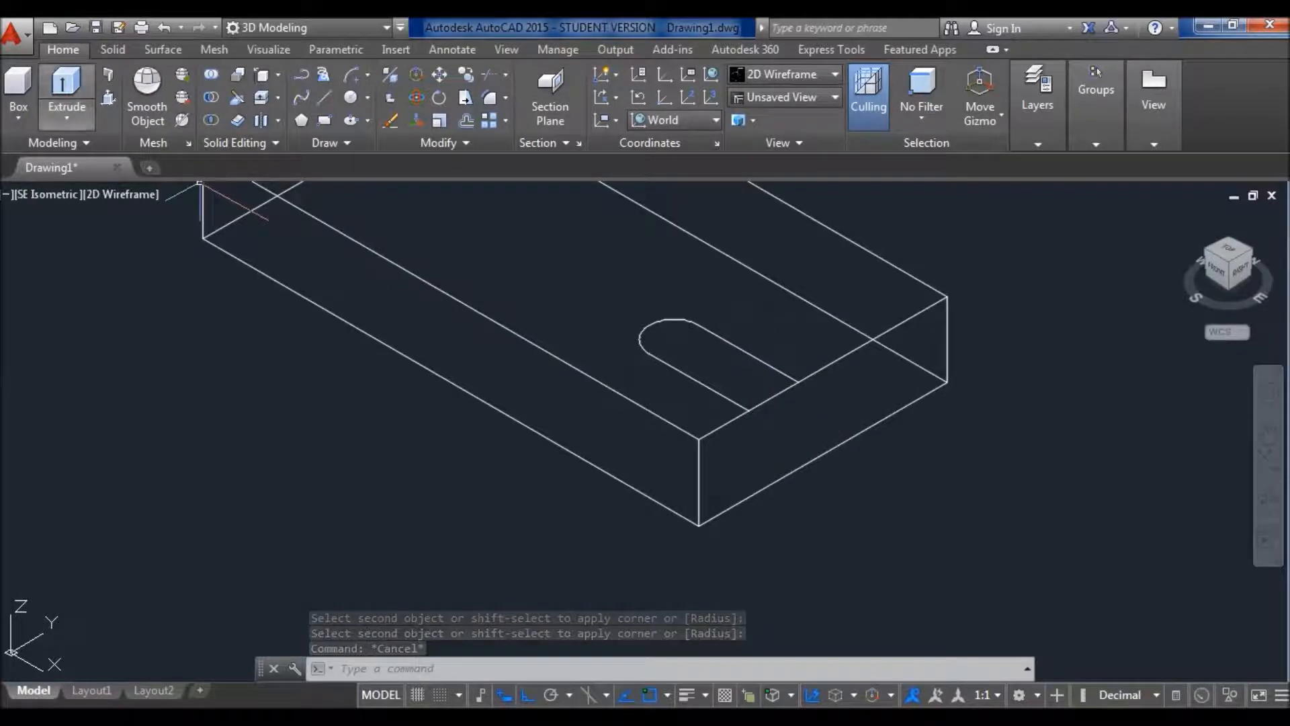
click(668, 318)
key(Return)
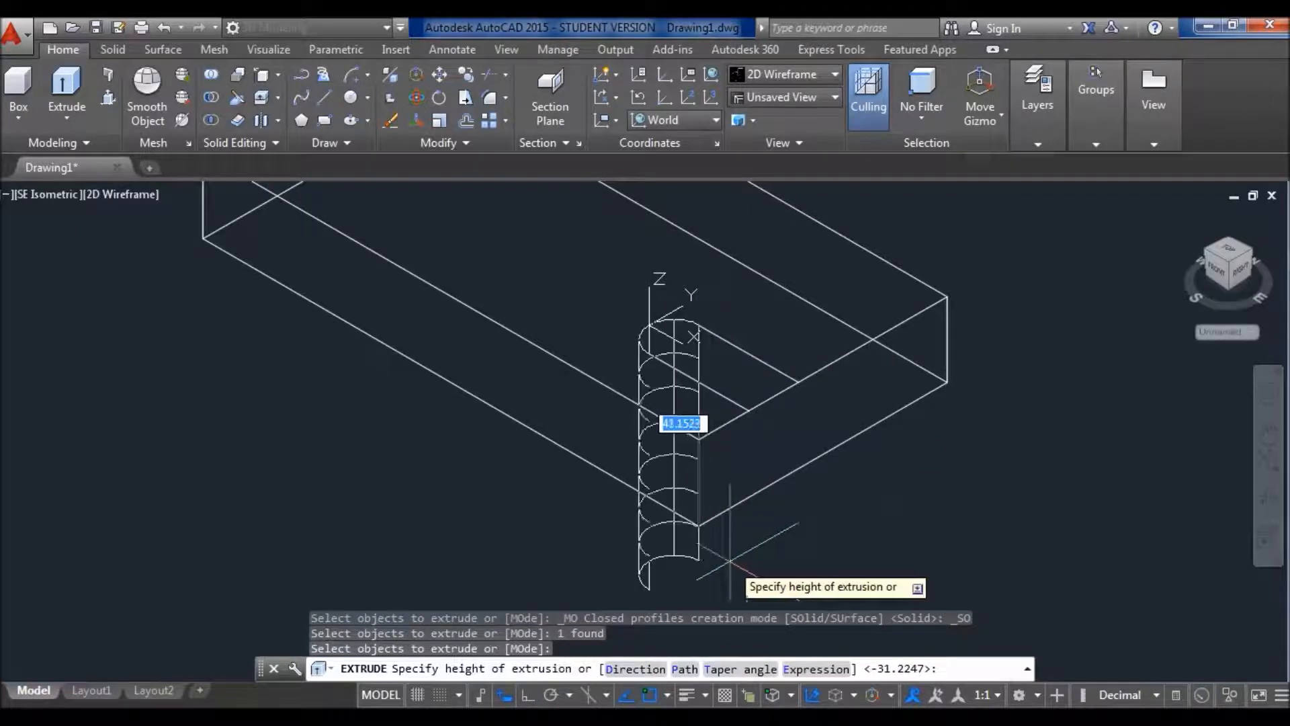
key(Escape)
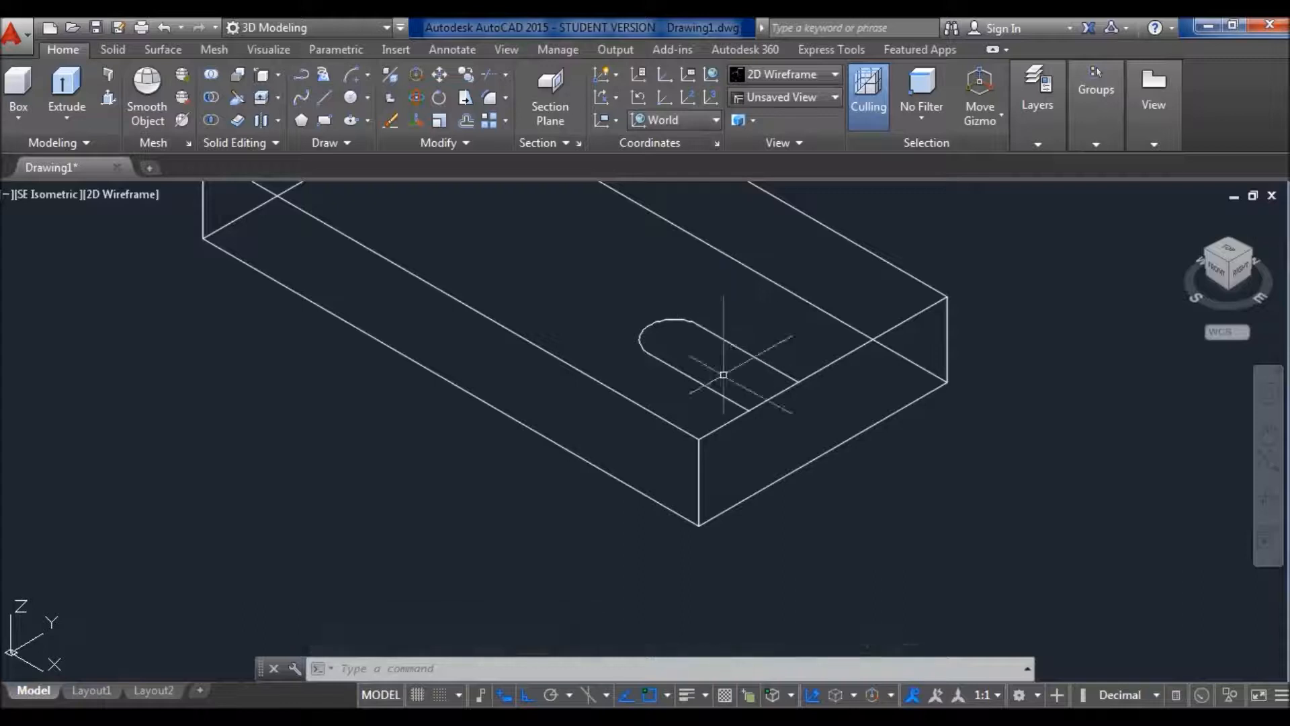
Step: Draw a line along the box's short top edge between the slot's two open side-line ends
text(l)
key(Return)
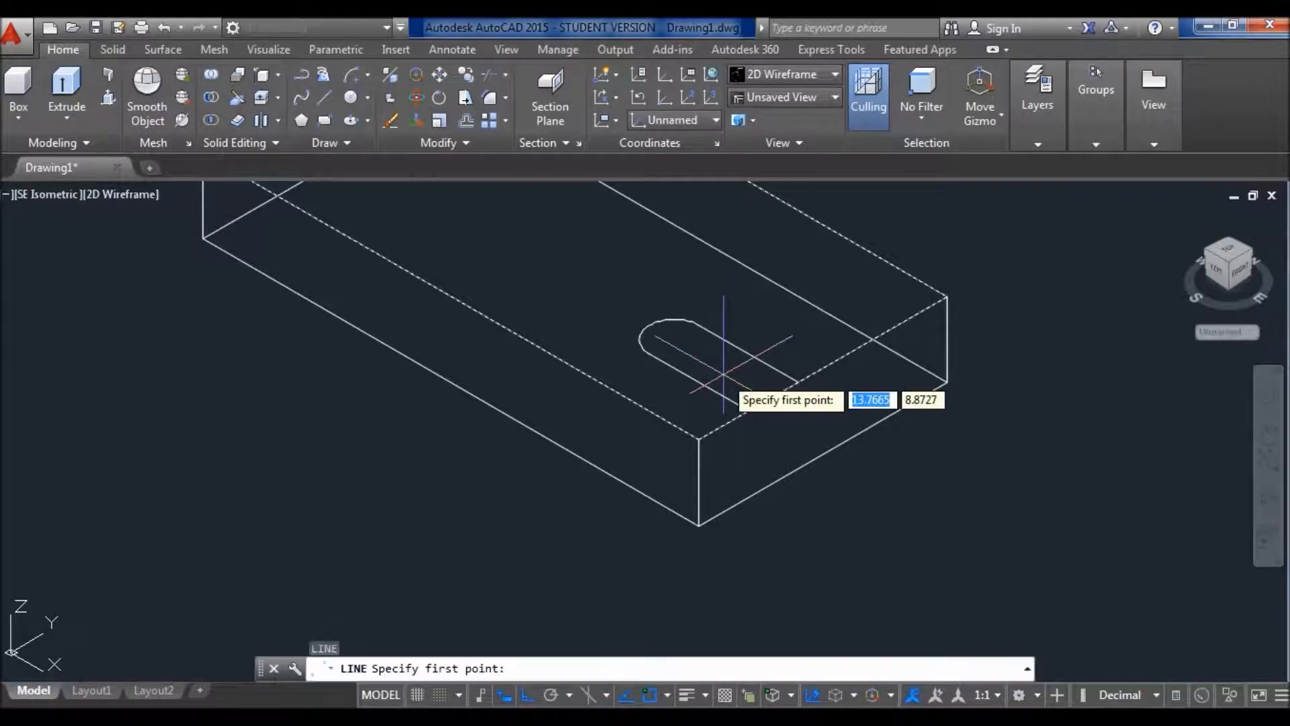
click(749, 405)
scroll(786, 380, up, 4)
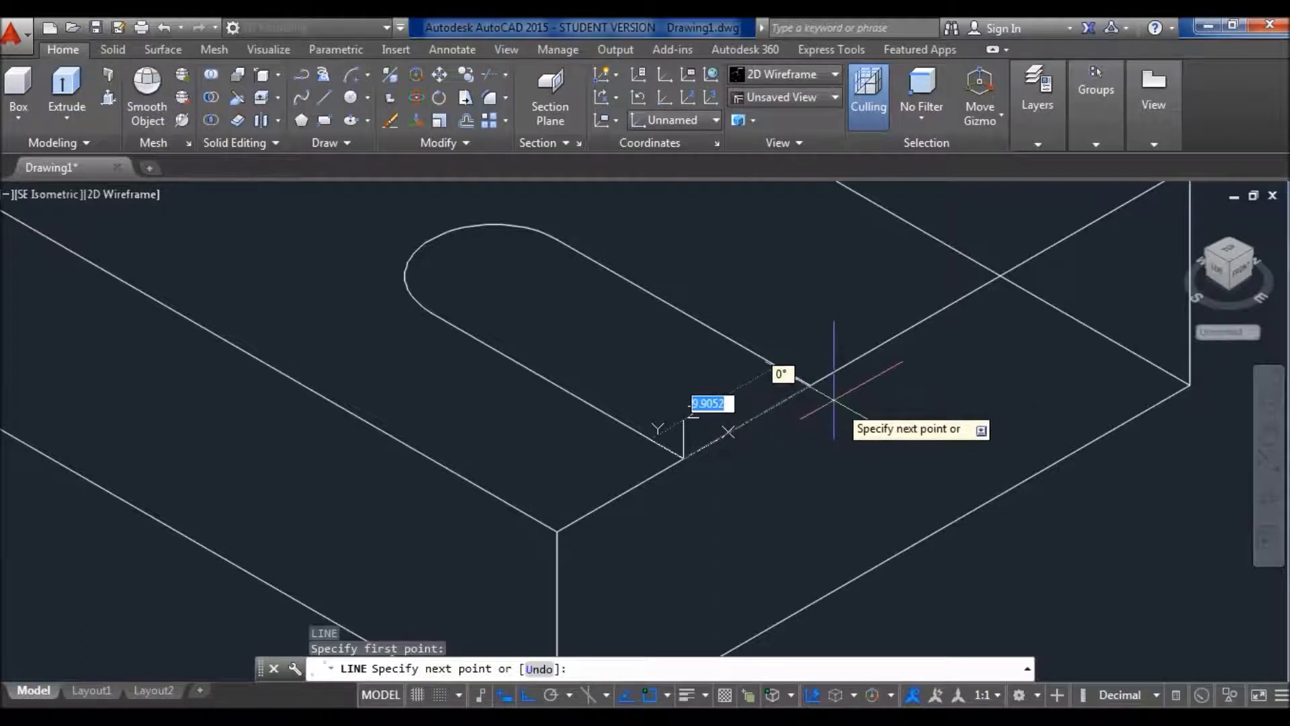
click(811, 385)
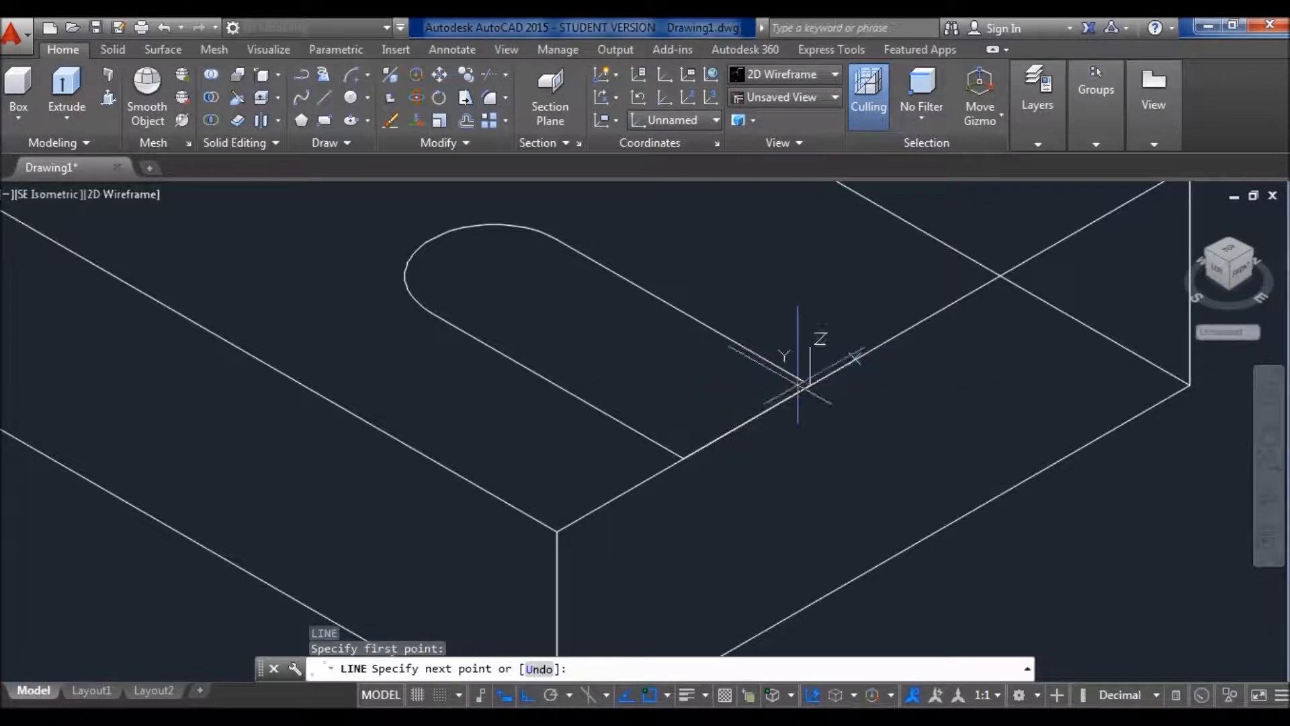
key(Escape)
Step: Join the slot's closing line, two side lines and end arc into one polyline, and check it by selecting it
click(746, 421)
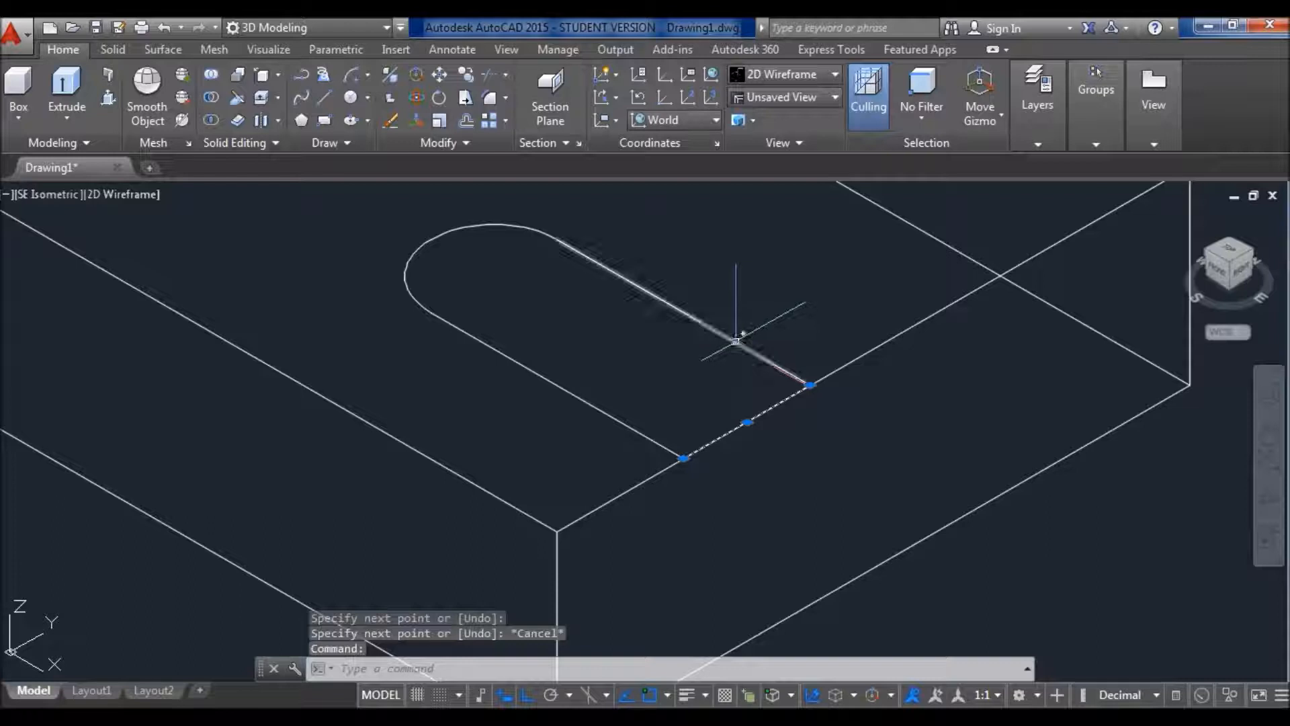
click(735, 341)
click(609, 412)
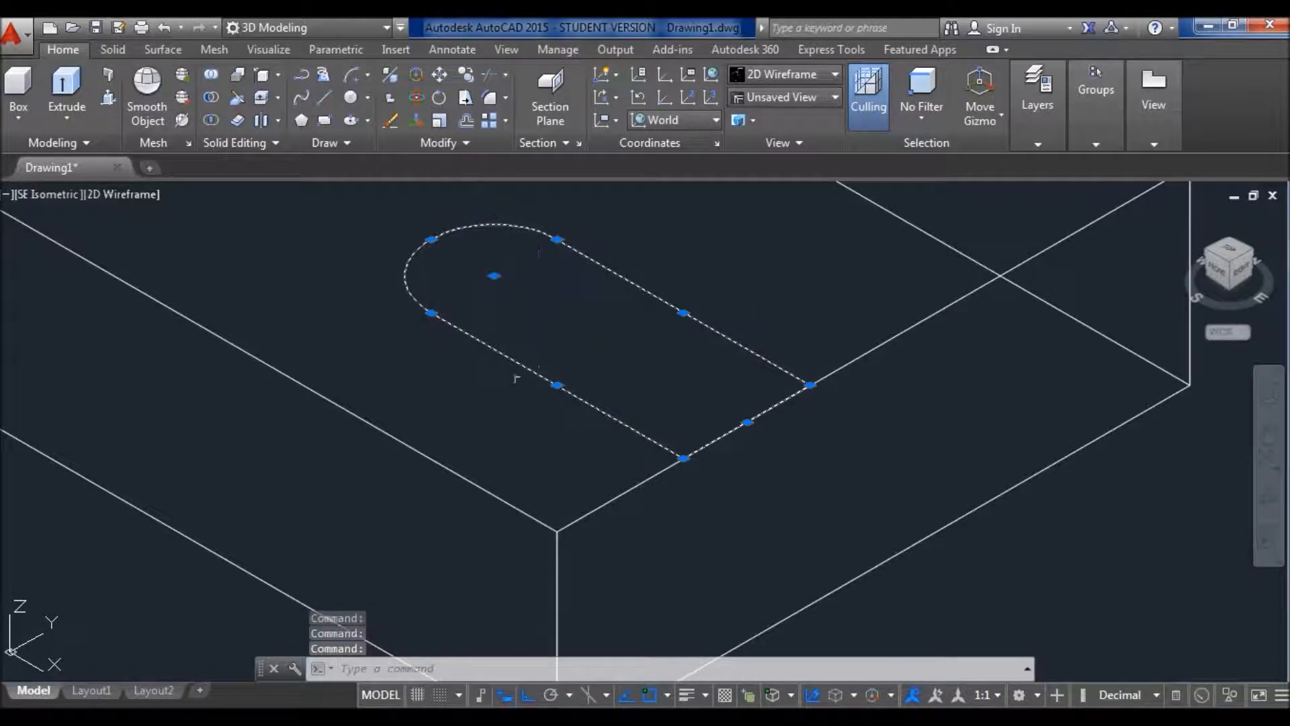
click(452, 144)
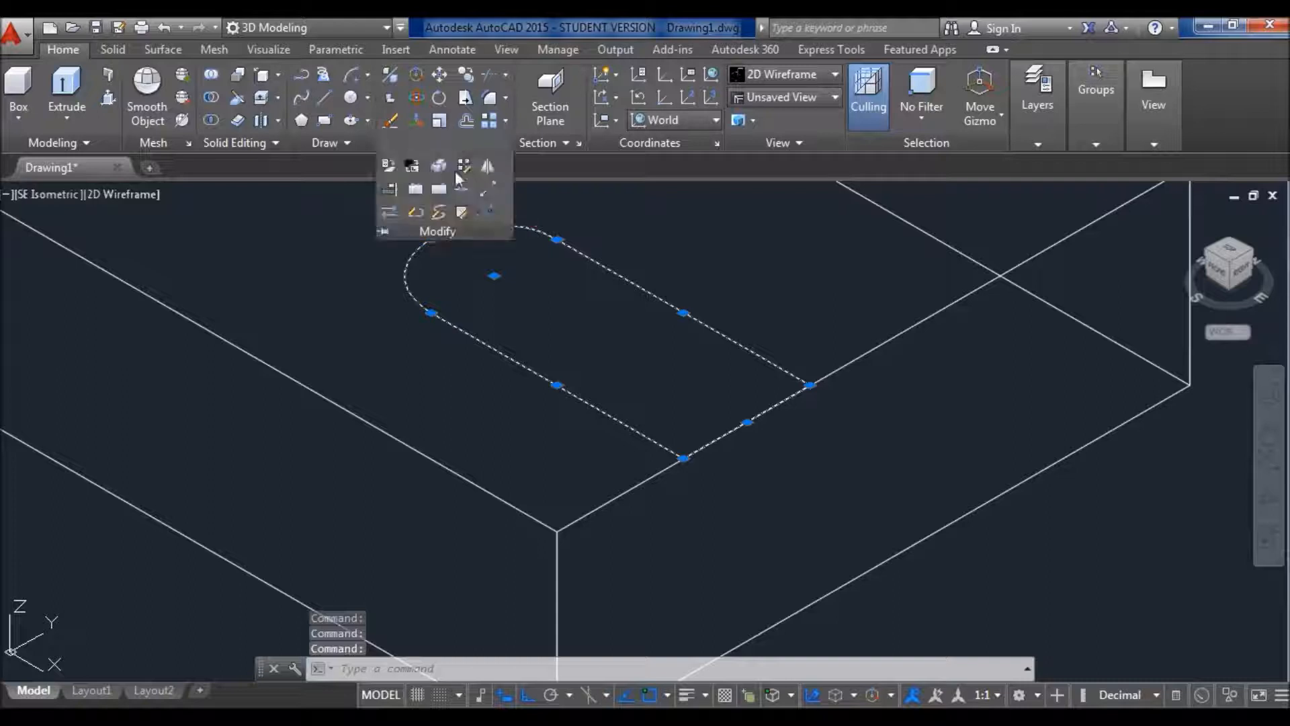
click(461, 189)
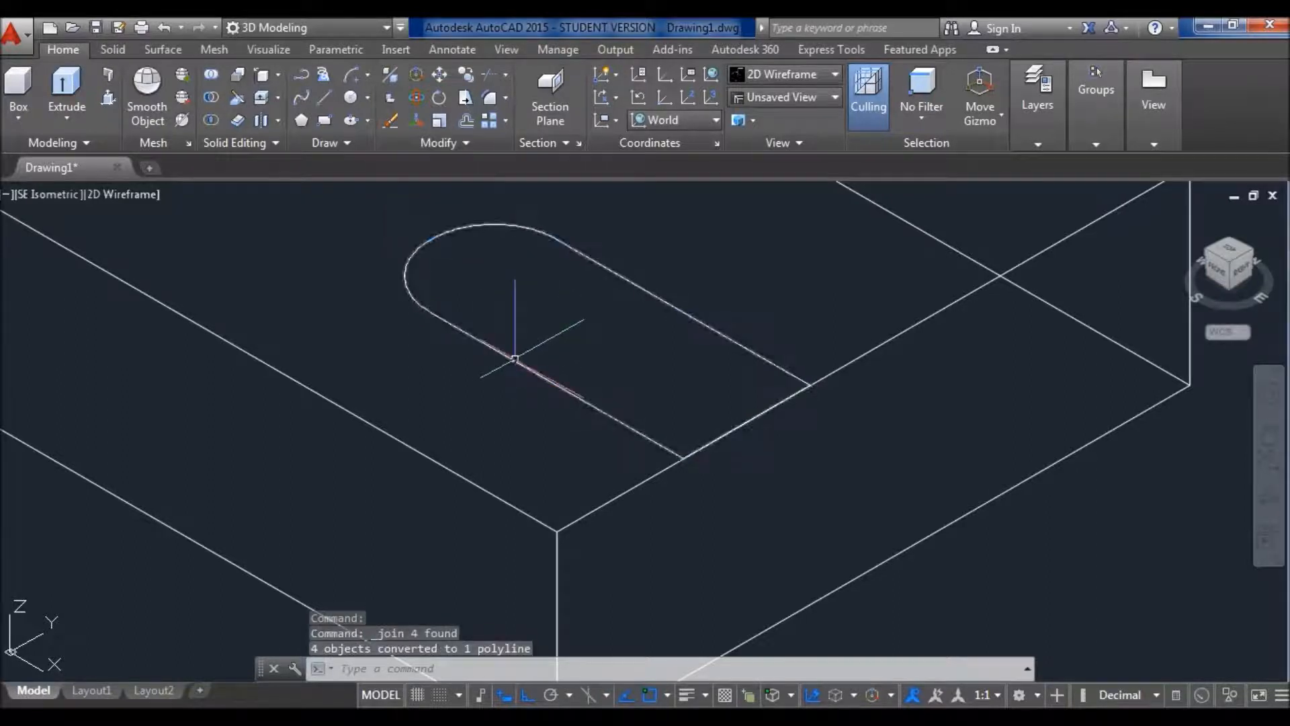
click(512, 360)
key(Escape)
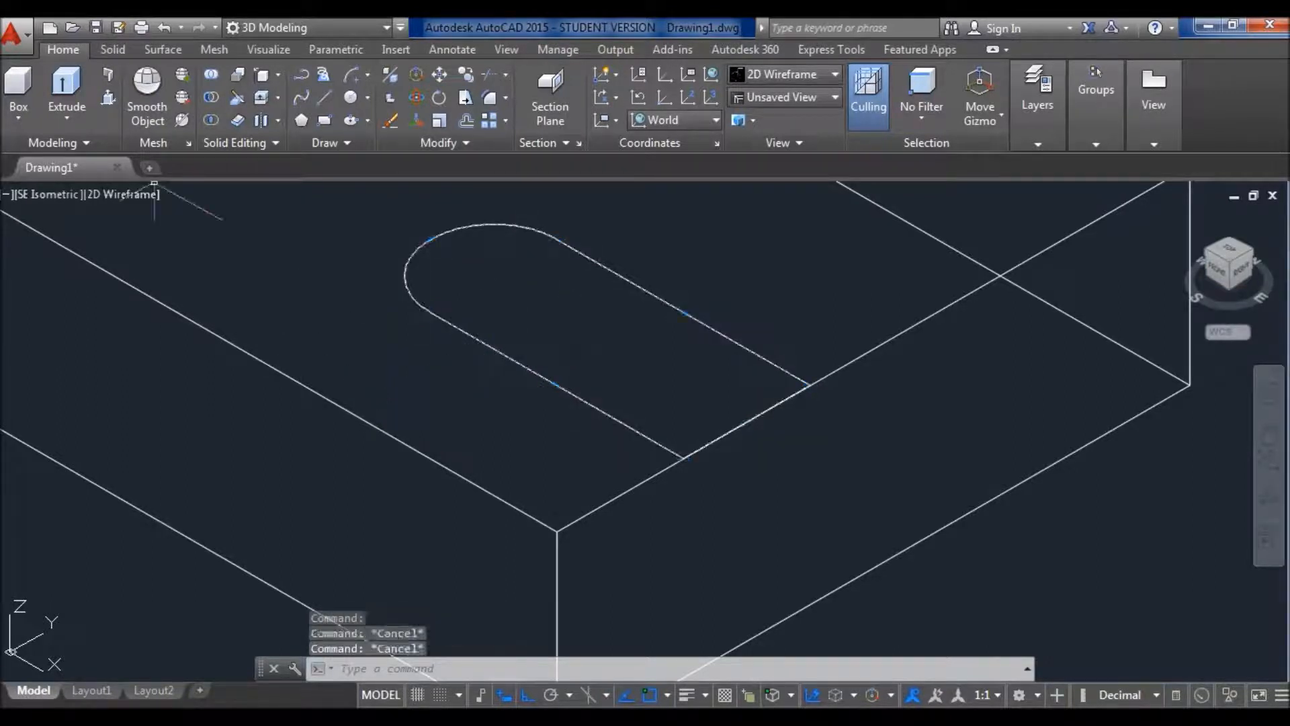
Step: Extrude the joined slot outline downward as a solid that reaches well past the box's underside
click(66, 83)
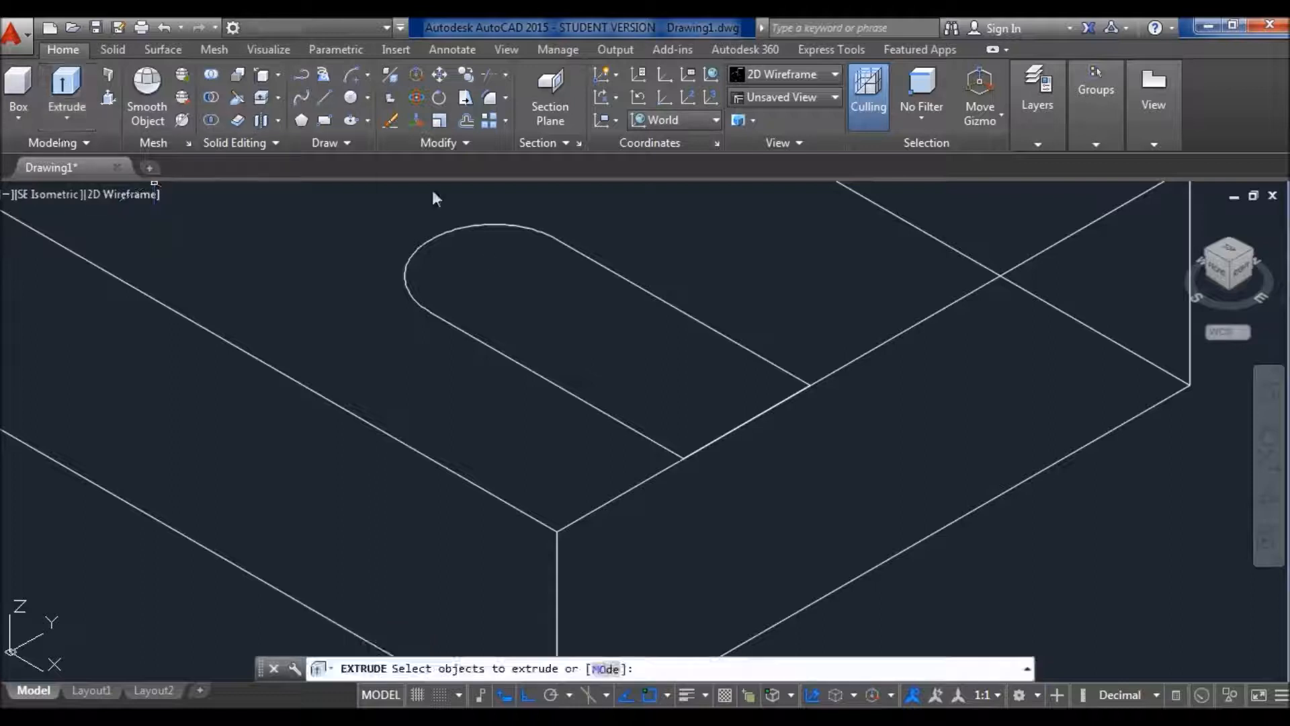
click(509, 357)
key(Return)
scroll(821, 297, up, 2)
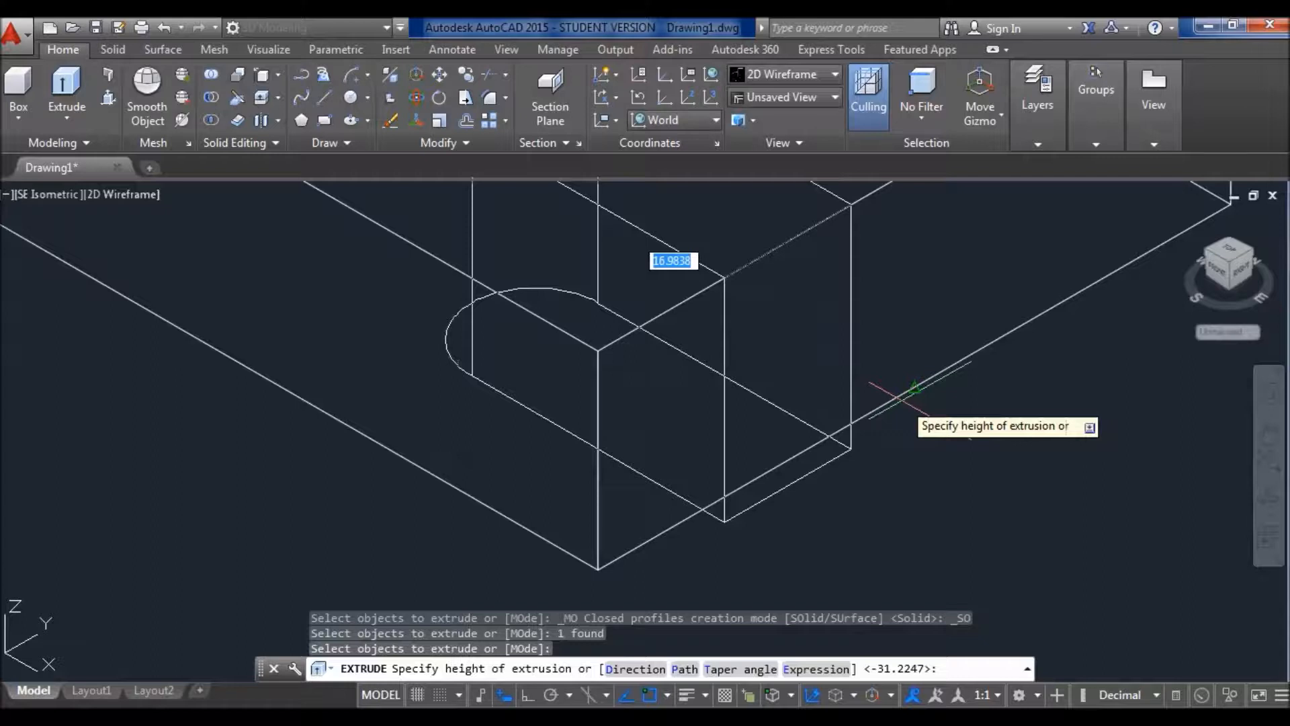
scroll(866, 390, down, 2)
click(821, 464)
scroll(876, 306, down, 2)
middle_drag(865, 339, 781, 468)
Step: Set the visual style to Realistic and bring both boxes into view
click(823, 77)
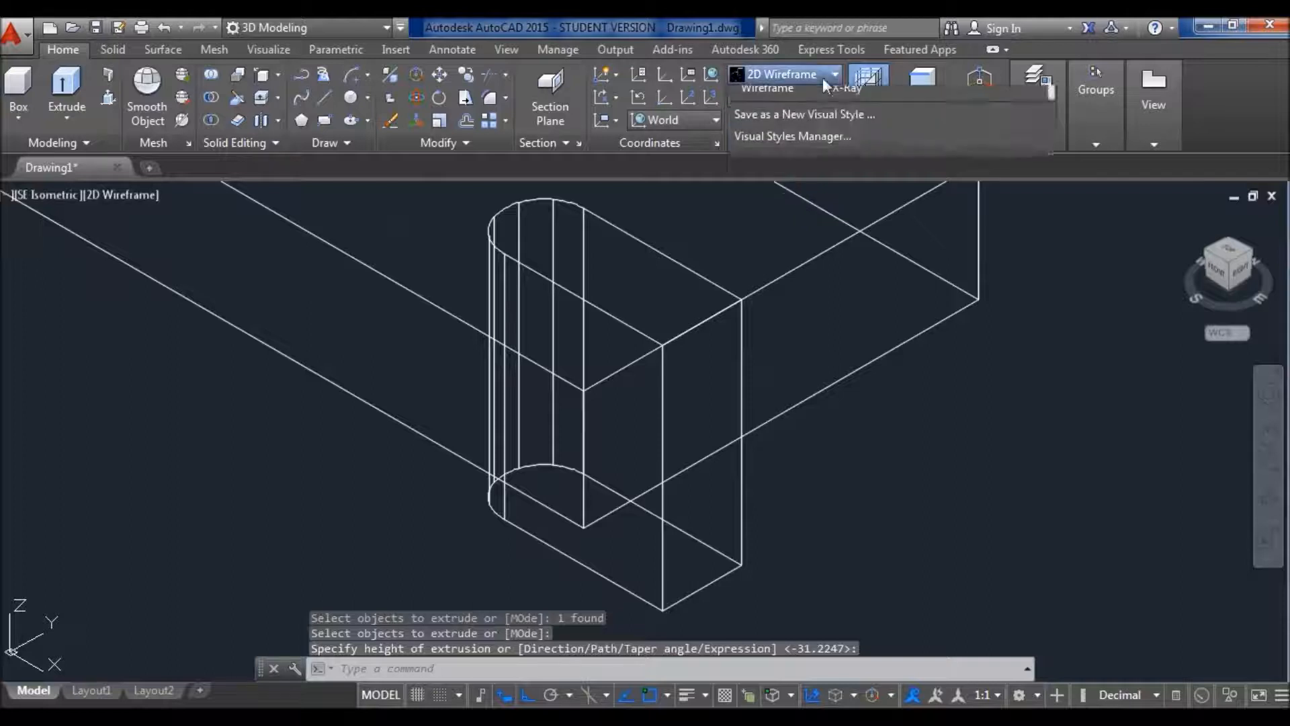
click(991, 122)
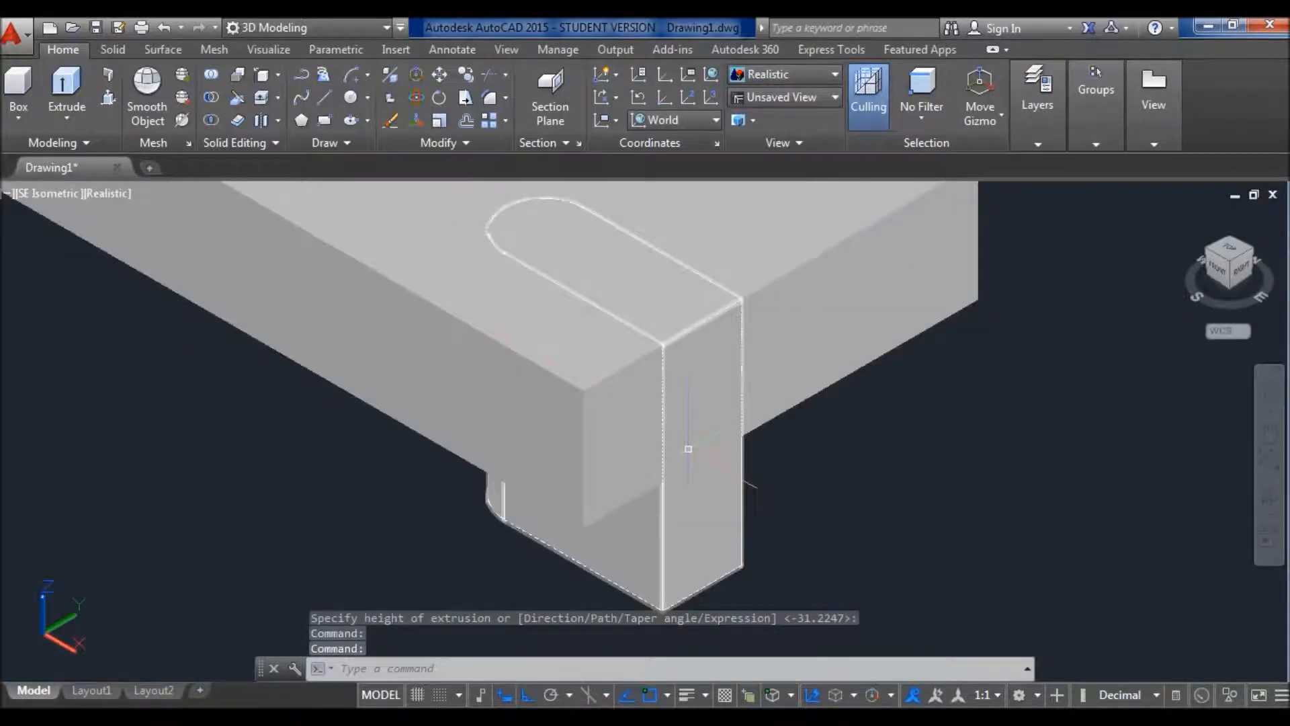
scroll(430, 453, down, 4)
middle_drag(503, 416, 772, 364)
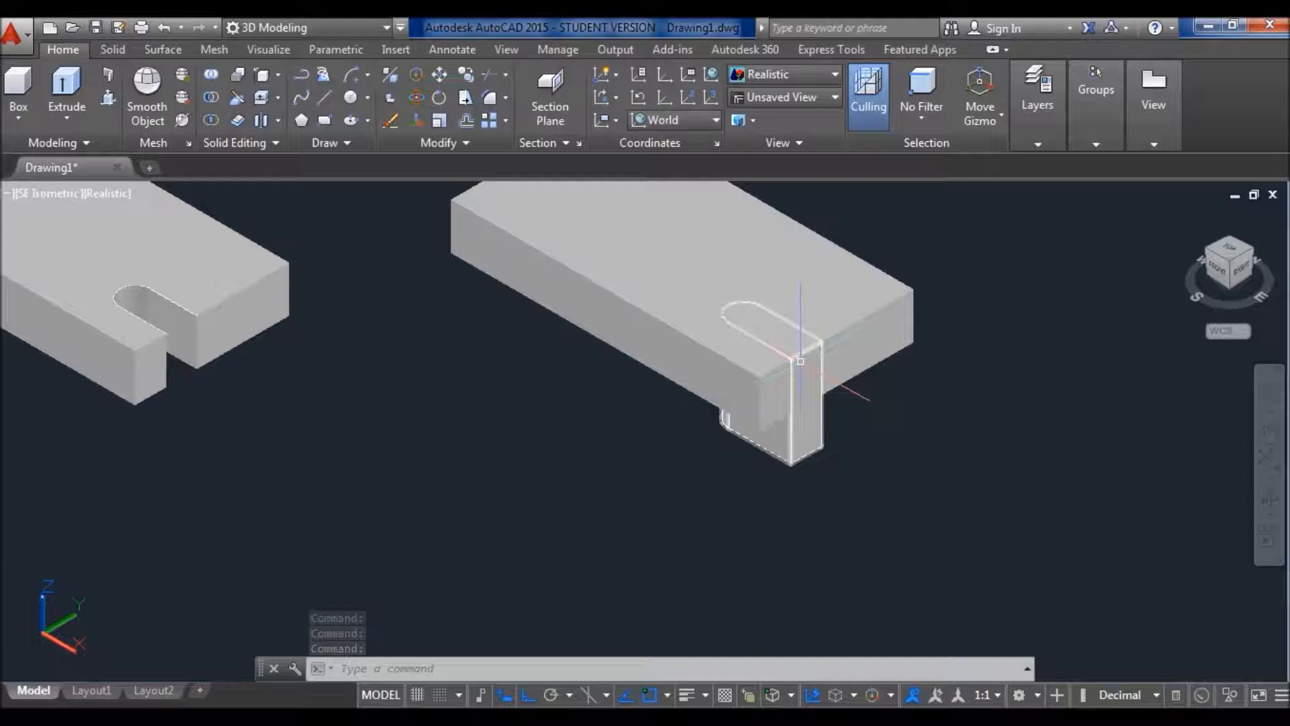
Step: Select the box and the extruded slot body in turn to check whether they are separate solids
click(648, 249)
key(Escape)
key(Escape)
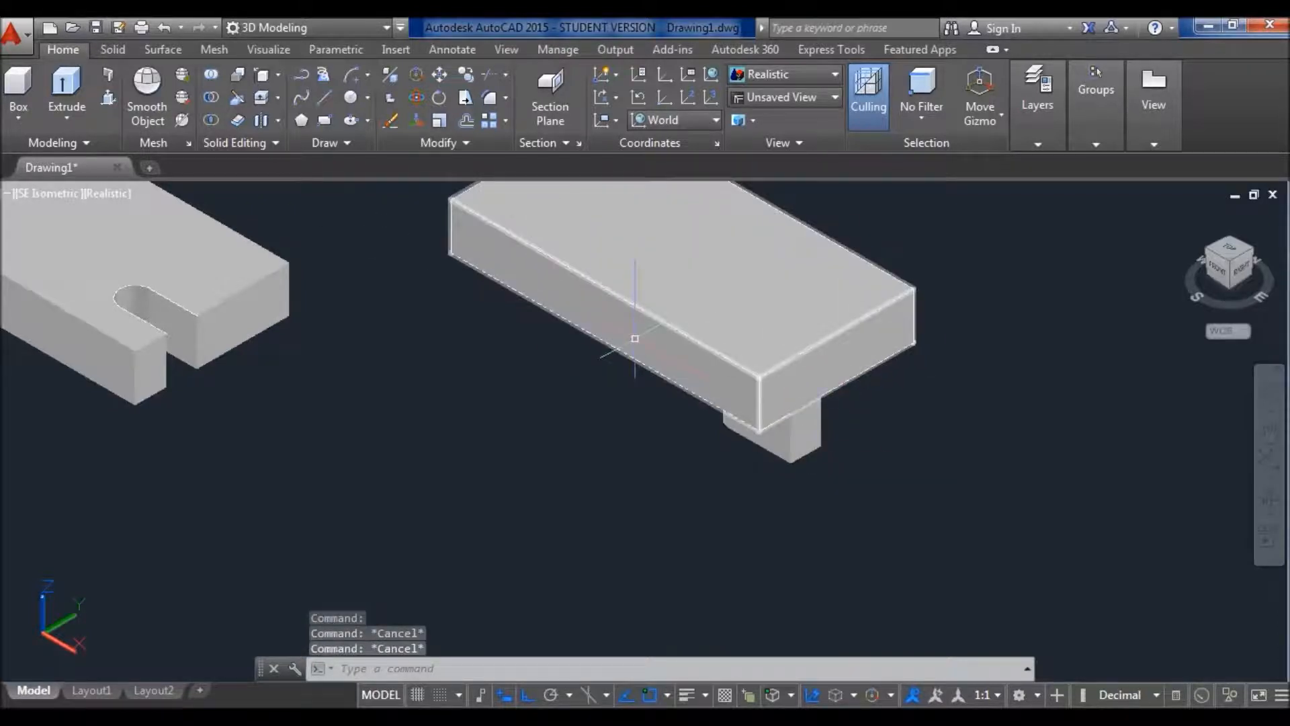
click(809, 442)
key(Escape)
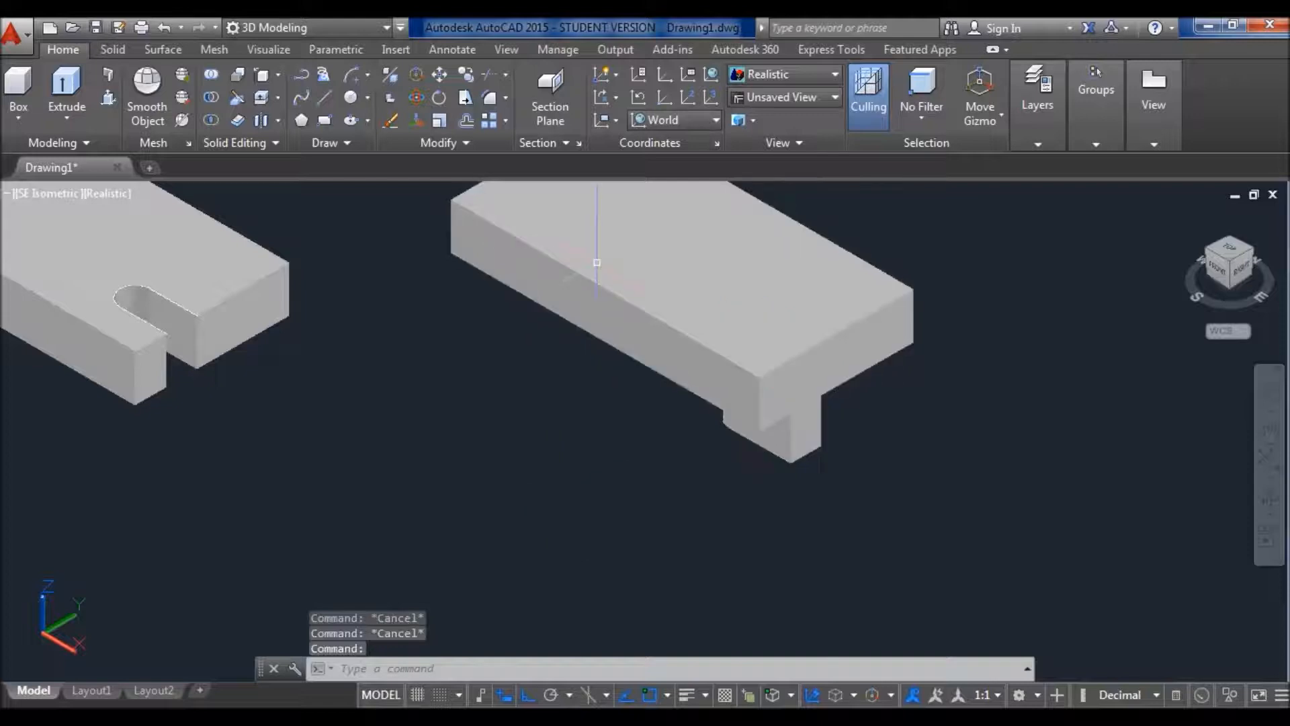
click(597, 261)
key(Escape)
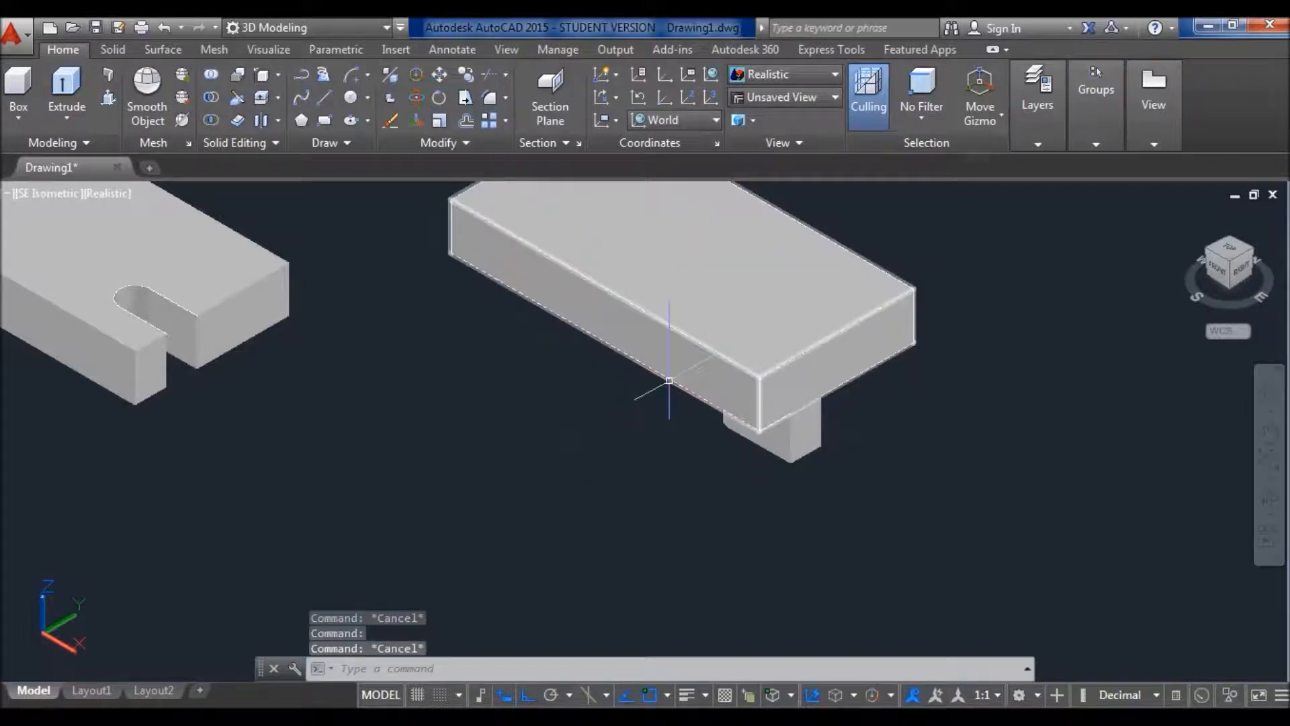
click(689, 356)
key(Escape)
Step: Subtract the extruded slot body from the box to cut the round-ended slot
middle_drag(627, 452, 551, 501)
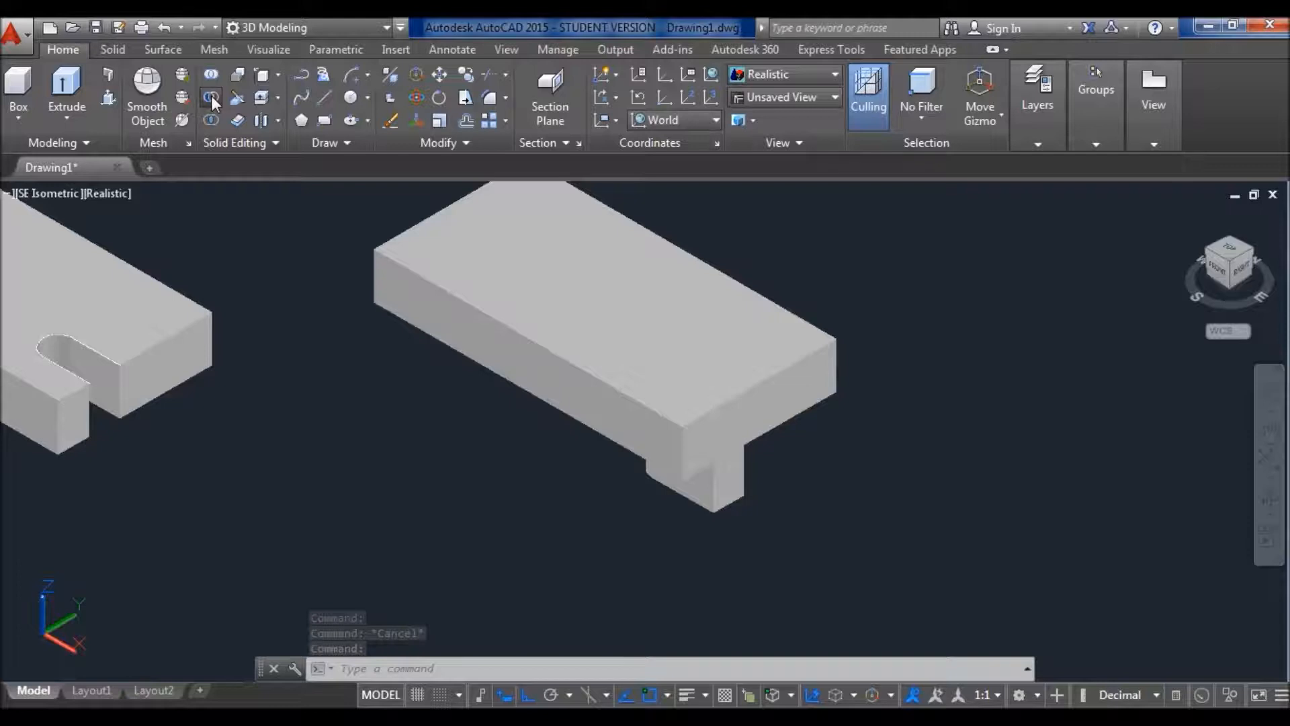
click(211, 99)
click(498, 283)
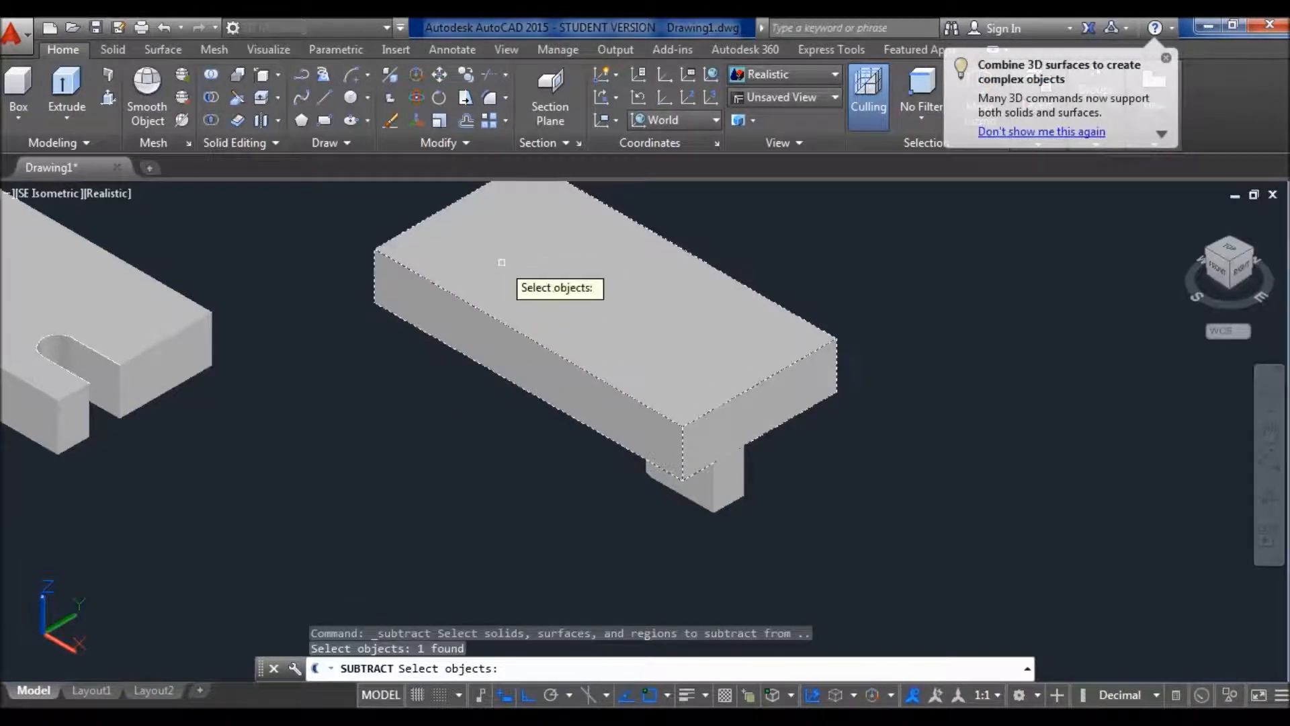
key(Return)
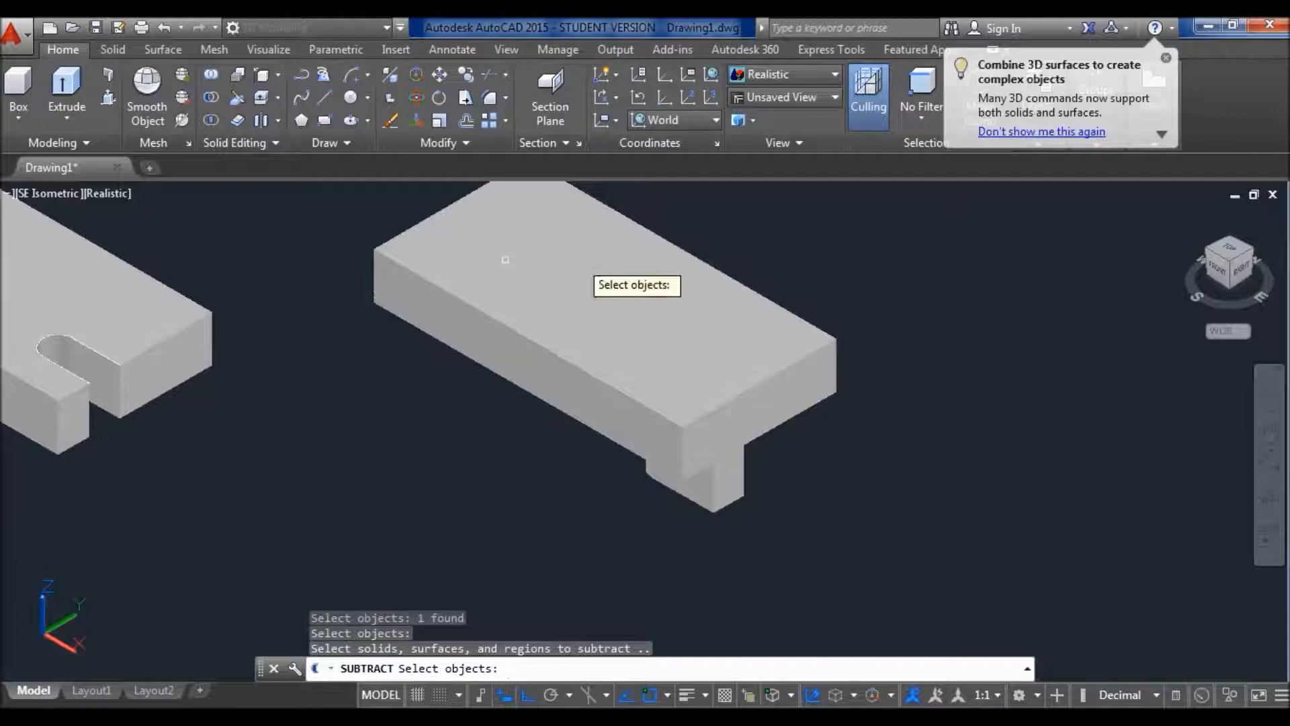
click(736, 483)
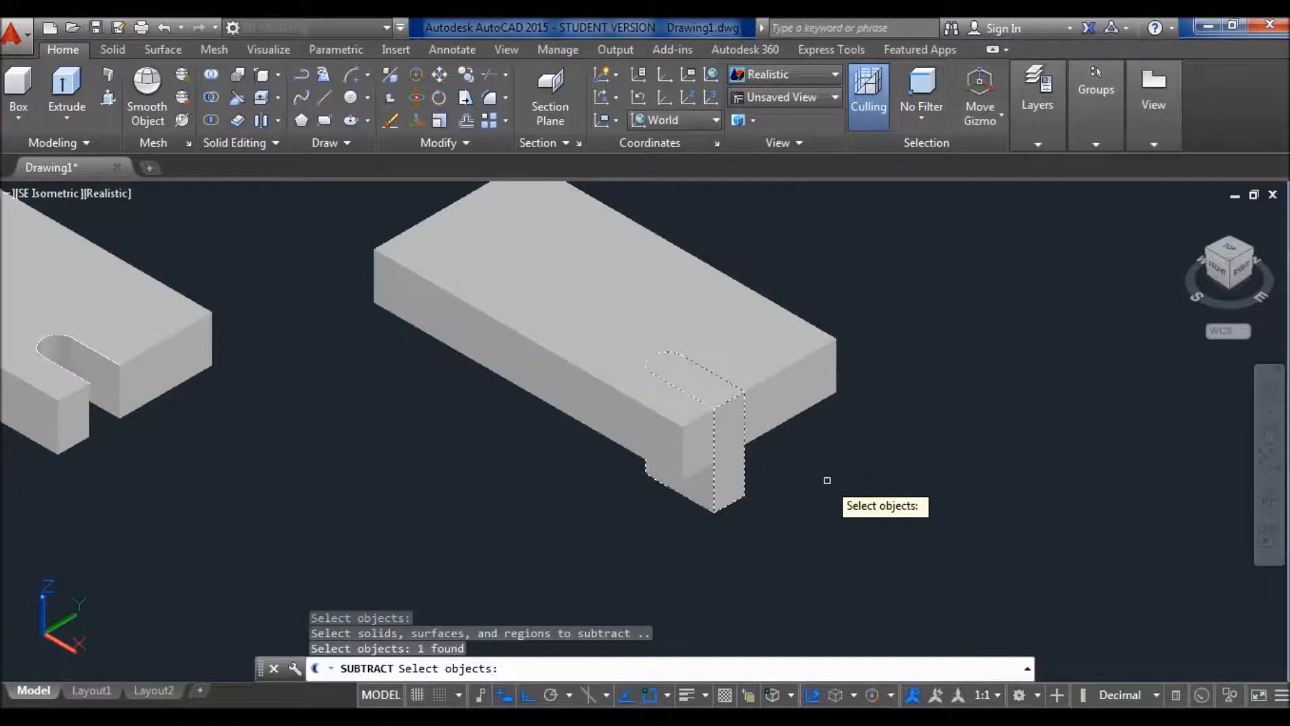
key(Return)
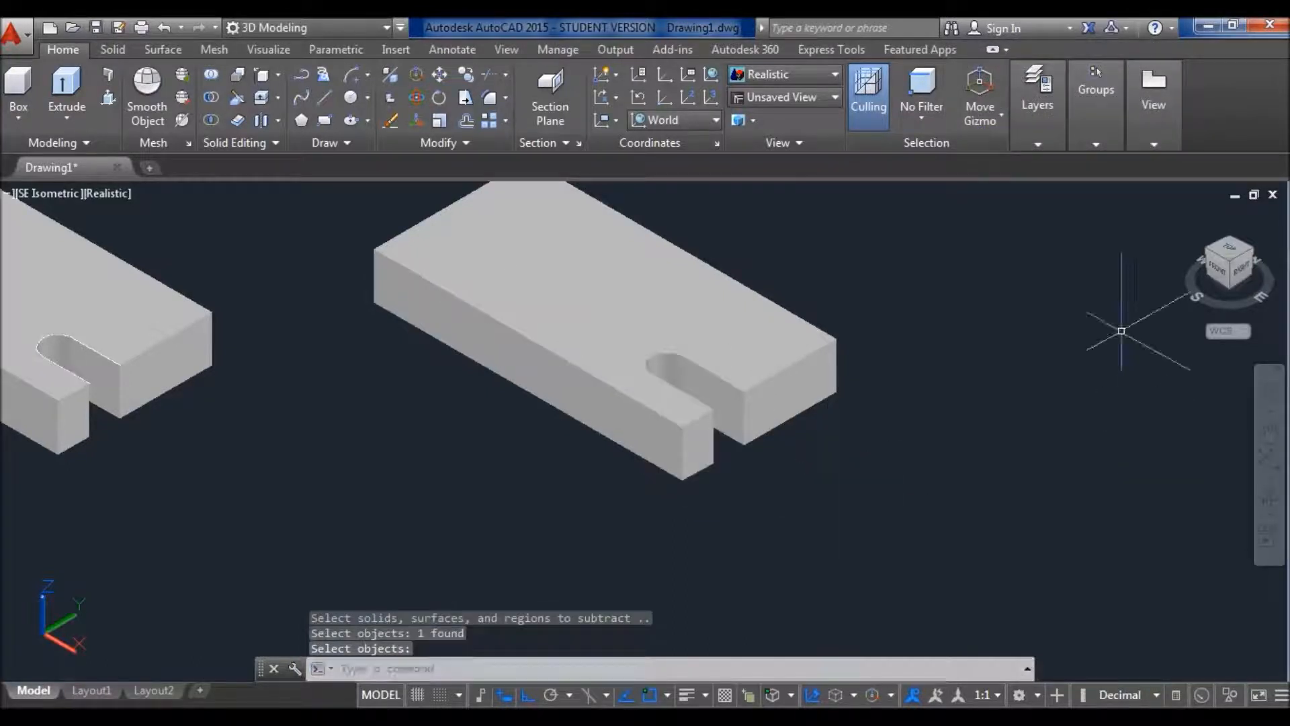
Step: Orbit the model slightly and compare the extruded slot with the presspulled slot on the other box
click(1267, 496)
drag(826, 455, 900, 461)
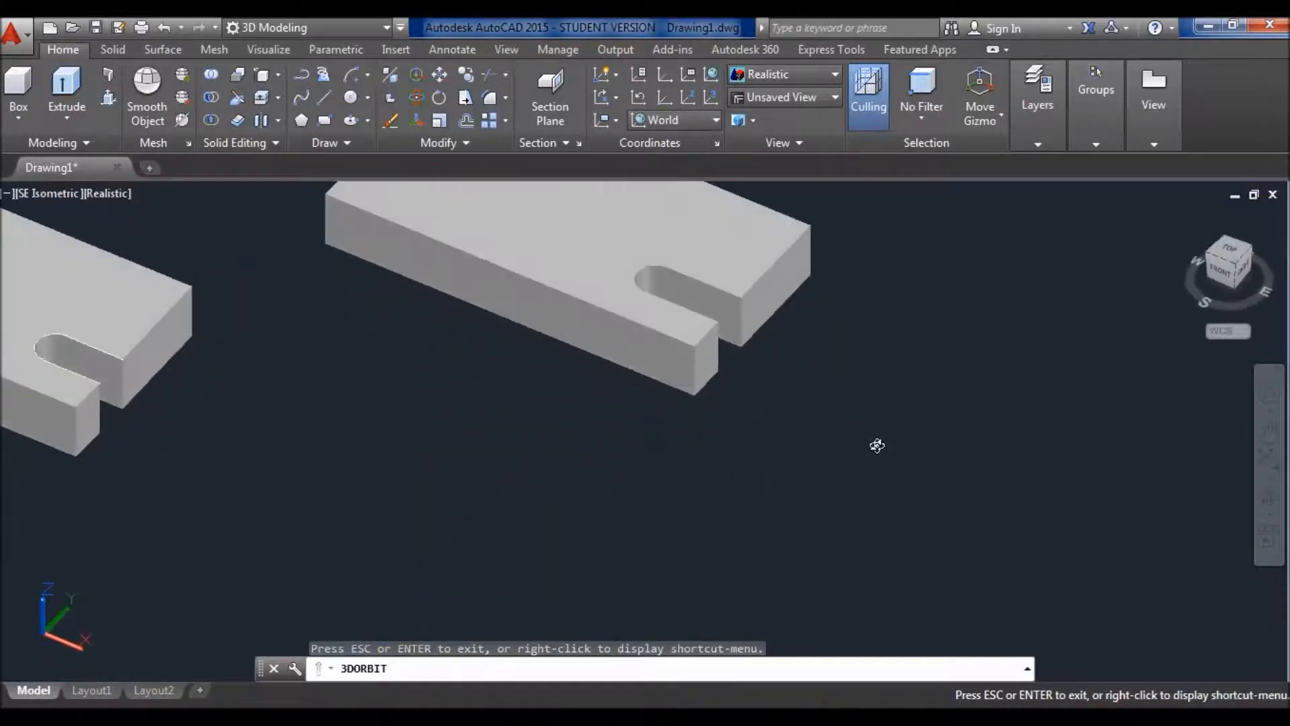
key(Escape)
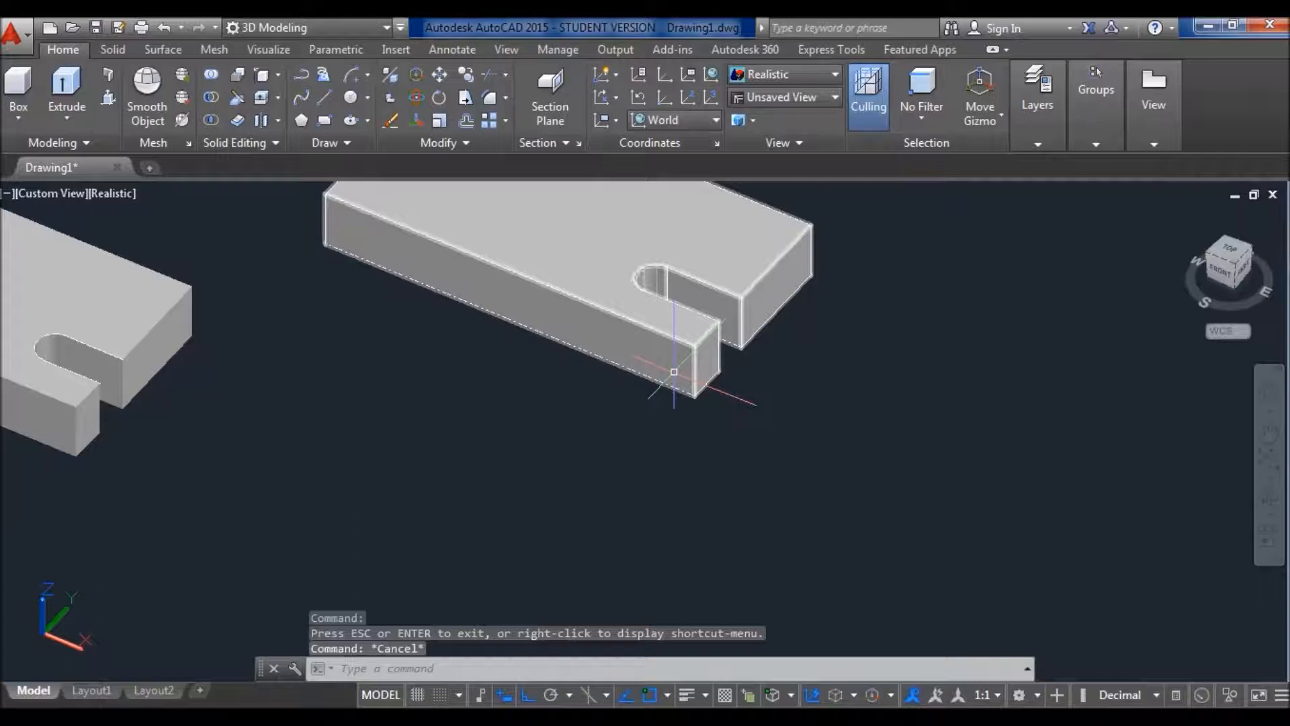
middle_drag(613, 284, 794, 432)
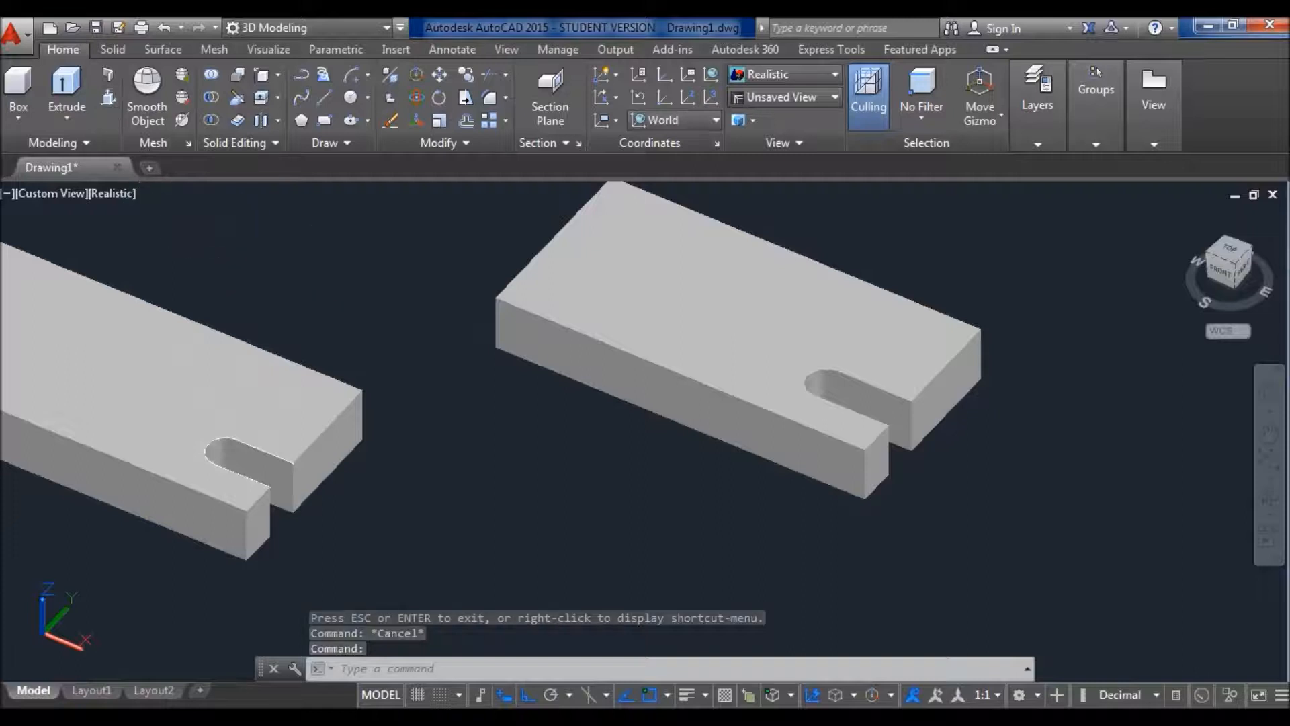
middle_drag(223, 350, 634, 397)
key(Escape)
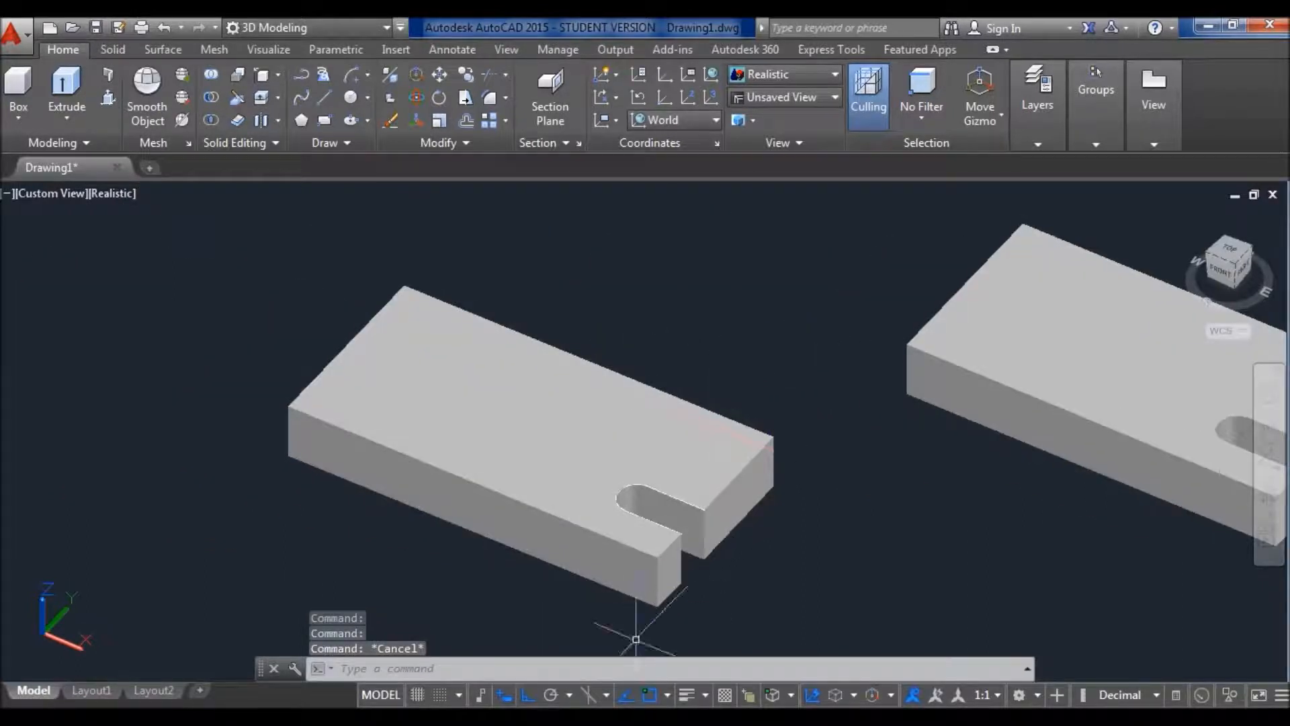
Step: Toggle Dynamic UCS off and back on twice
key(F6)
key(F6)
key(F6)
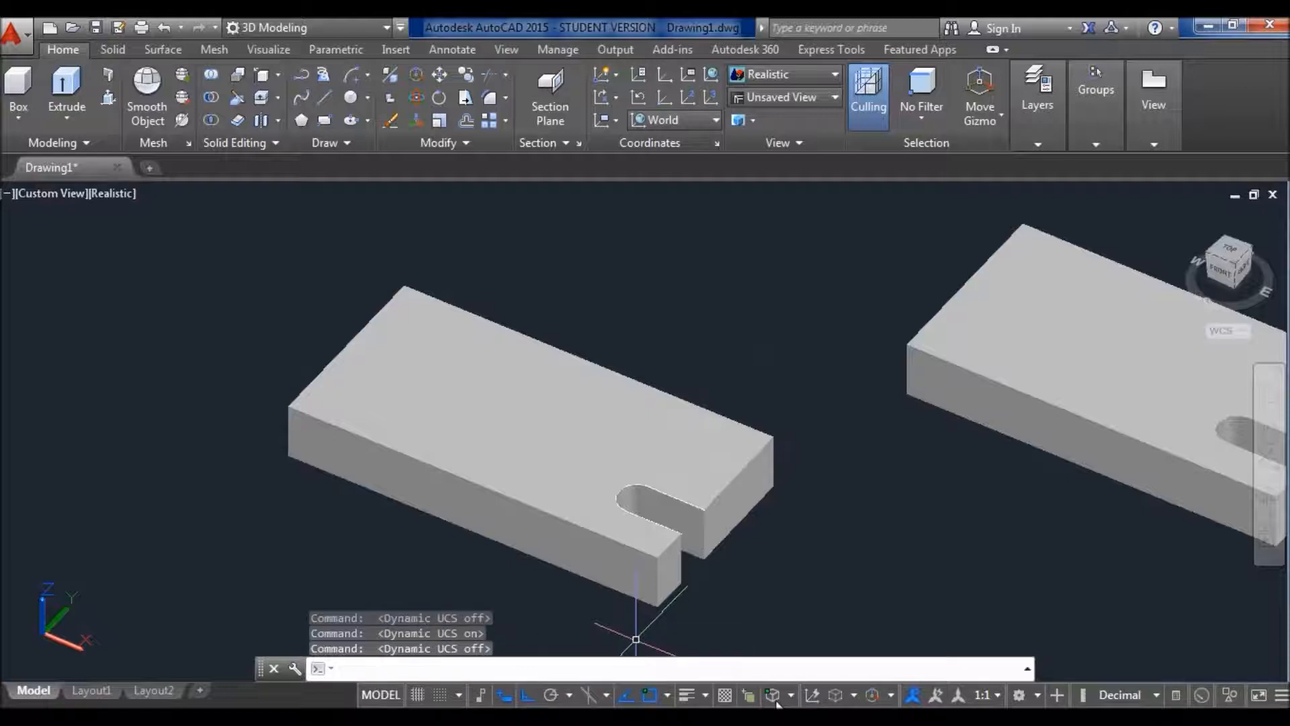
key(F6)
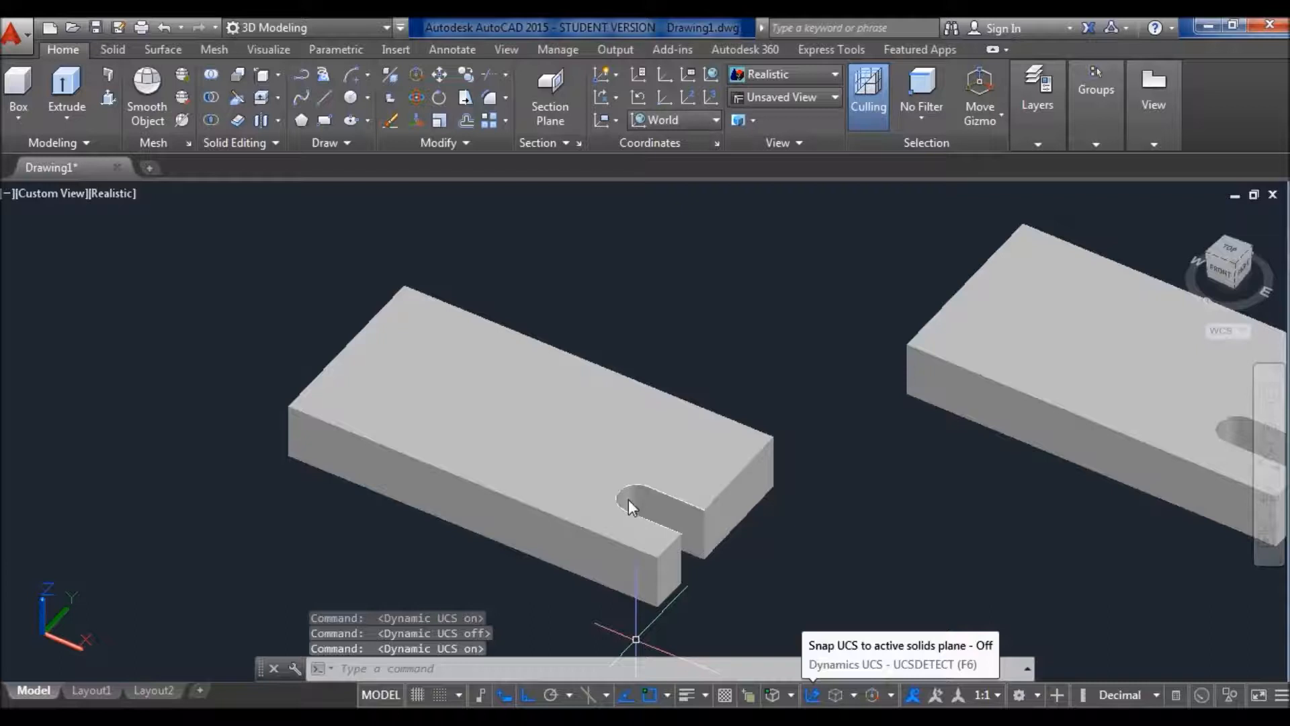
Step: Draw a circle with a radius of about 3.9 on the long side face of the presspulled box
text(c)
key(Return)
middle_drag(551, 421, 454, 403)
scroll(455, 410, up, 4)
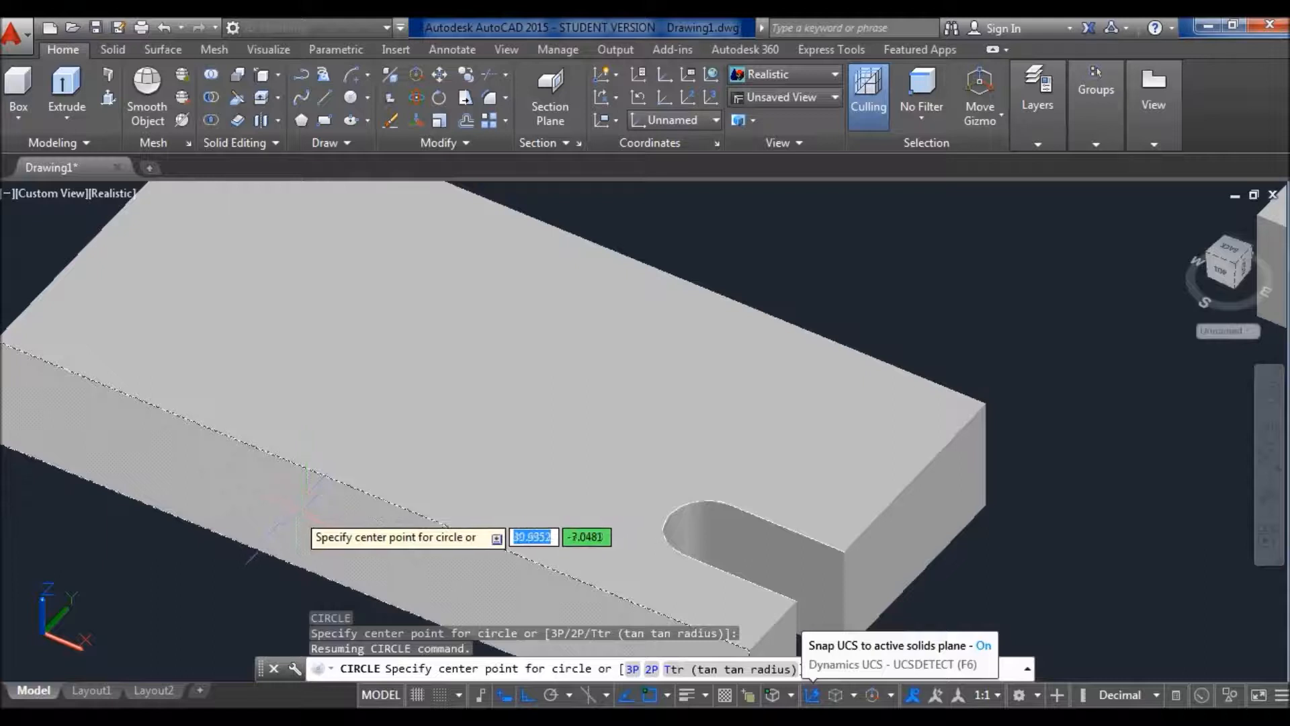
click(303, 504)
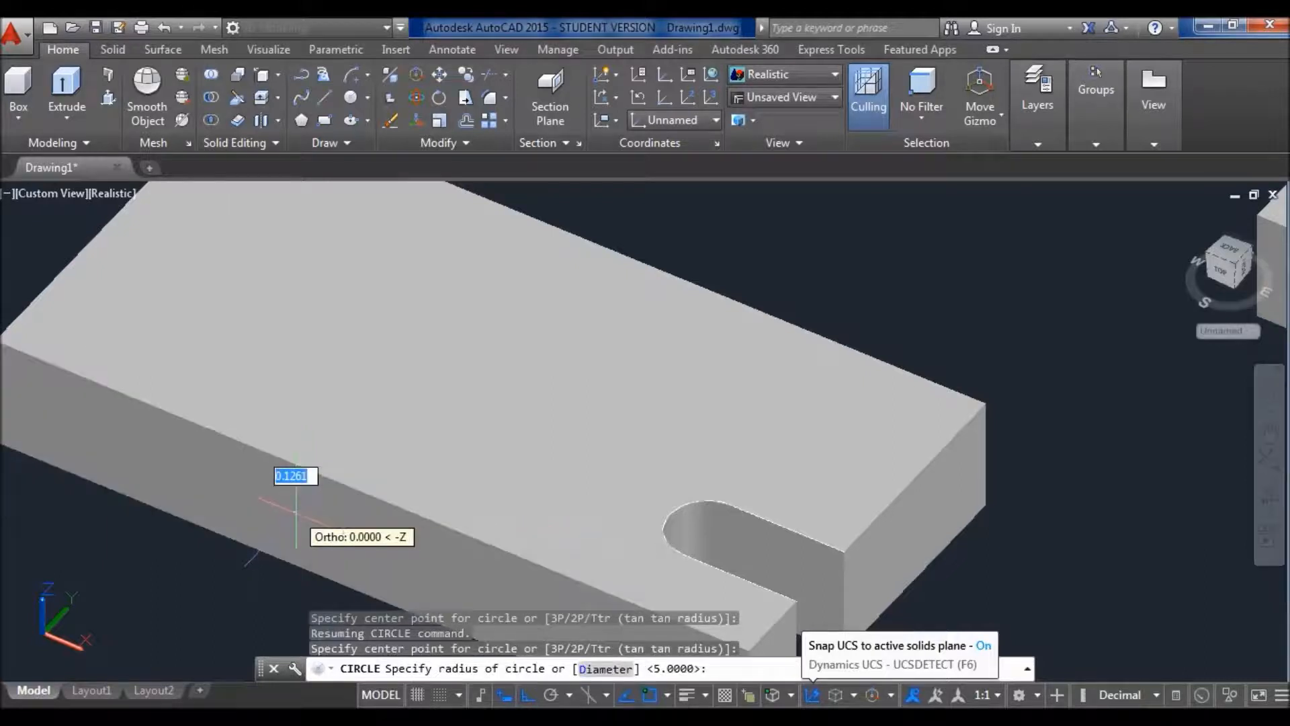
click(324, 527)
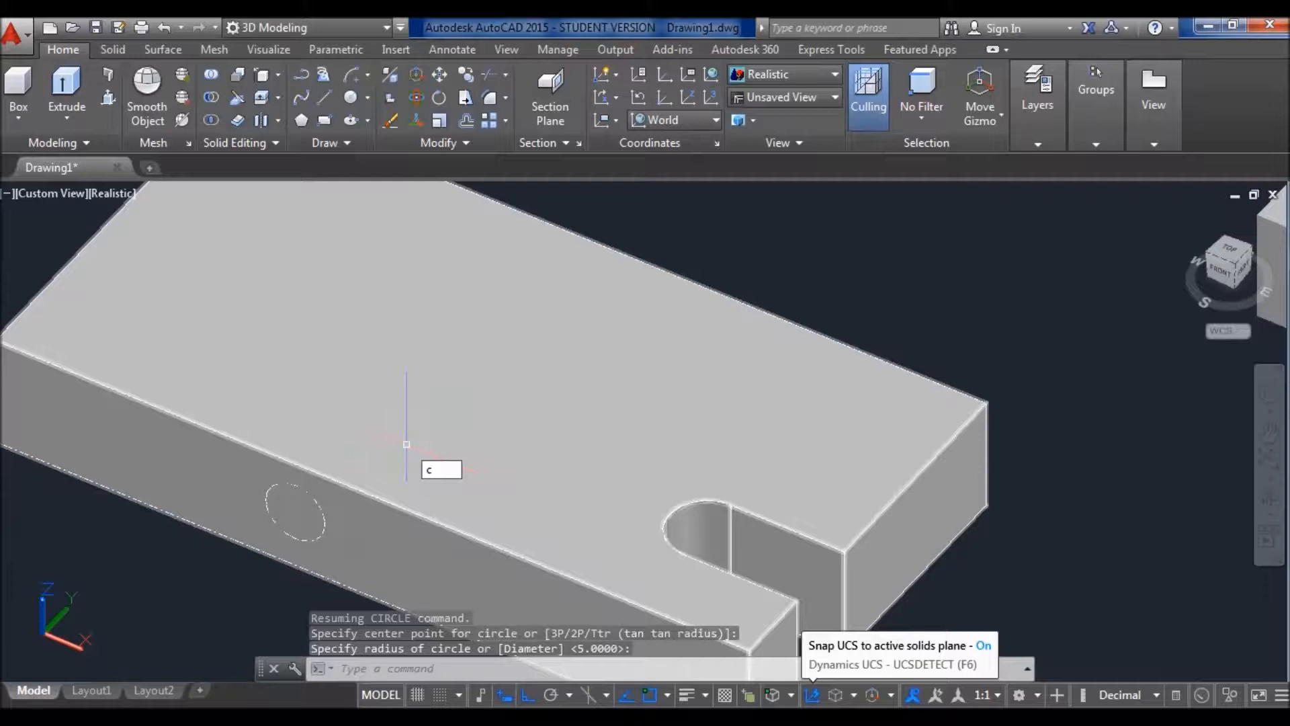
Step: Draw a circle with a radius of about 6.8 on the box's top face, near the end opposite the slot
text(c)
key(Return)
click(252, 294)
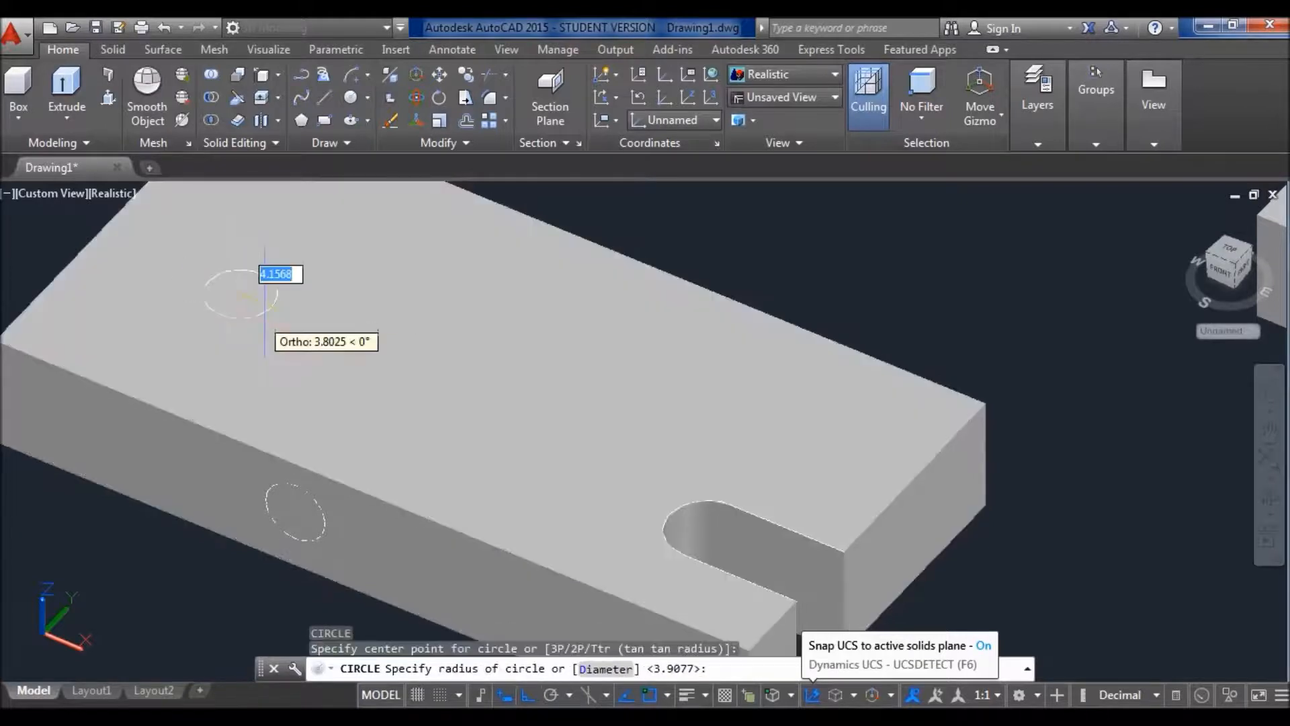
click(276, 330)
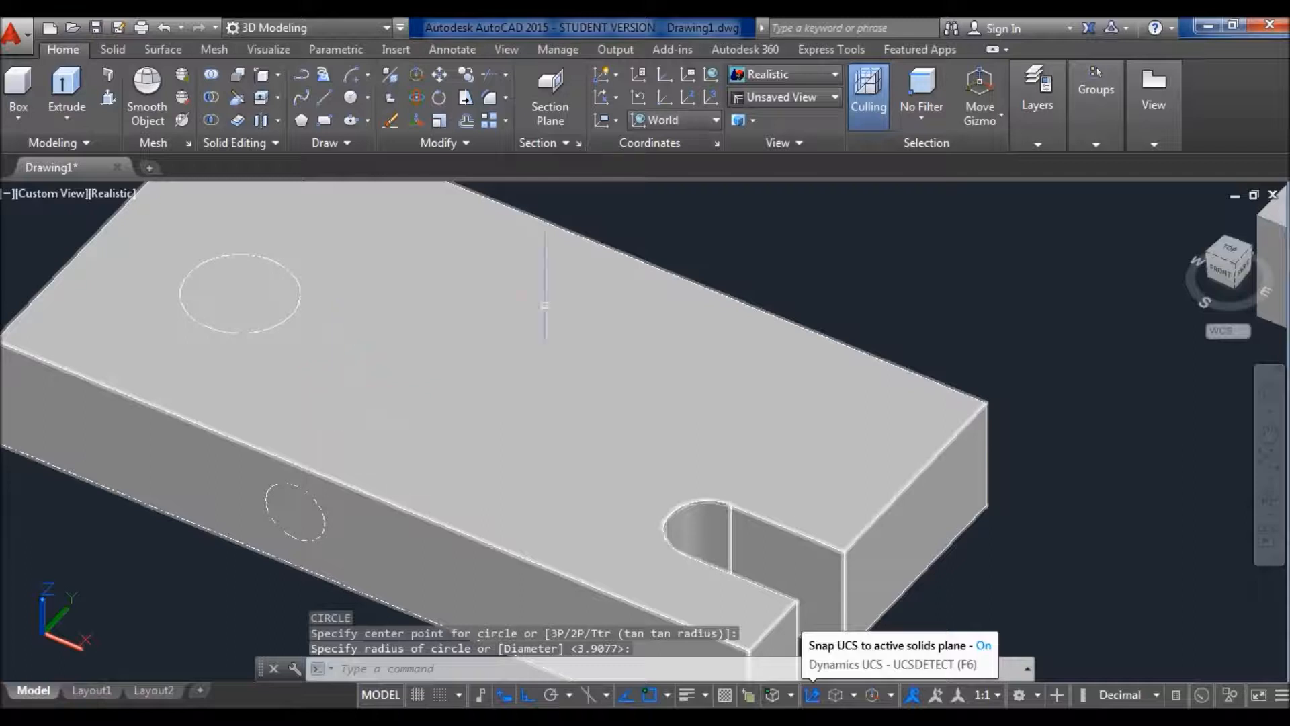
click(687, 121)
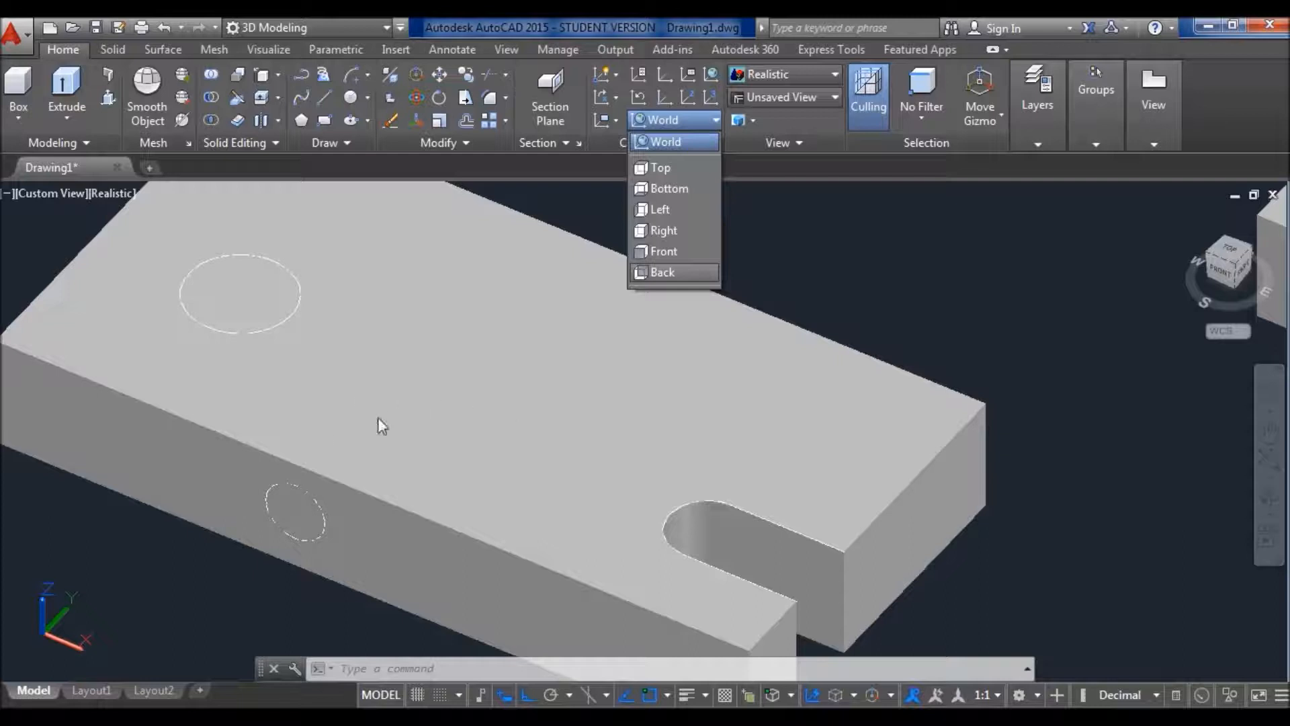
click(687, 424)
key(Escape)
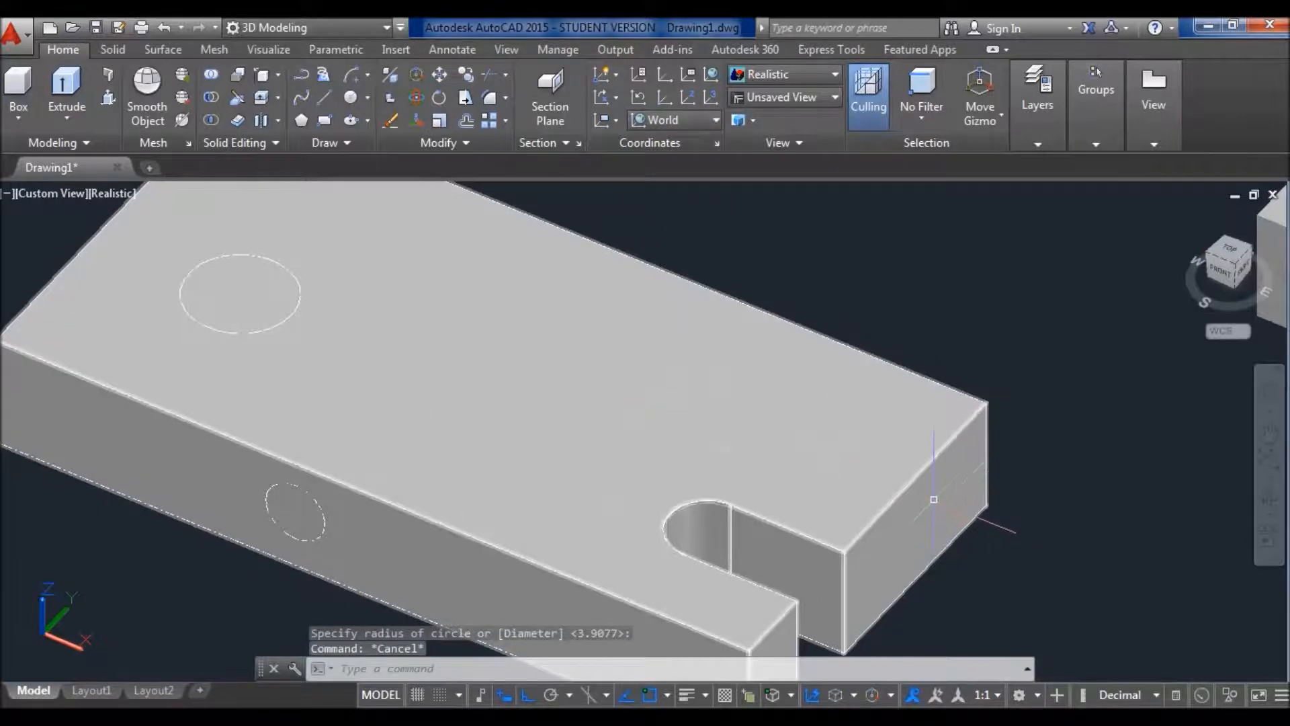
Step: Draw a circle with a radius of about 2.9 on the box's short end face, beside the slot opening
key(Return)
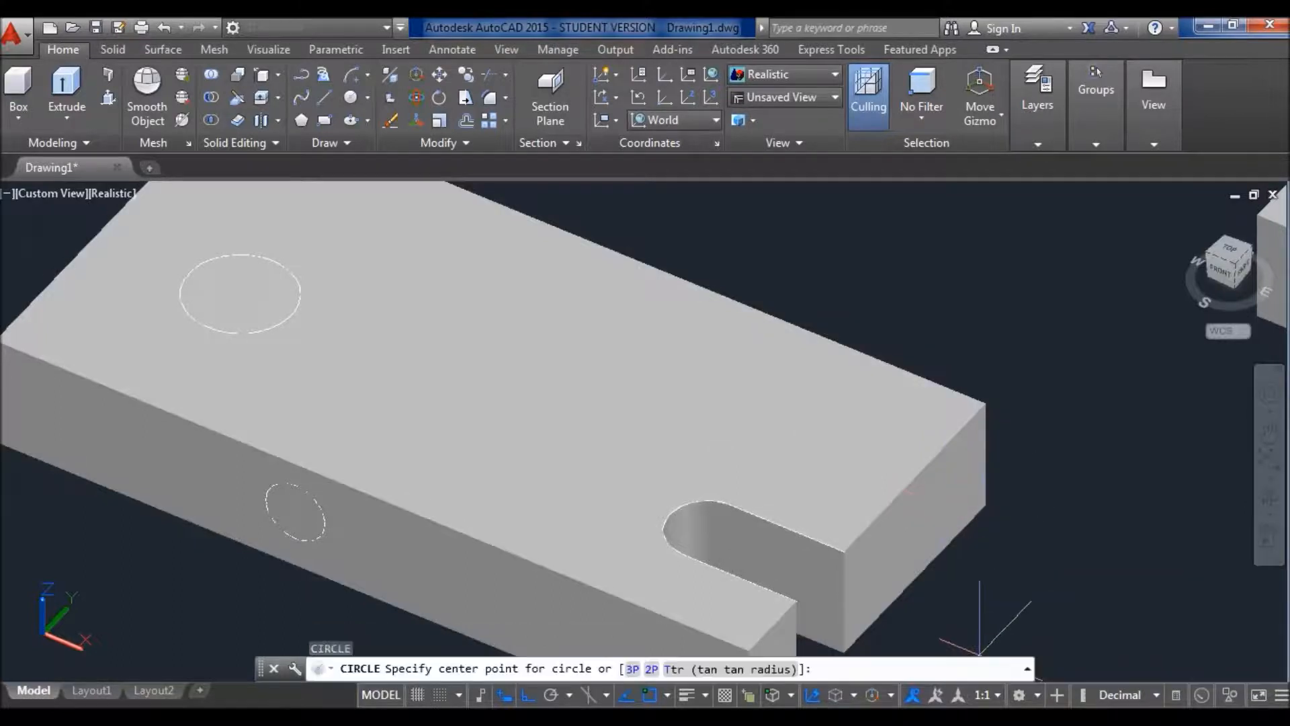
click(927, 515)
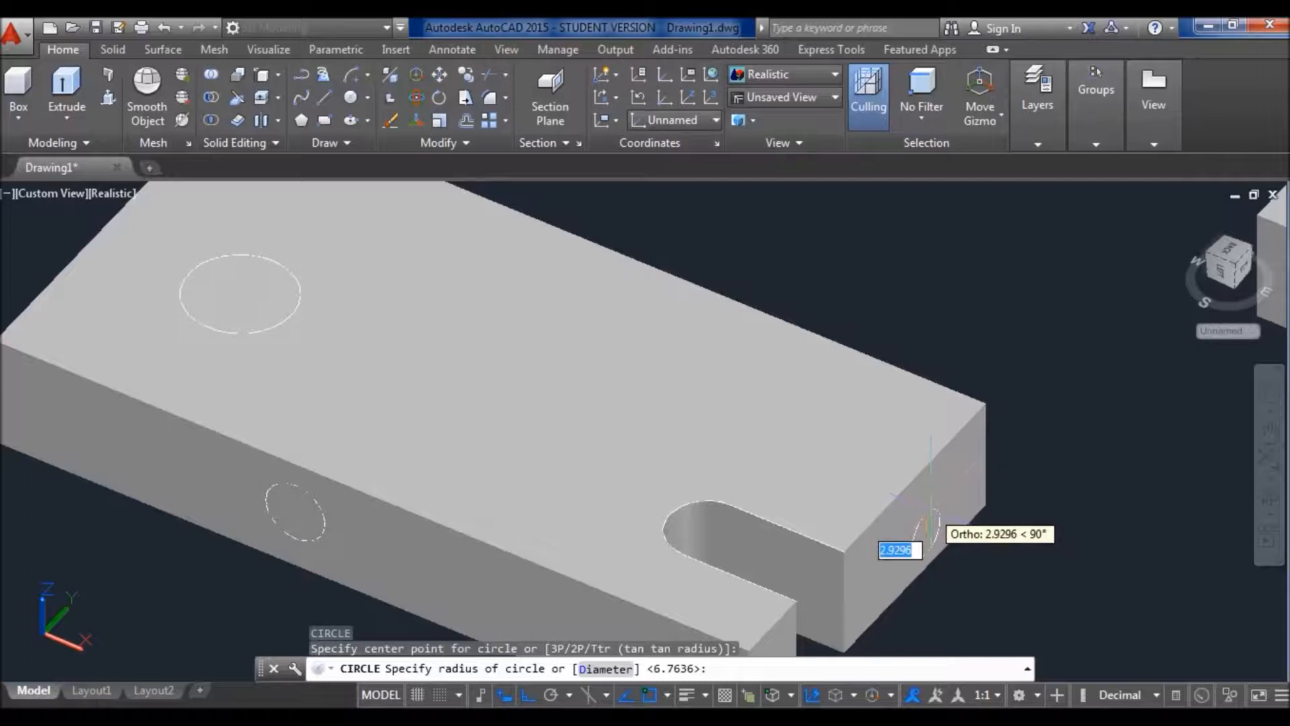
click(930, 511)
scroll(927, 403, up, 4)
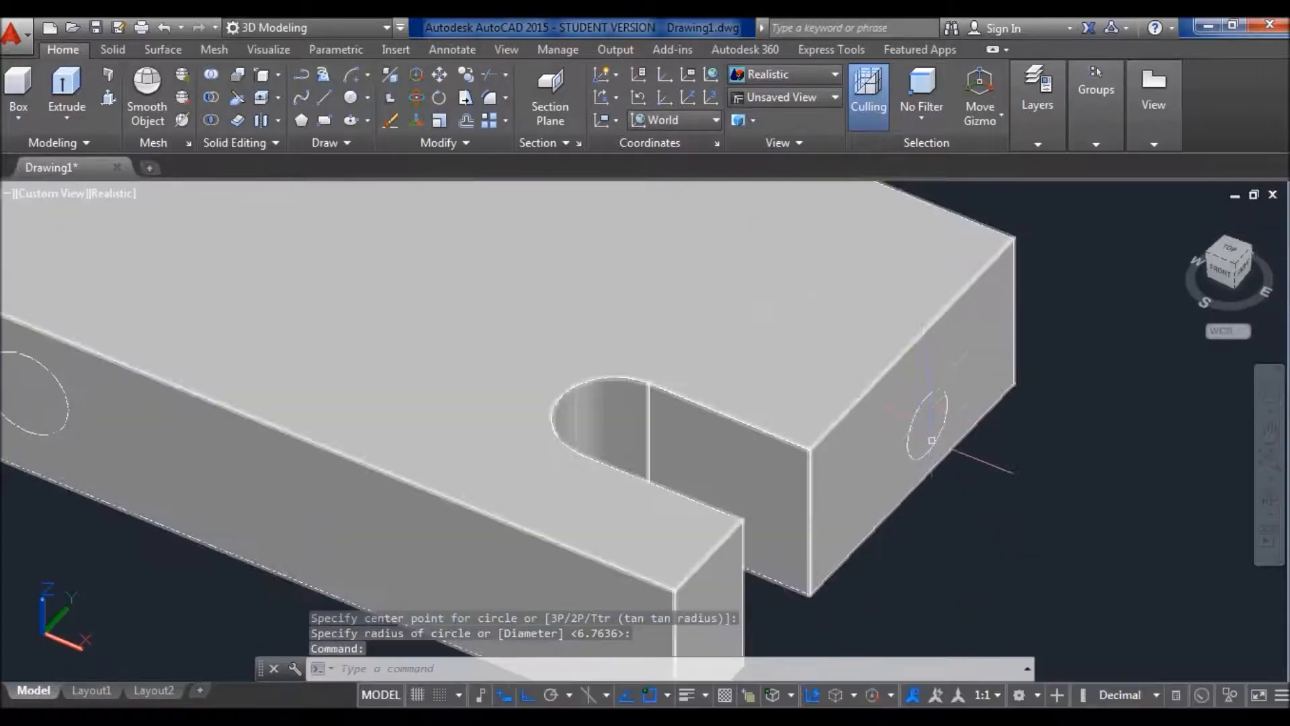
scroll(403, 371, down, 2)
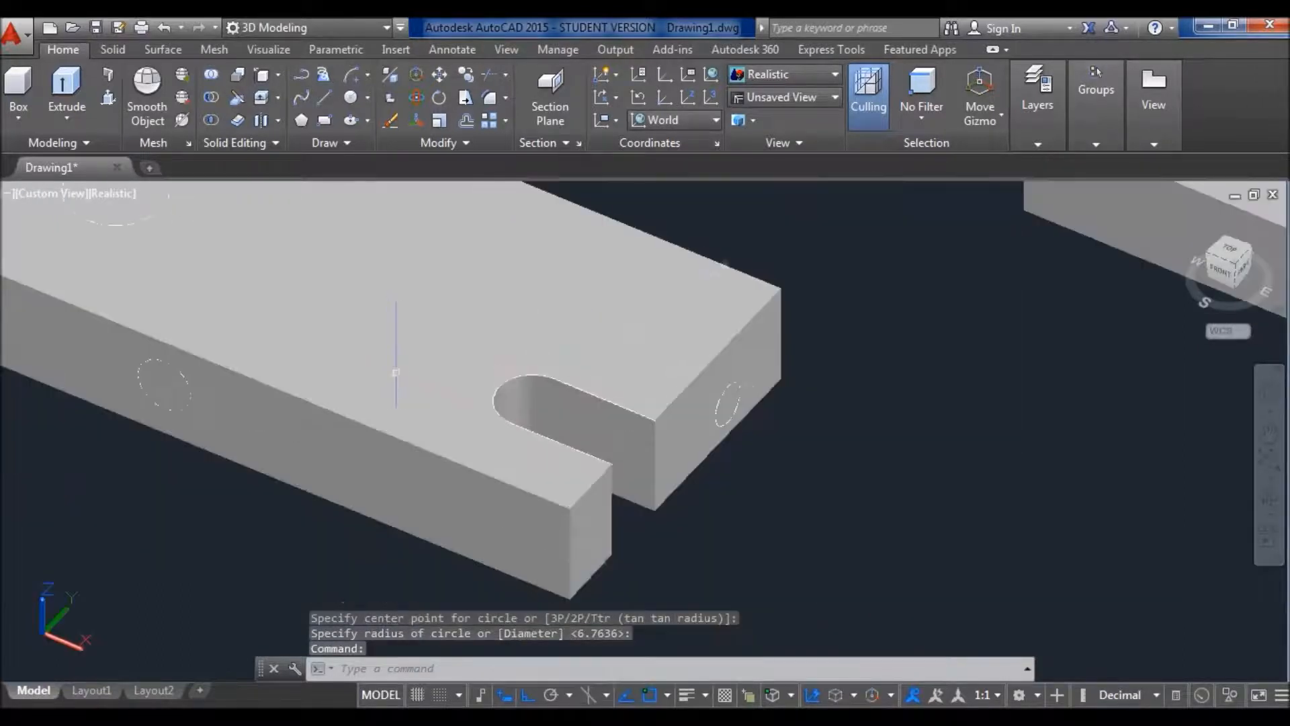
middle_drag(396, 376, 475, 414)
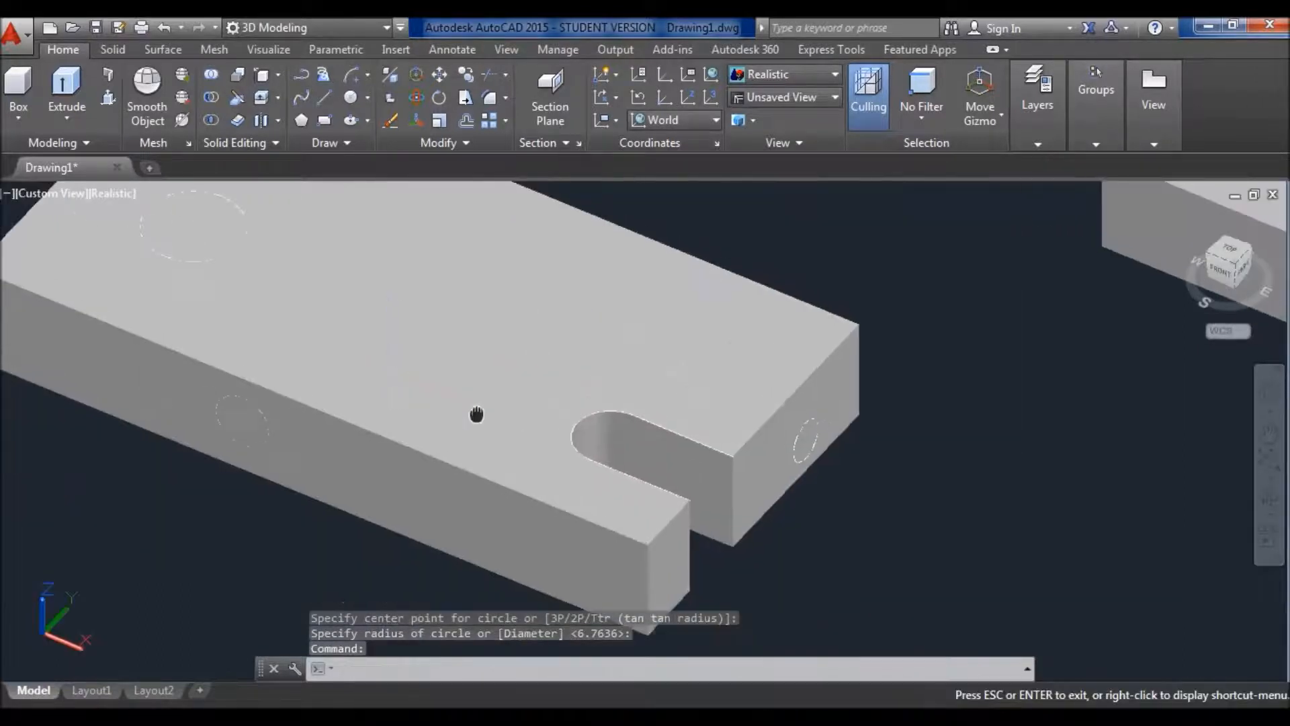
Step: Presspull the circle on the presspulled box's long side face 20 into the solid to cut a hole
click(108, 98)
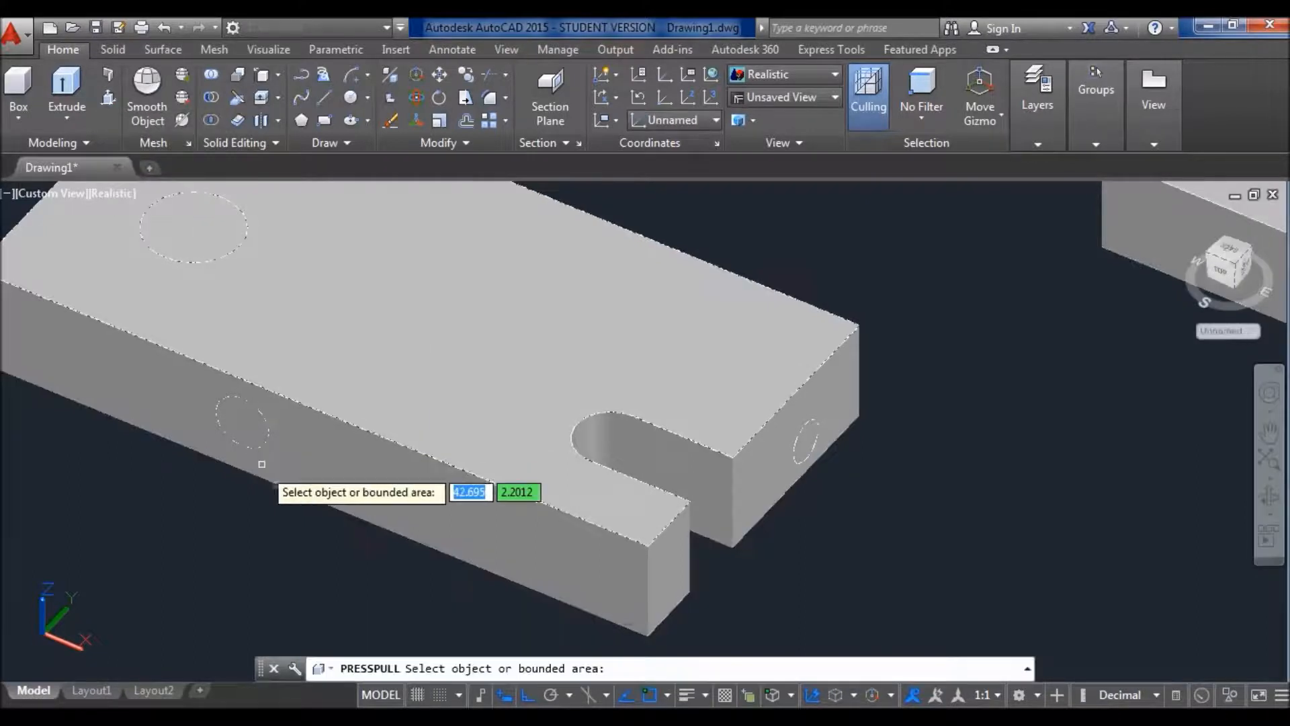
scroll(246, 424, up, 5)
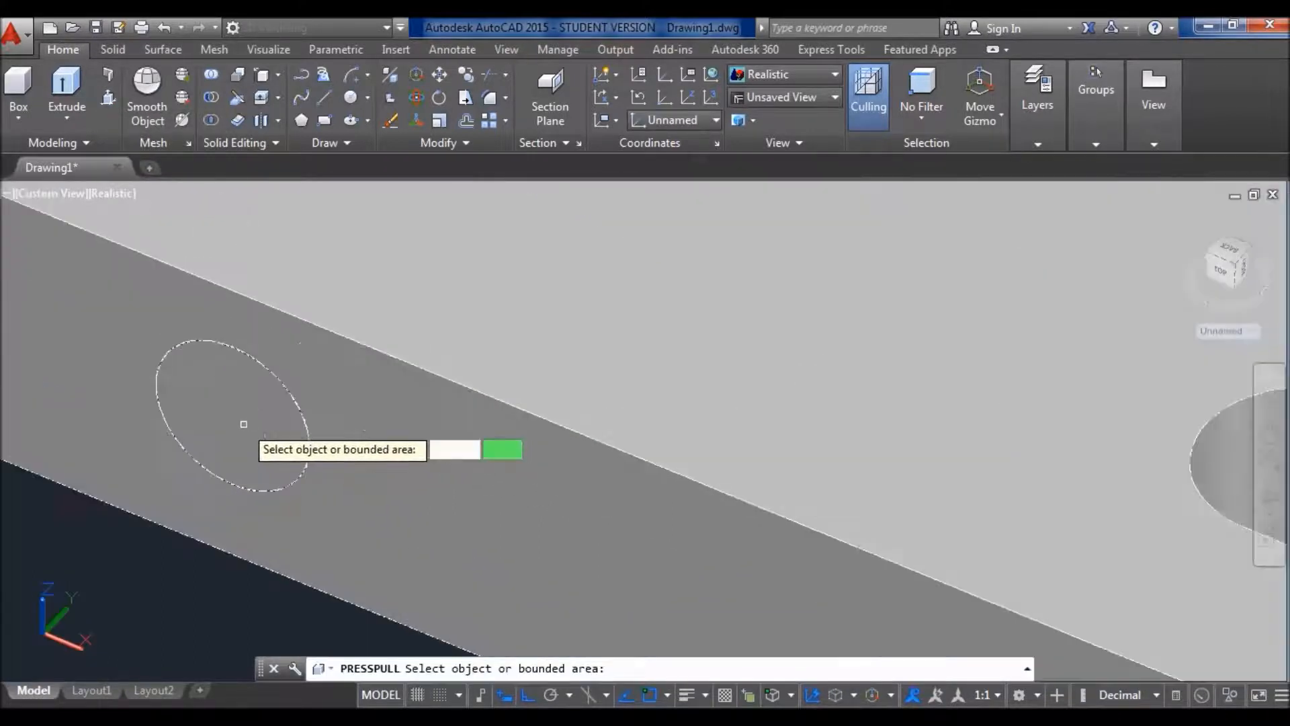
scroll(245, 425, up, 3)
click(256, 310)
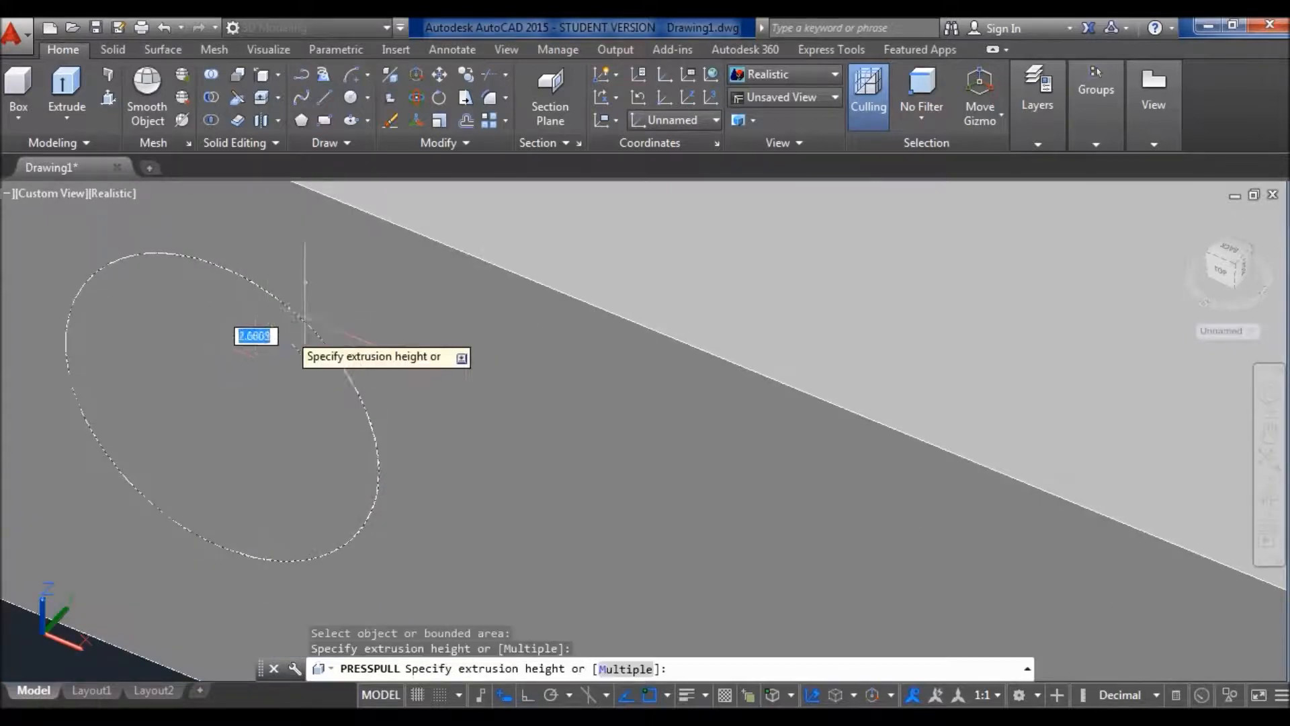
scroll(296, 339, down, 6)
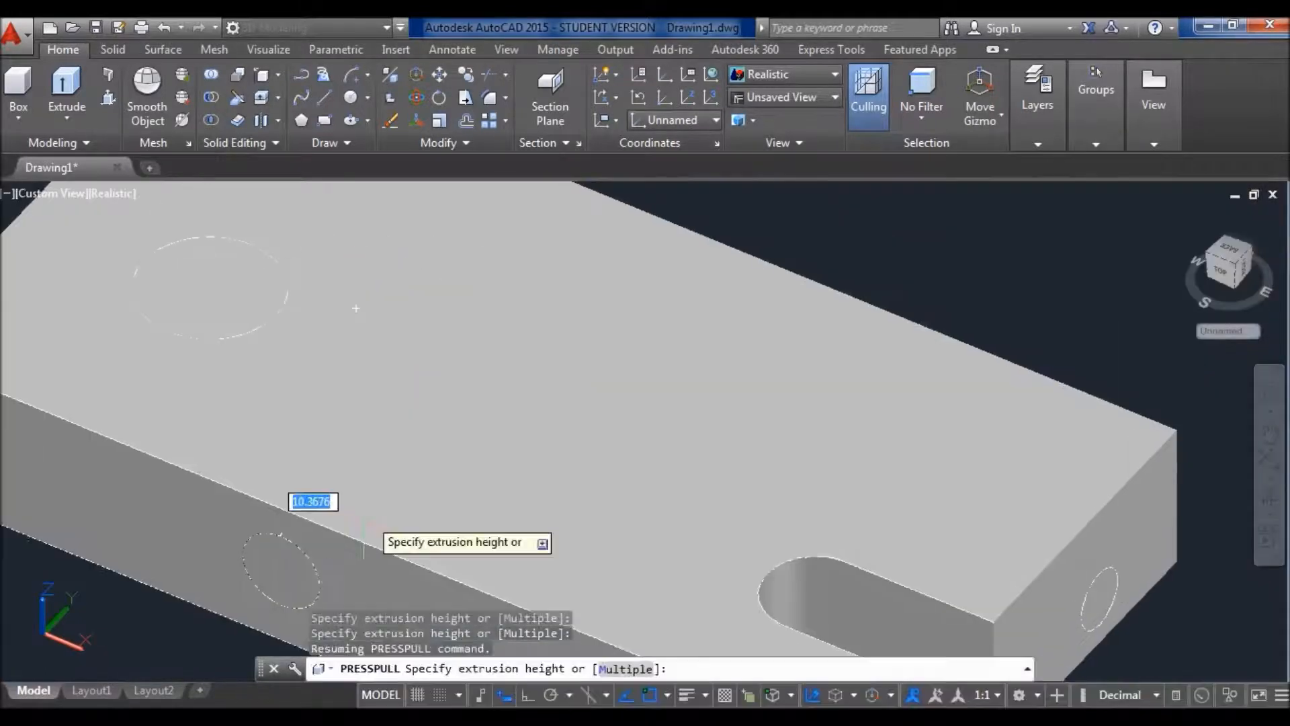
text(20)
key(Return)
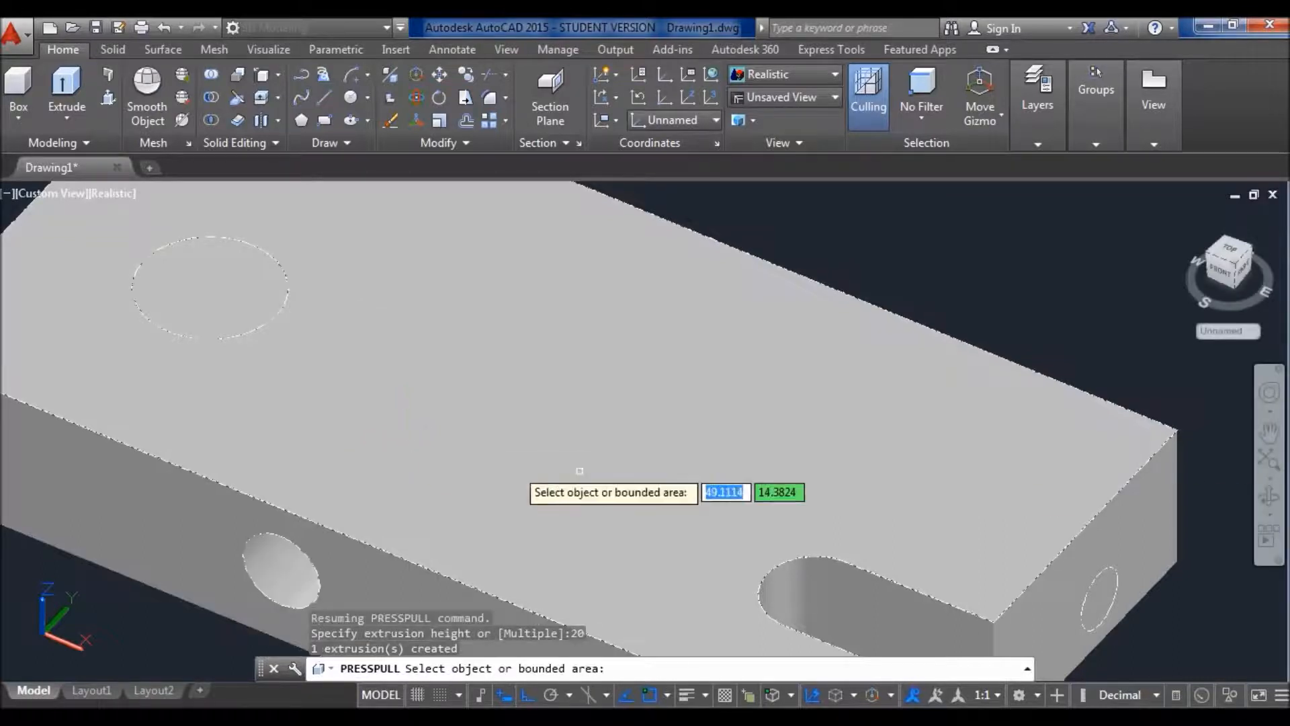
Step: Presspull the circle on the same box's top face down through its full thickness to cut a hole
shift+middle_drag(763, 517, 404, 546)
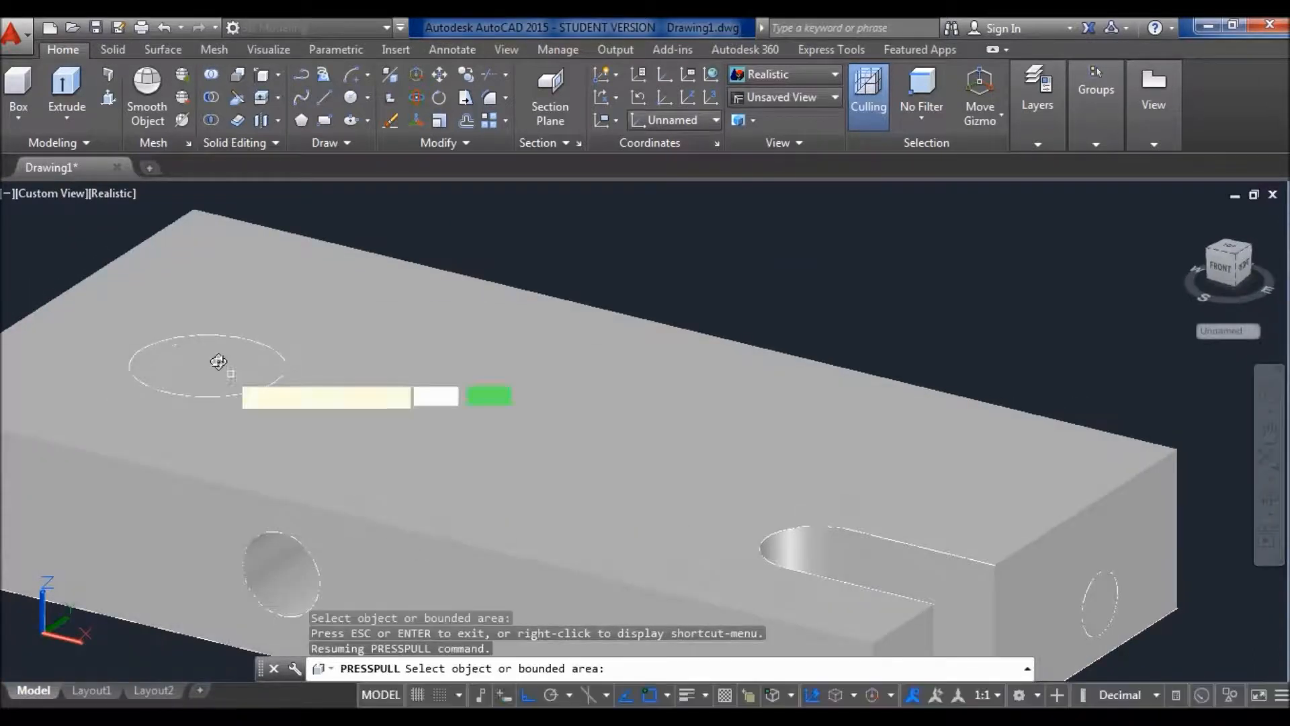
click(193, 368)
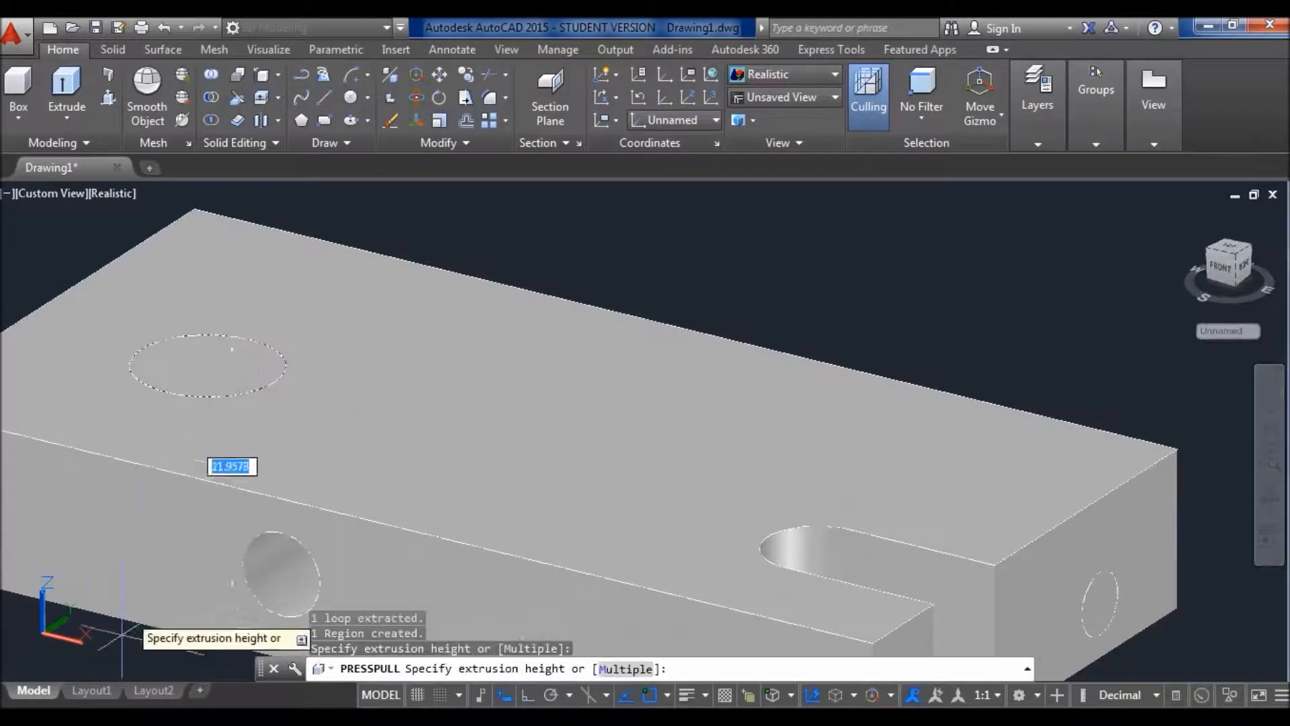
click(154, 557)
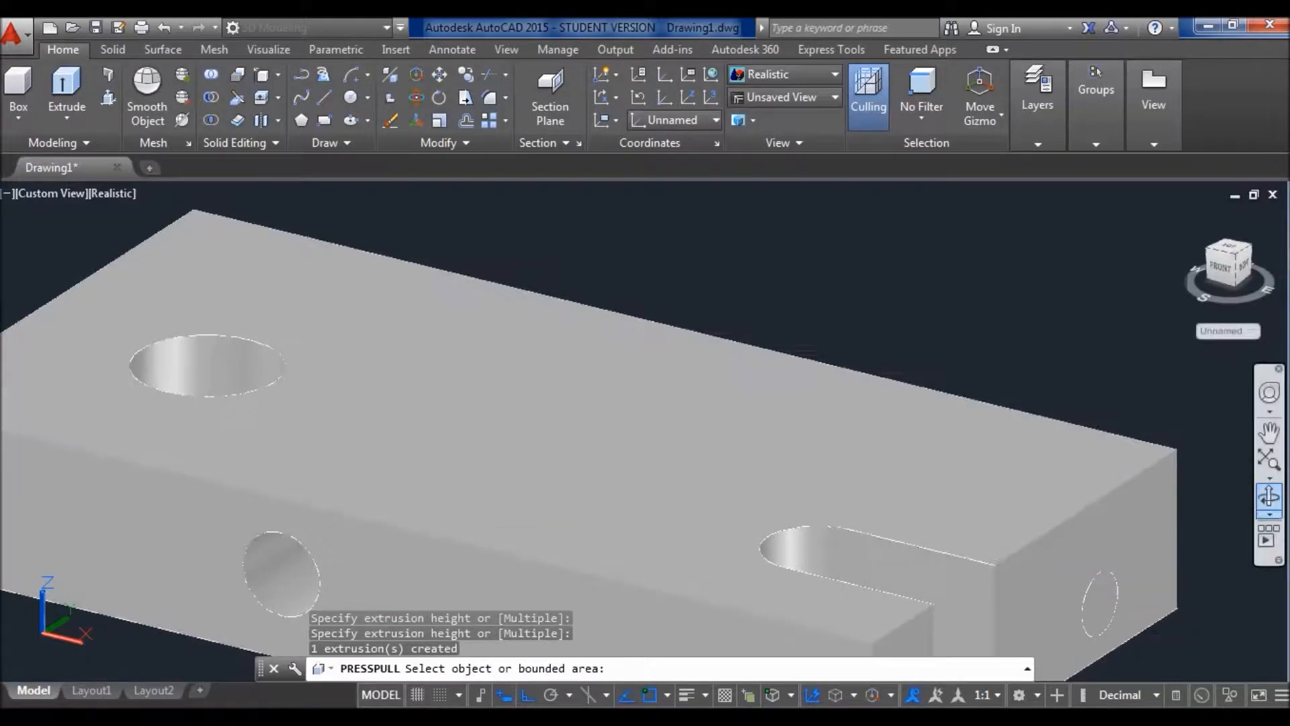
Step: Presspull the circle on the box's short end face lengthwise through the solid and past its far end
shift+middle_drag(417, 452, 182, 420)
scroll(182, 419, down, 3)
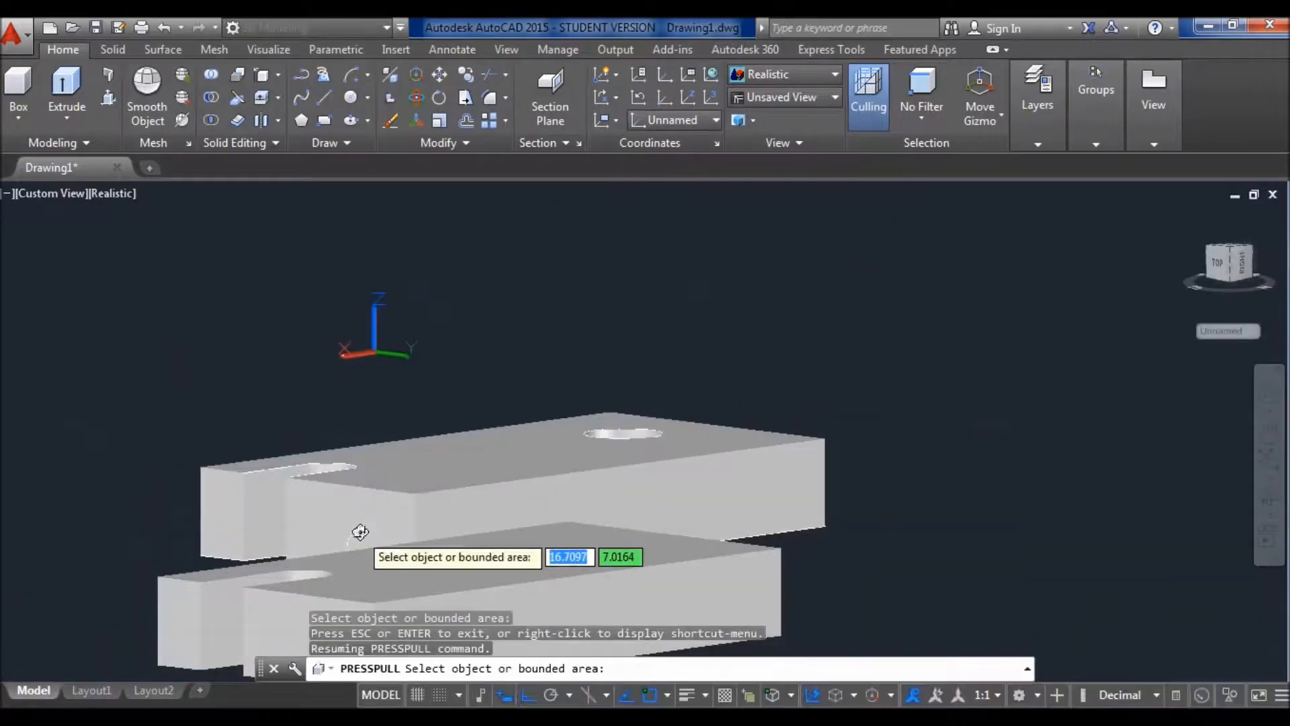
click(359, 536)
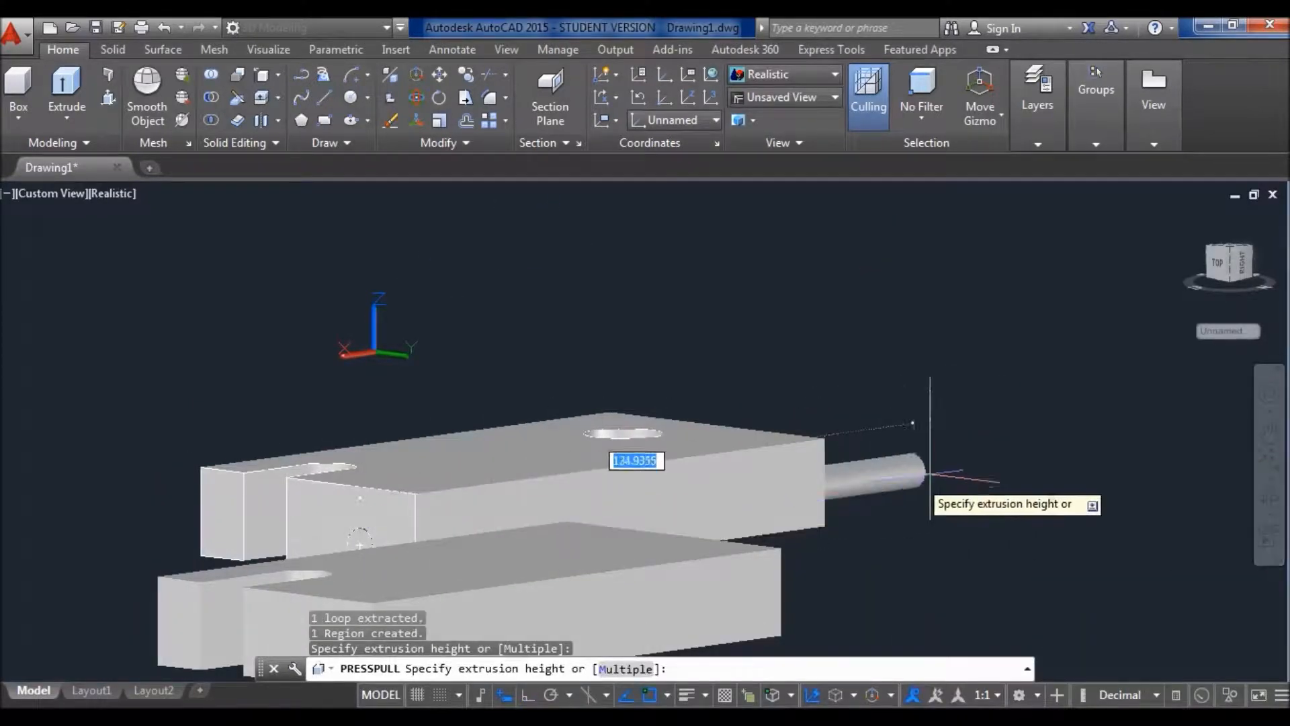
click(999, 472)
click(1276, 499)
drag(486, 514, 542, 501)
key(Escape)
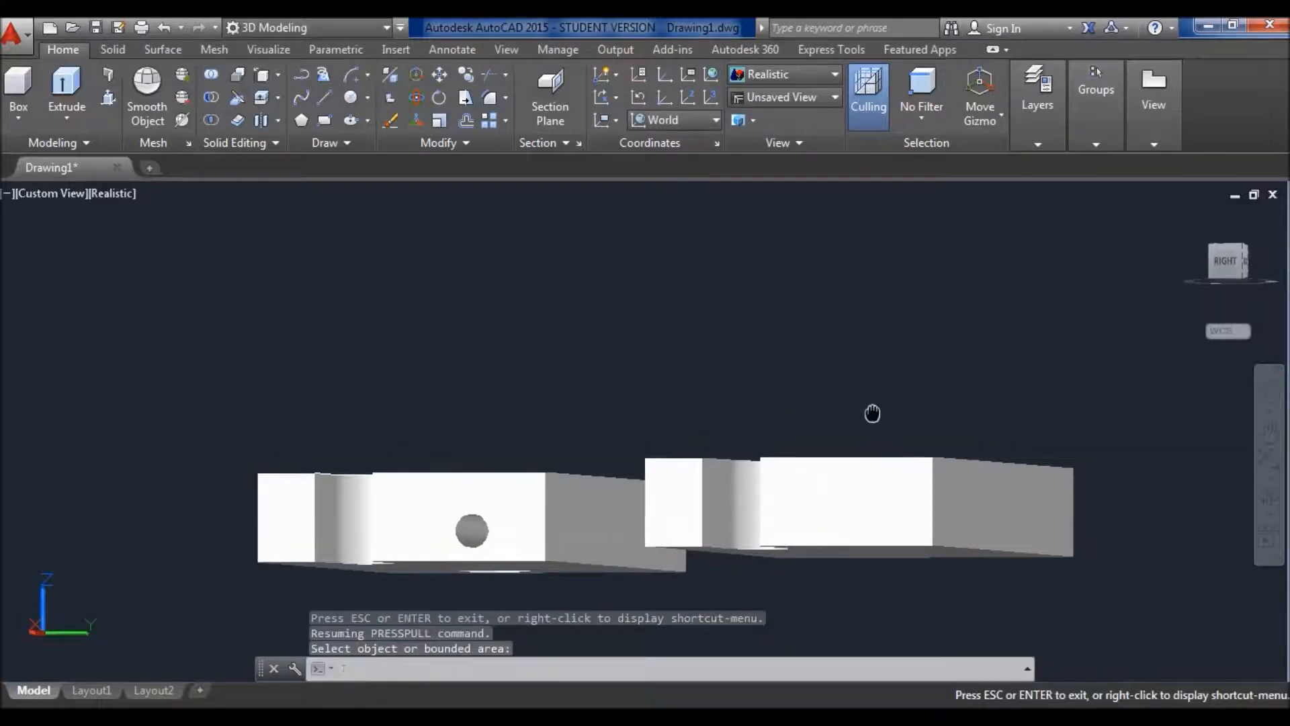
Step: Draw a circle with a radius of about 7.5 on the extruded box's top face, near the end opposite the slot
middle_drag(869, 412, 858, 486)
shift+middle_drag(1190, 506, 1013, 532)
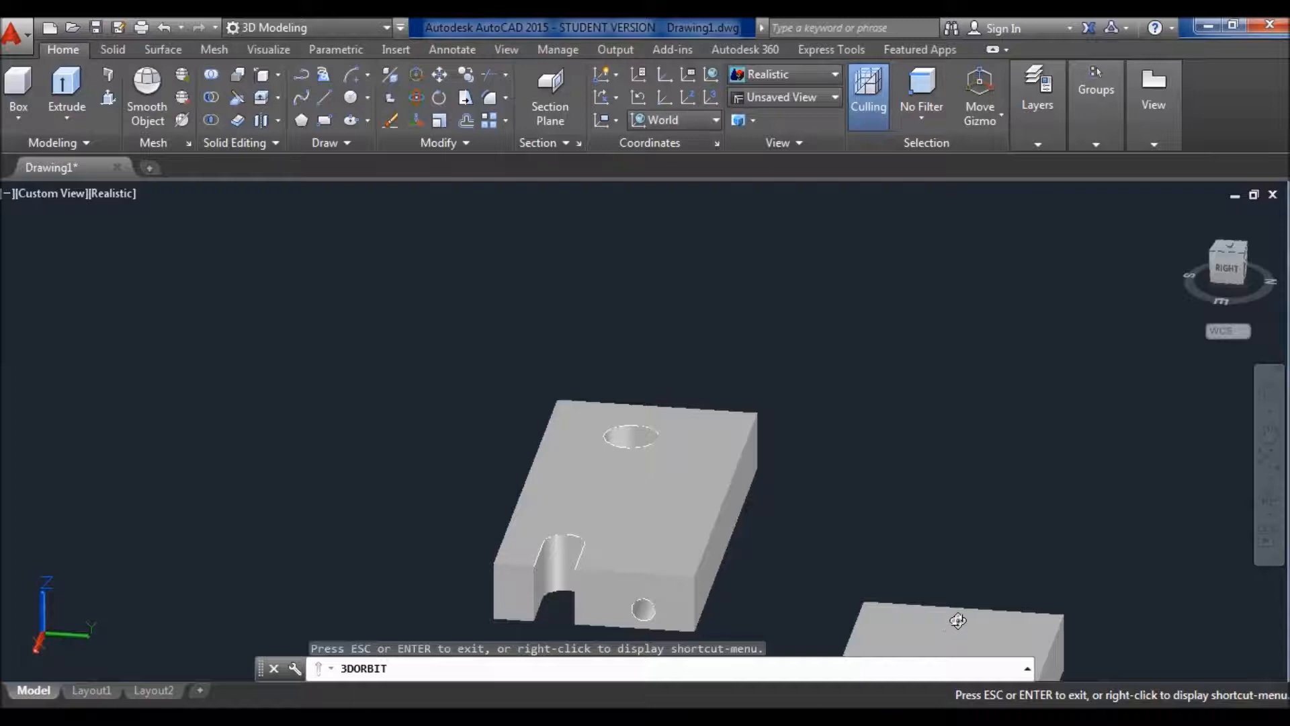
click(958, 622)
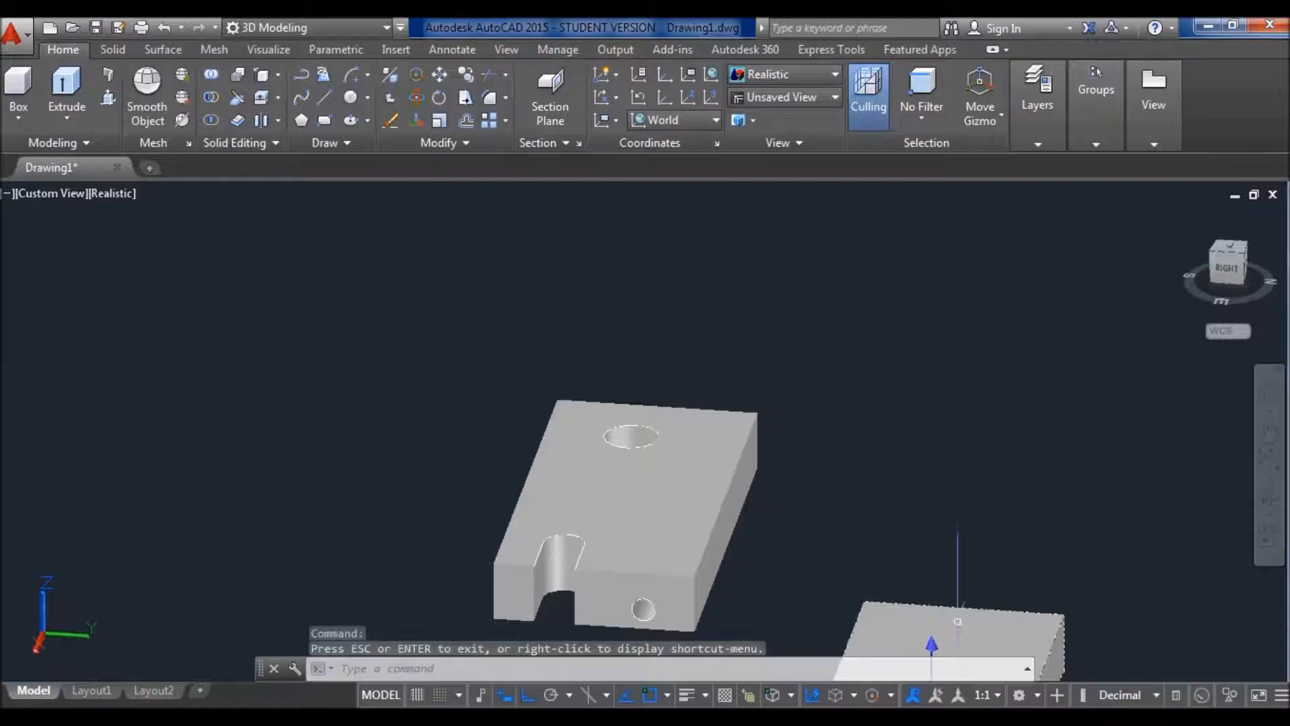
click(1213, 256)
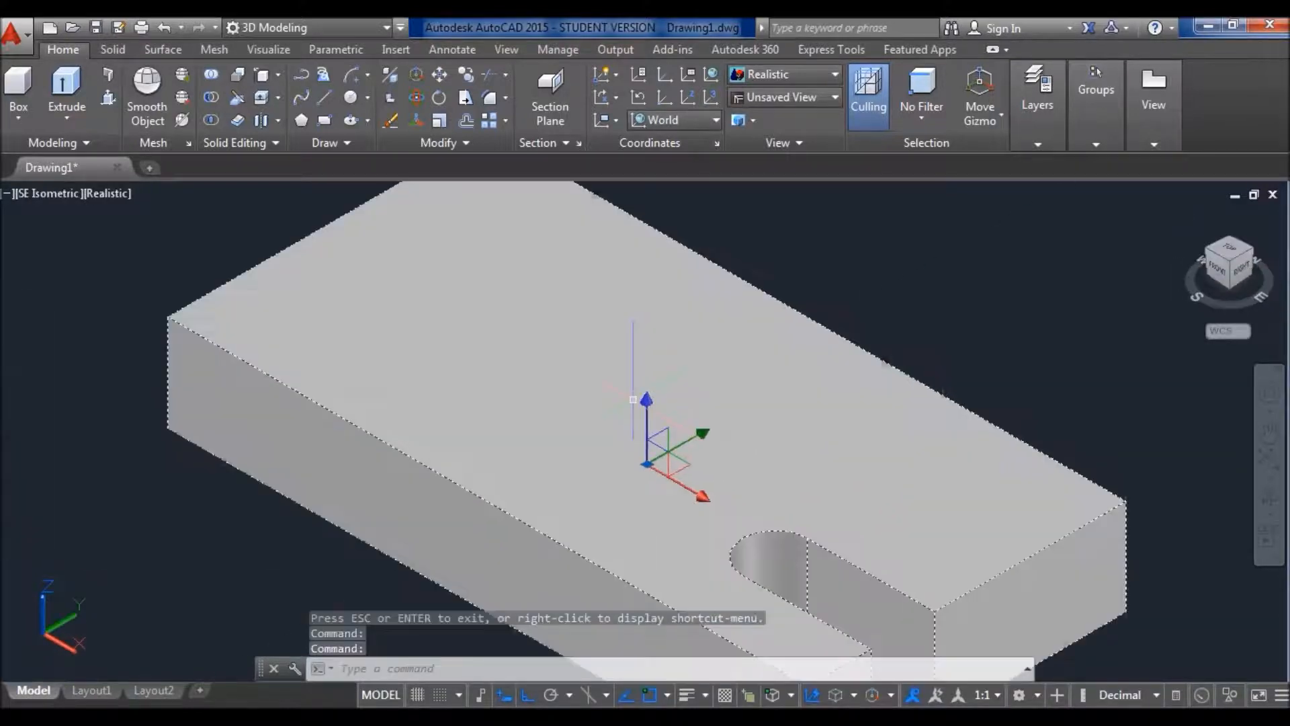
key(Escape)
click(554, 301)
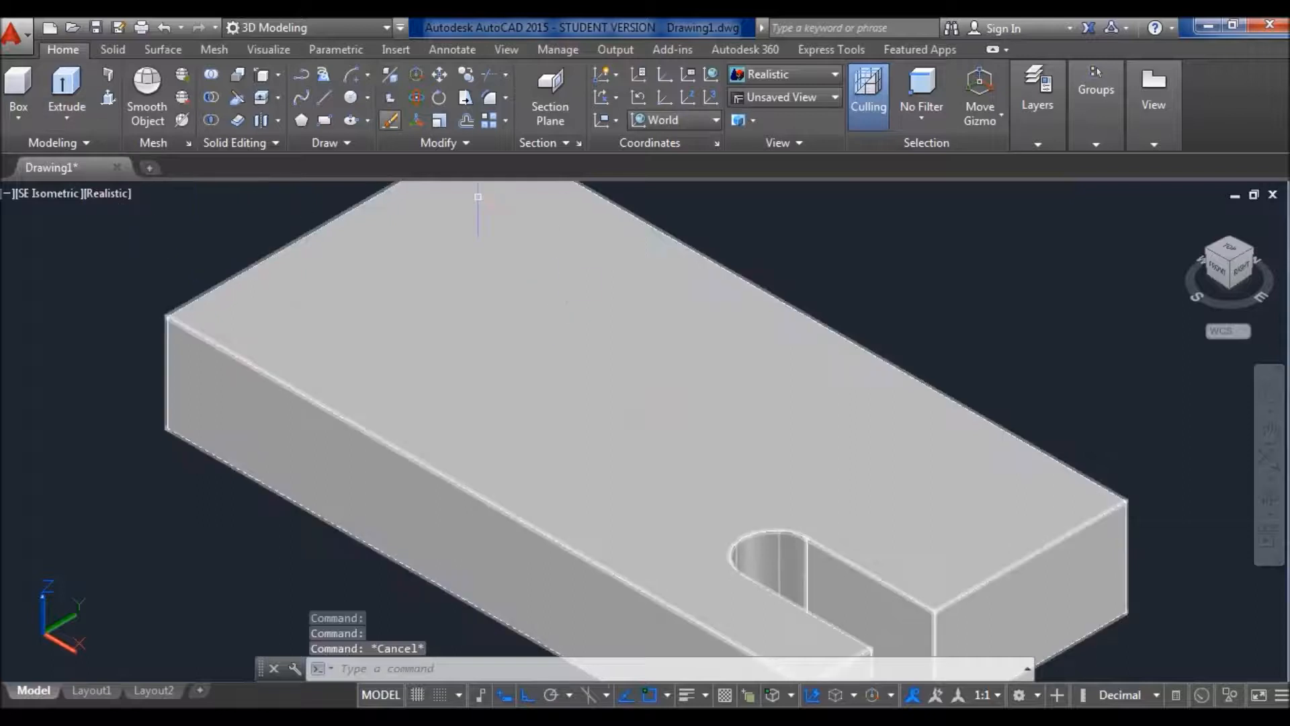
click(352, 102)
click(915, 699)
click(495, 323)
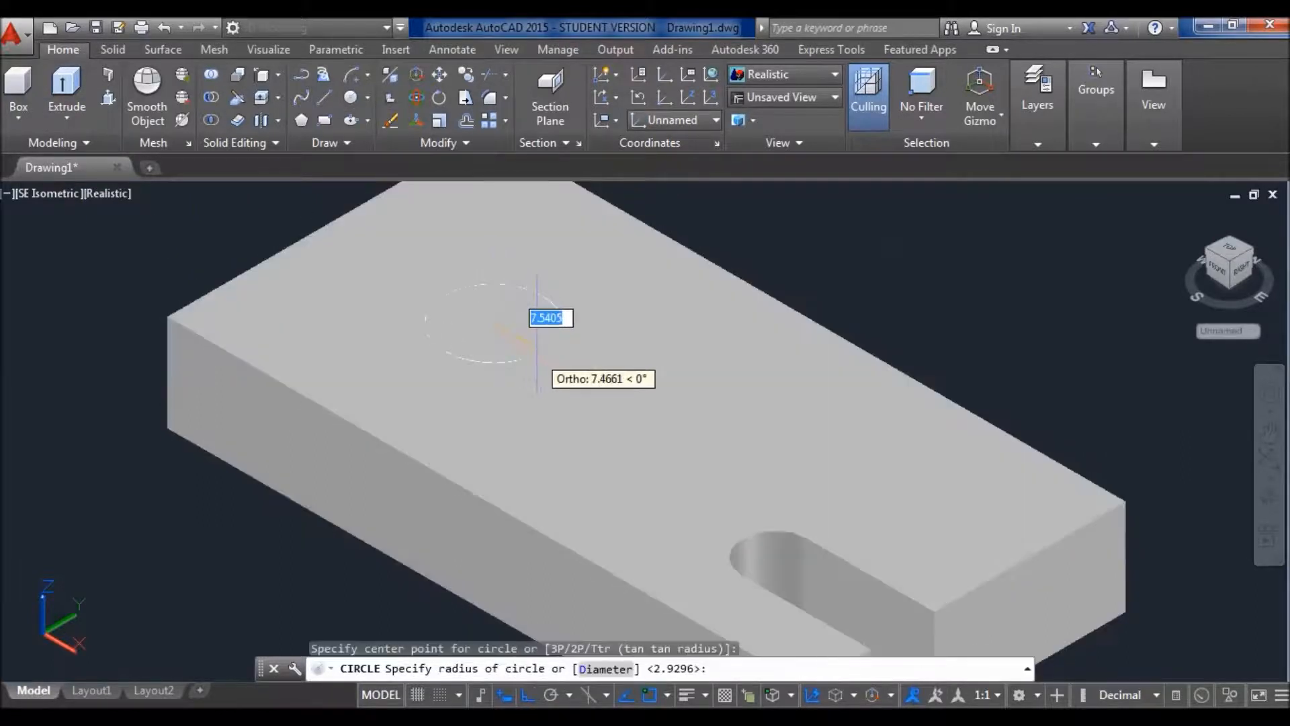
key(Escape)
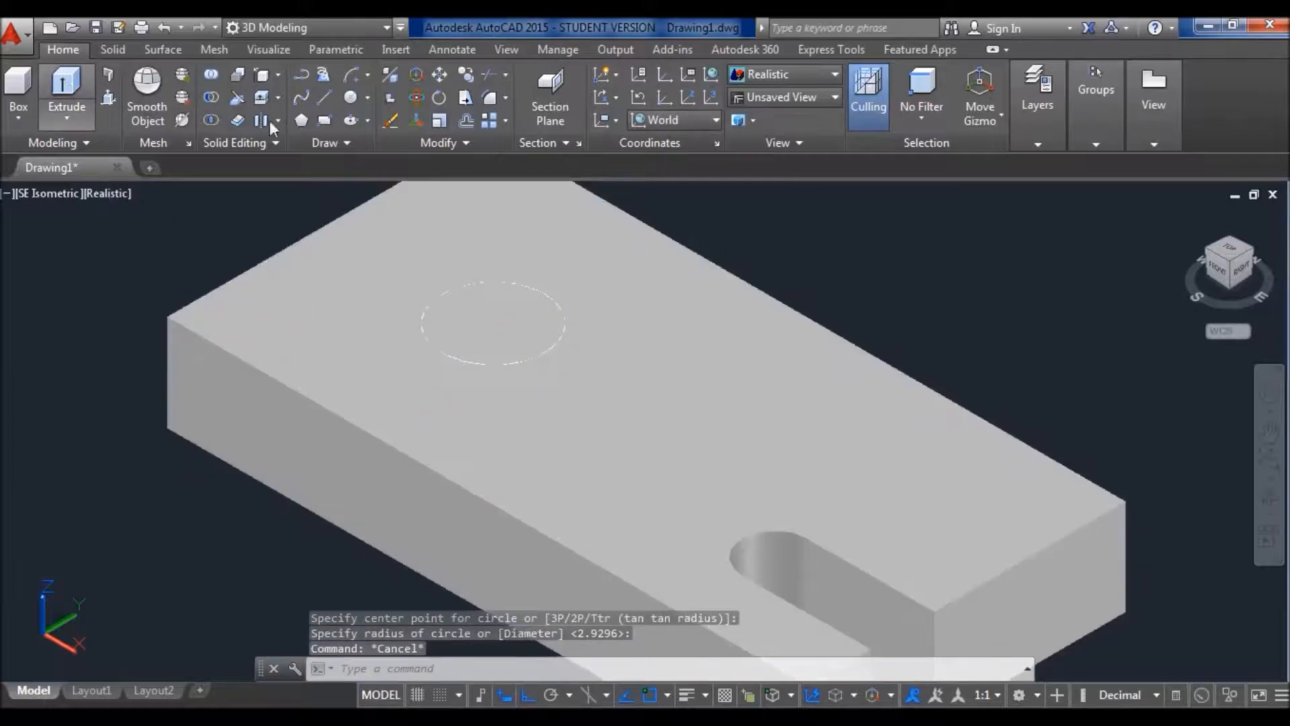
Step: Extrude the new circle downward as a solid cylinder extending past the box's underside
click(67, 88)
click(484, 364)
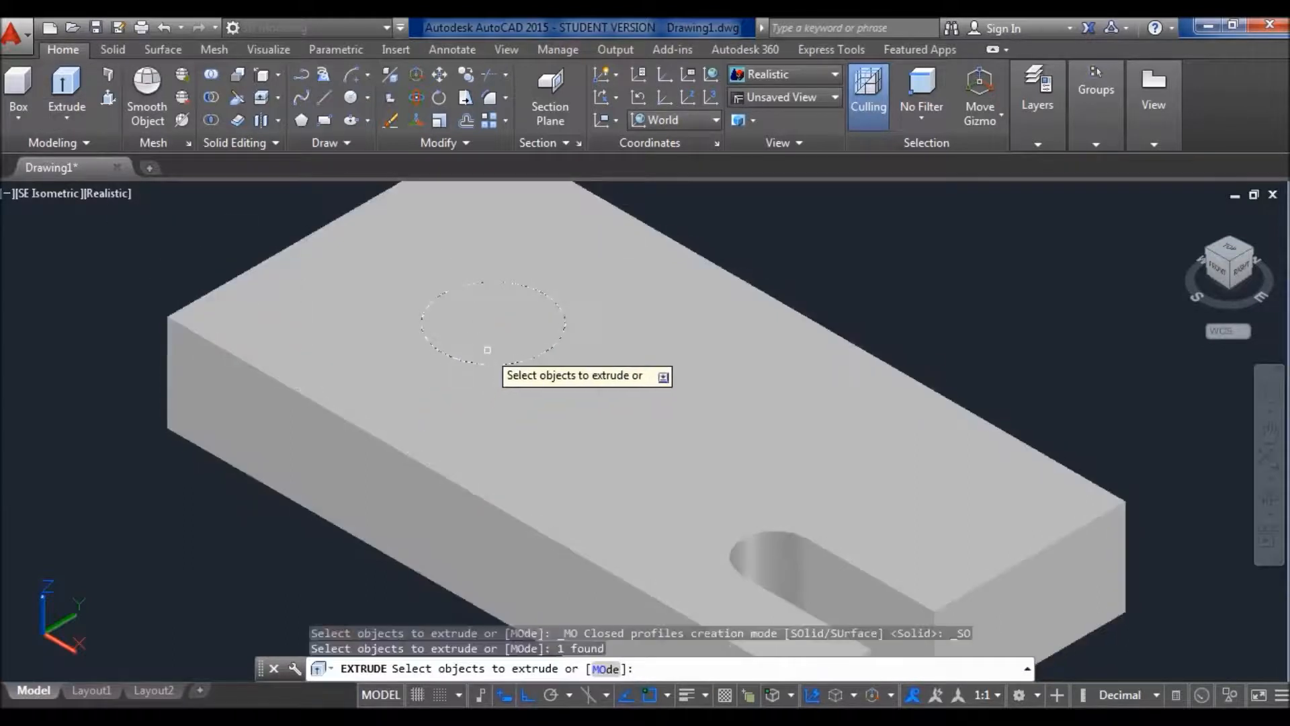
key(Return)
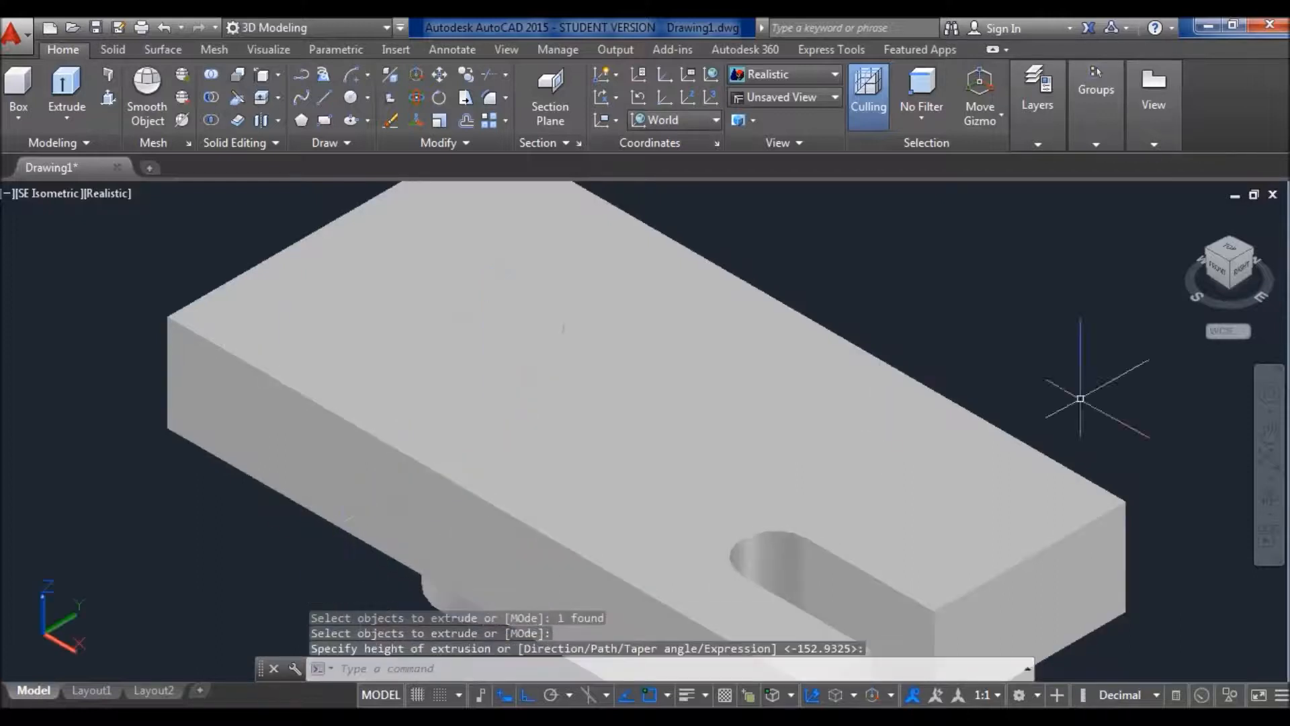
key(Escape)
Step: Subtract the cylinder from the extruded box to cut a through hole
shift+middle_drag(719, 461, 748, 428)
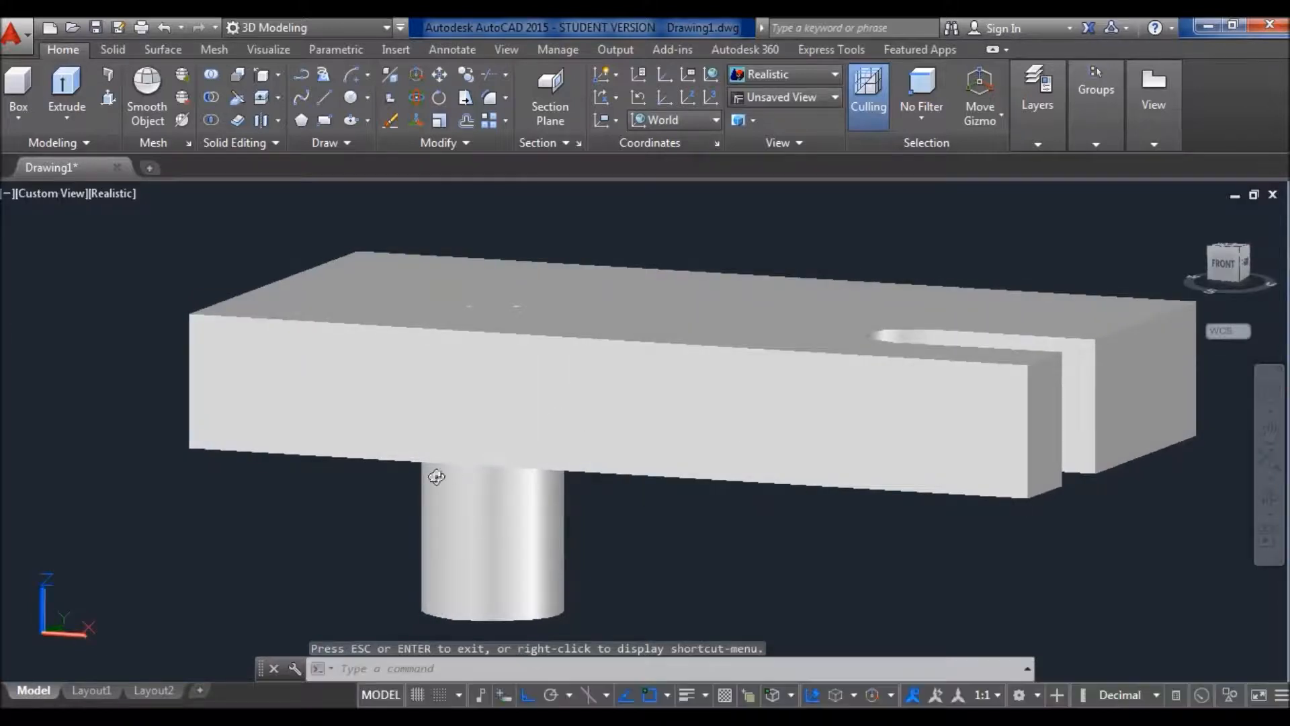
click(212, 98)
click(250, 379)
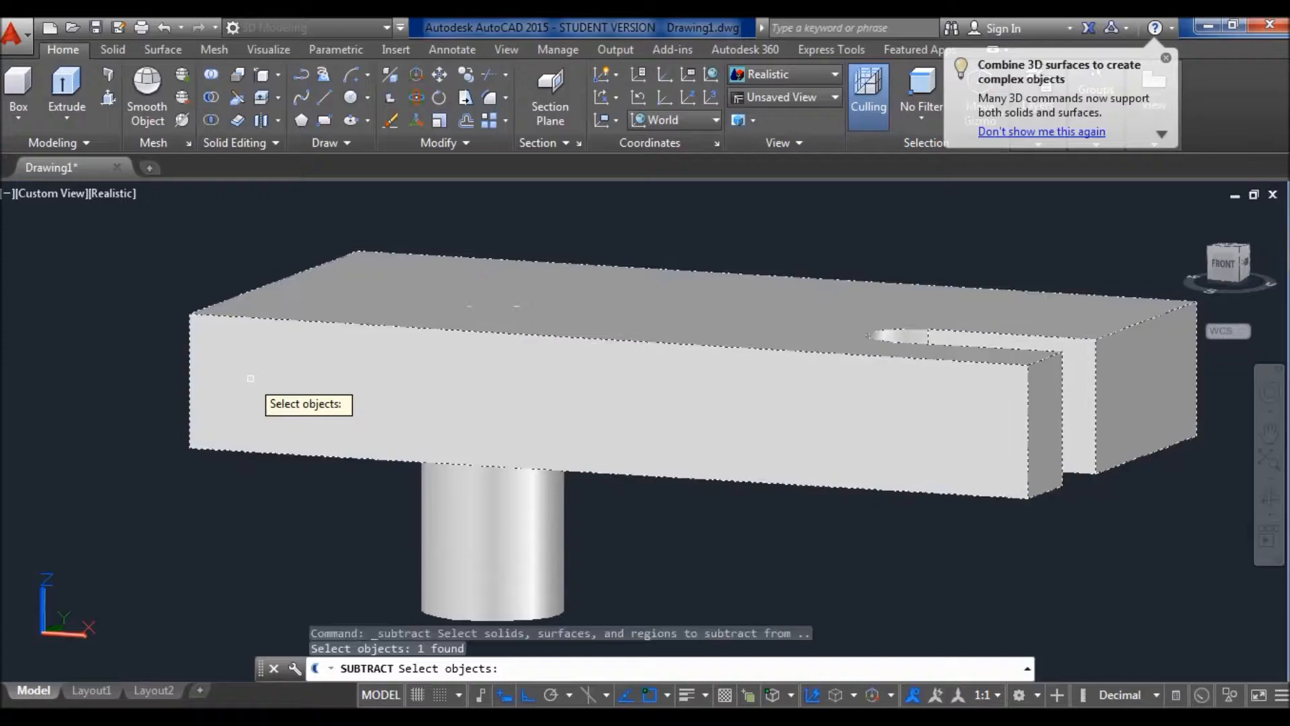
key(Return)
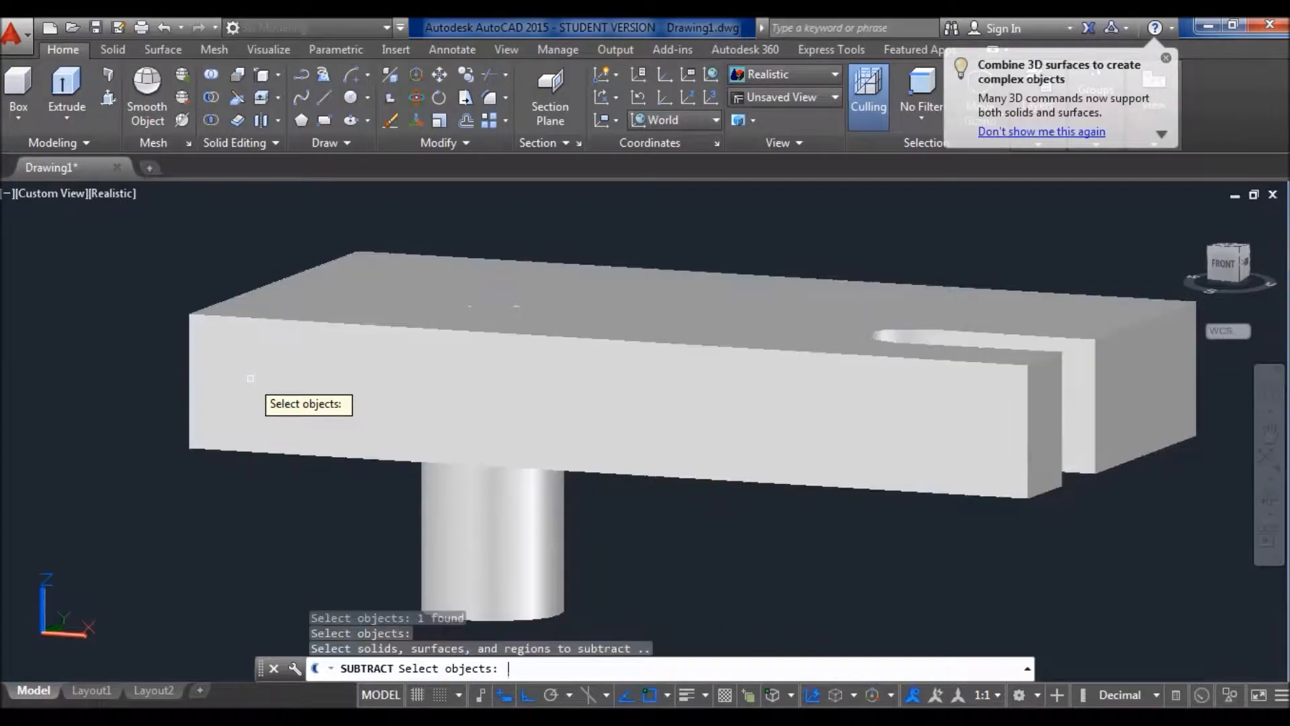
click(471, 536)
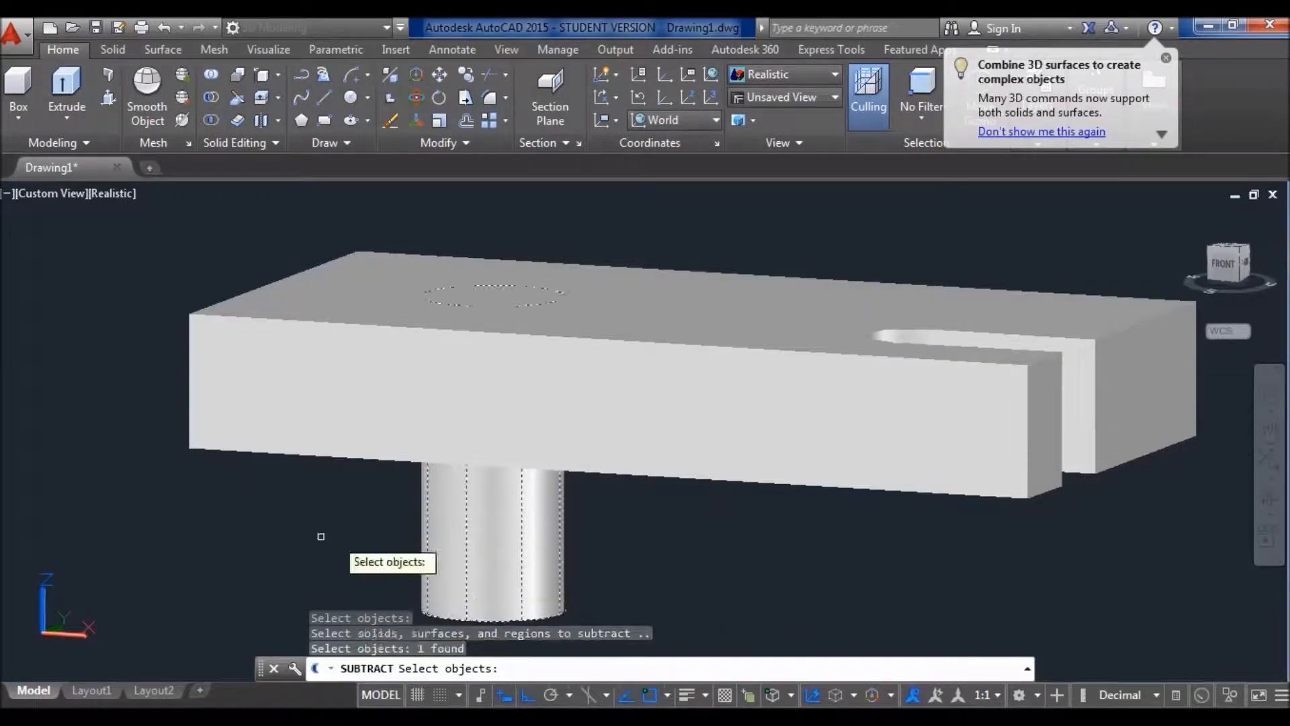
key(Return)
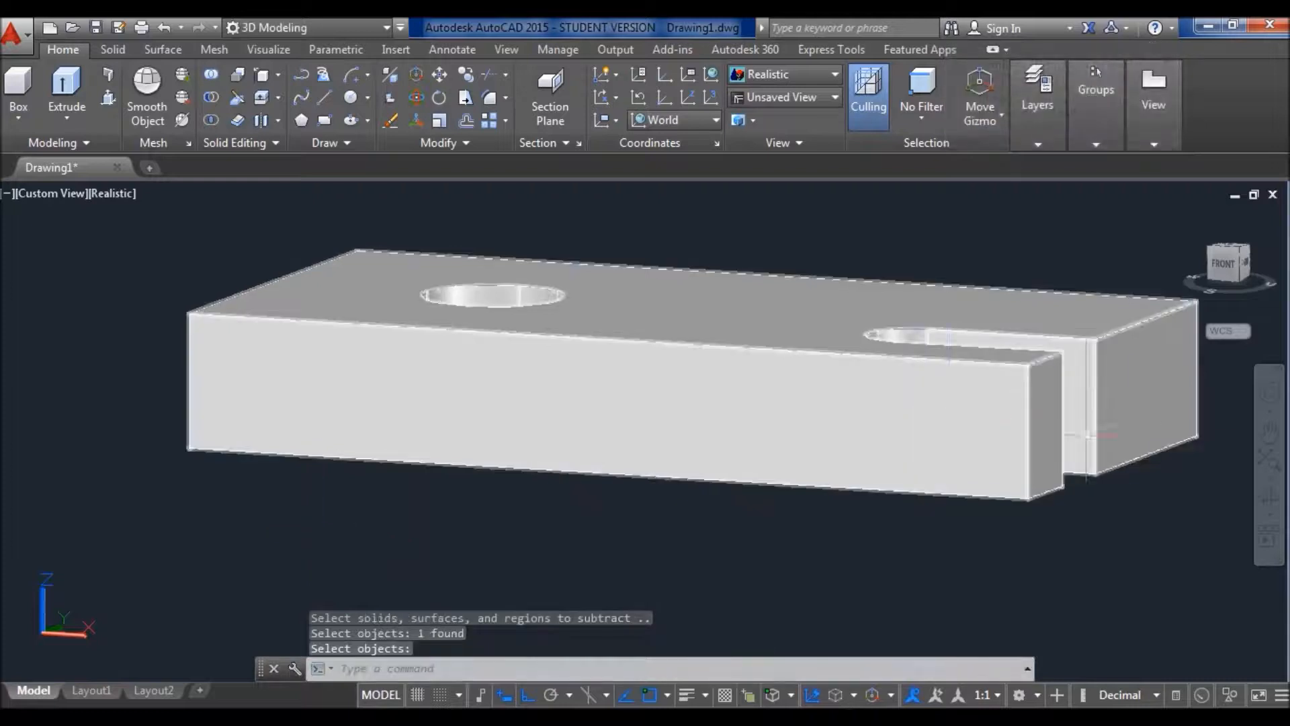
Step: Fillet the extruded box's two long top edges, the top edge at the hole end and the hole's top rim with radius 3
click(1268, 496)
mouse_move(877, 469)
mouse_down()
mouse_move(786, 481)
mouse_move(740, 533)
mouse_move(775, 547)
mouse_move(805, 531)
mouse_move(873, 576)
mouse_move(920, 532)
mouse_up()
drag(600, 495, 600, 474)
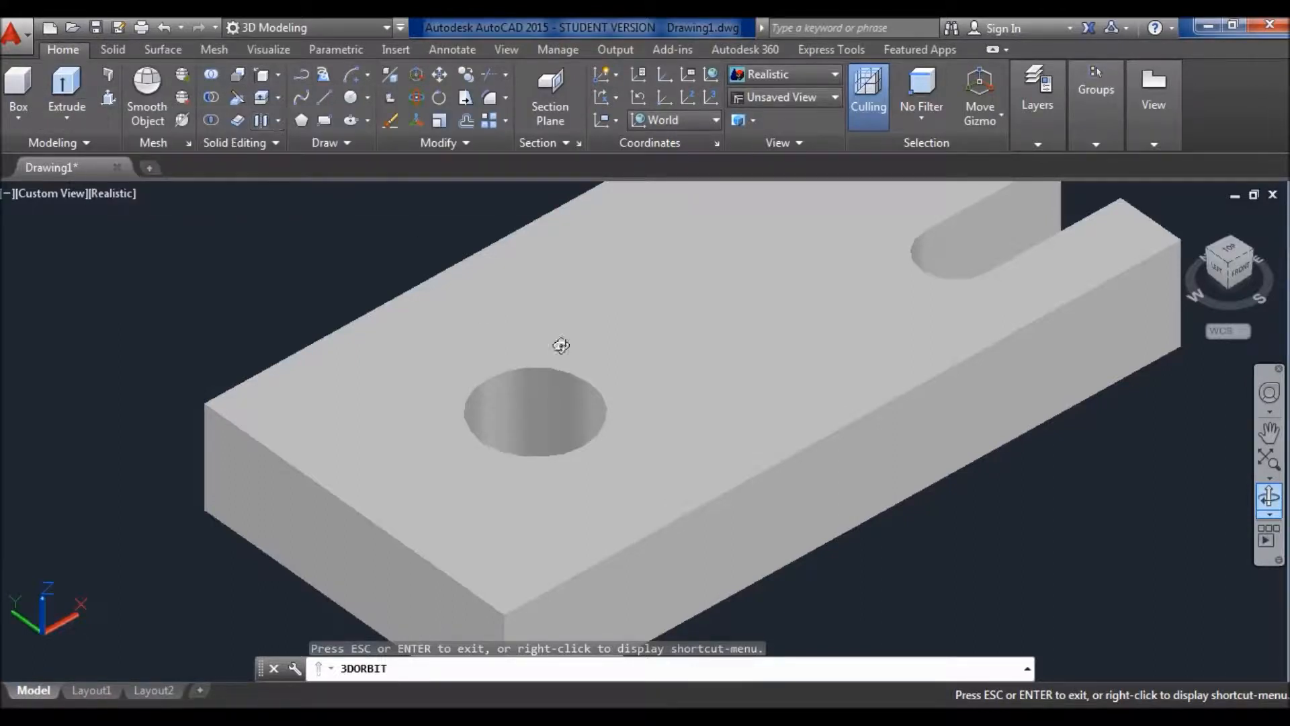
key(Escape)
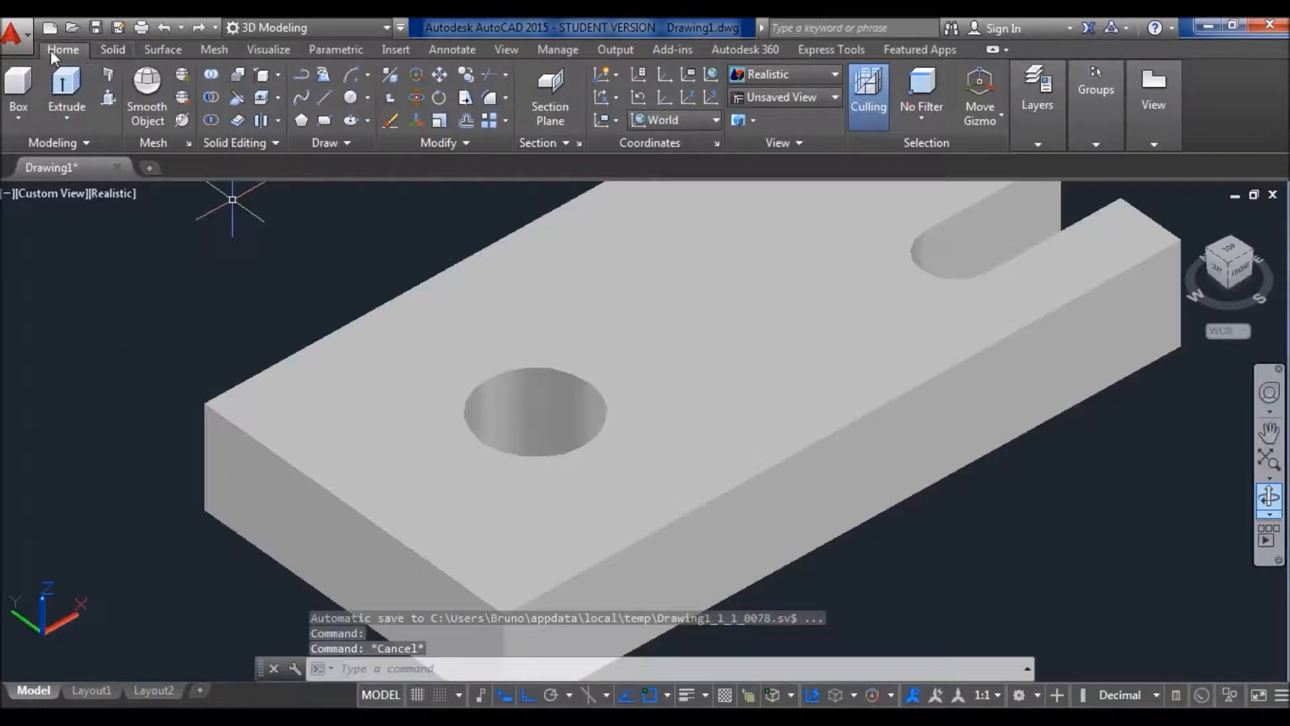
click(113, 49)
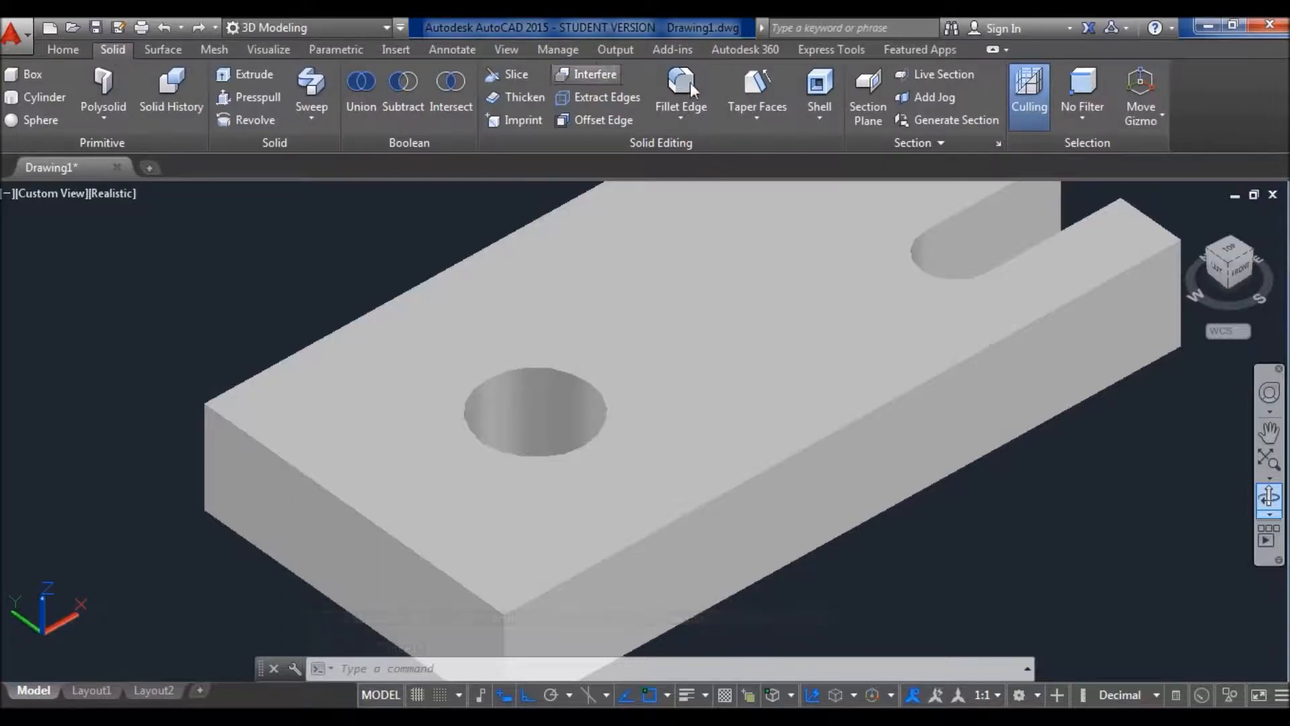
click(694, 114)
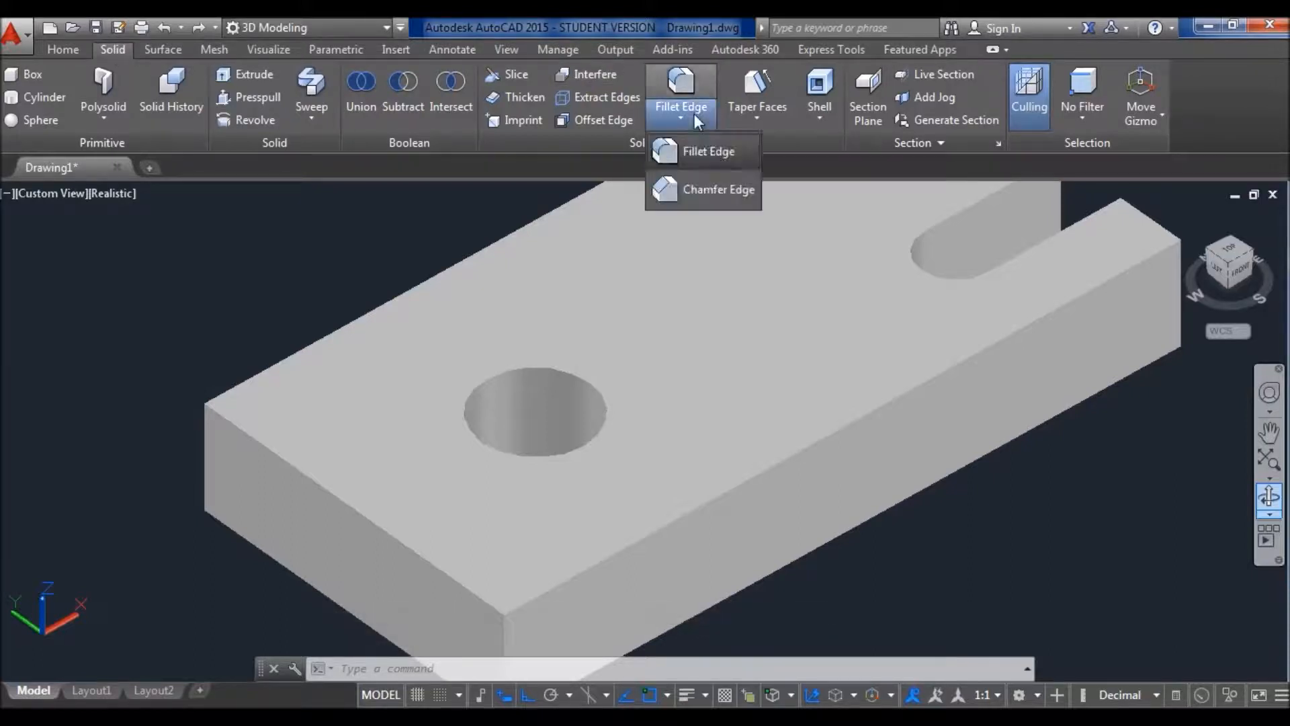
click(711, 151)
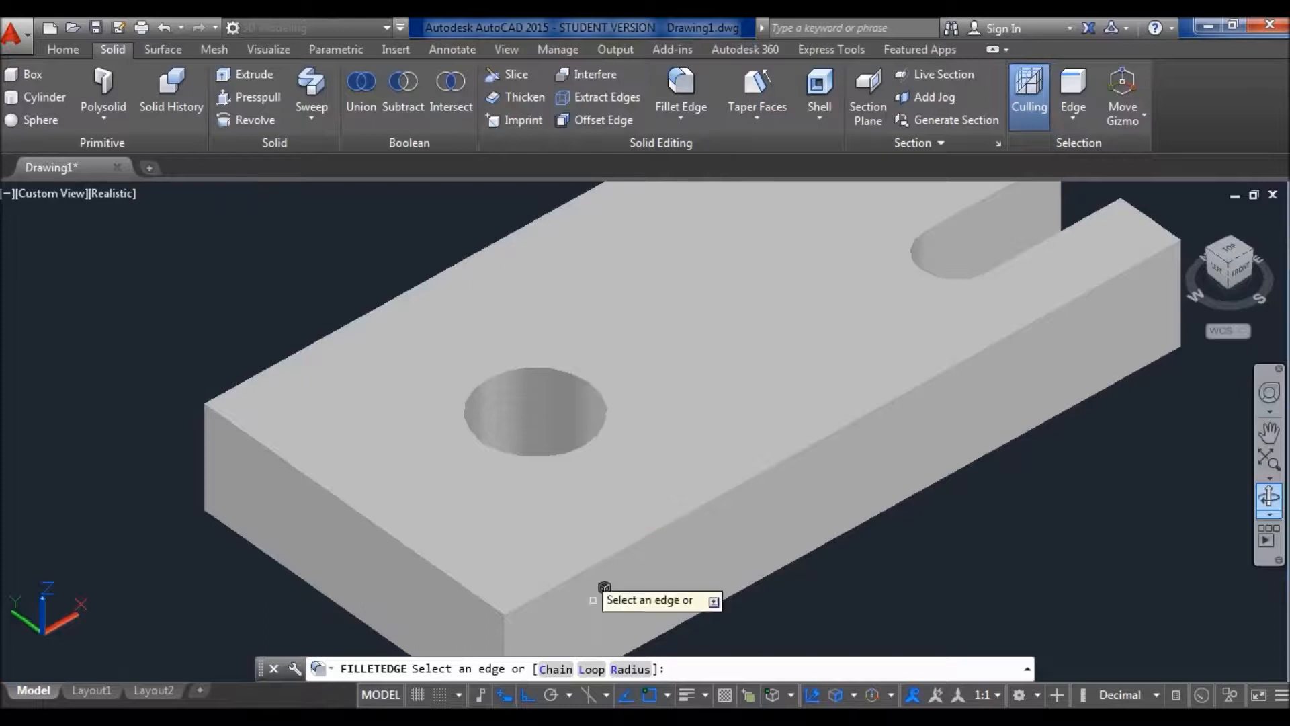
click(634, 669)
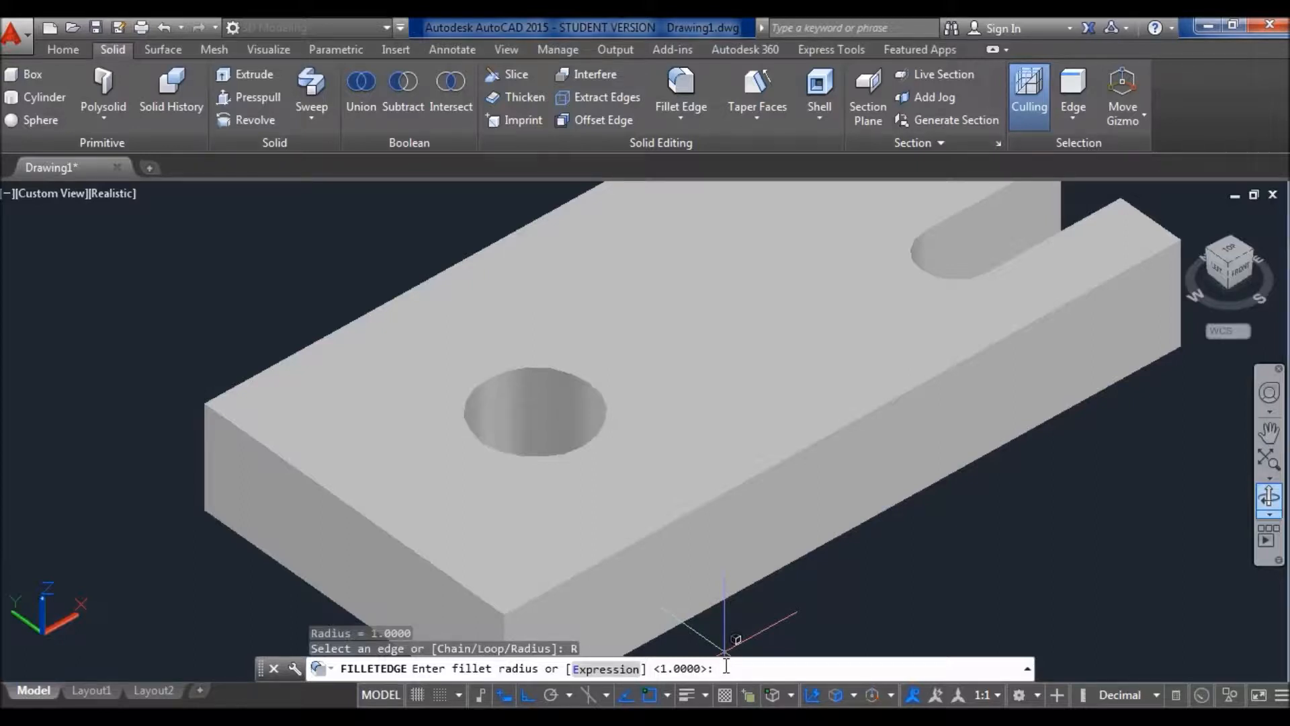
text(3)
key(Return)
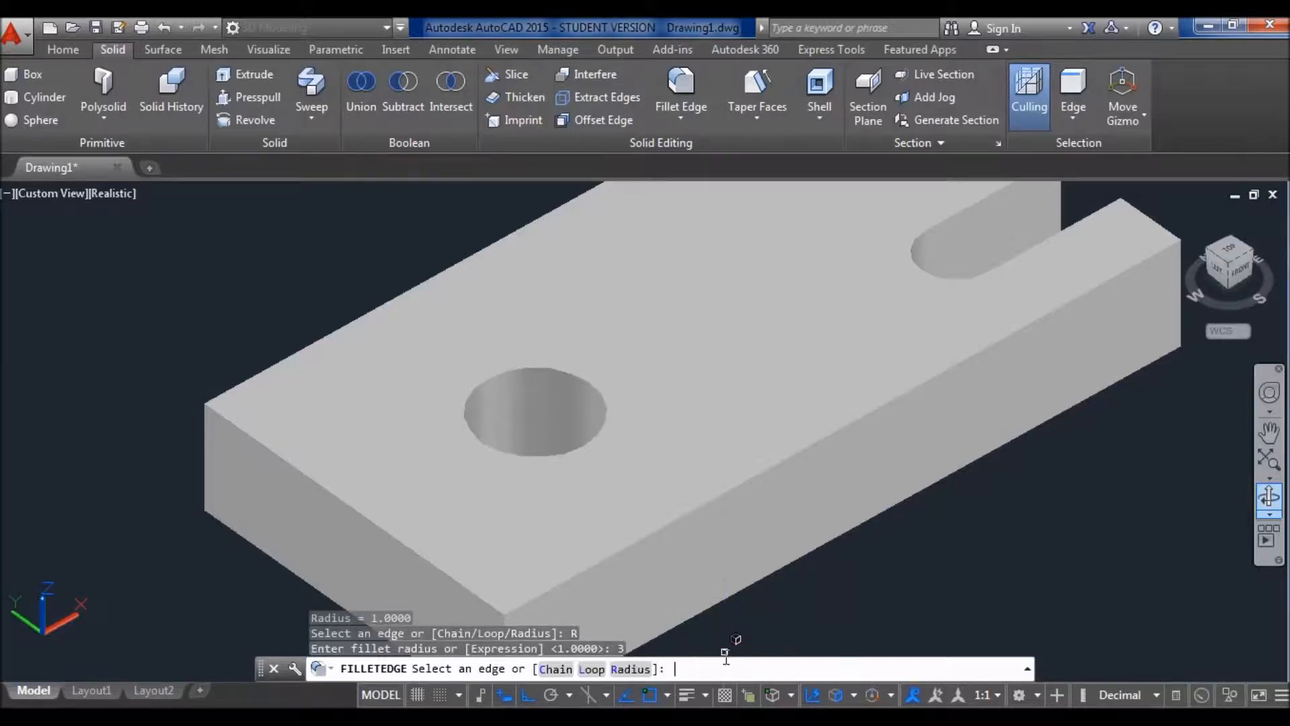
click(570, 576)
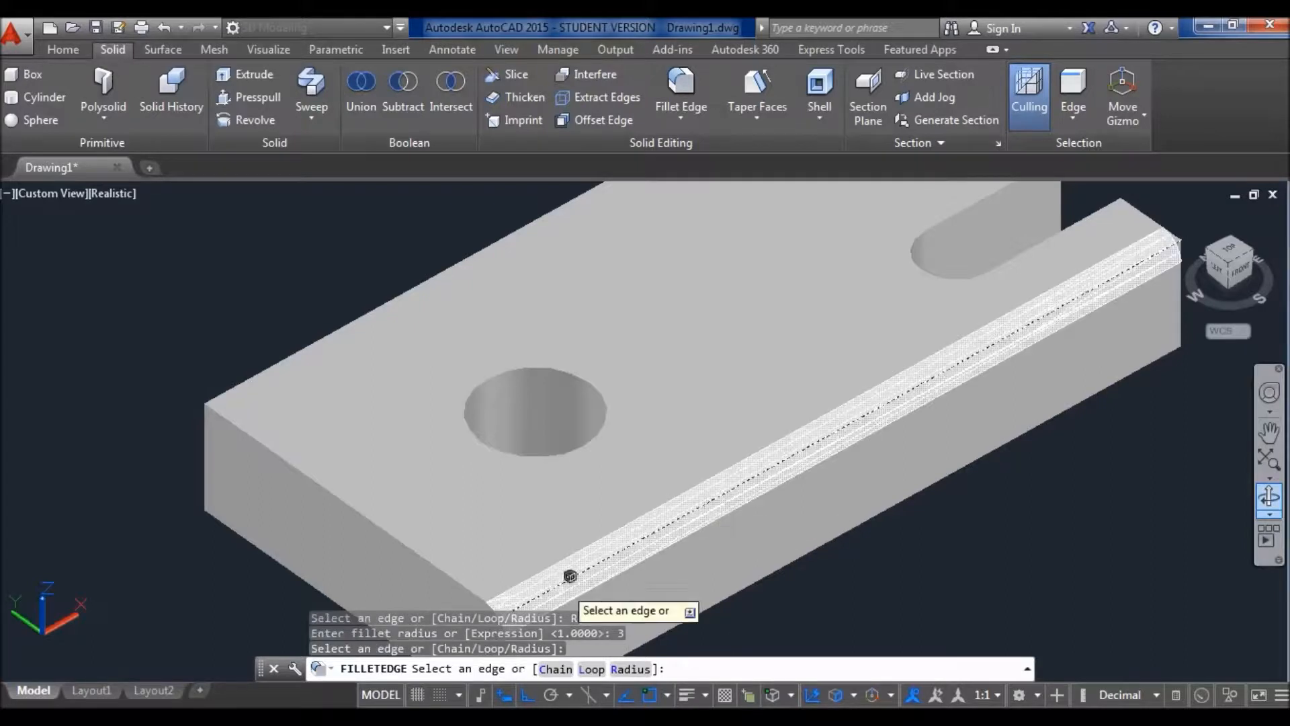
click(422, 534)
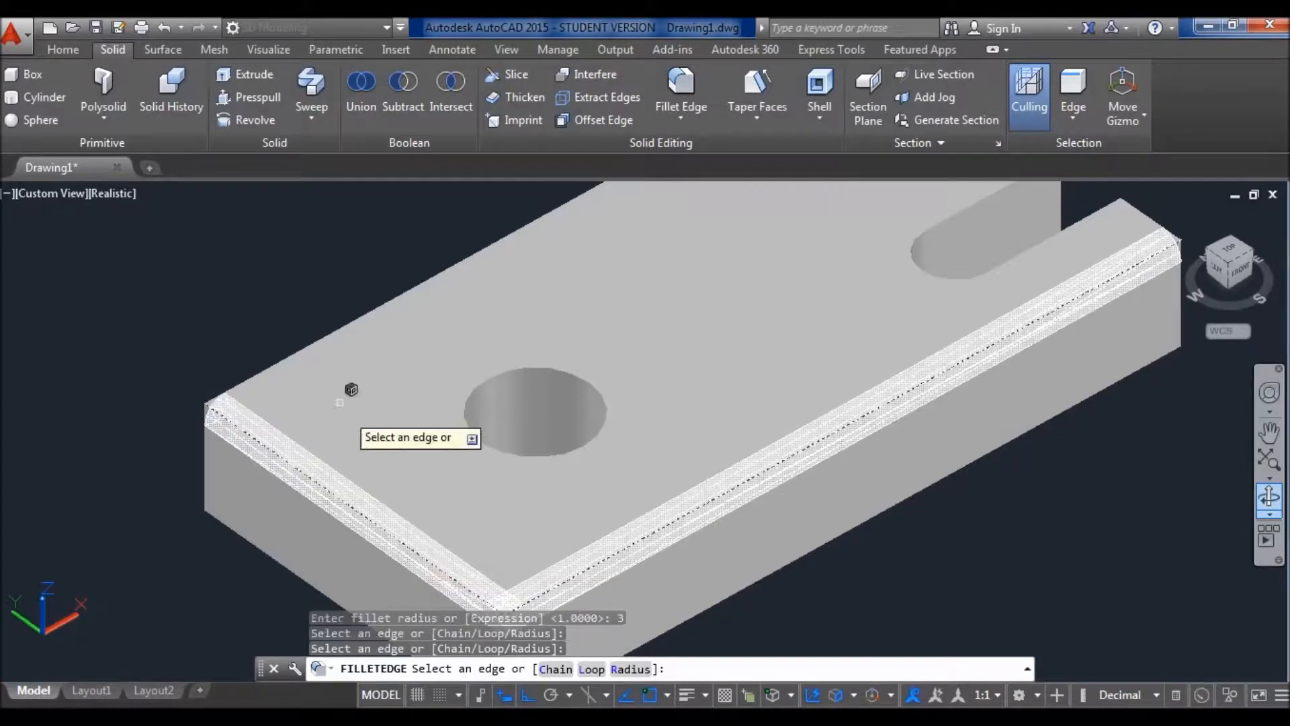
click(319, 346)
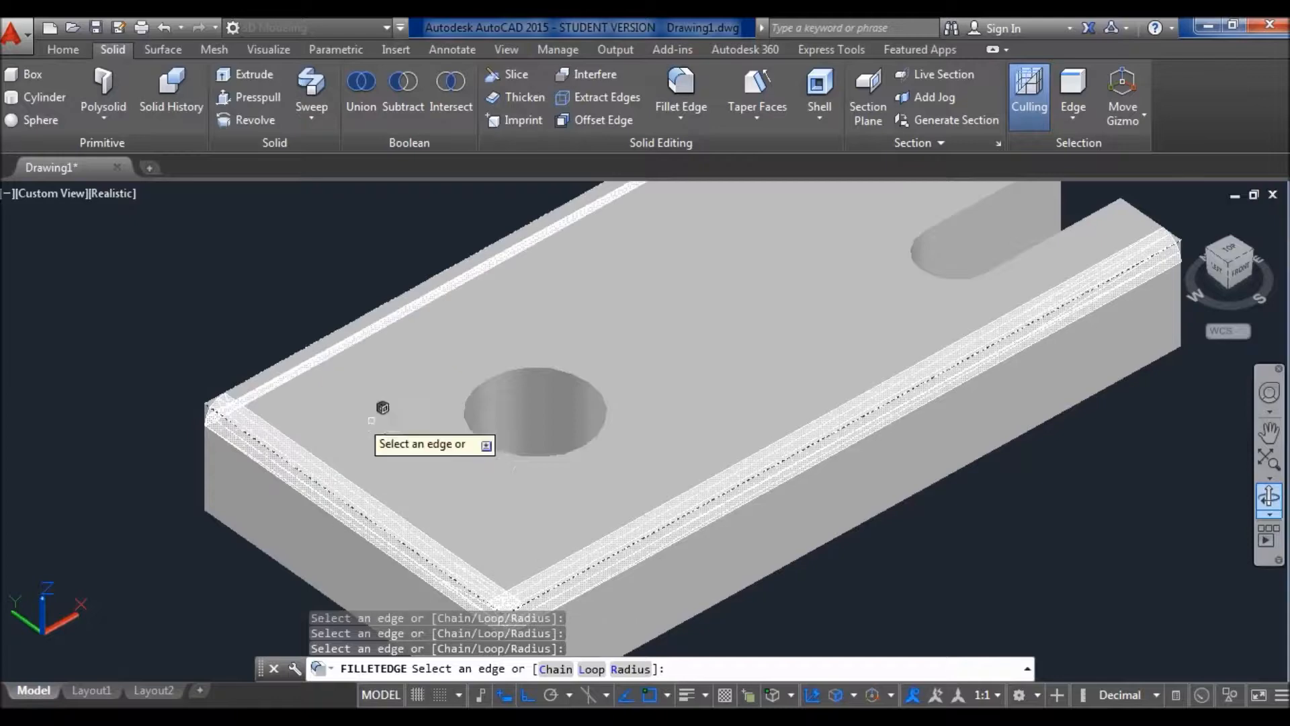
click(501, 368)
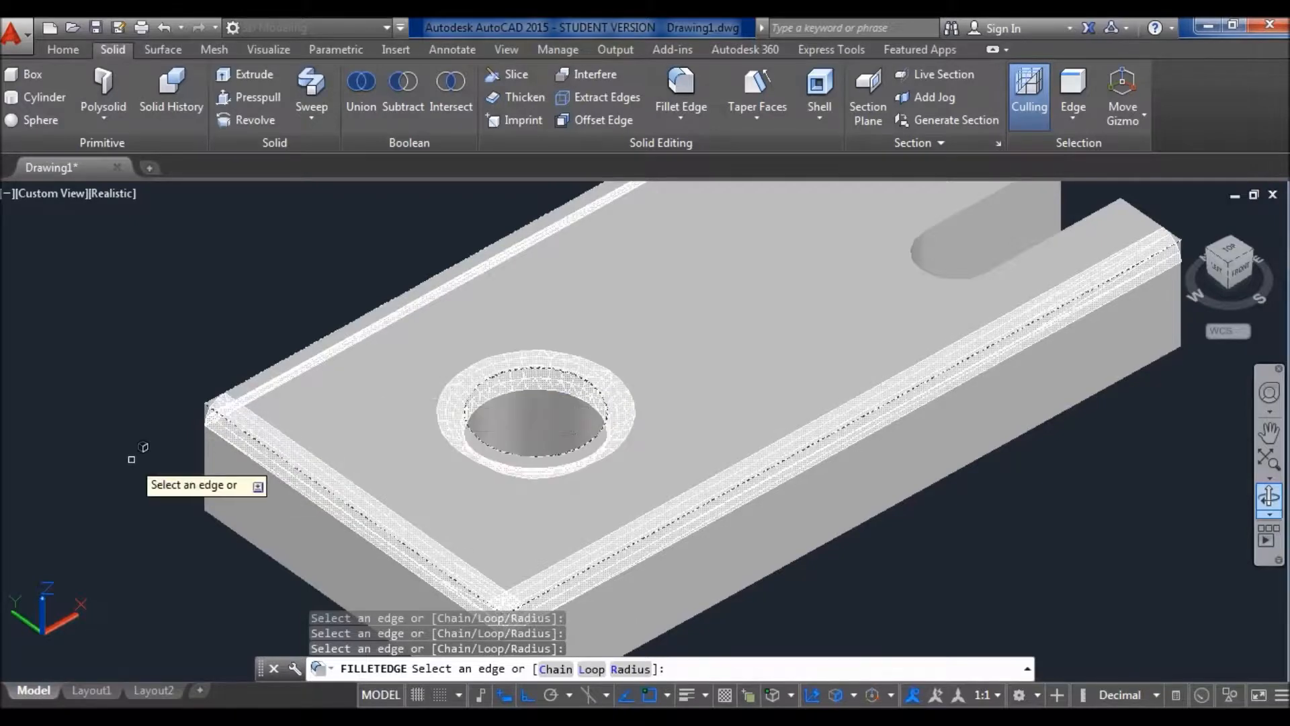
key(Return)
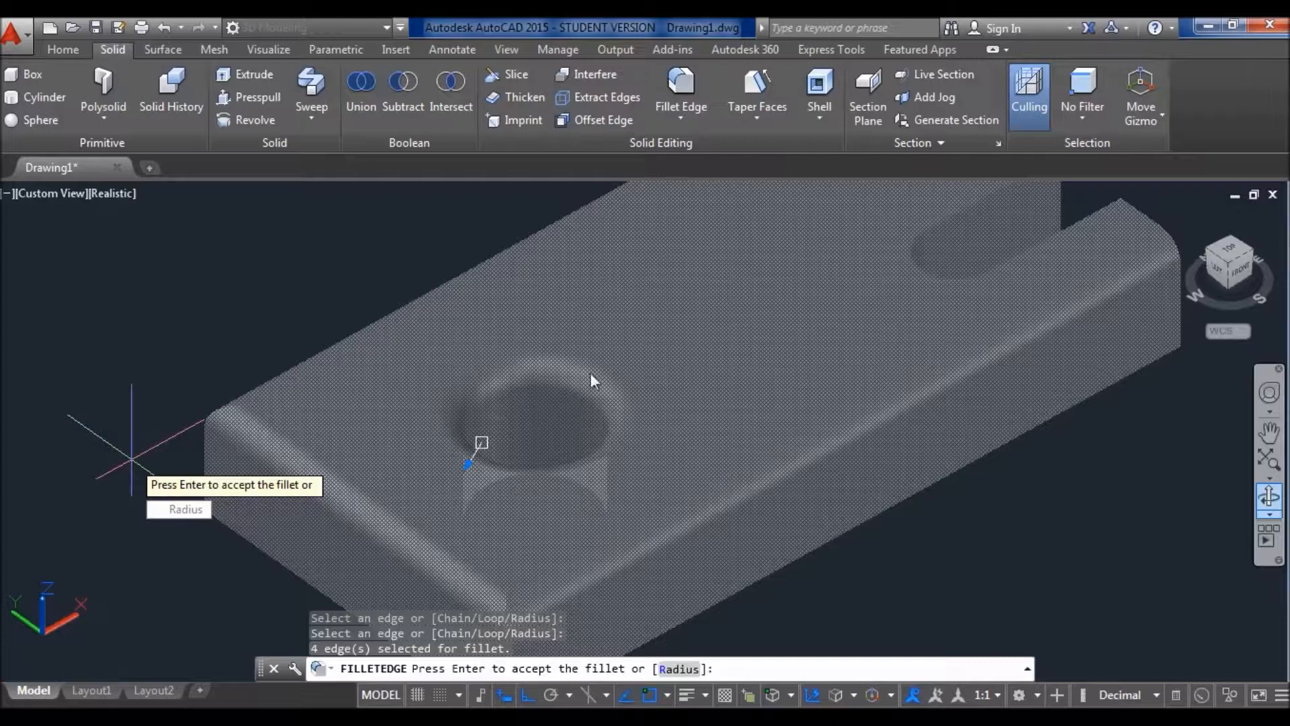
key(Return)
Step: Chamfer the Presspull box's two long top edges, the top edge at the hole end and the large hole's rim with both distances 1
scroll(158, 403, down, 2)
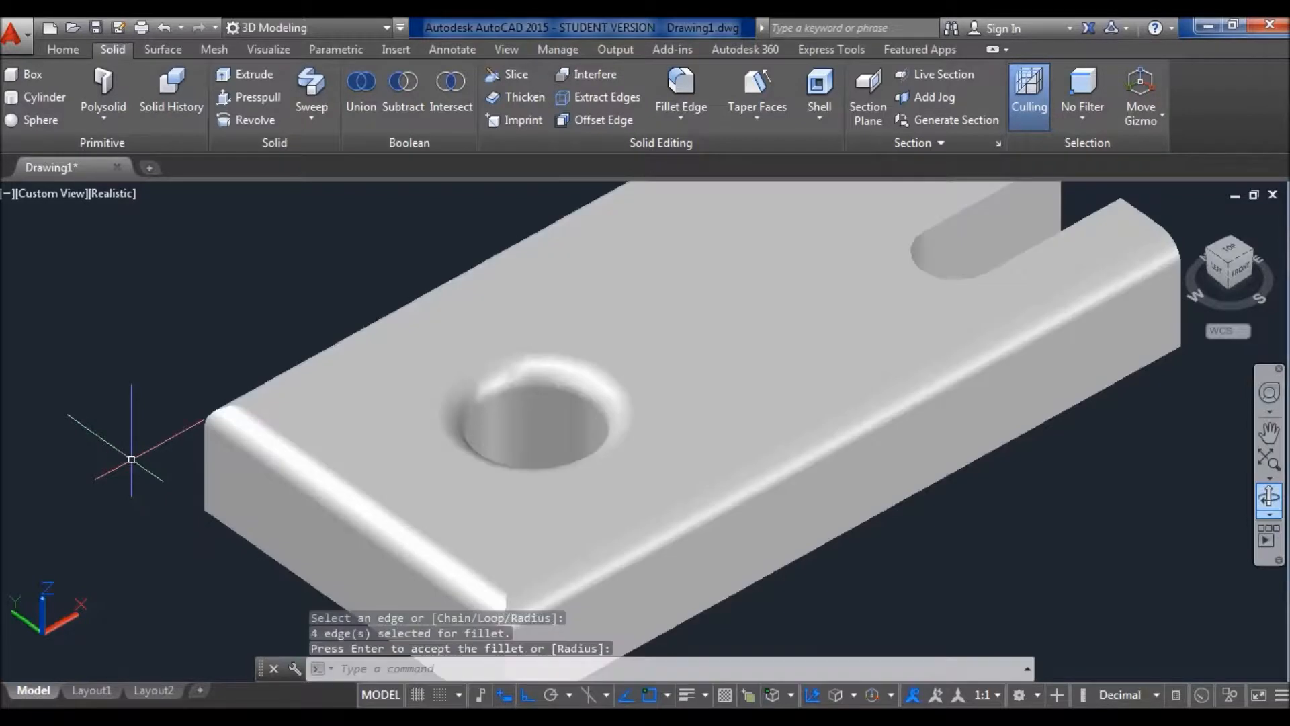
scroll(368, 377, up, 2)
middle_drag(369, 377, 199, 470)
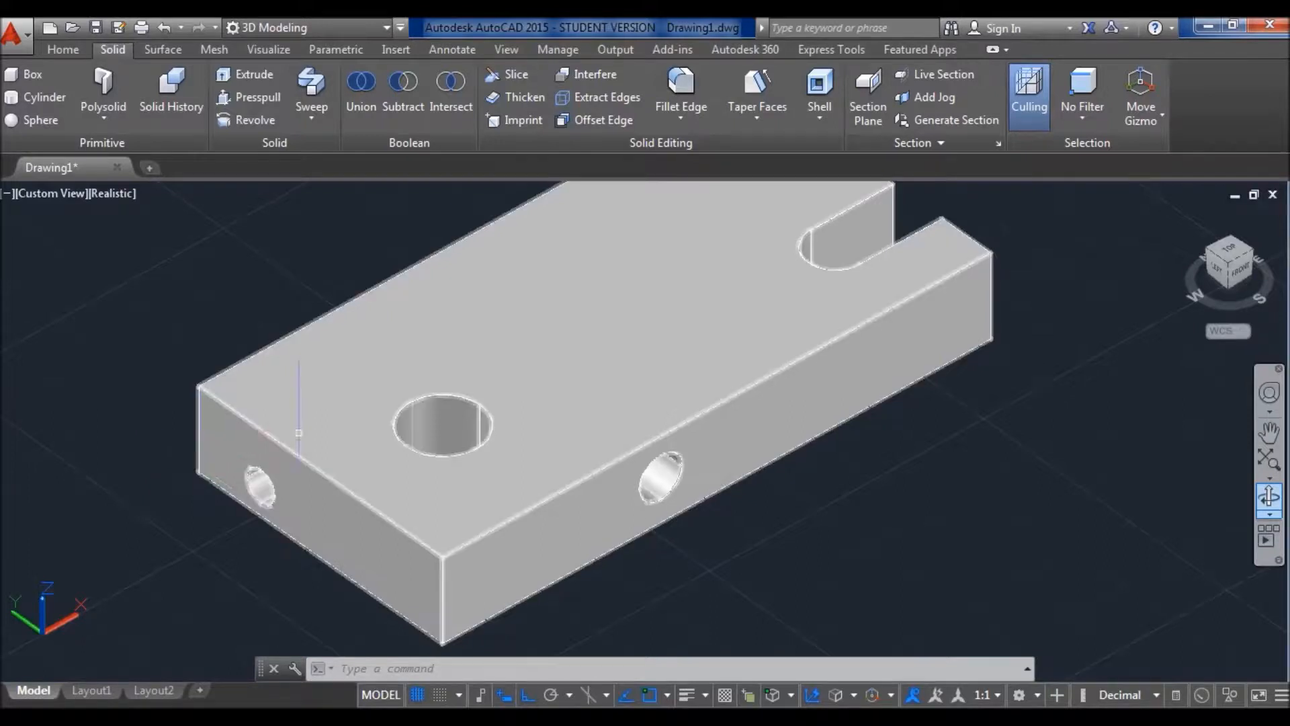
click(679, 120)
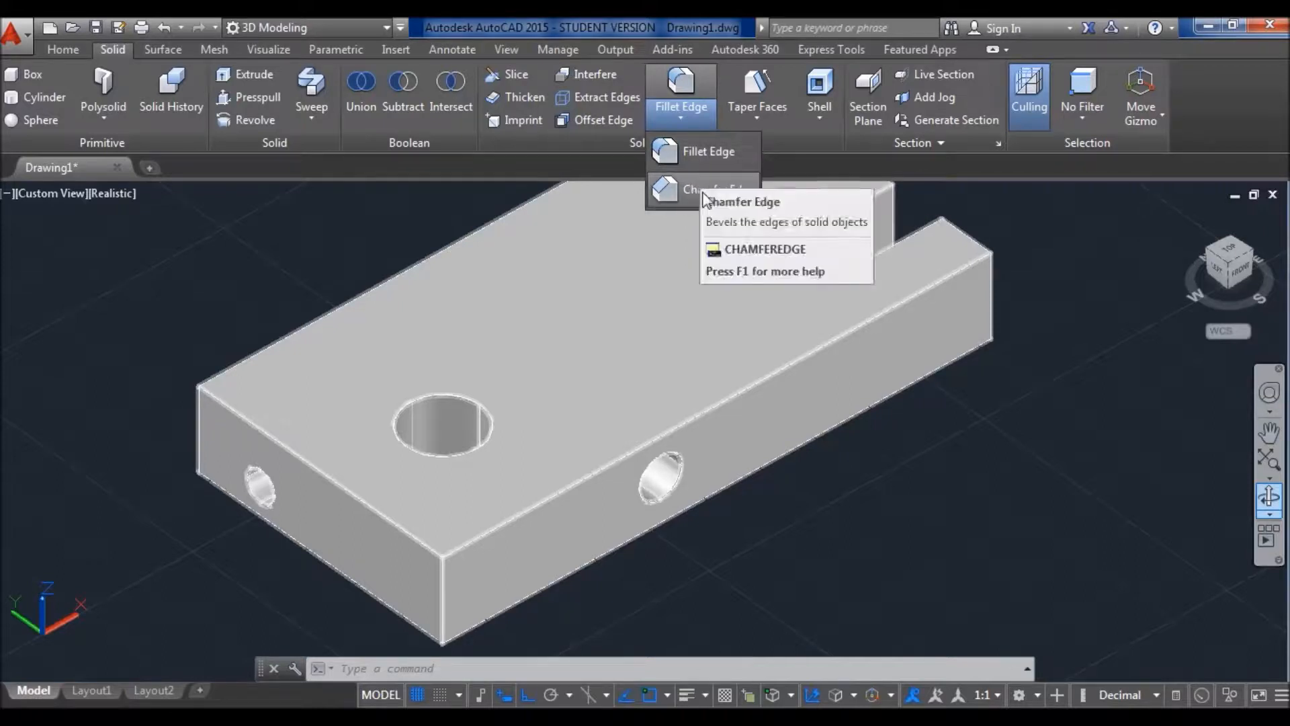
click(716, 197)
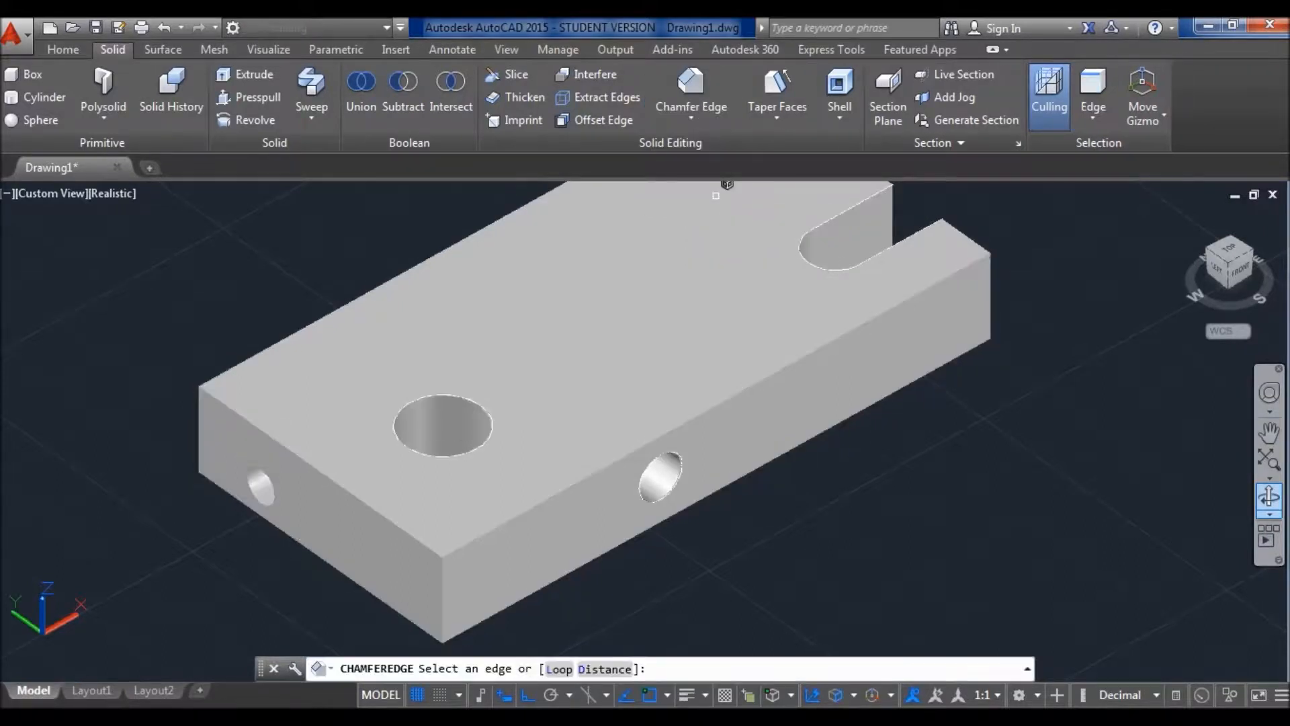
click(602, 669)
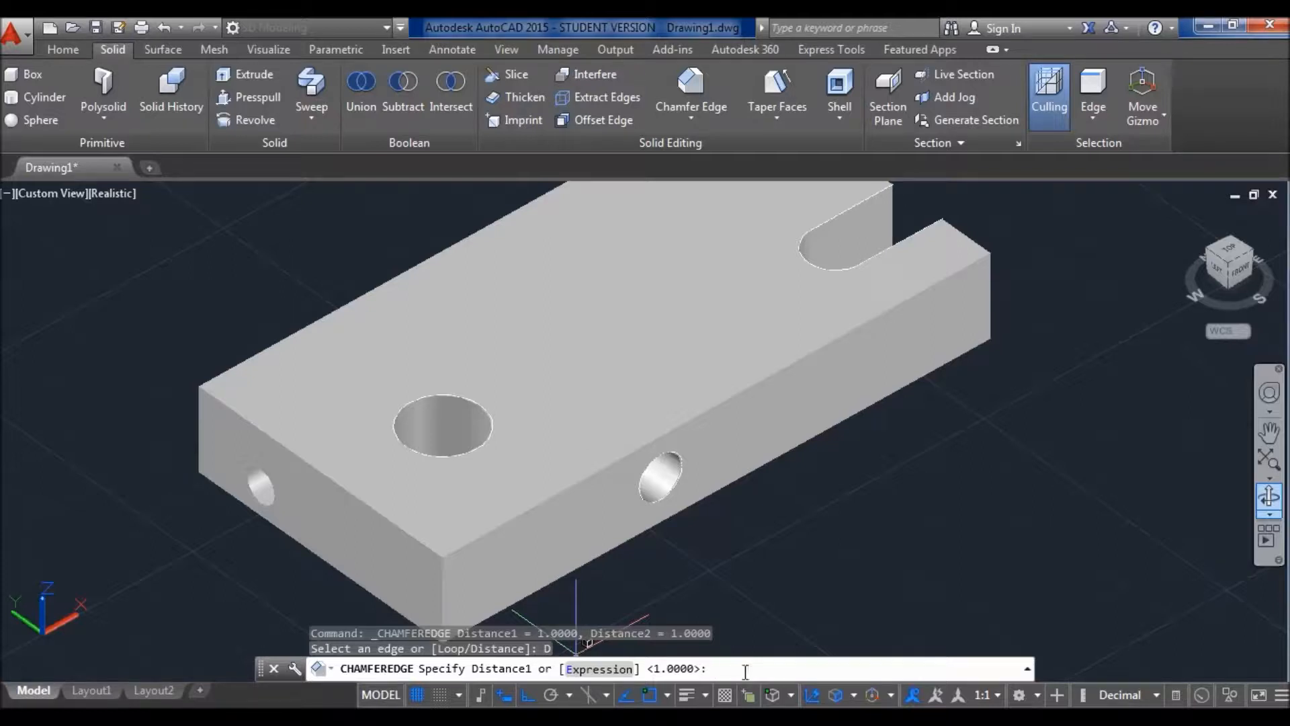
key(Return)
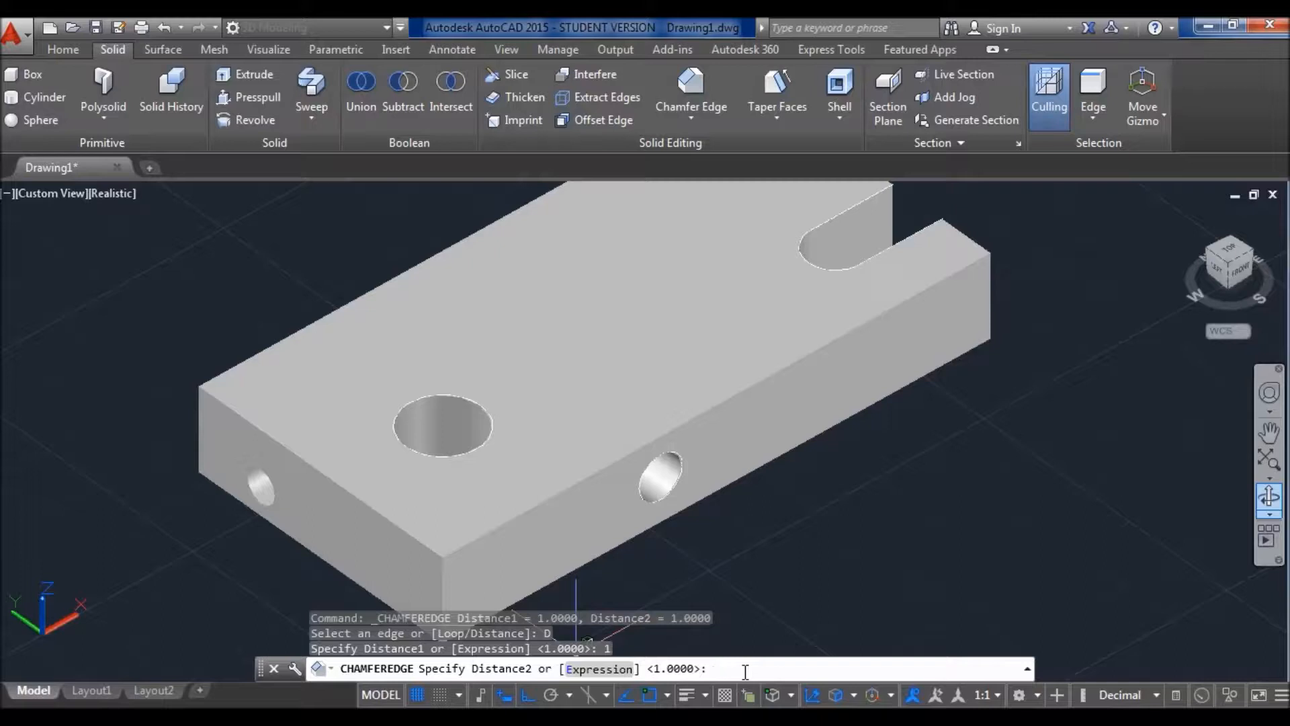
key(Return)
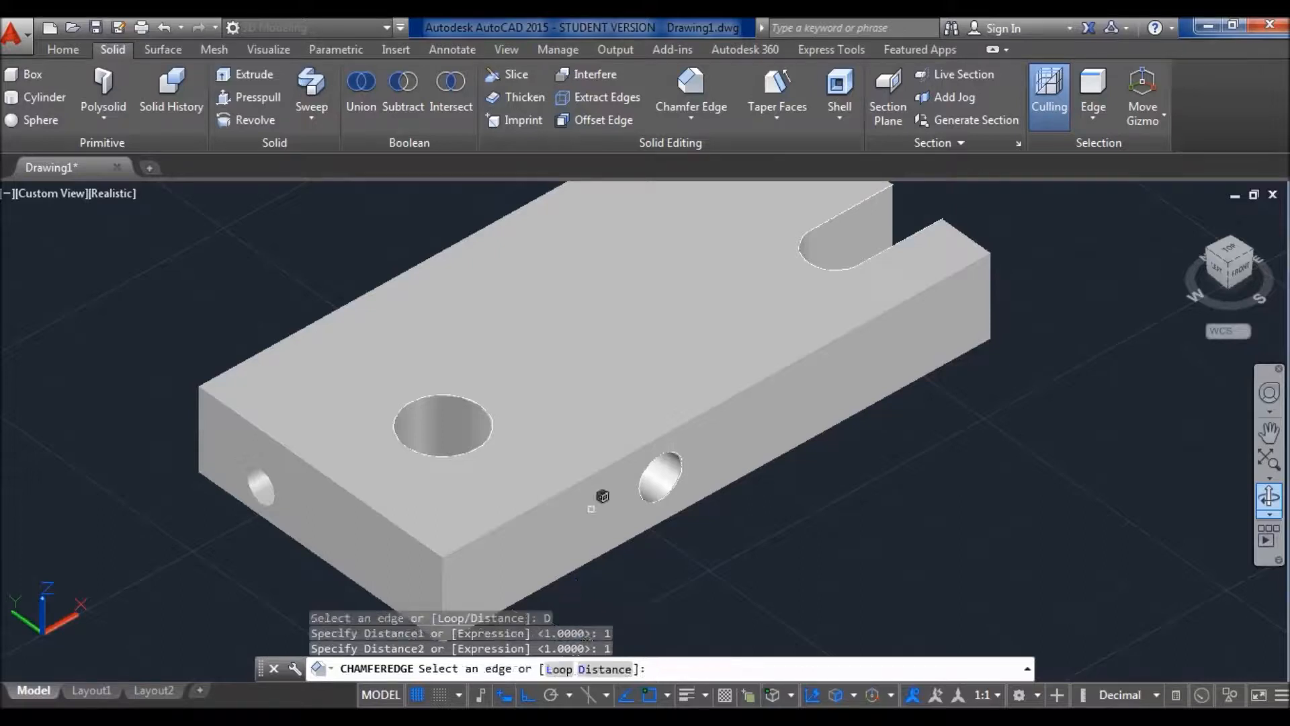
click(573, 480)
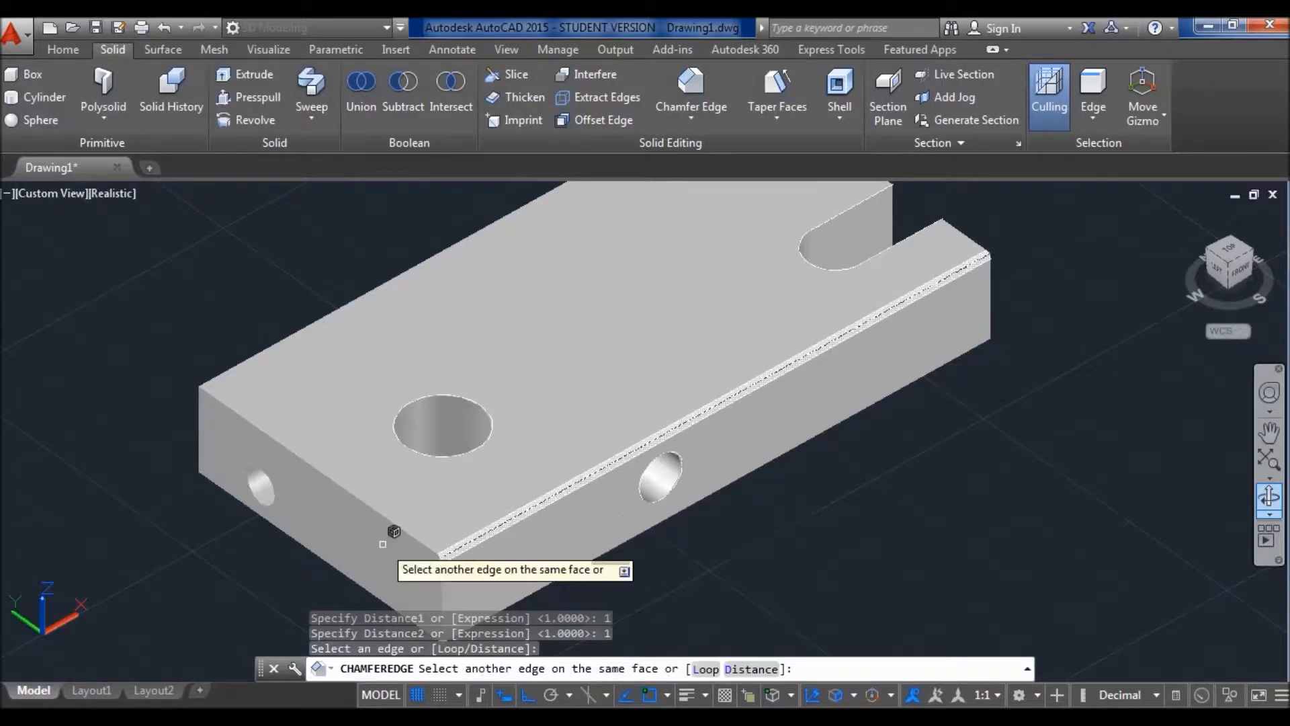
scroll(383, 544, up, 3)
click(481, 567)
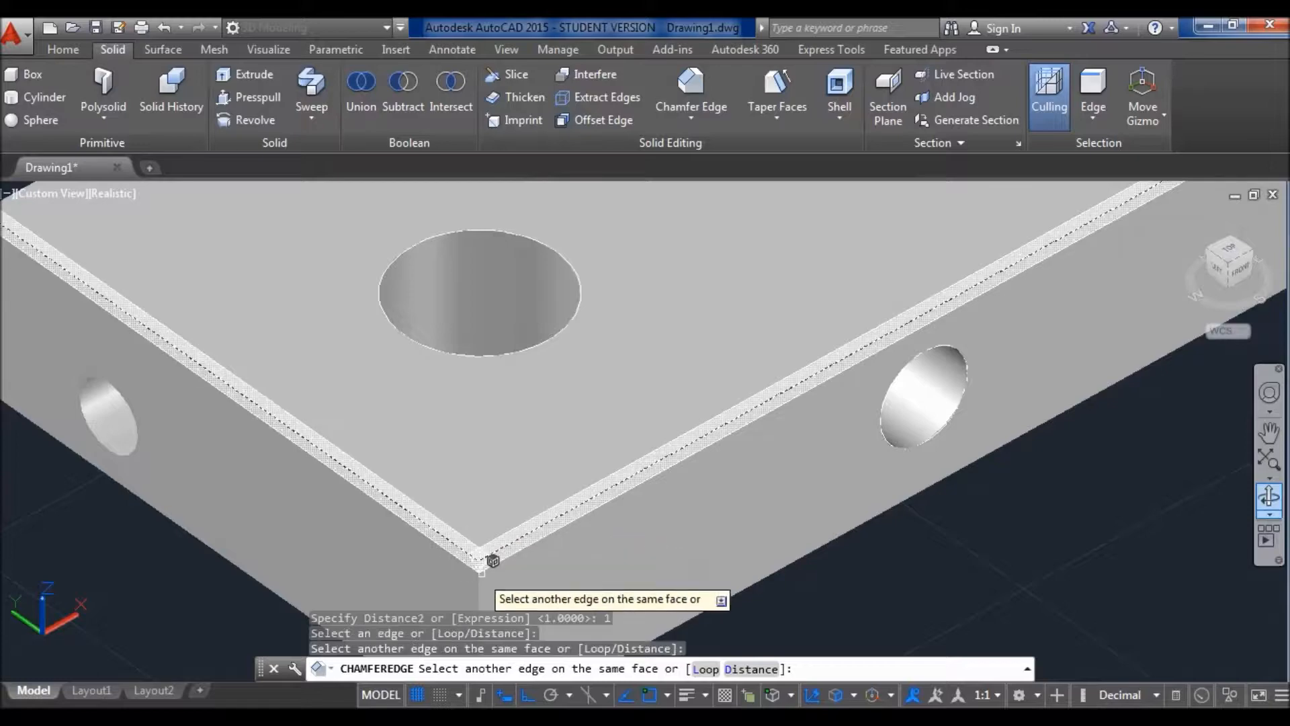
middle_drag(278, 285, 390, 470)
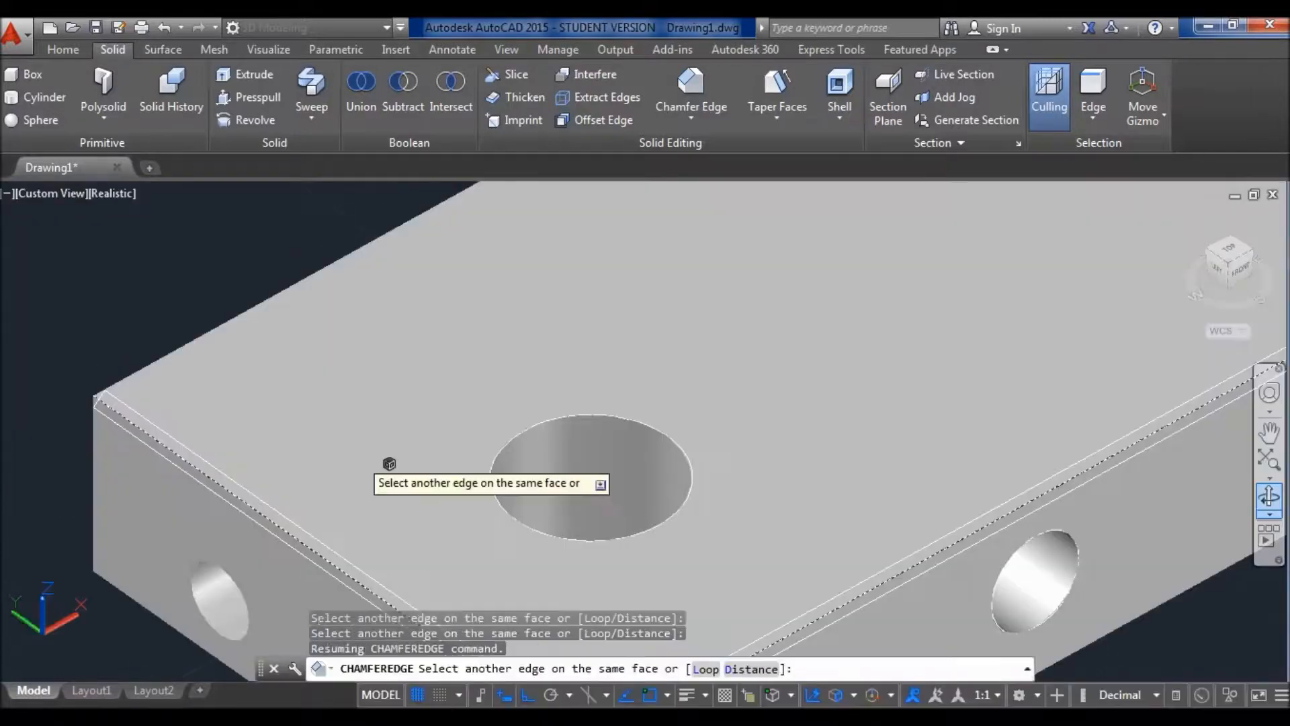
click(248, 306)
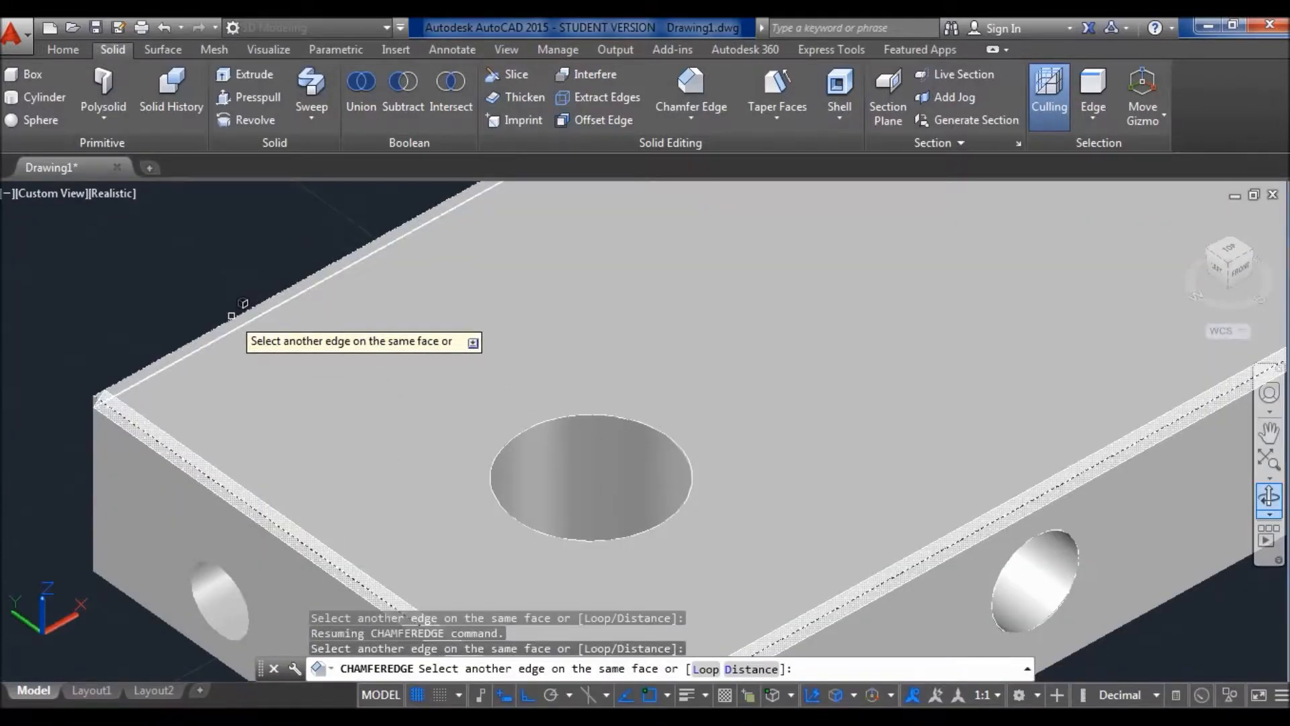
click(572, 403)
middle_drag(682, 420, 538, 354)
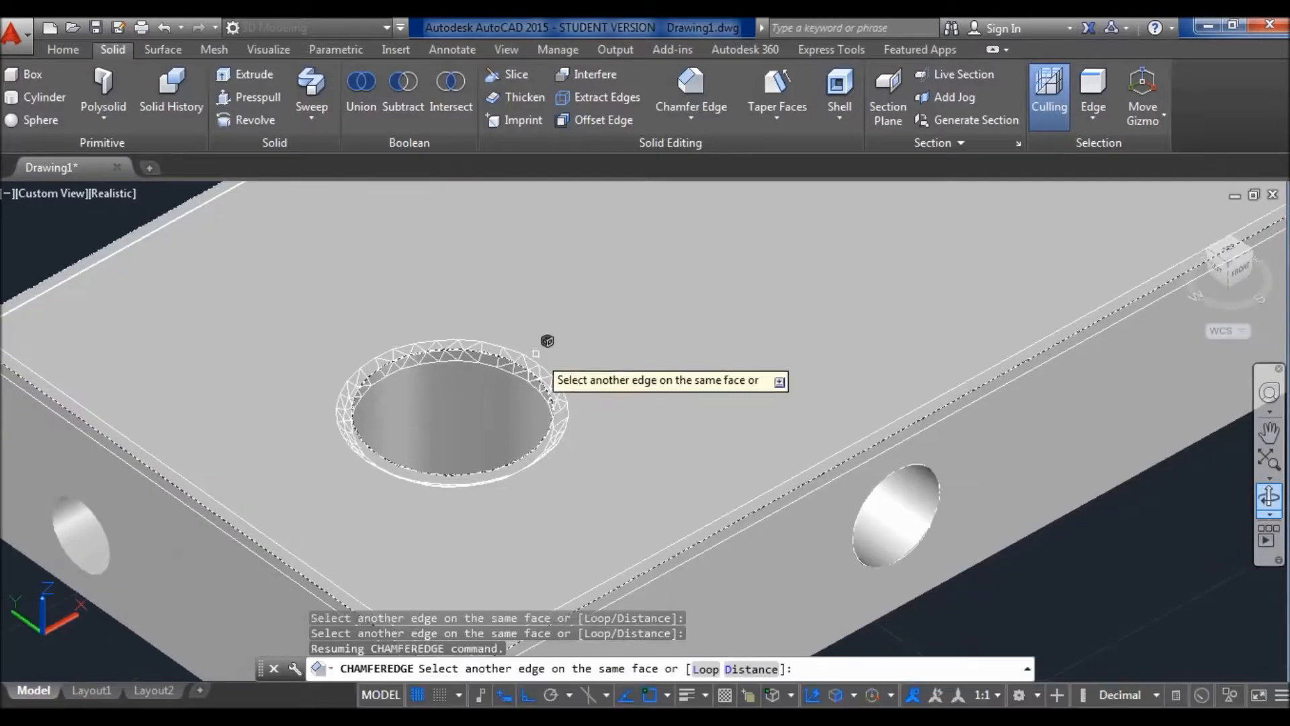
key(Return)
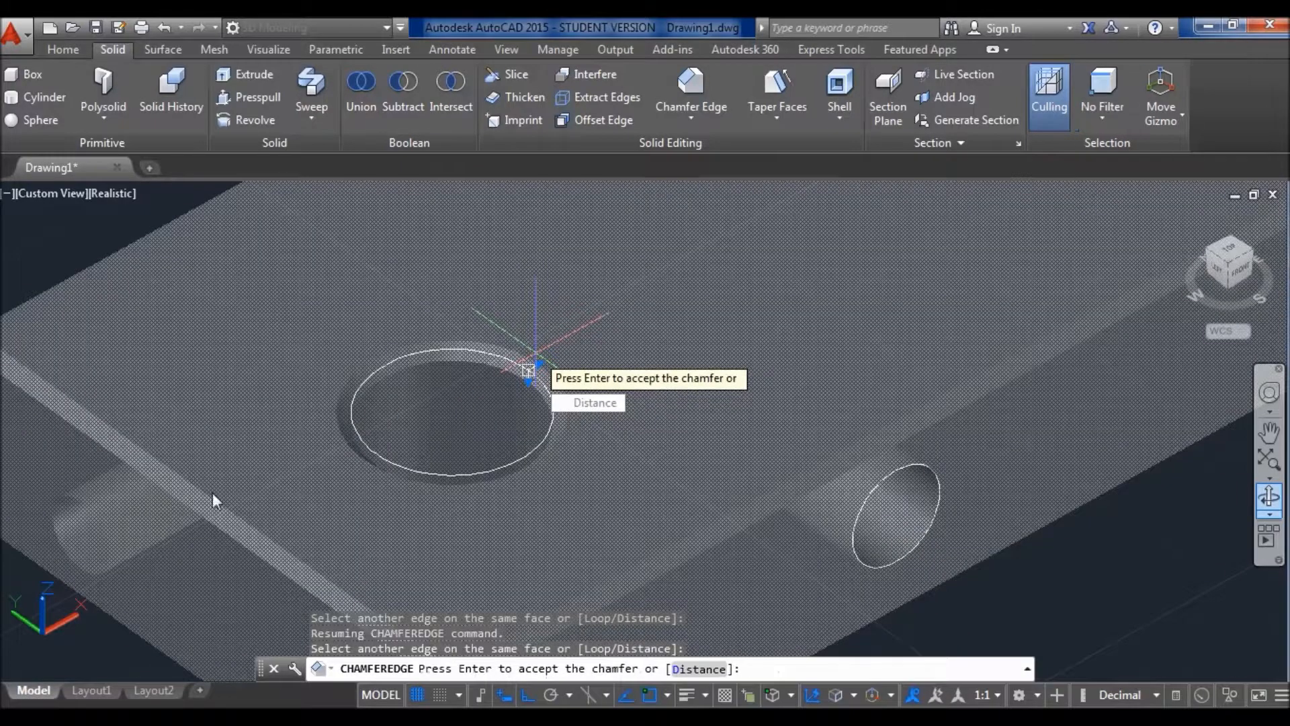
middle_drag(727, 415, 798, 316)
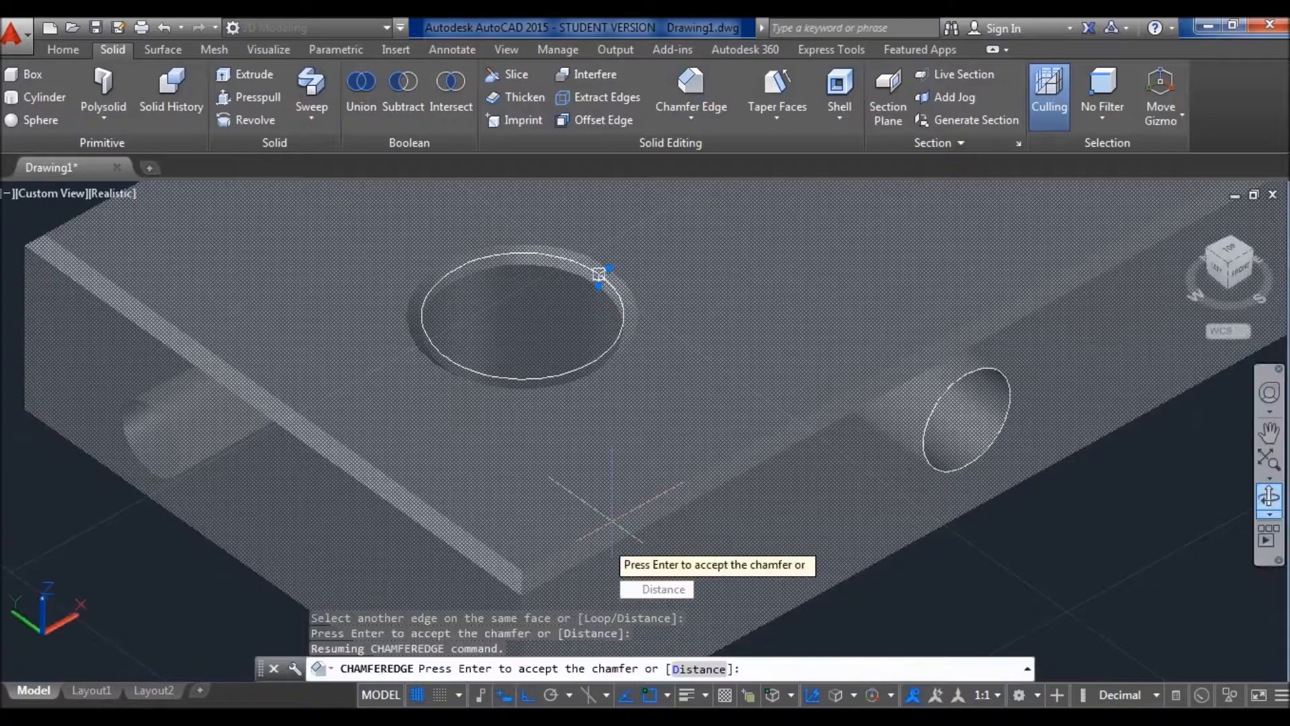
key(Return)
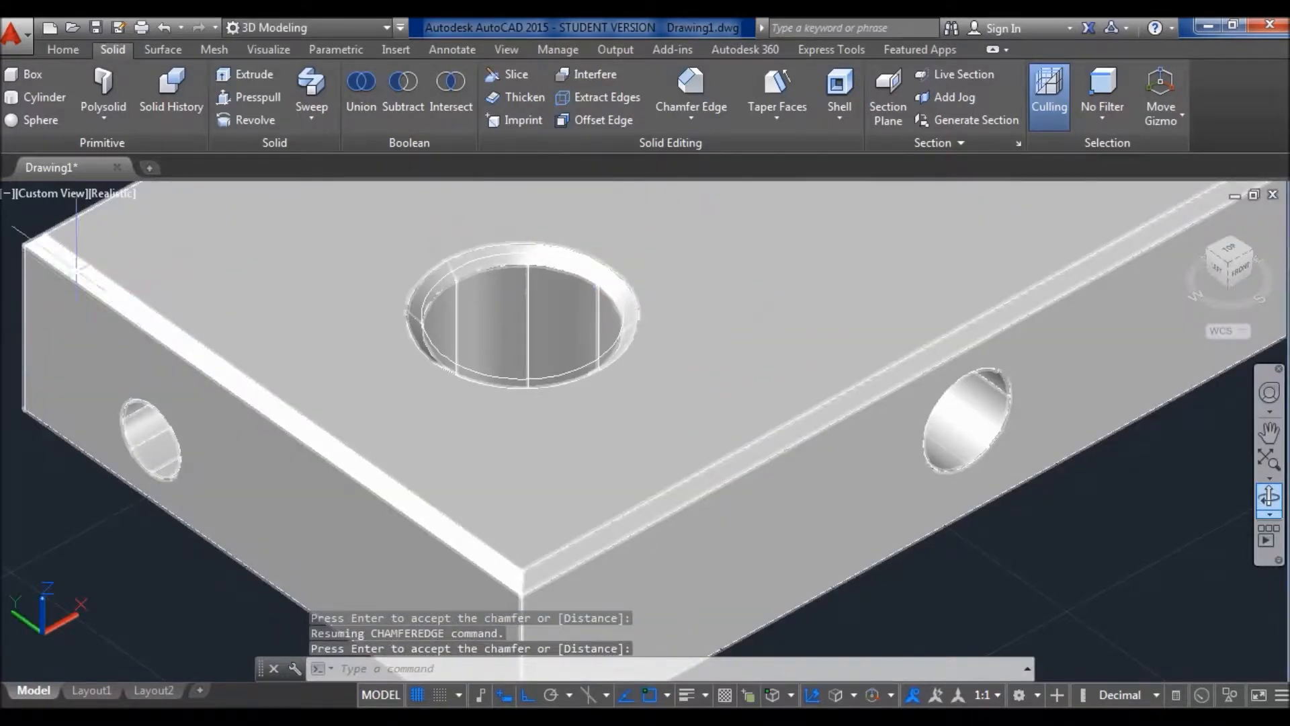
Step: Delete the leftover construction circle at the chamfered hole on the Presspull box's top face
key(Escape)
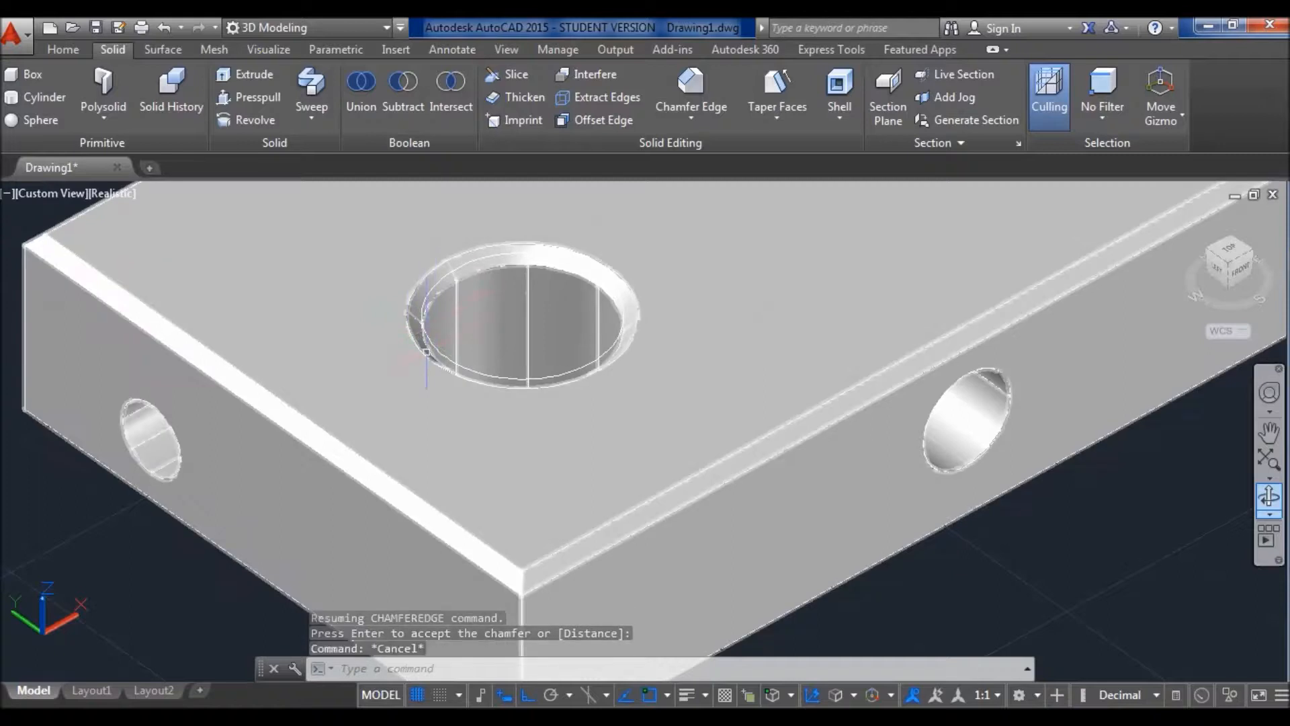
ctrl+click(426, 351)
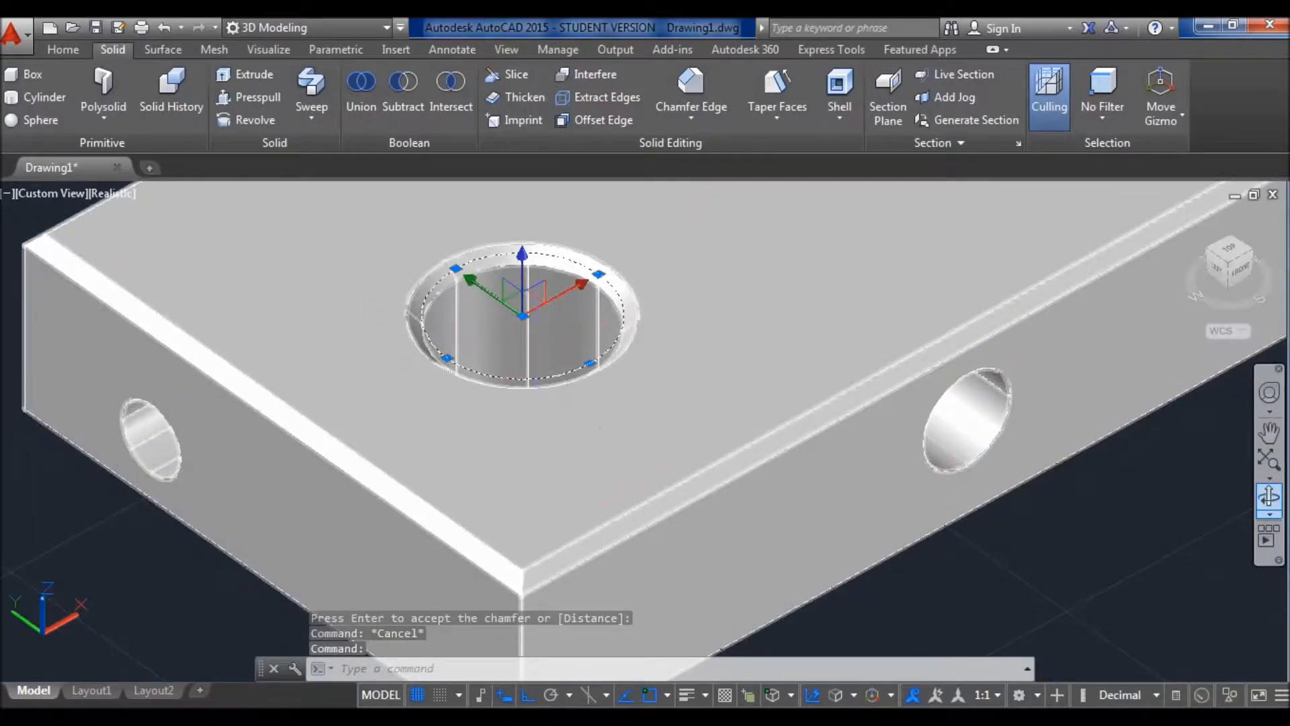
key(Delete)
Step: Examine the chamfered and filleted boxes side by side from the Top and SE Isometric views
click(1271, 496)
drag(615, 413, 837, 385)
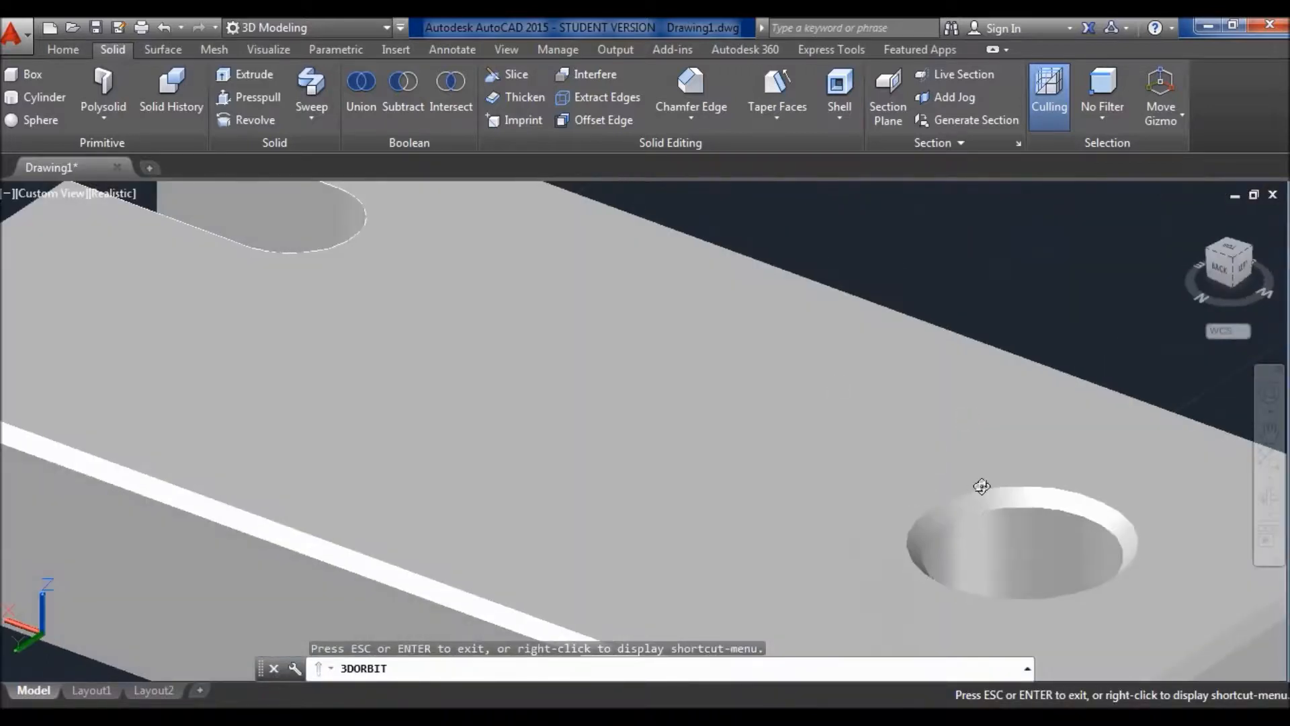
drag(356, 374, 443, 410)
click(1226, 259)
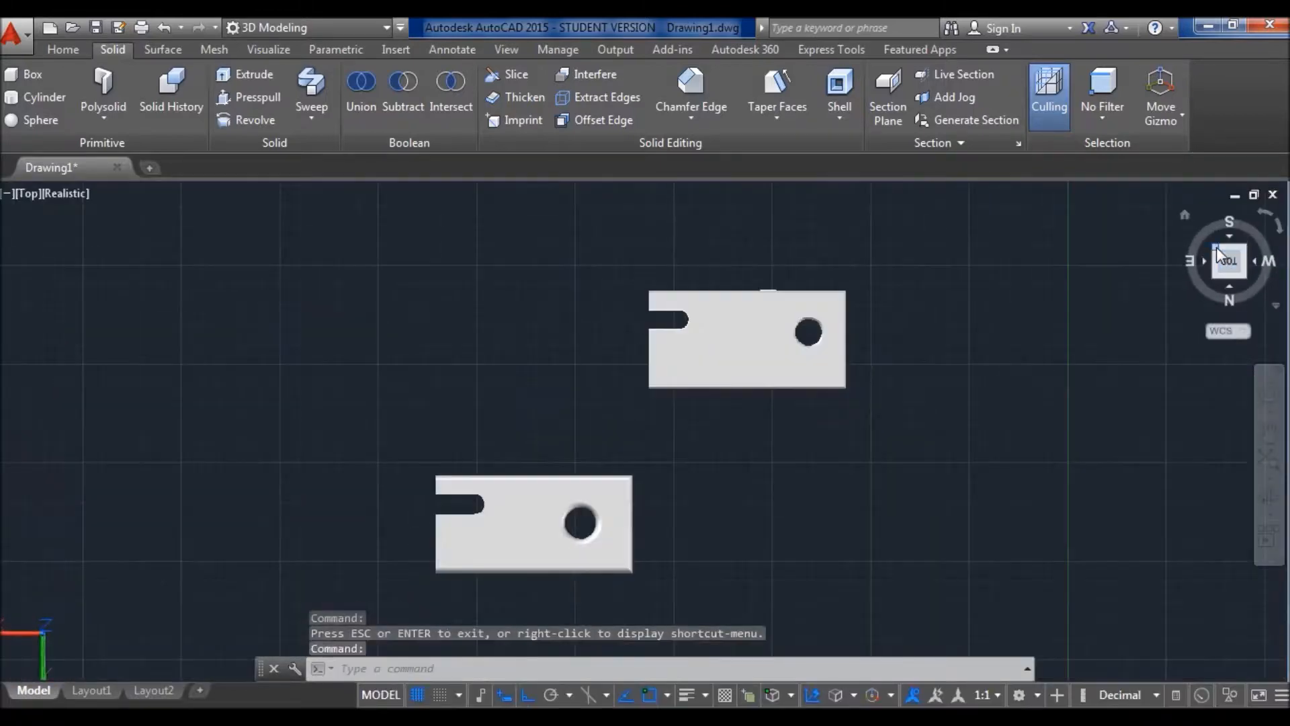
click(1218, 251)
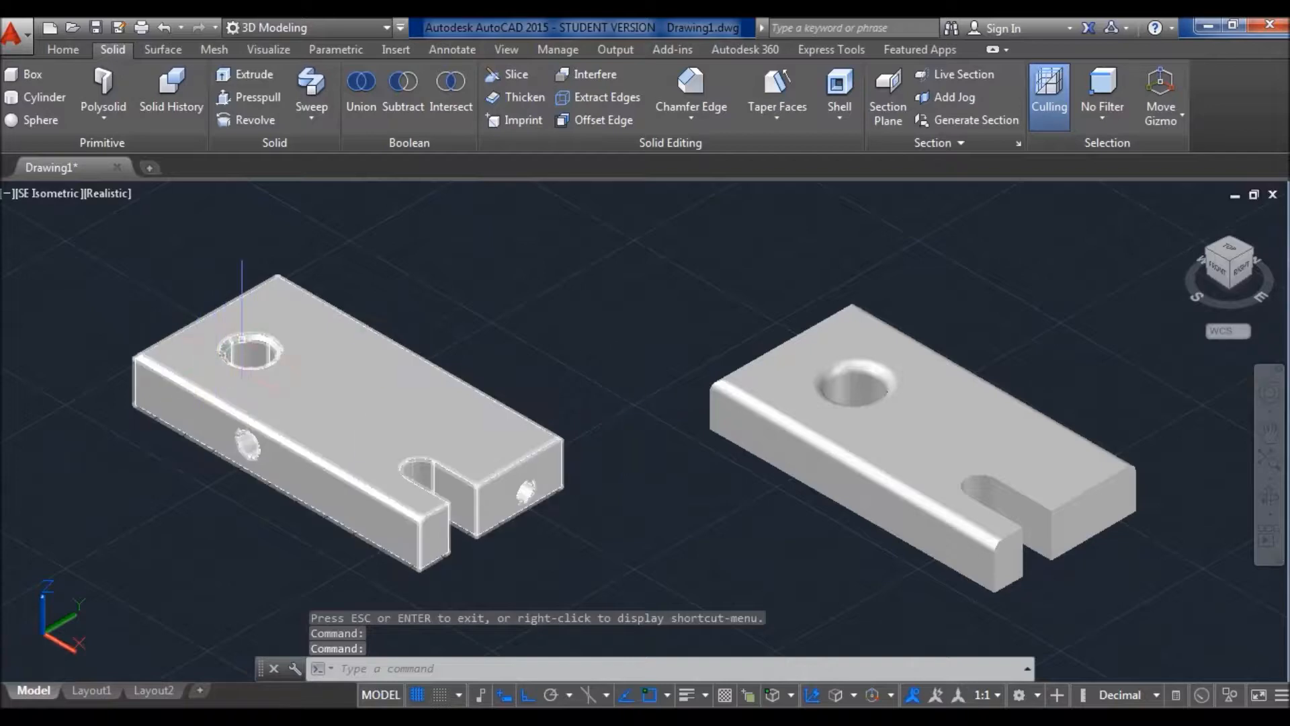
click(703, 122)
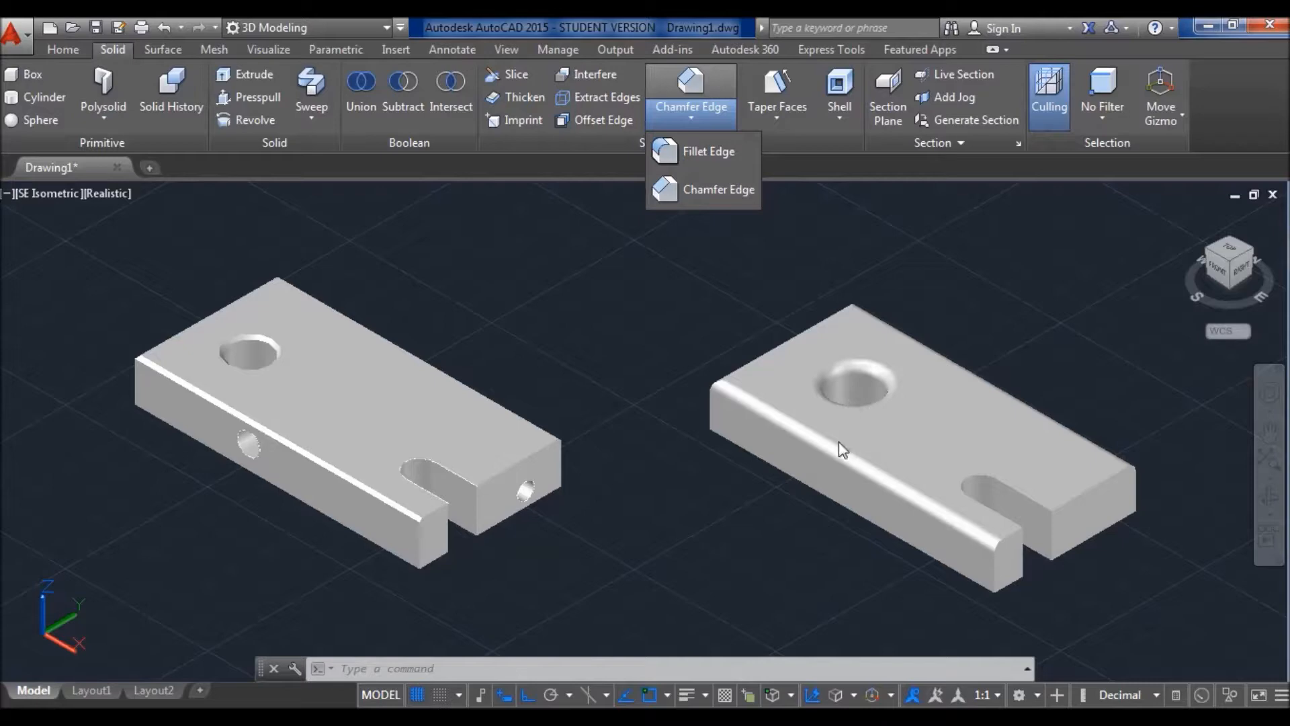
click(63, 50)
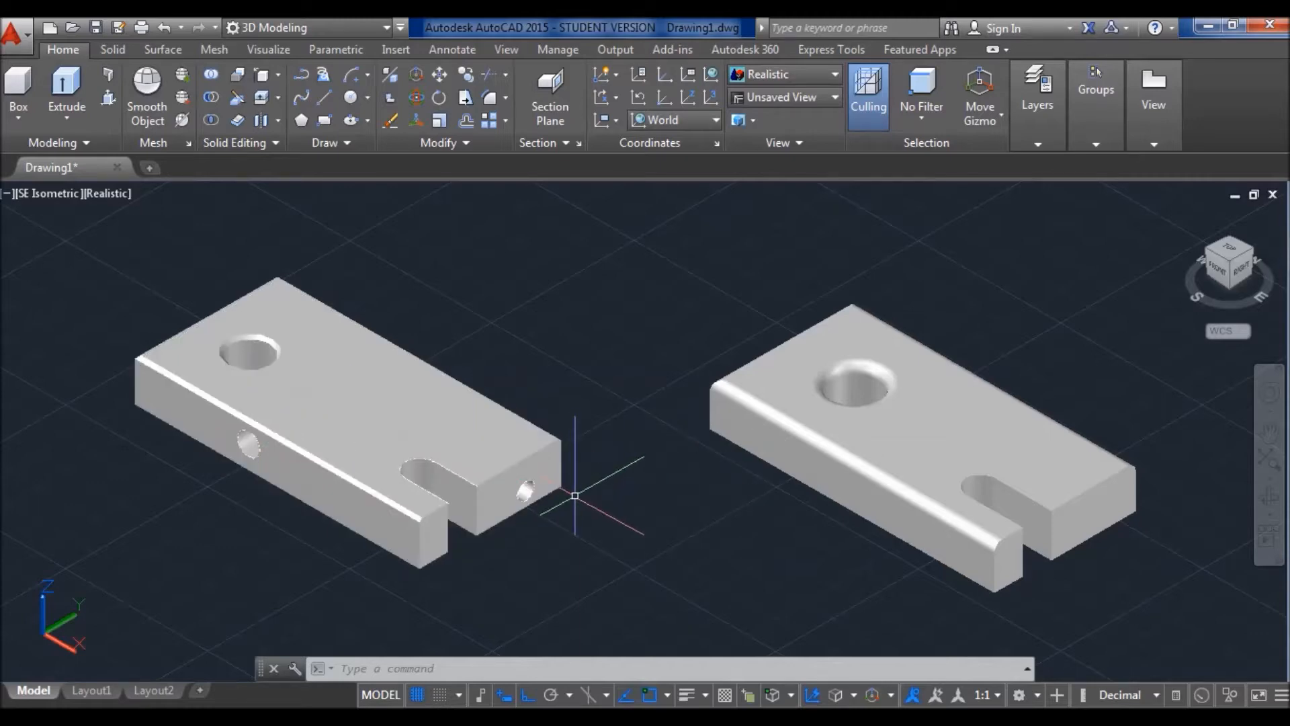
scroll(573, 495, down, 2)
middle_drag(573, 495, 573, 397)
scroll(573, 397, up, 2)
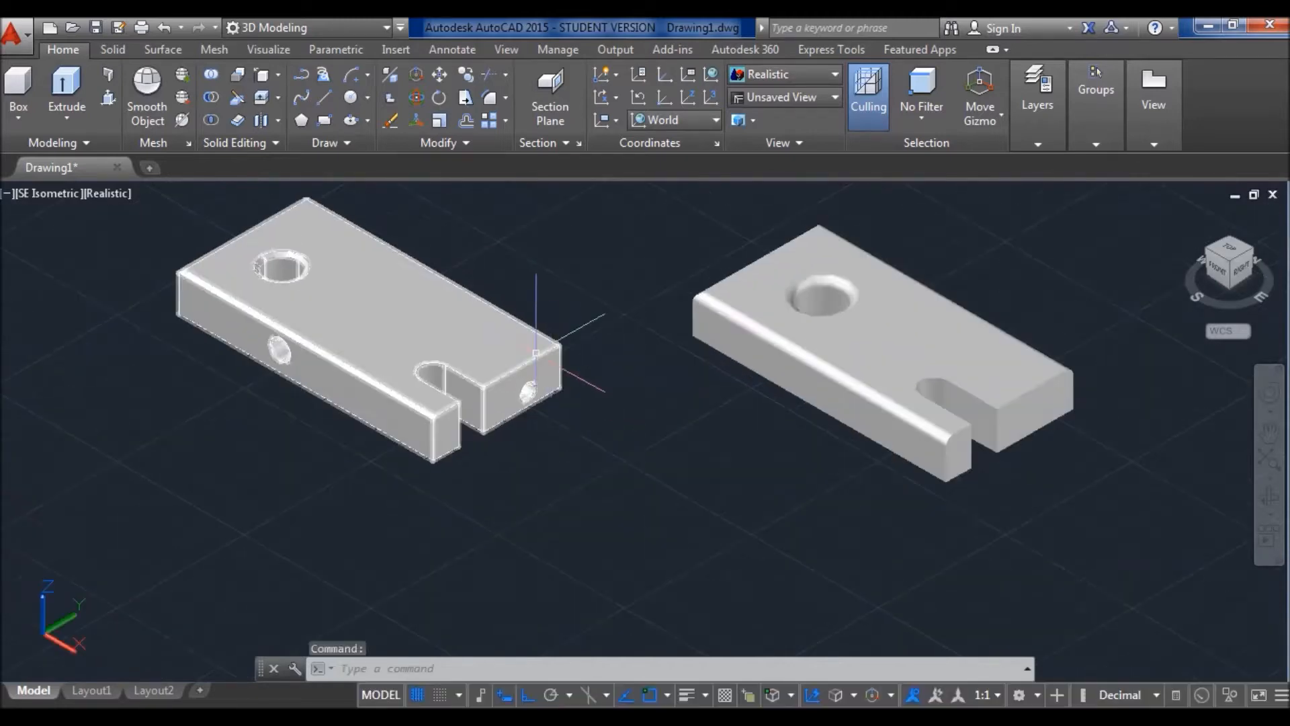
middle_drag(502, 264, 450, 357)
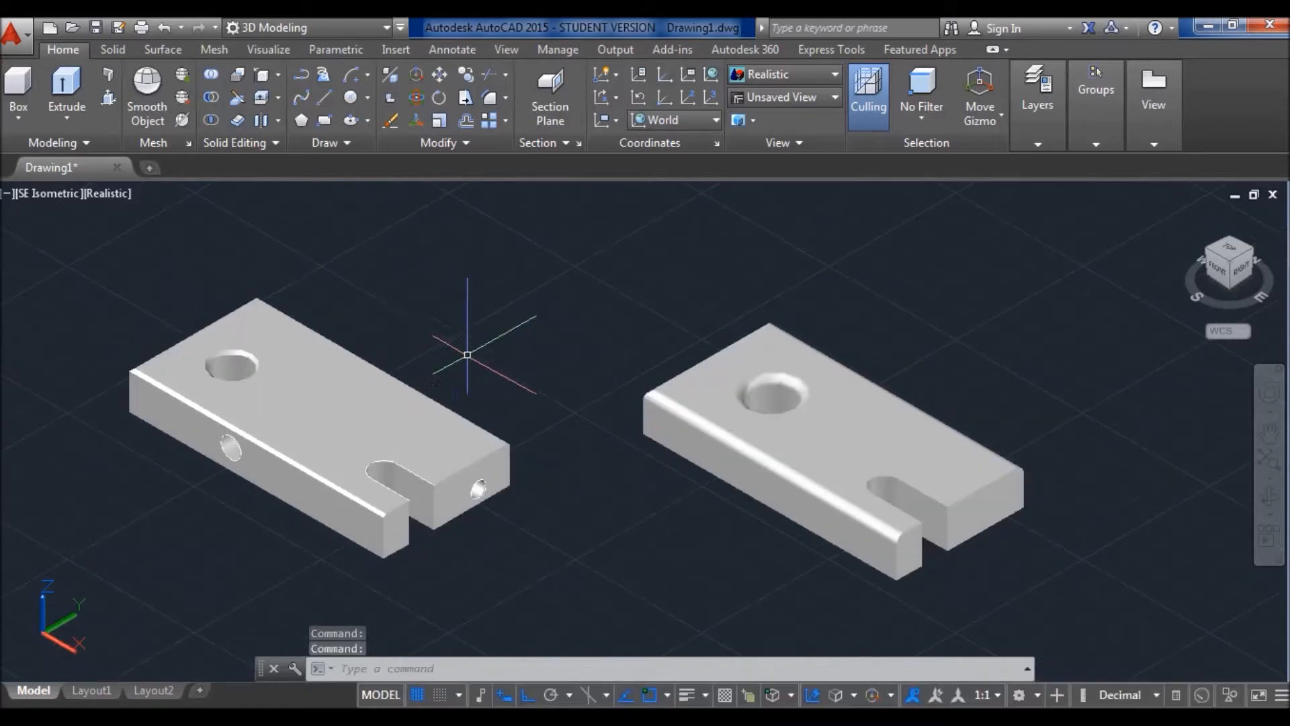